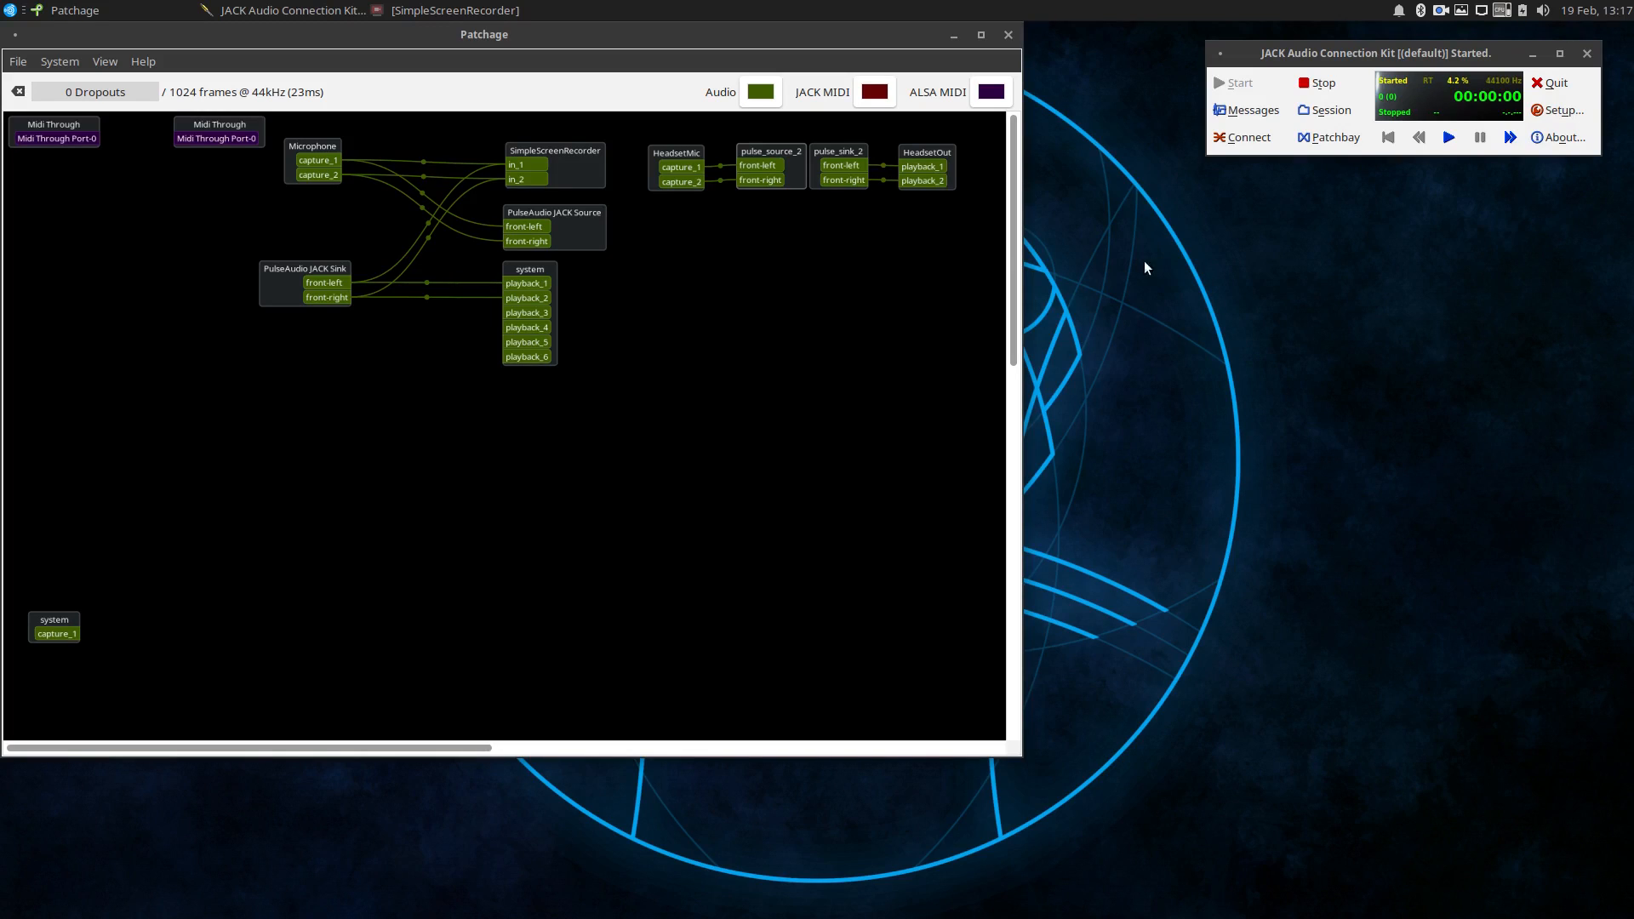
Check the SimpleScreenRecorder window, hide it, and move the Patchage window toward the middle of the desktop.
{"action": "left_click", "coordinate": [456, 10]}
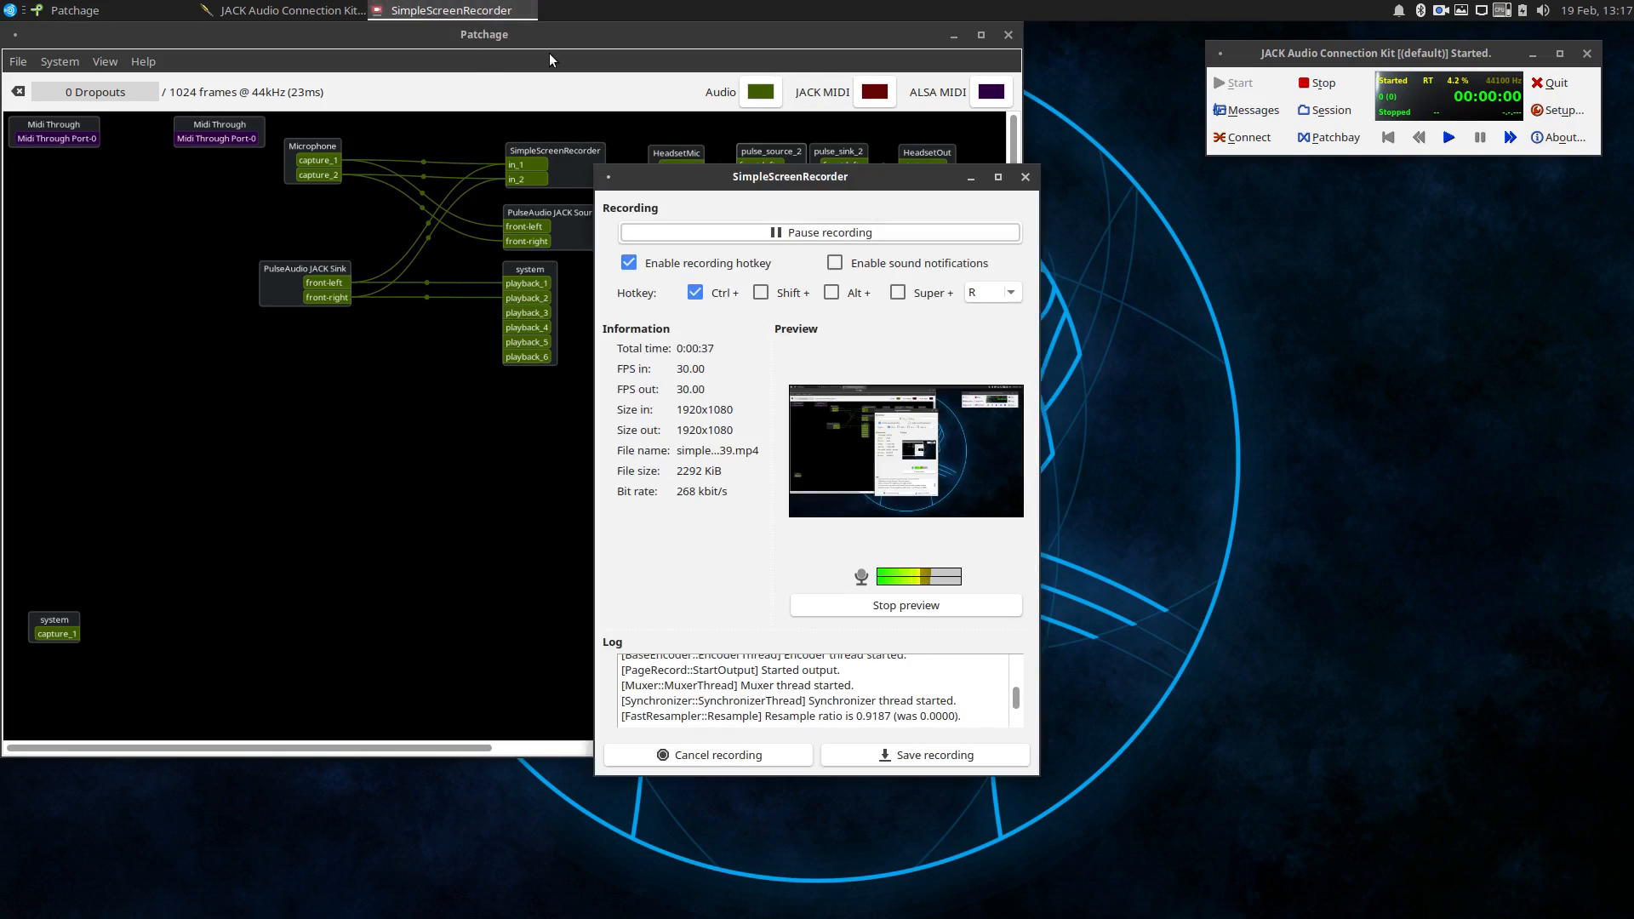
{"action": "left_click", "coordinate": [962, 184]}
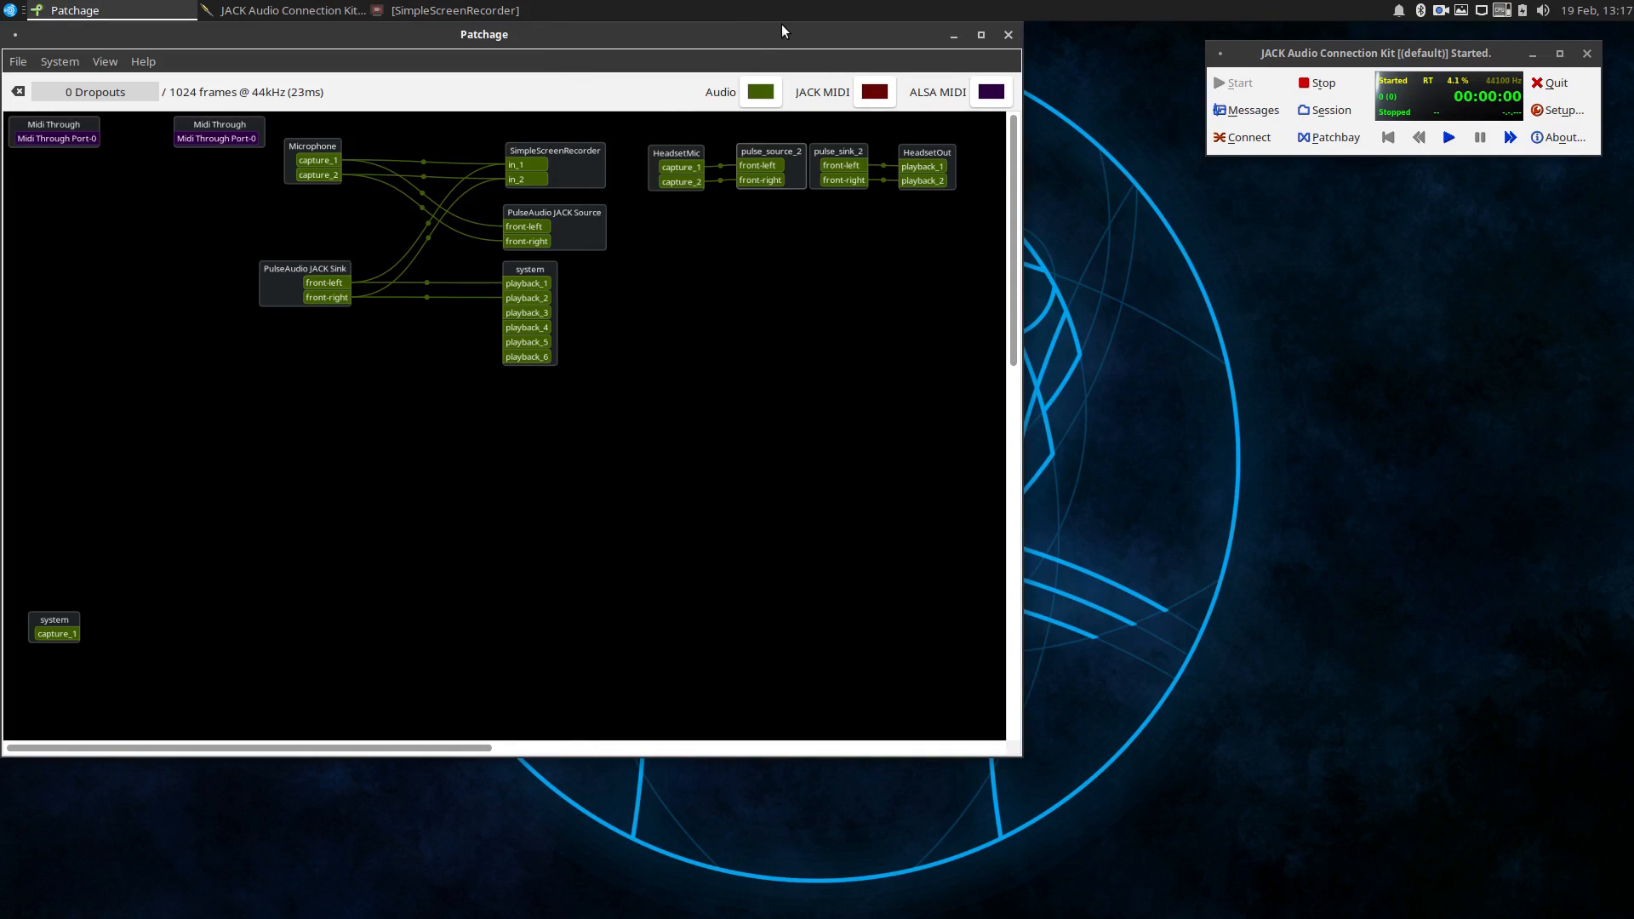
{"action": "left_click_drag", "start_coordinate": [773, 33], "coordinate": [850, 112]}
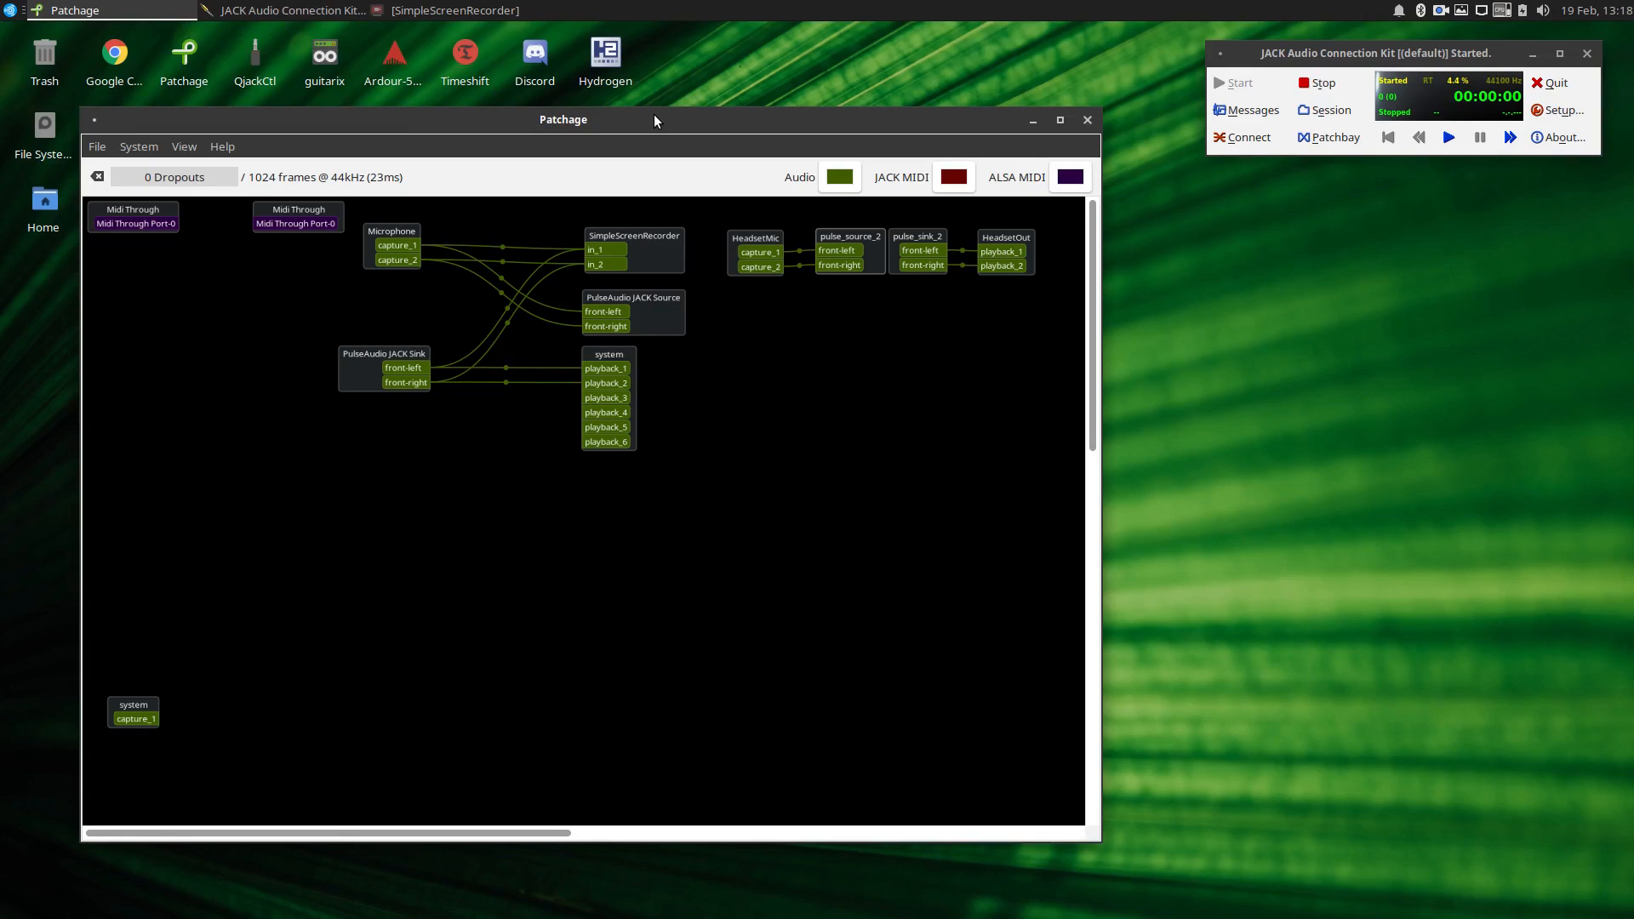
Examine the advanced settings in the JACK Audio Connection Kit setup and close it without making changes.
{"action": "left_click", "coordinate": [1536, 110]}
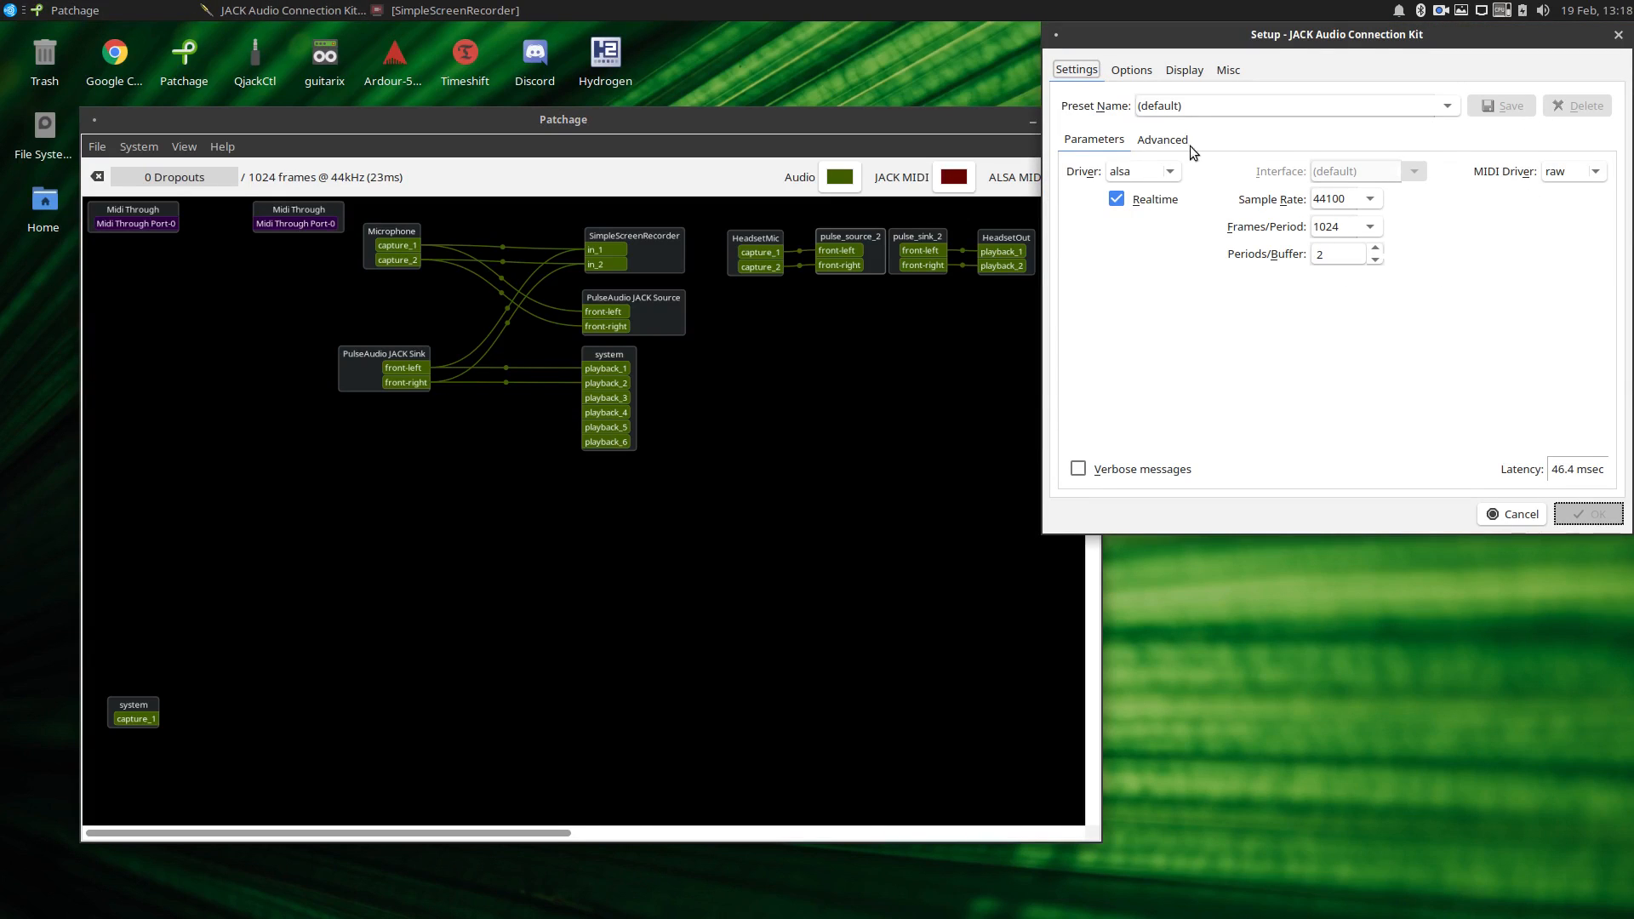
{"action": "left_click", "coordinate": [1184, 141]}
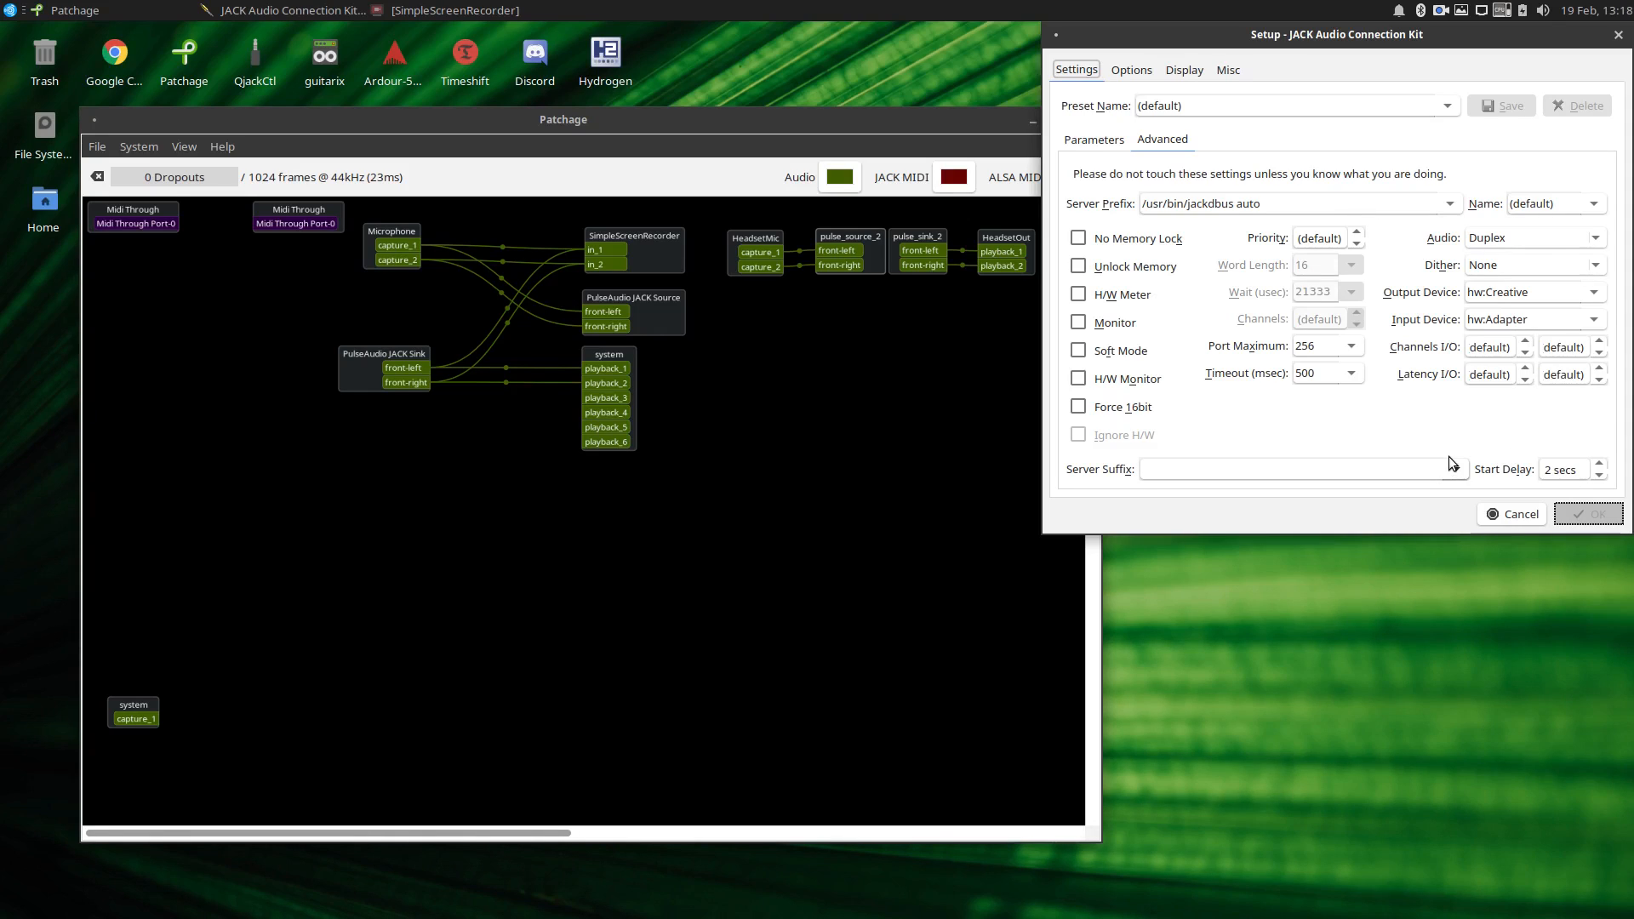
{"action": "left_click", "coordinate": [1563, 514]}
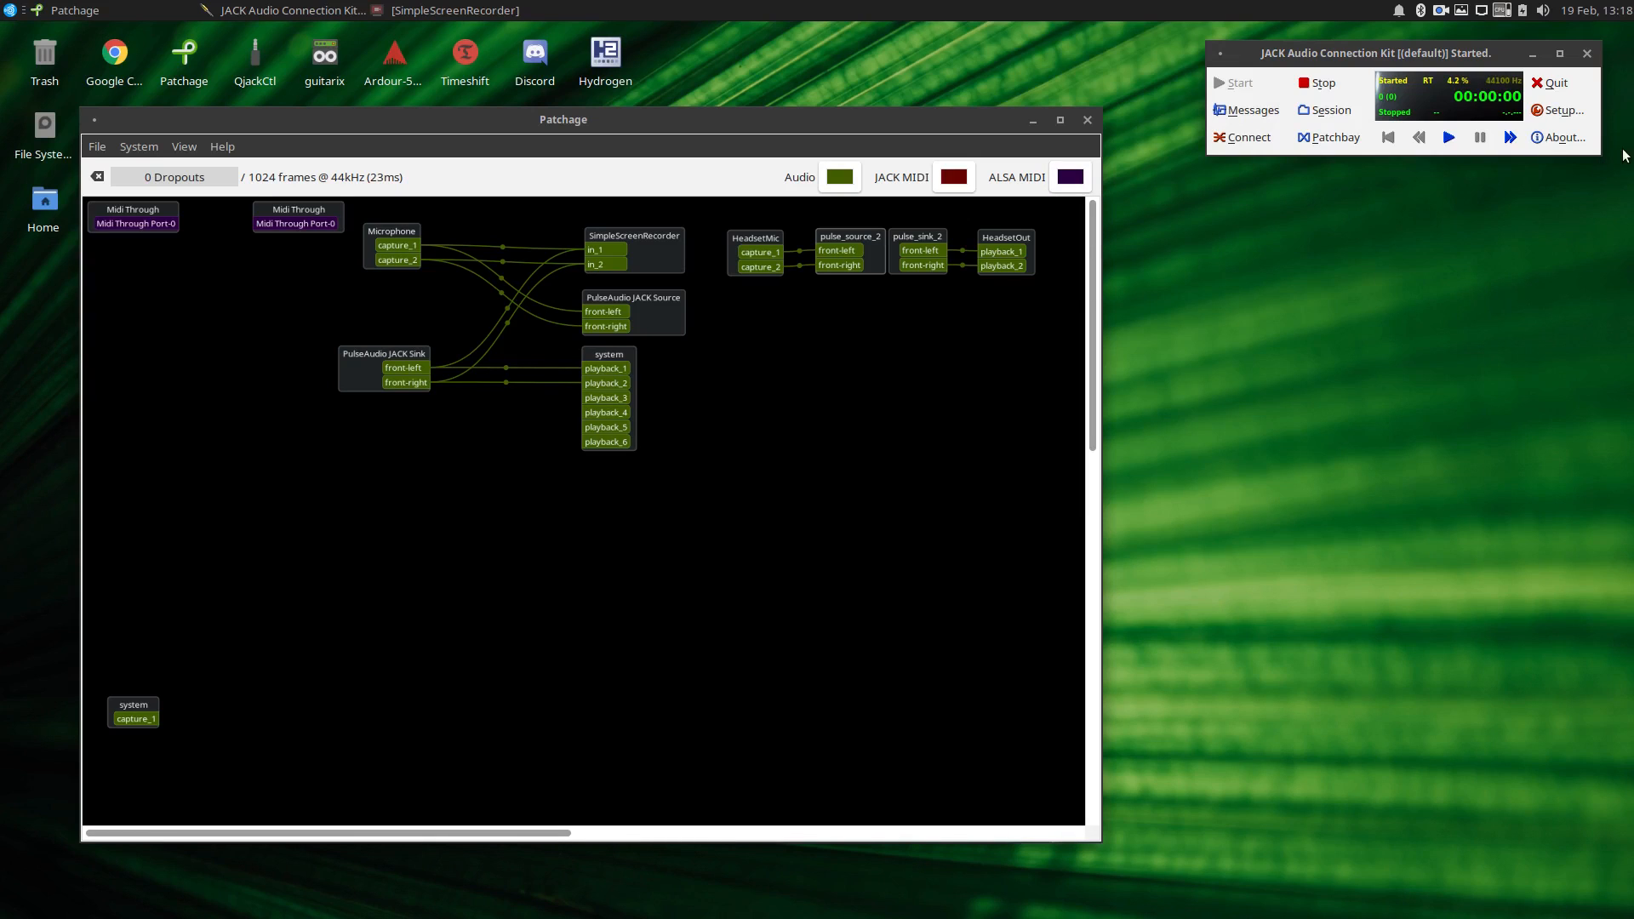
Reopen the JACK setup and review the server prefix in the advanced settings by highlighting its full text.
{"action": "left_click", "coordinate": [1580, 119]}
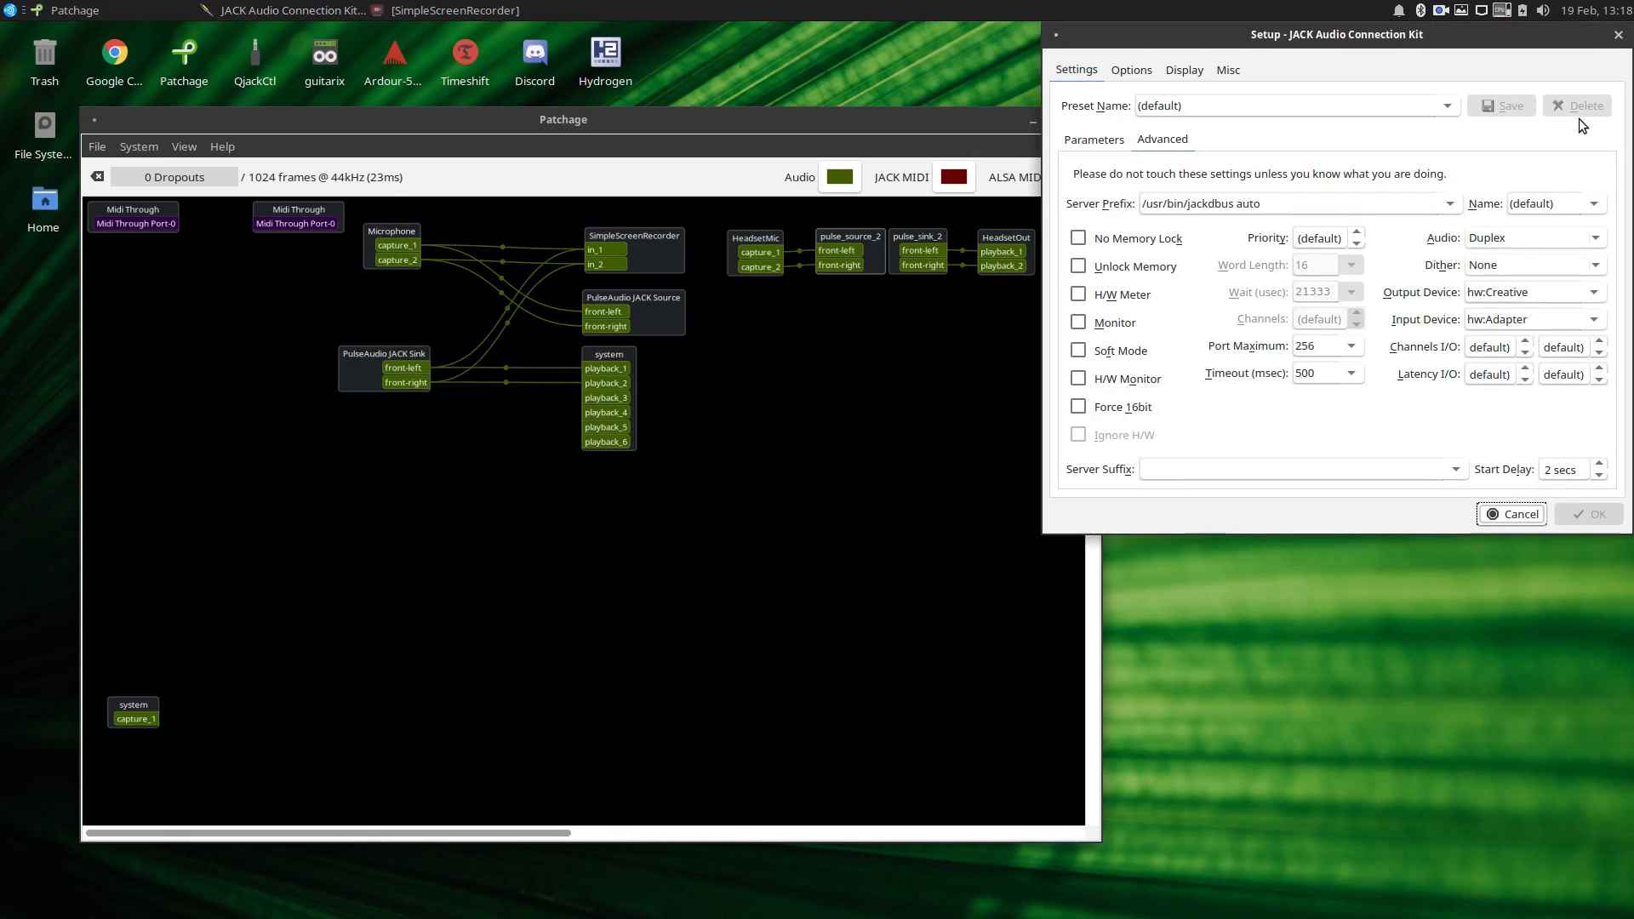
{"action": "left_click_drag", "start_coordinate": [1285, 205], "coordinate": [1066, 211]}
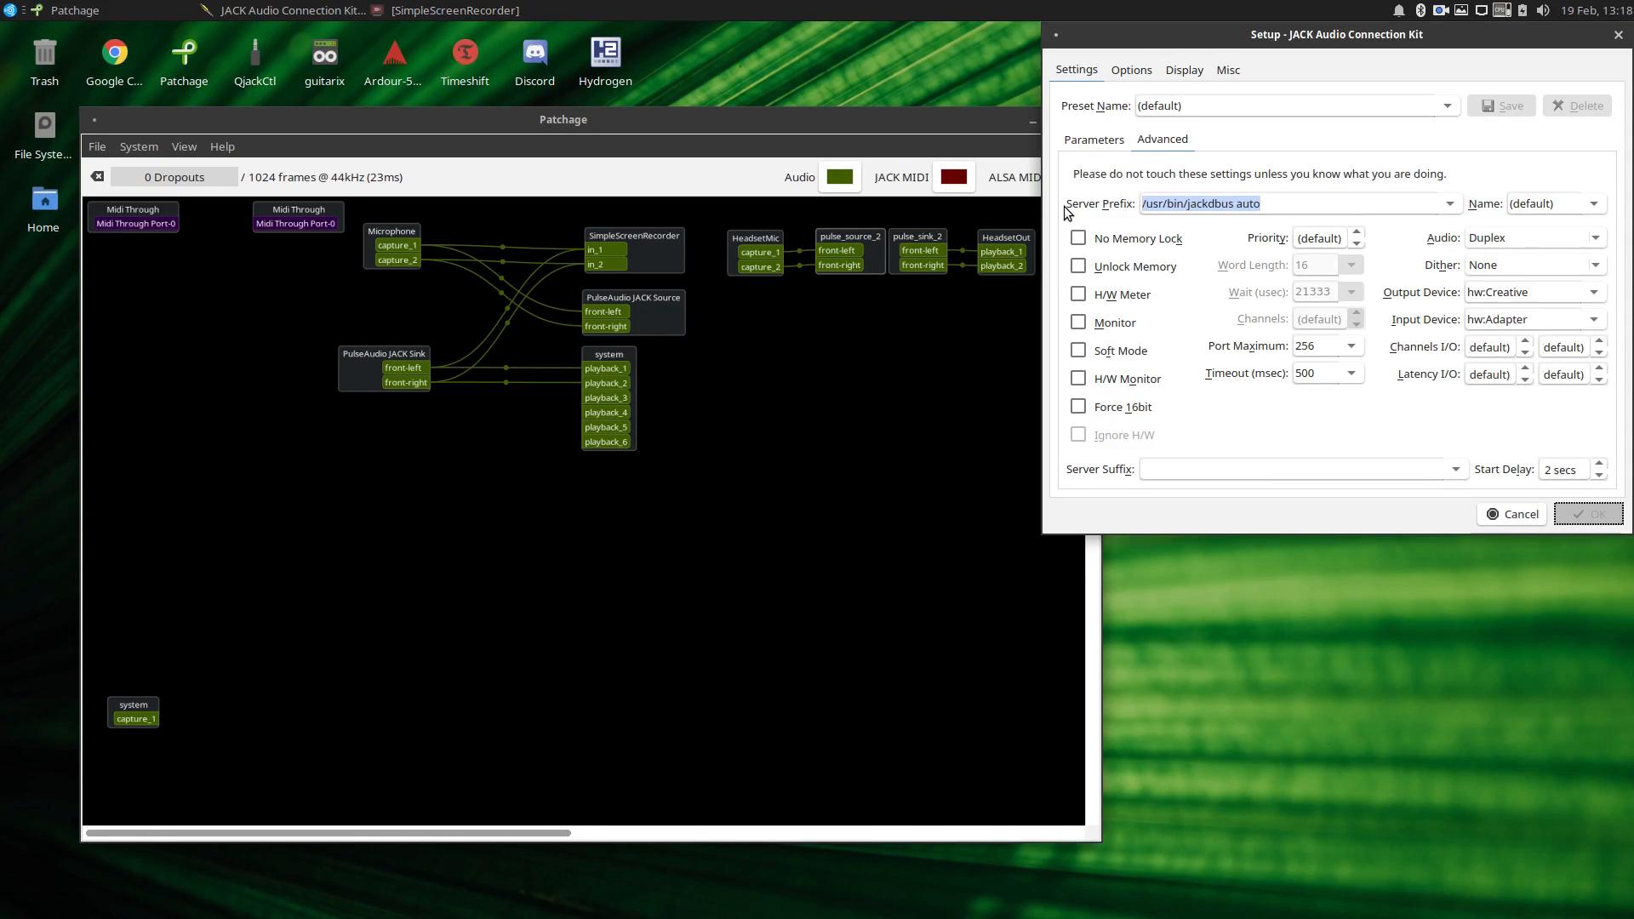
{"action": "left_click", "coordinate": [1277, 197]}
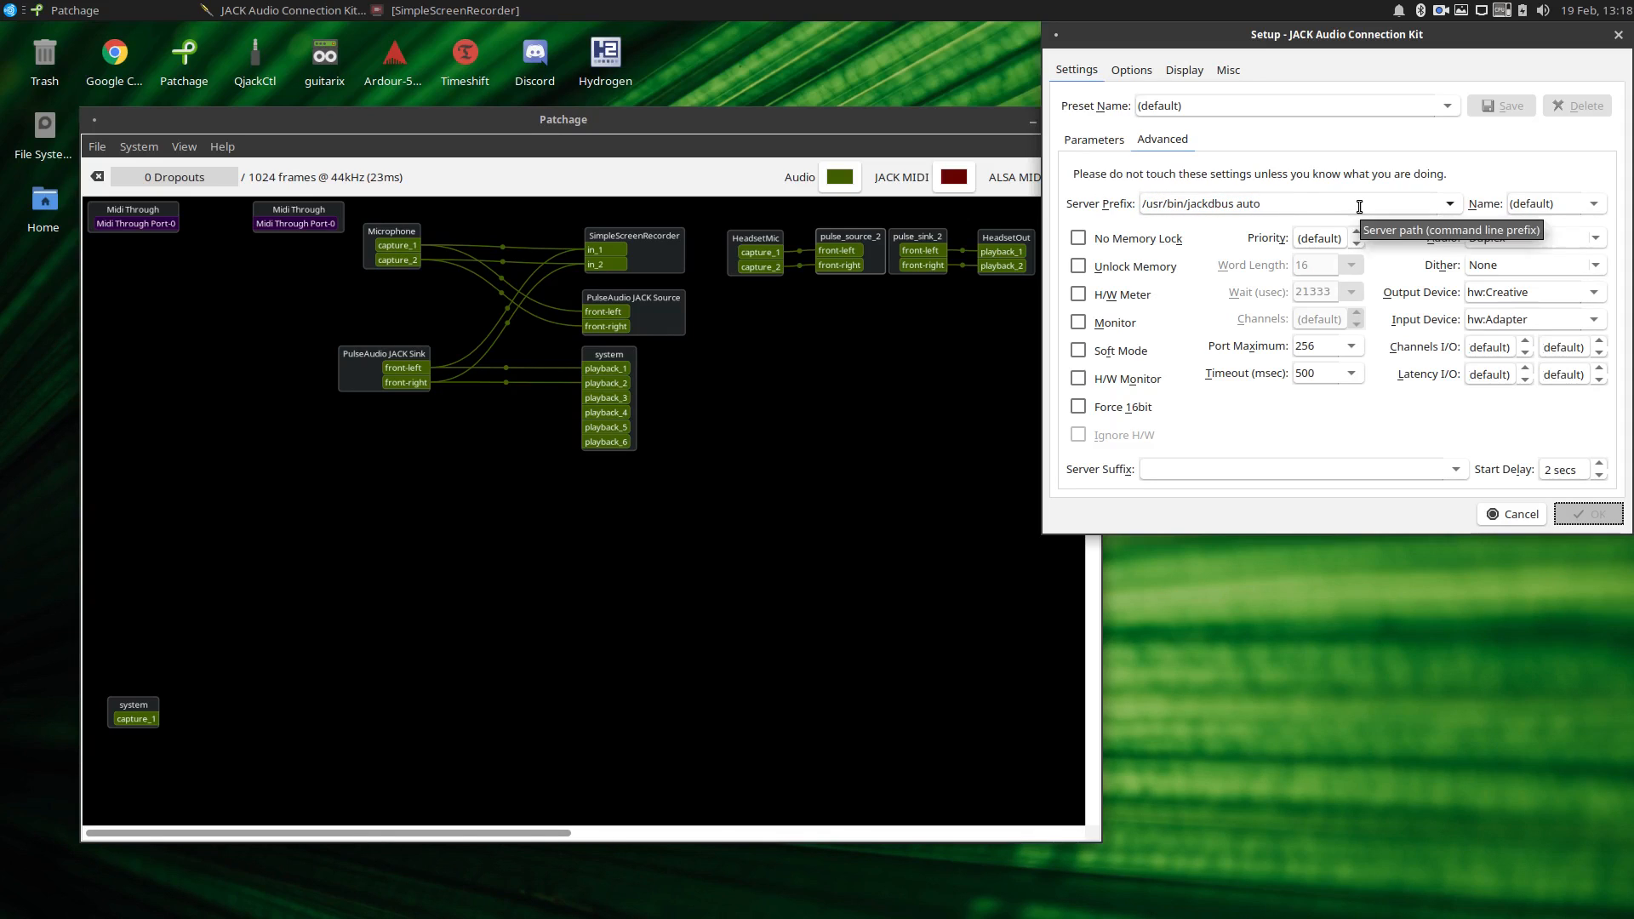
{"action": "left_click_drag", "start_coordinate": [1360, 207], "coordinate": [1087, 208]}
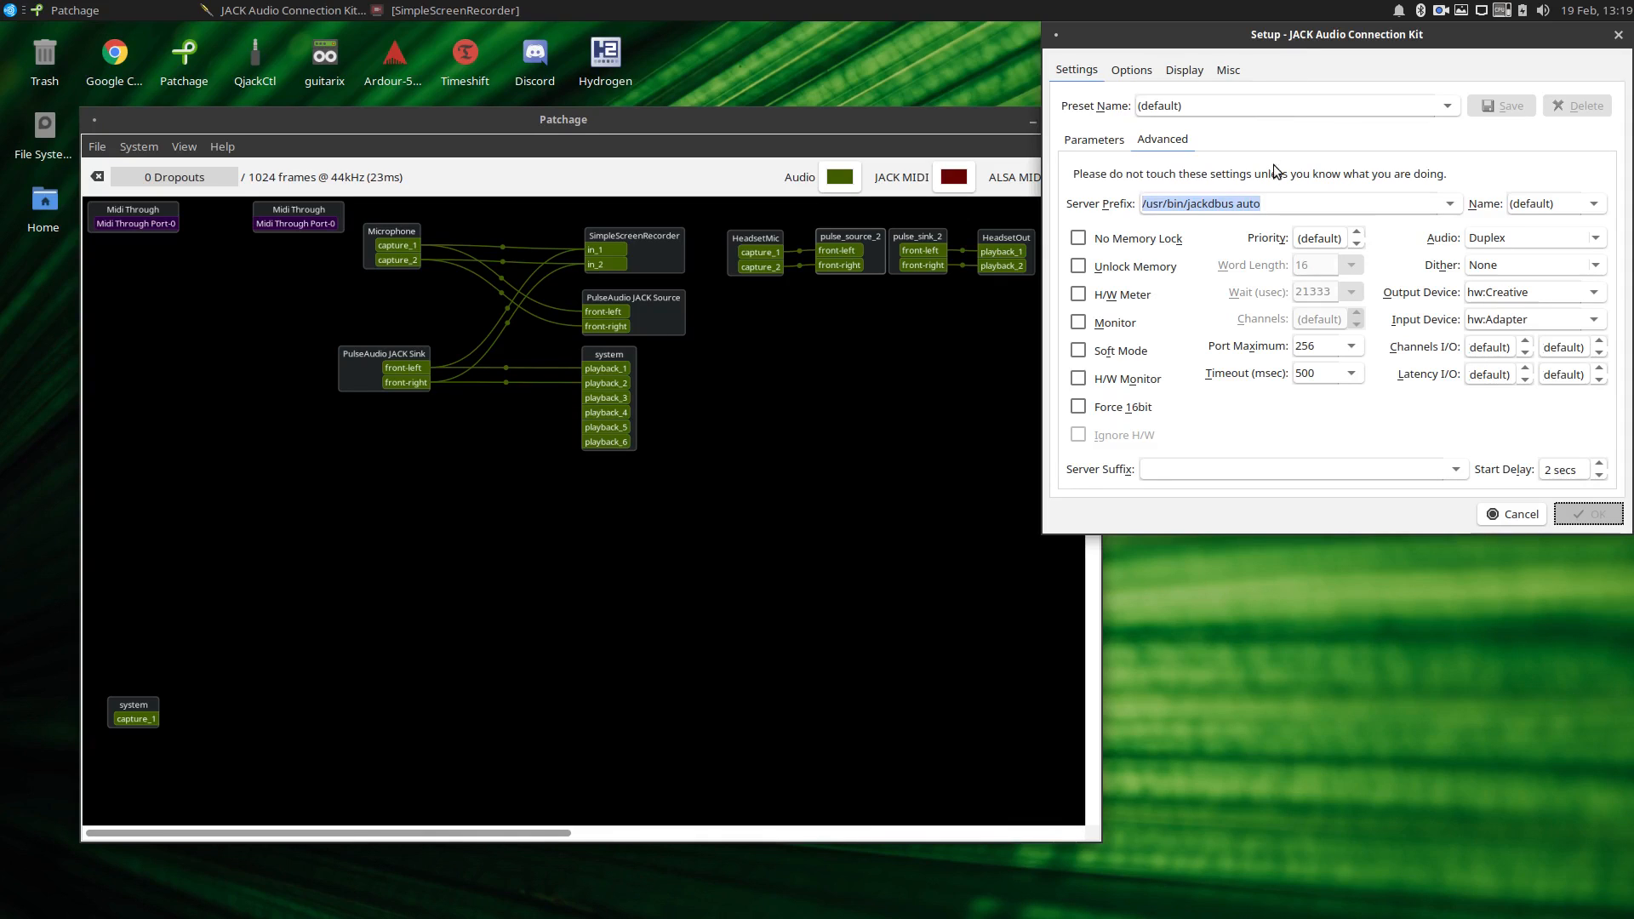
{"action": "left_click", "coordinate": [1286, 208]}
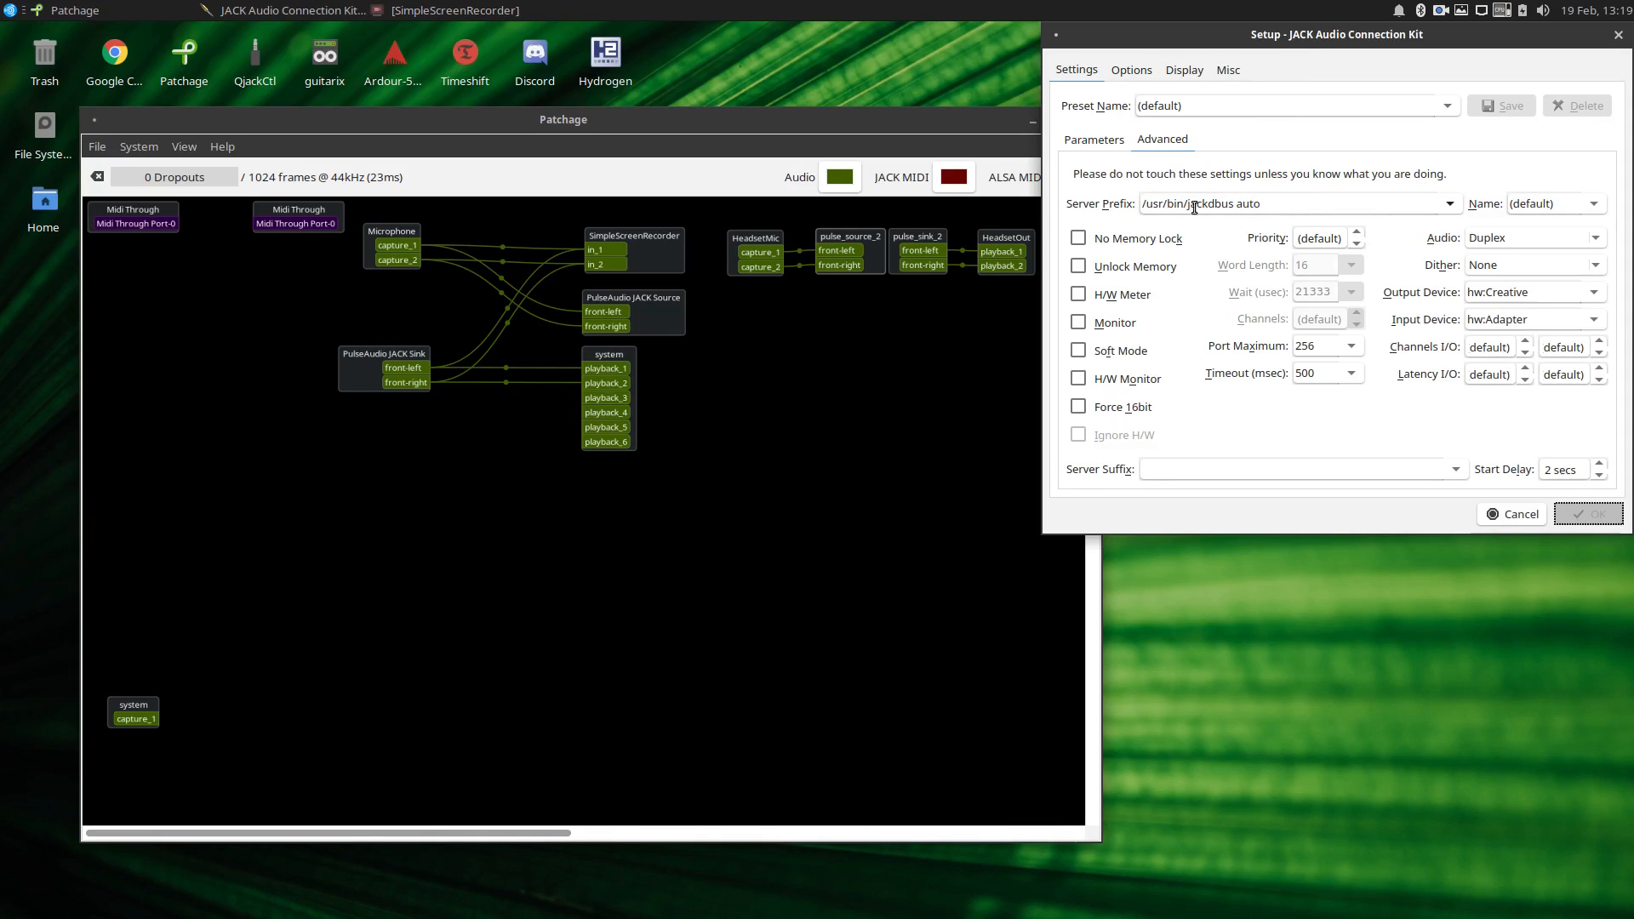
{"action": "triple_click", "coordinate": [1310, 212]}
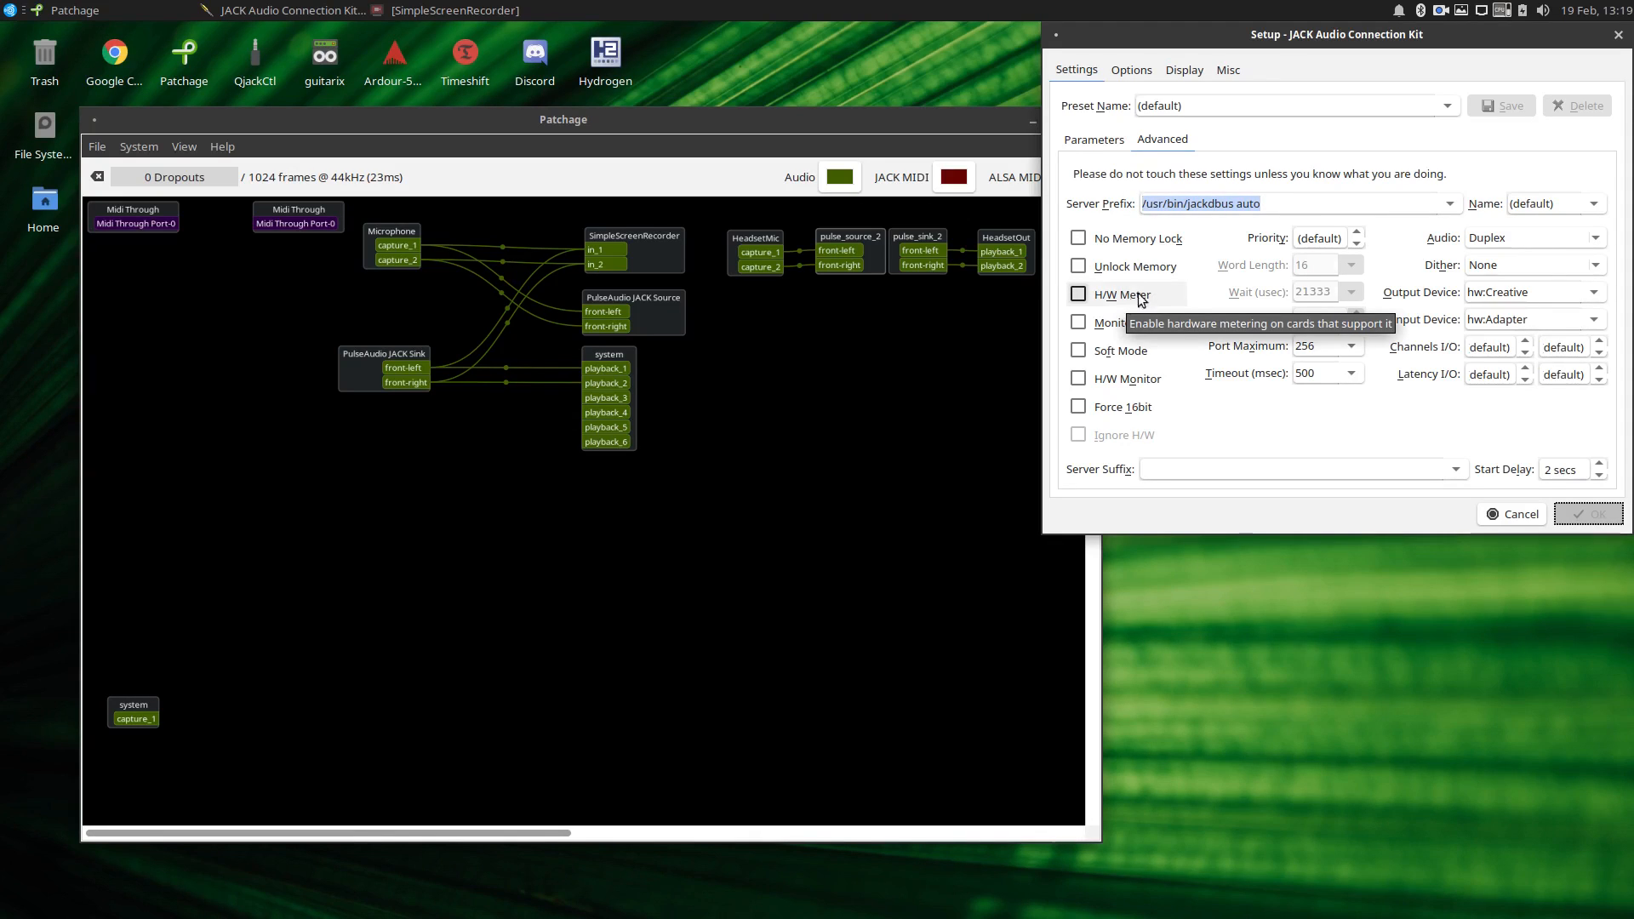
{"action": "left_click", "coordinate": [1315, 208]}
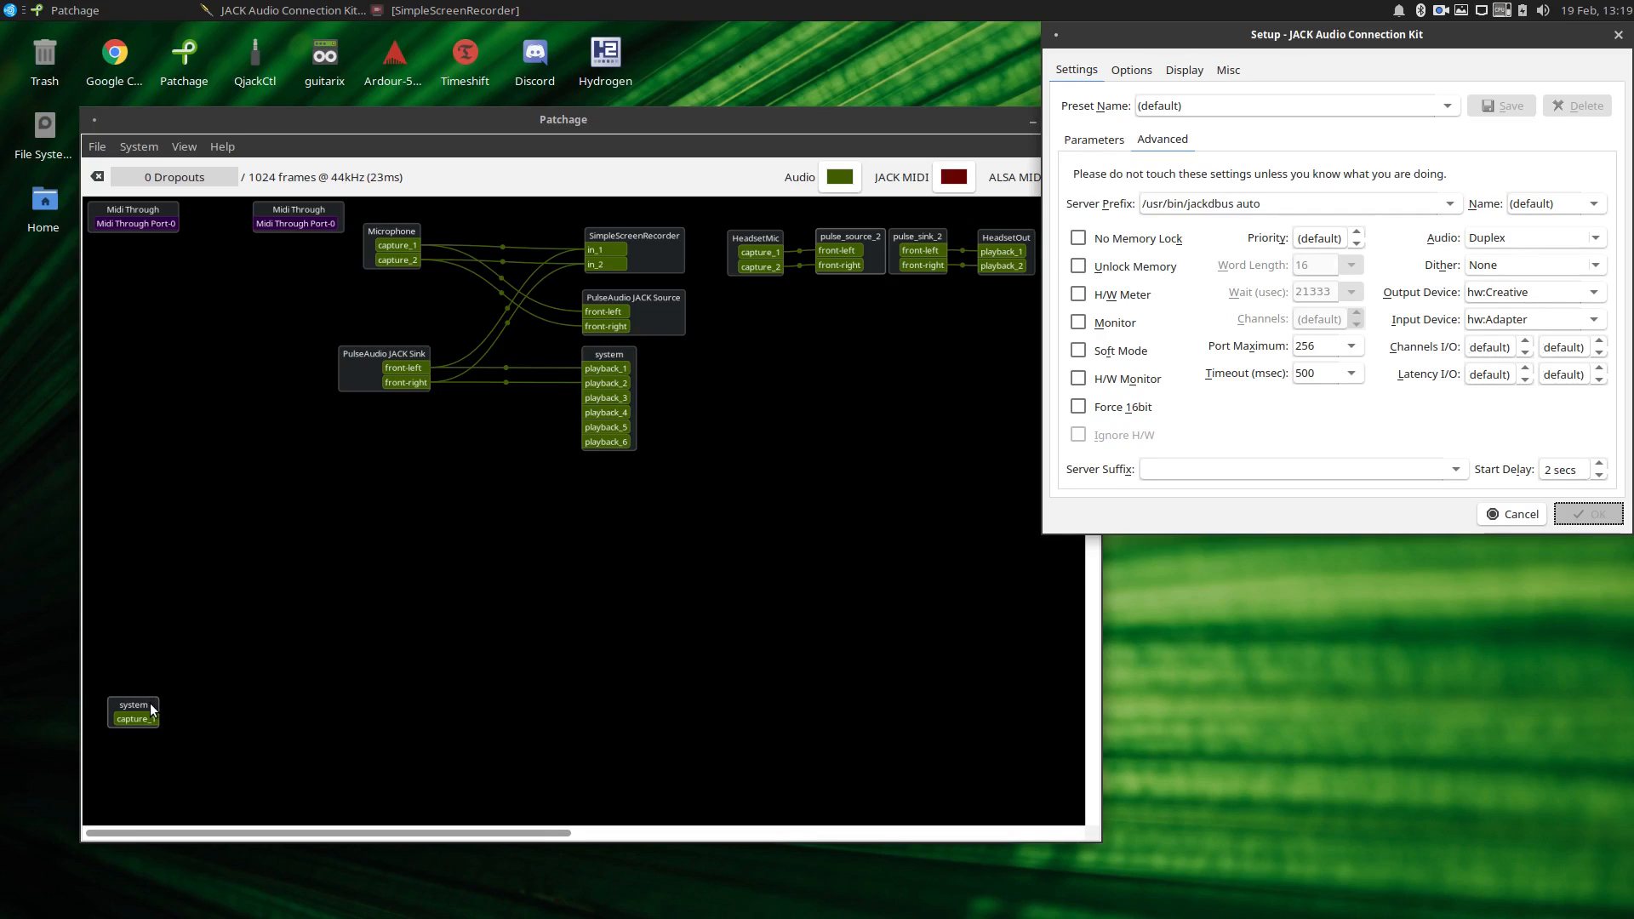
Move the system capture node beneath the PulseAudio JACK Sink in Patchage and show the basic driver parameters in the JACK setup.
{"action": "left_click_drag", "start_coordinate": [152, 710], "coordinate": [418, 439]}
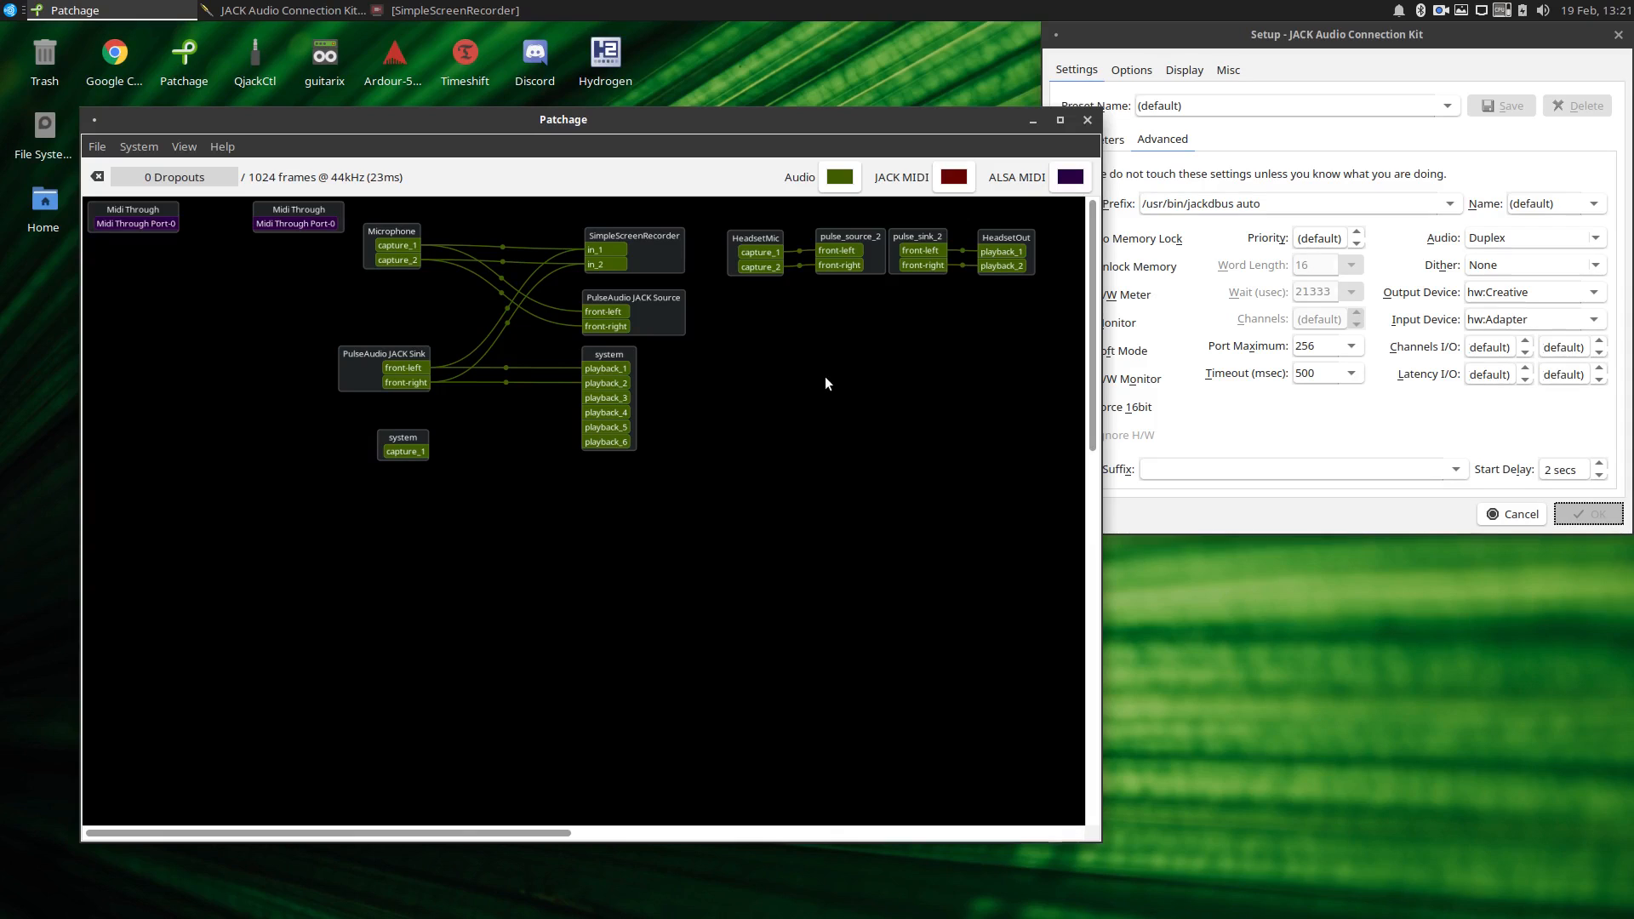
{"action": "left_click", "coordinate": [1227, 47]}
{"action": "left_click_drag", "start_coordinate": [1275, 204], "coordinate": [1088, 180]}
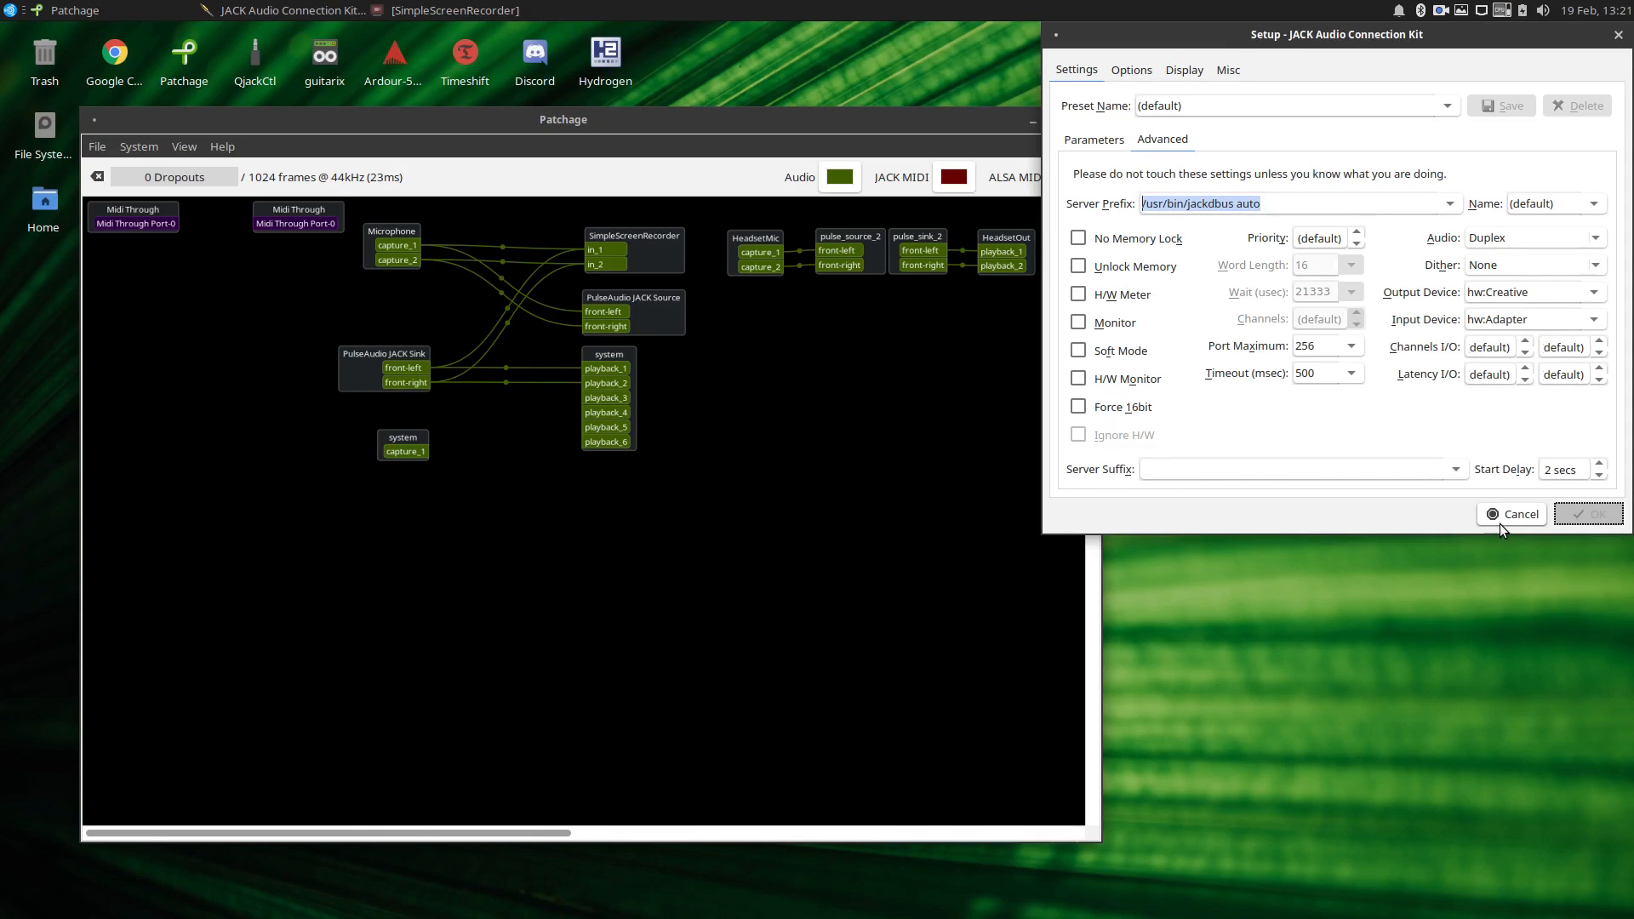
{"action": "left_click", "coordinate": [1091, 136]}
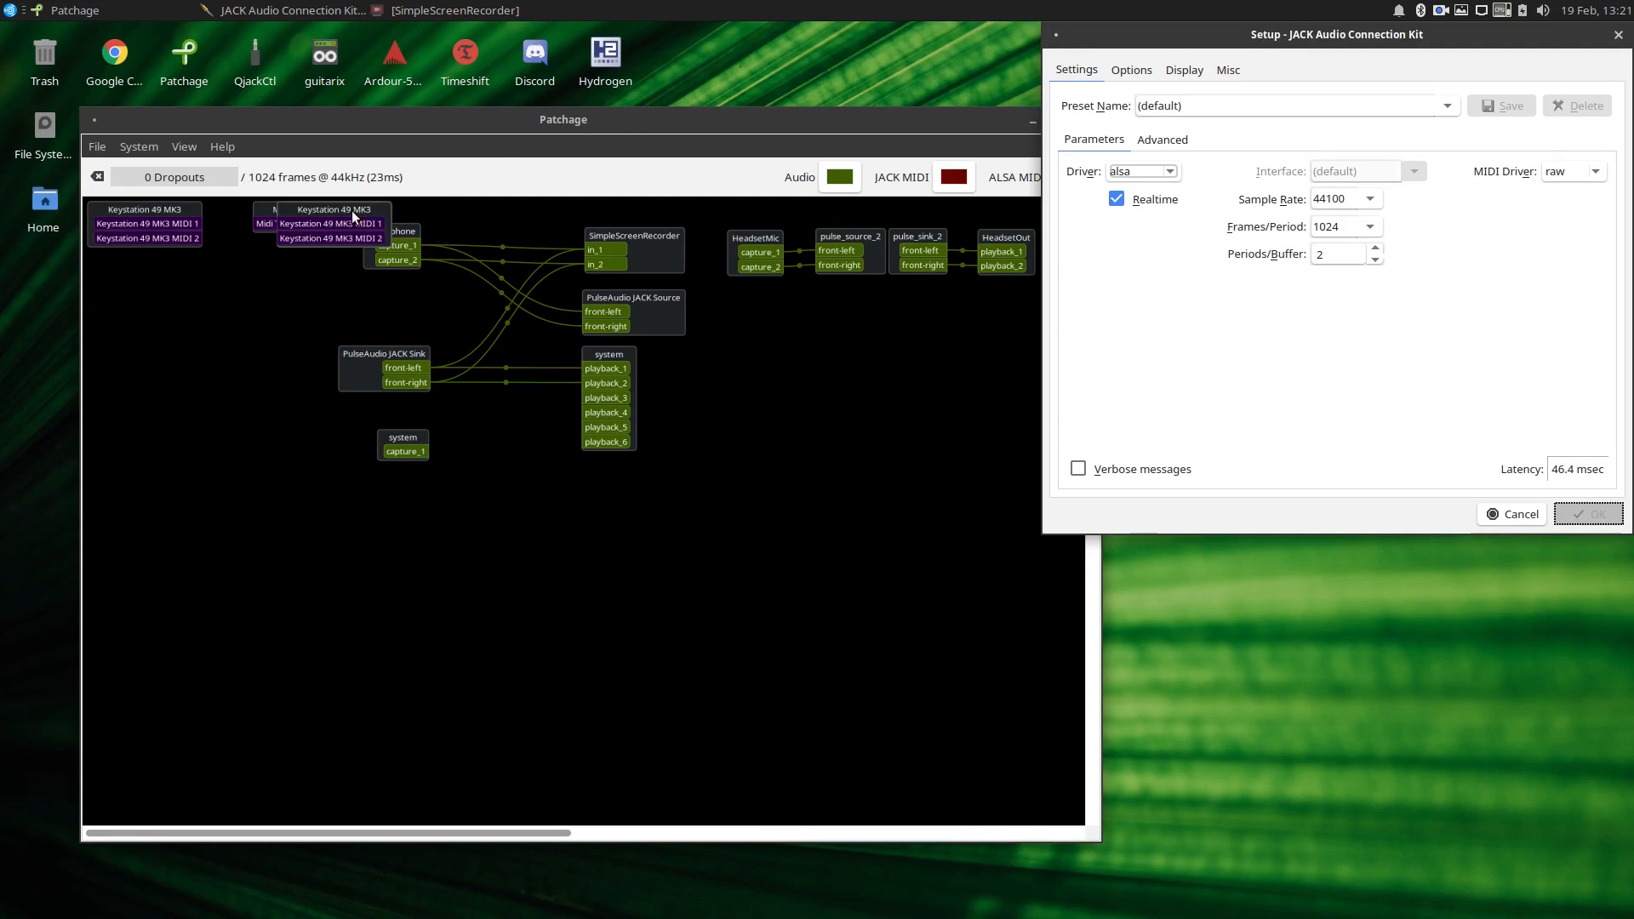
Move both Keystation 49 MK3 nodes in Patchage so each sits just below its Midi Through node.
{"action": "left_click_drag", "start_coordinate": [351, 211], "coordinate": [315, 252]}
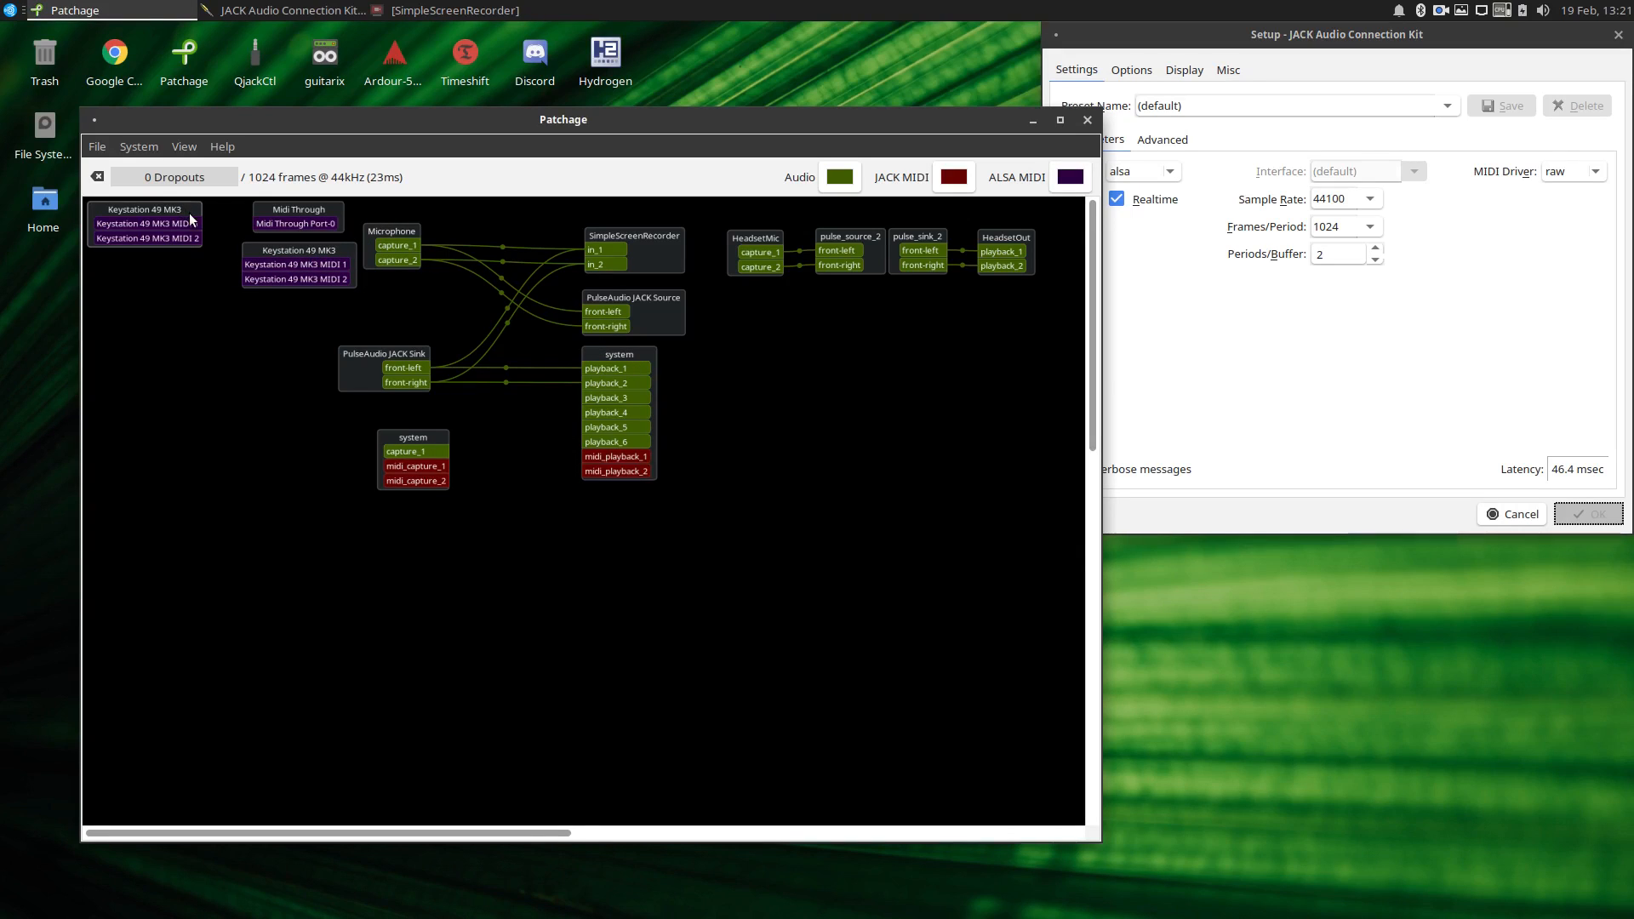
{"action": "left_click_drag", "start_coordinate": [190, 219], "coordinate": [194, 263]}
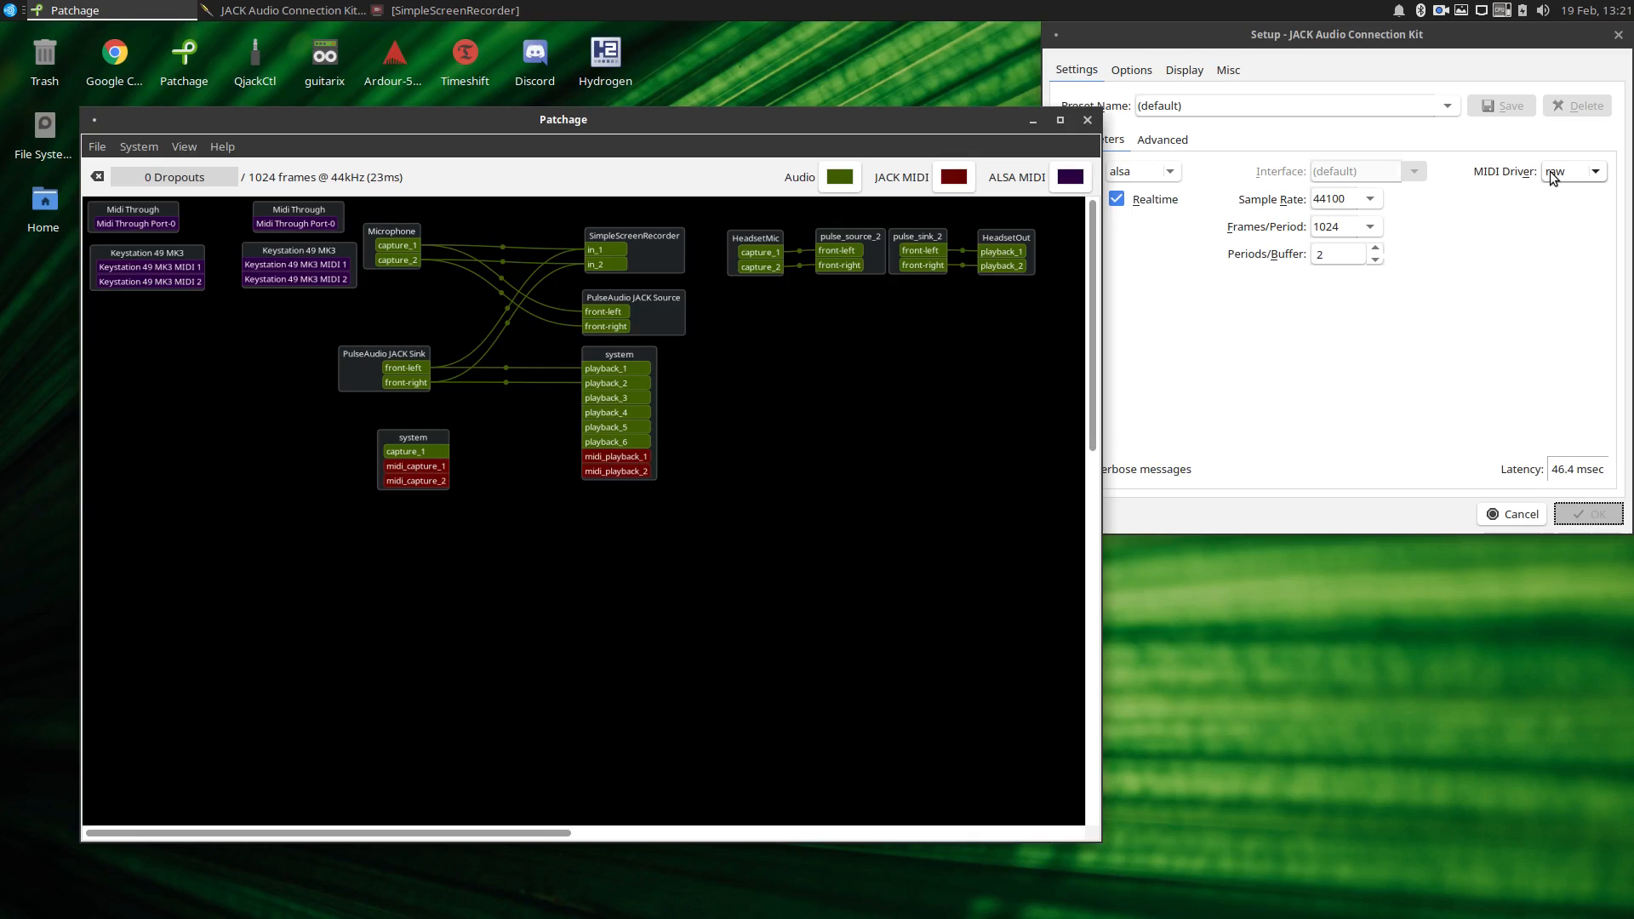
{"action": "left_click", "coordinate": [1534, 234]}
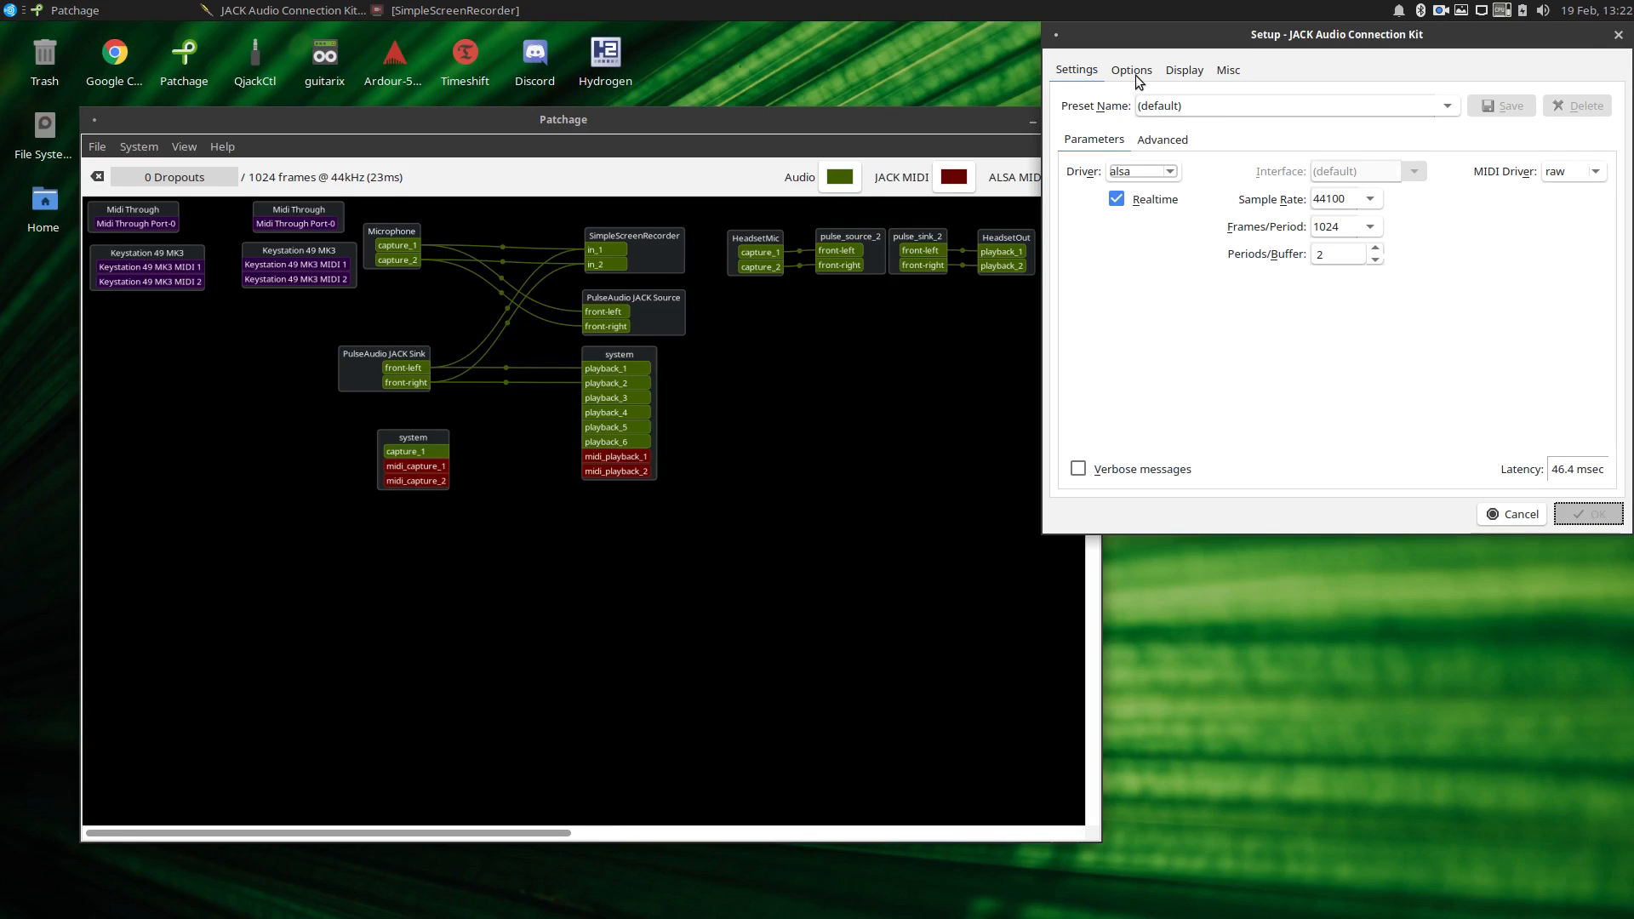
{"action": "left_click", "coordinate": [1005, 117]}
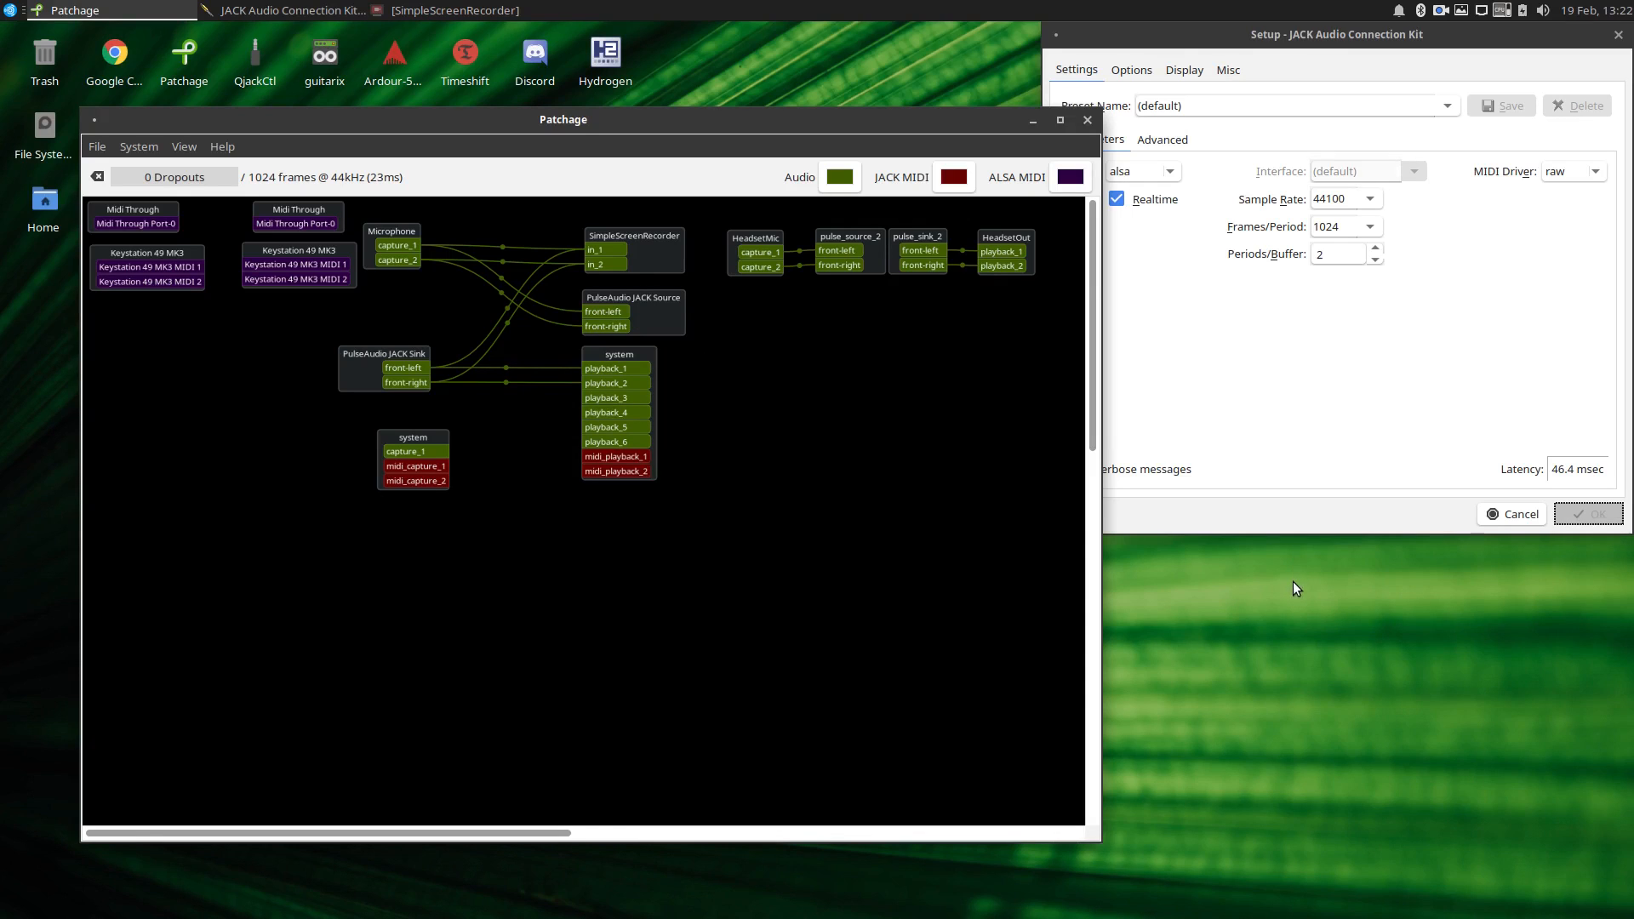
Open a terminal in the Desktop folder and list the sound cards with cat /proc/asound/cards.
{"action": "right_click", "coordinate": [1156, 616]}
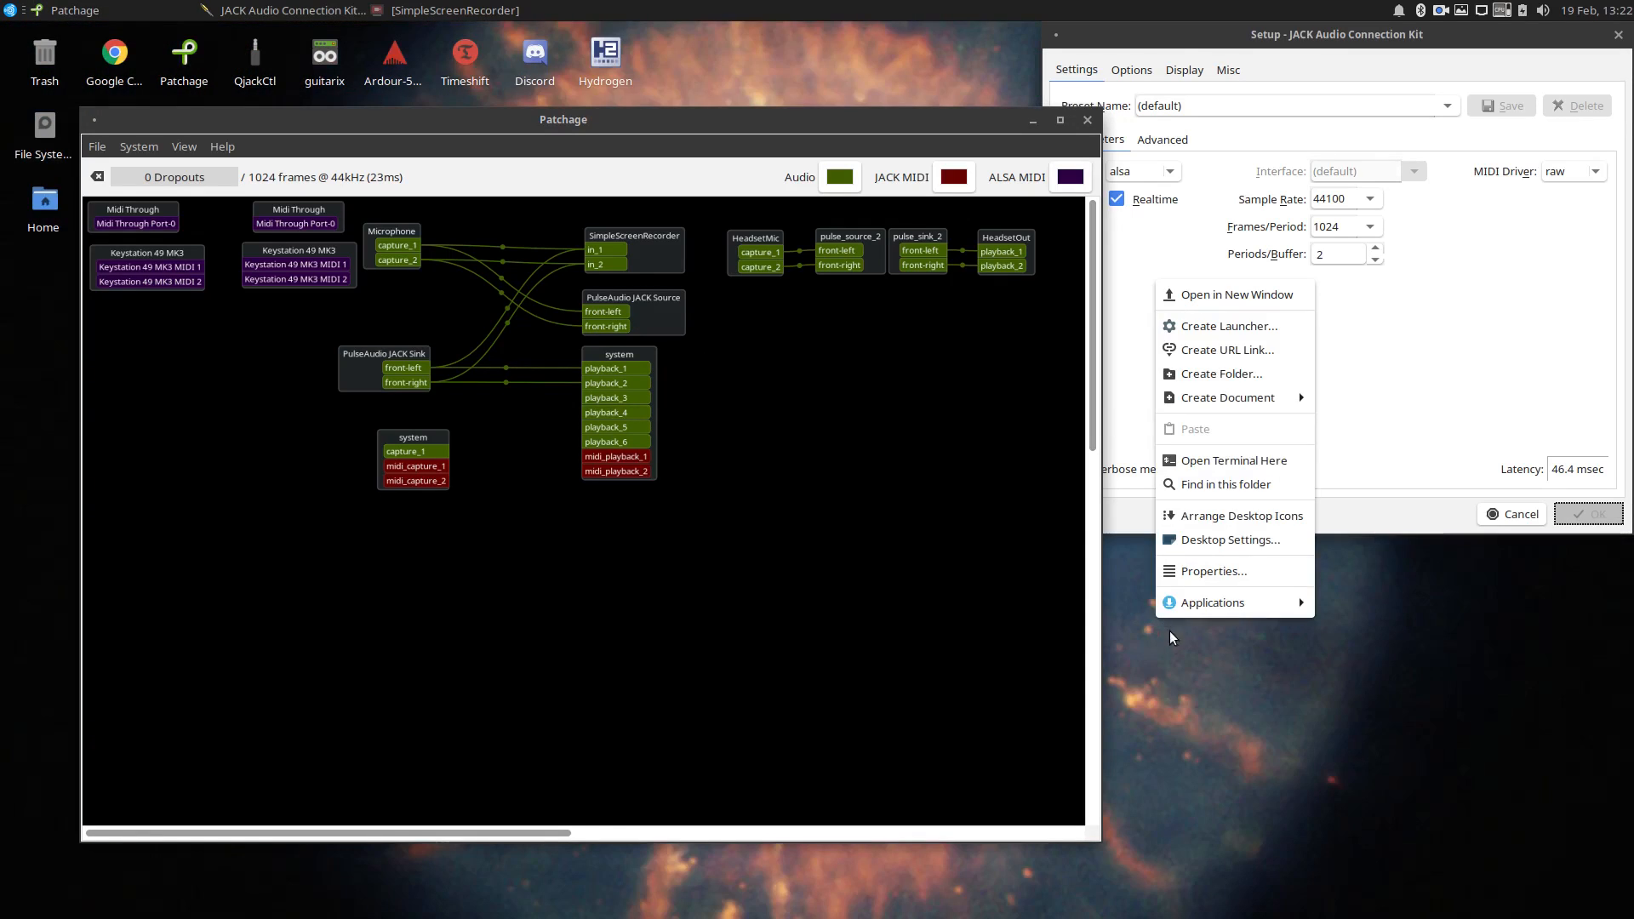
{"action": "left_click", "coordinate": [1207, 460]}
{"action": "left_click_drag", "start_coordinate": [869, 325], "coordinate": [1102, 530]}
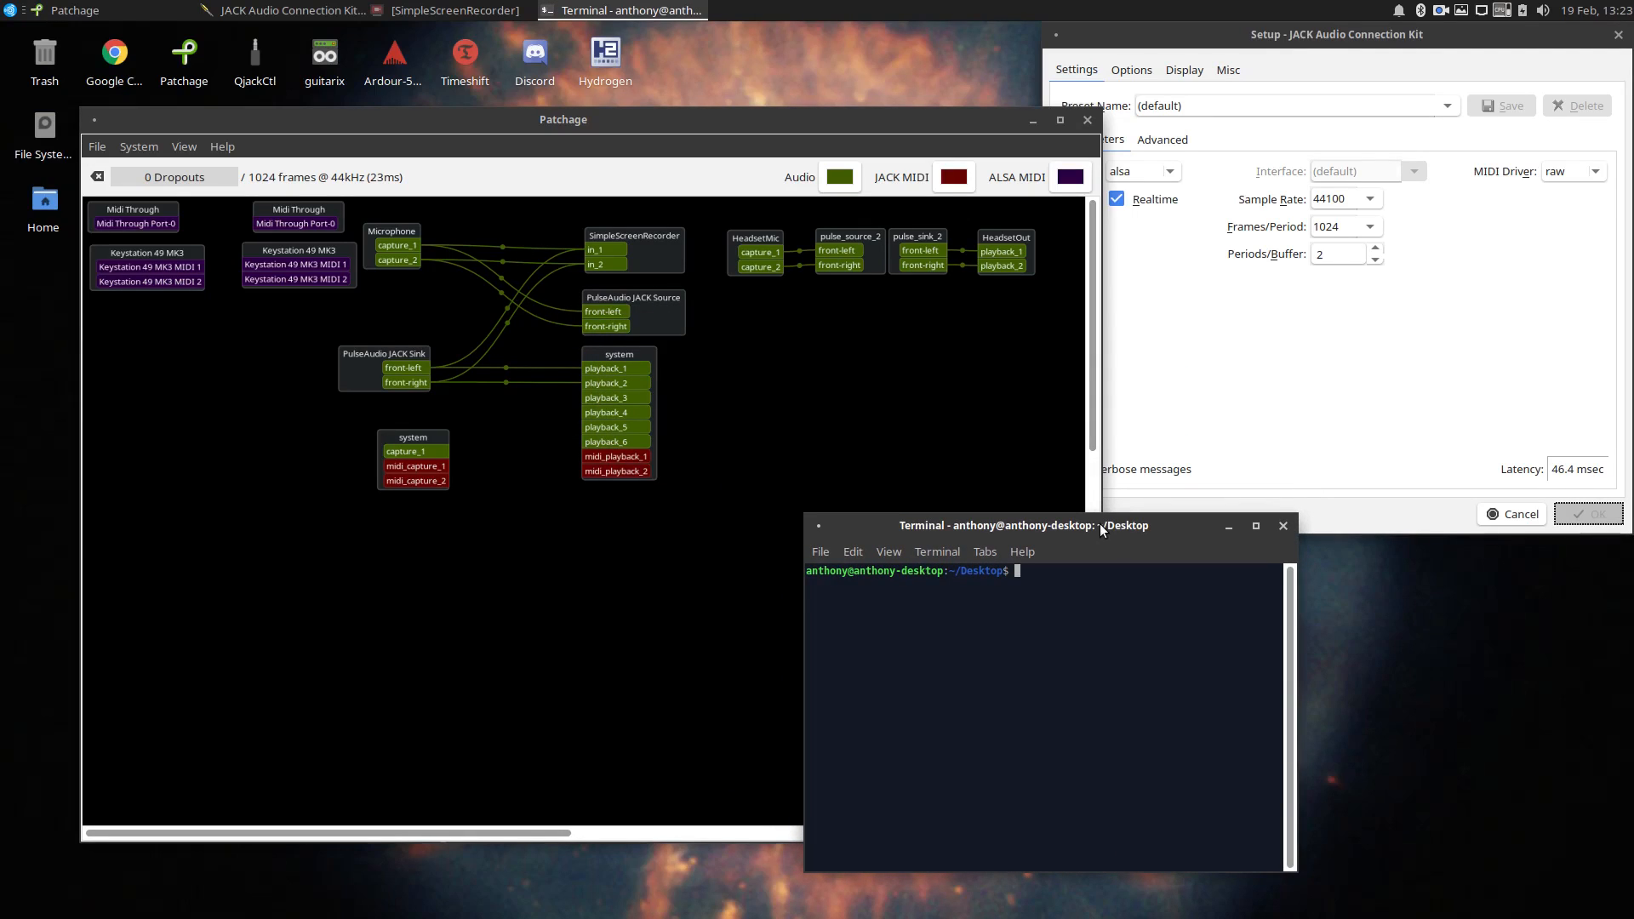
{"action": "type", "text": "cat /proc/asound/cards"}
{"action": "key", "text": "Return"}
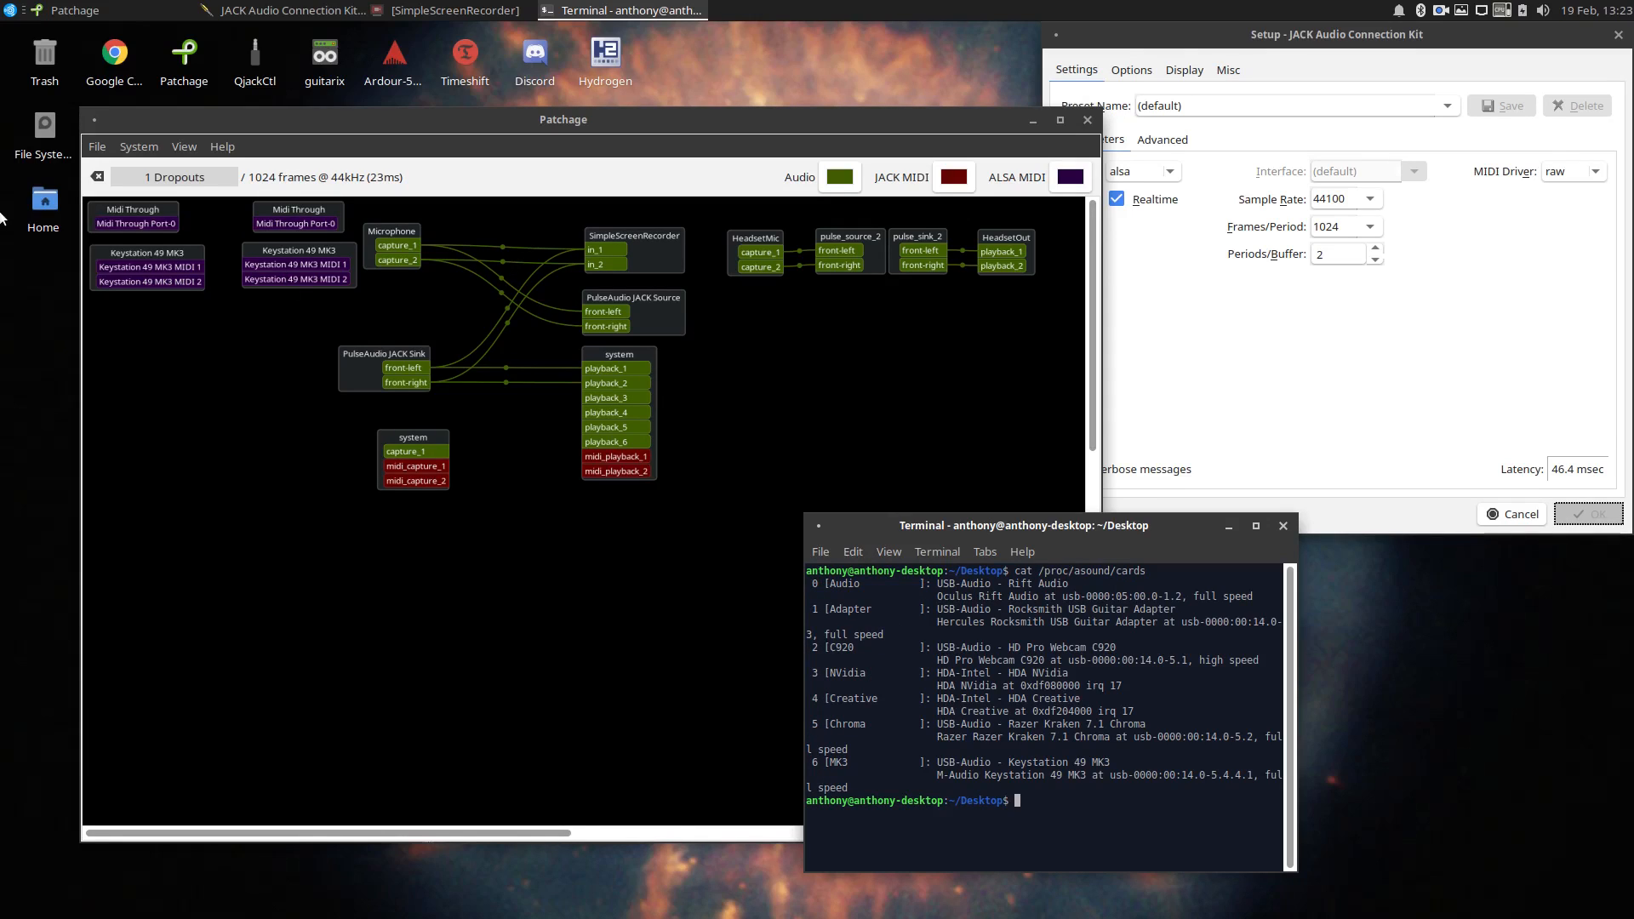
Open afterload.sh from the home folder in Mousepad and place its window side by side with the terminal.
{"action": "double_click", "coordinate": [34, 207]}
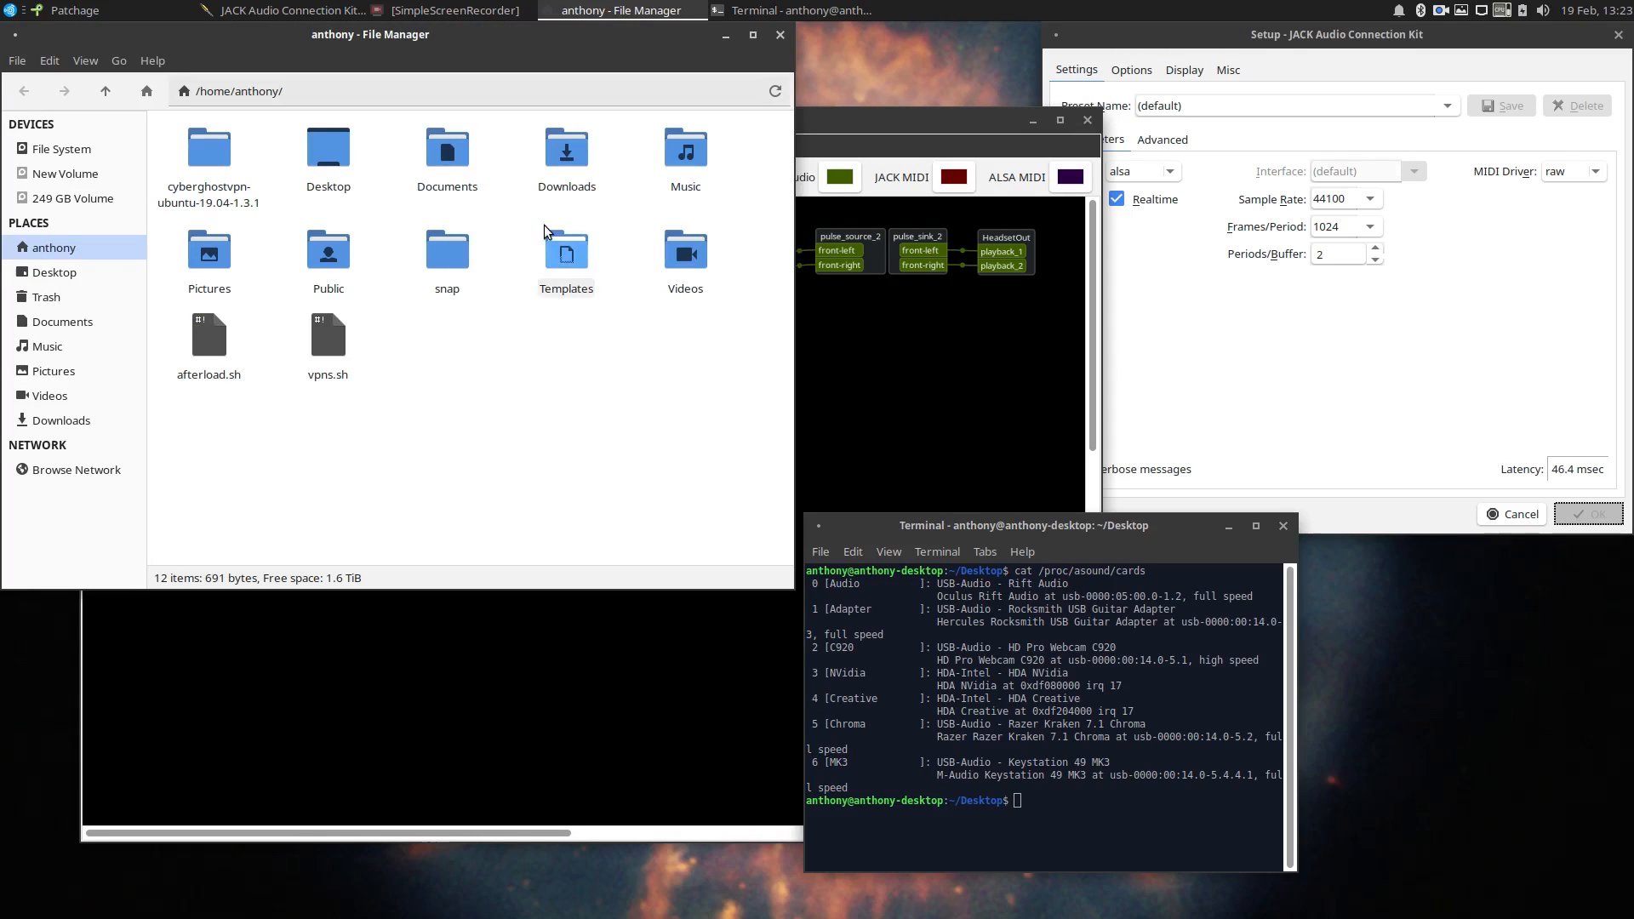
{"action": "left_click", "coordinate": [178, 368]}
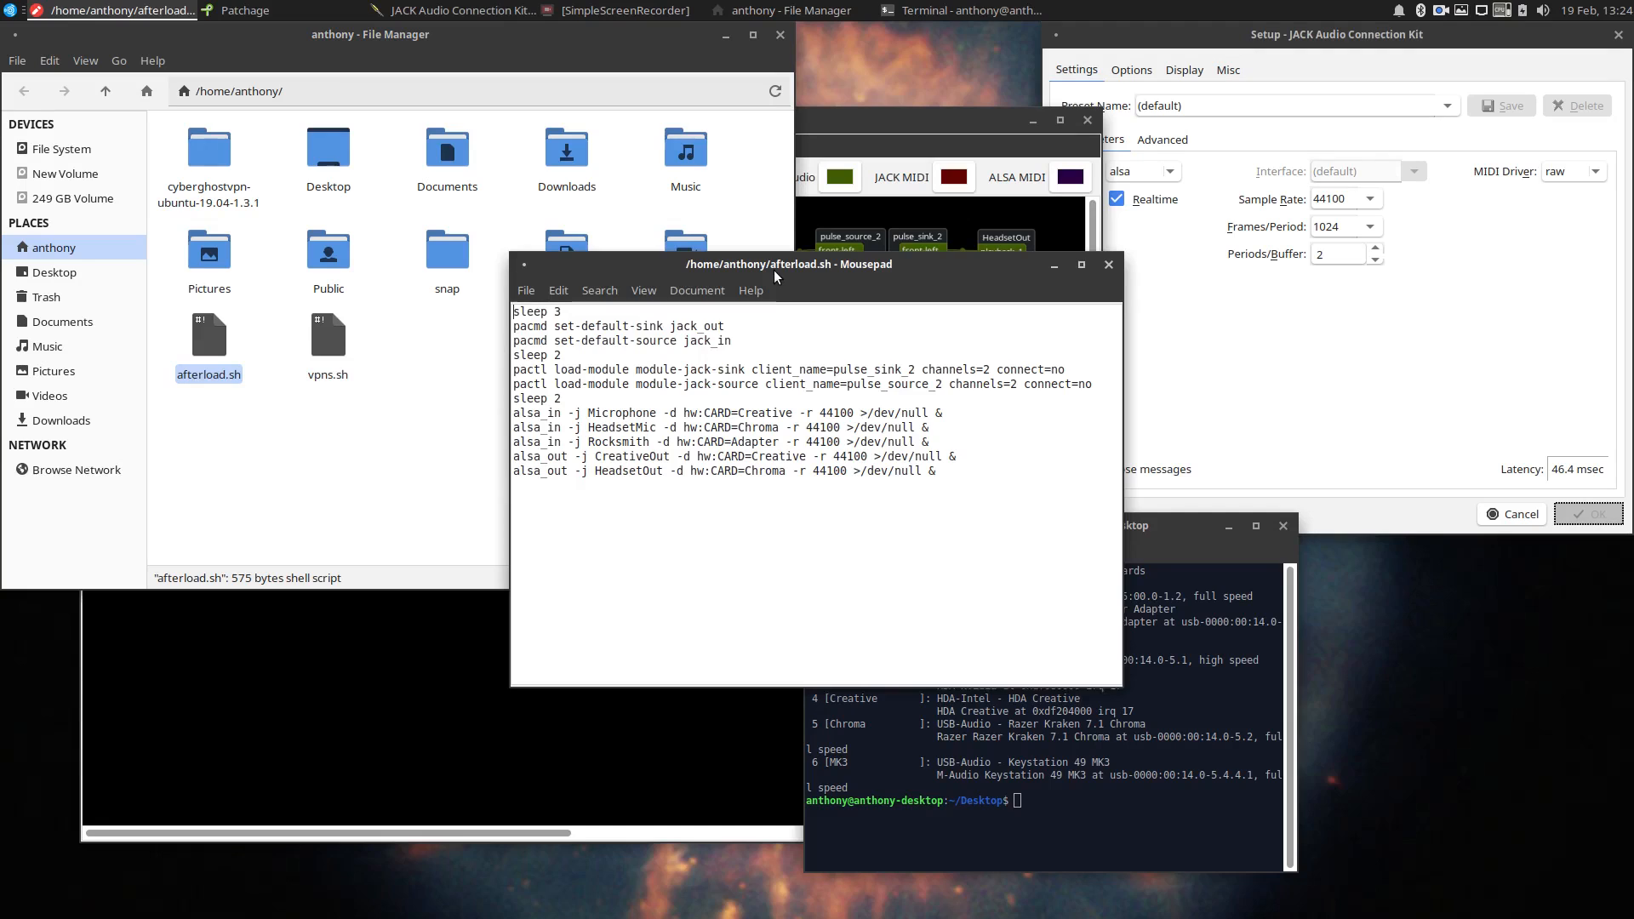
{"action": "left_click_drag", "start_coordinate": [776, 281], "coordinate": [529, 400]}
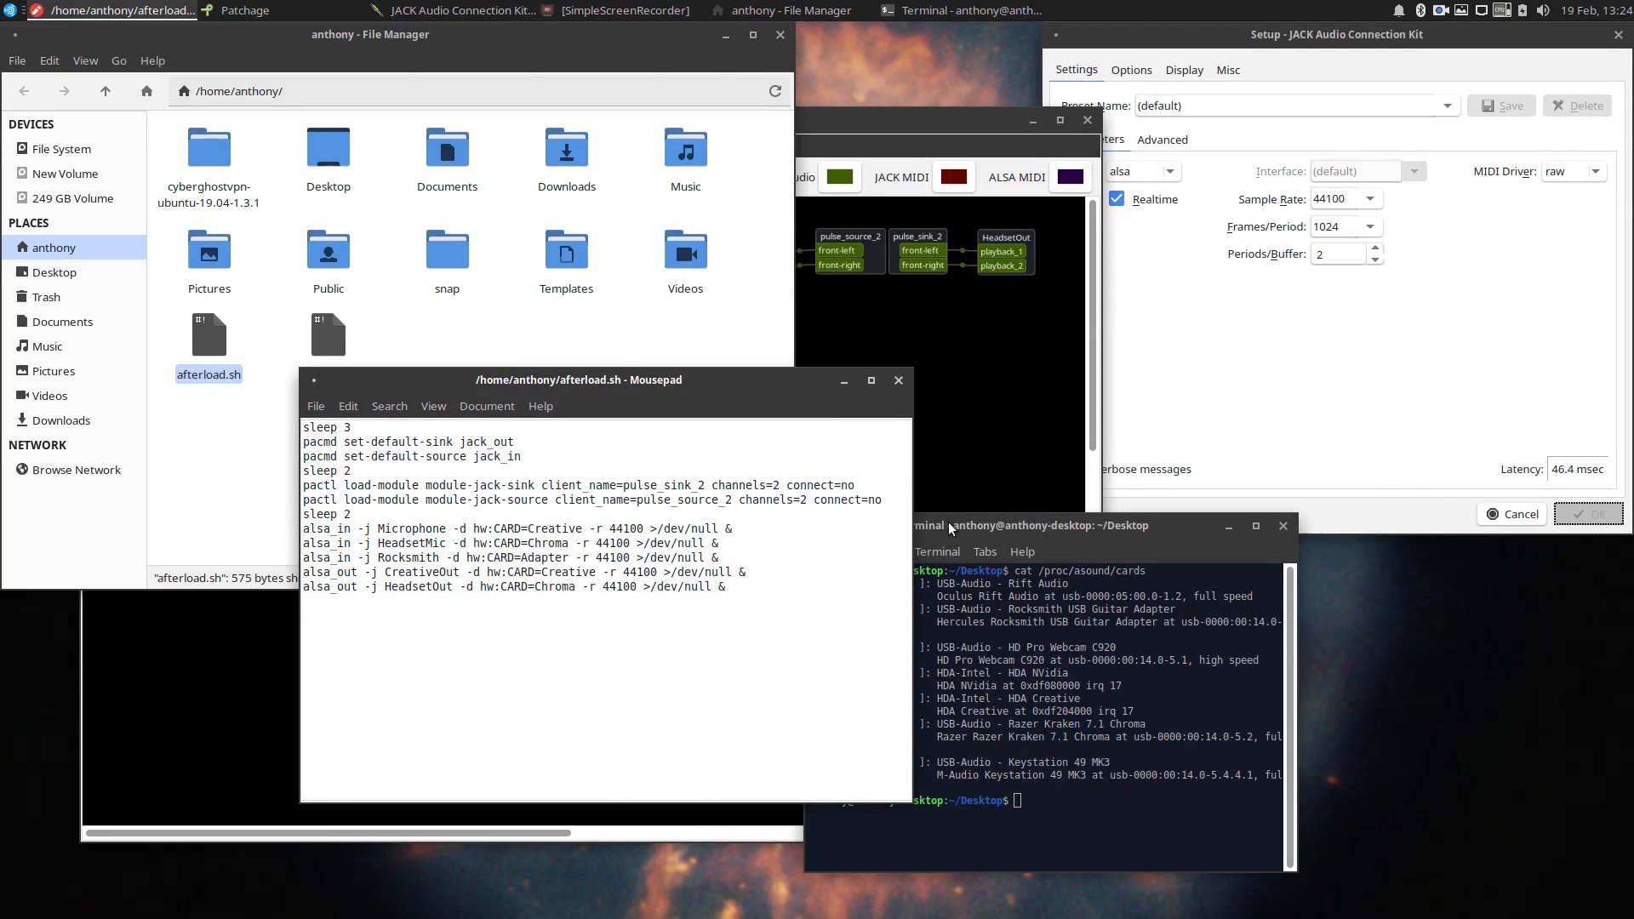
{"action": "left_click_drag", "start_coordinate": [951, 518], "coordinate": [1066, 379]}
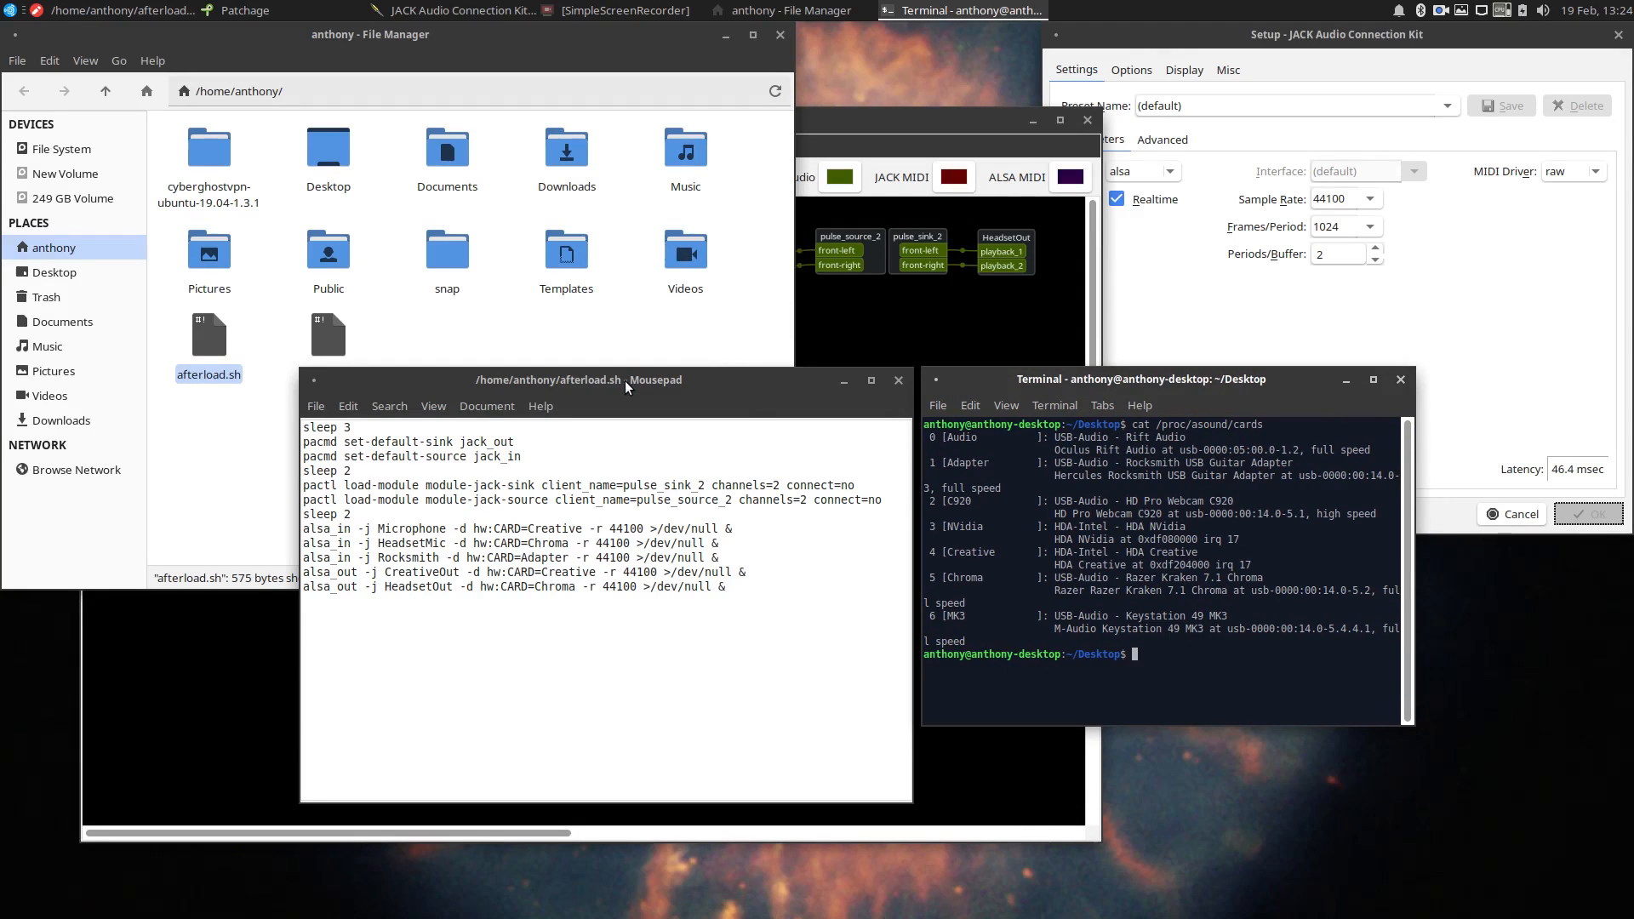
Allow afterload.sh to run as a program in its file permissions, and close the file manager.
{"action": "left_click", "coordinate": [208, 341]}
{"action": "right_click", "coordinate": [206, 365]}
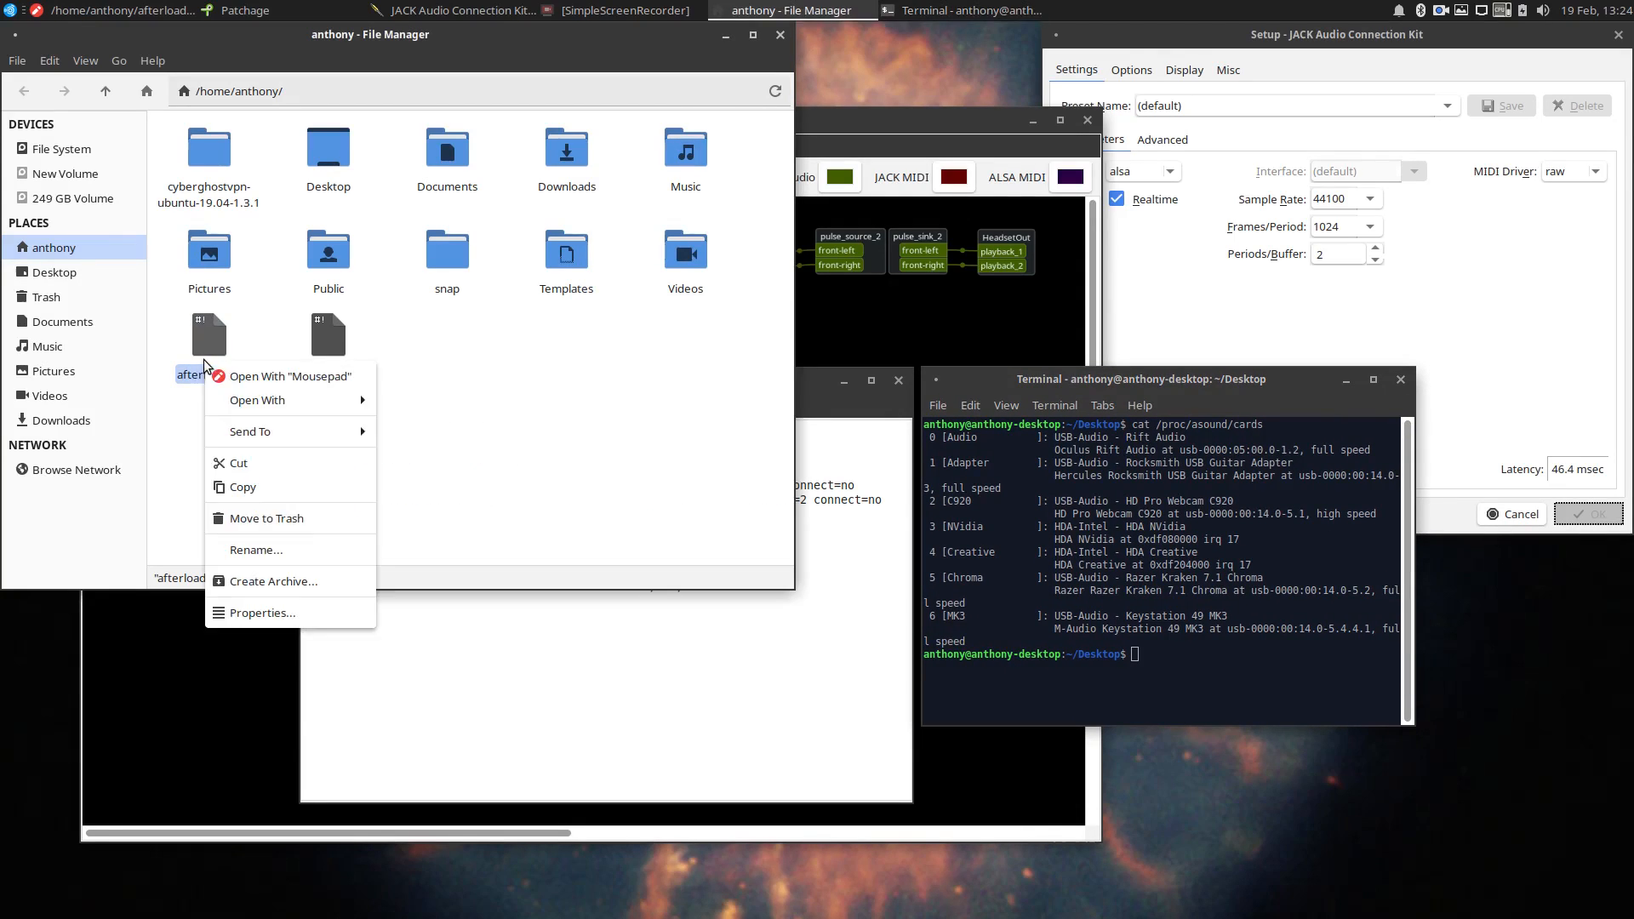
{"action": "left_click", "coordinate": [260, 613]}
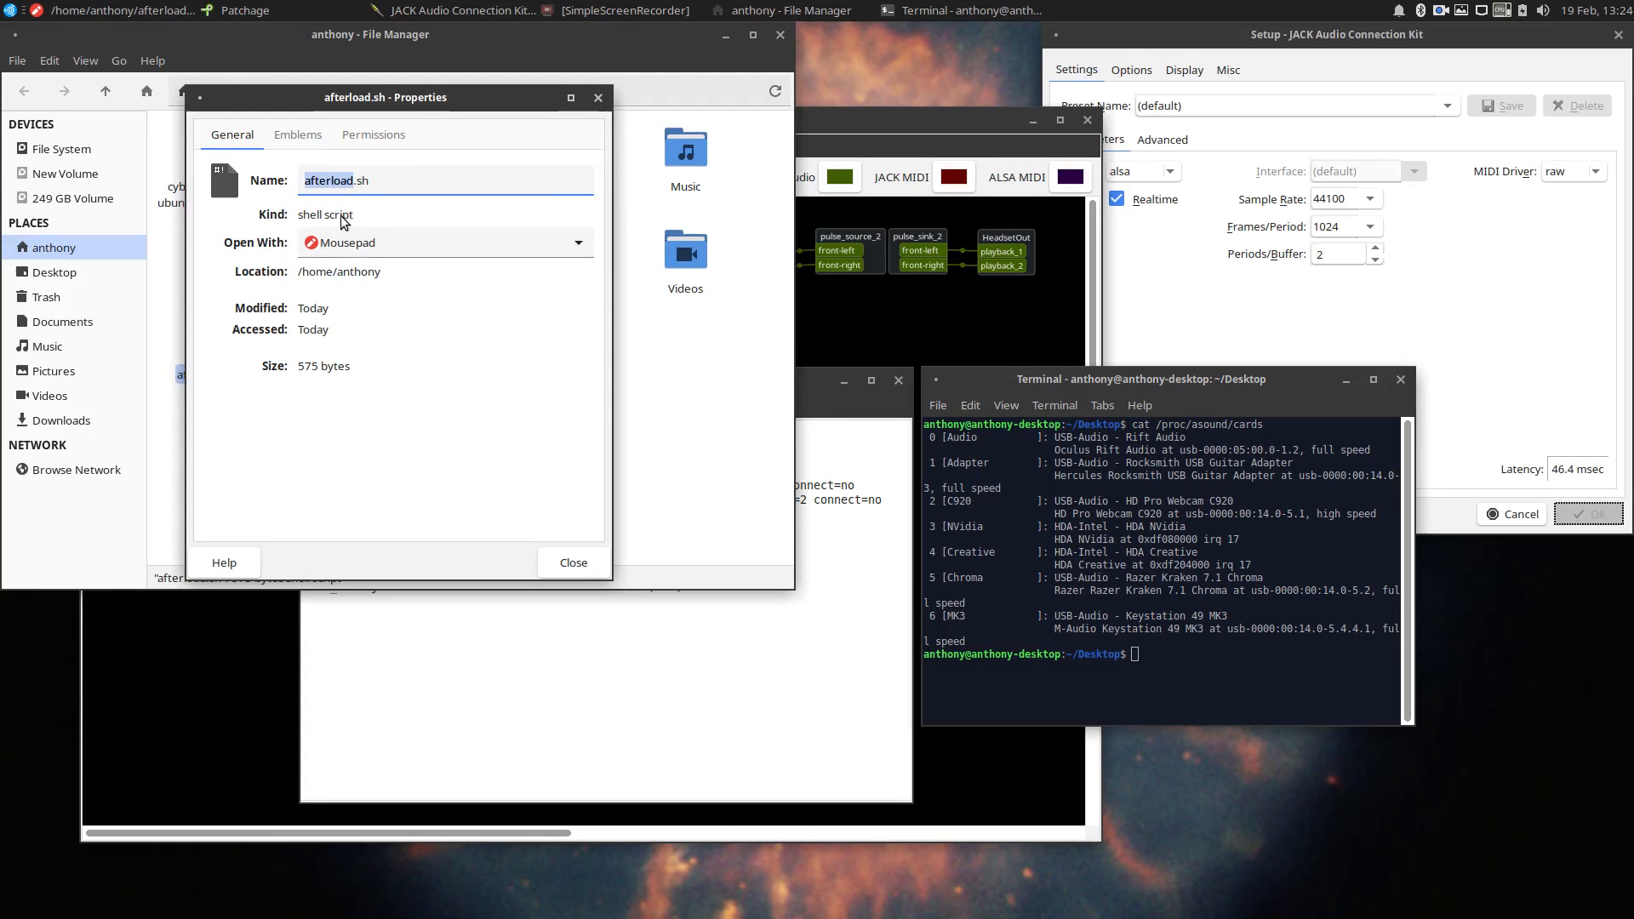
{"action": "left_click", "coordinate": [373, 136]}
{"action": "left_click", "coordinate": [279, 351]}
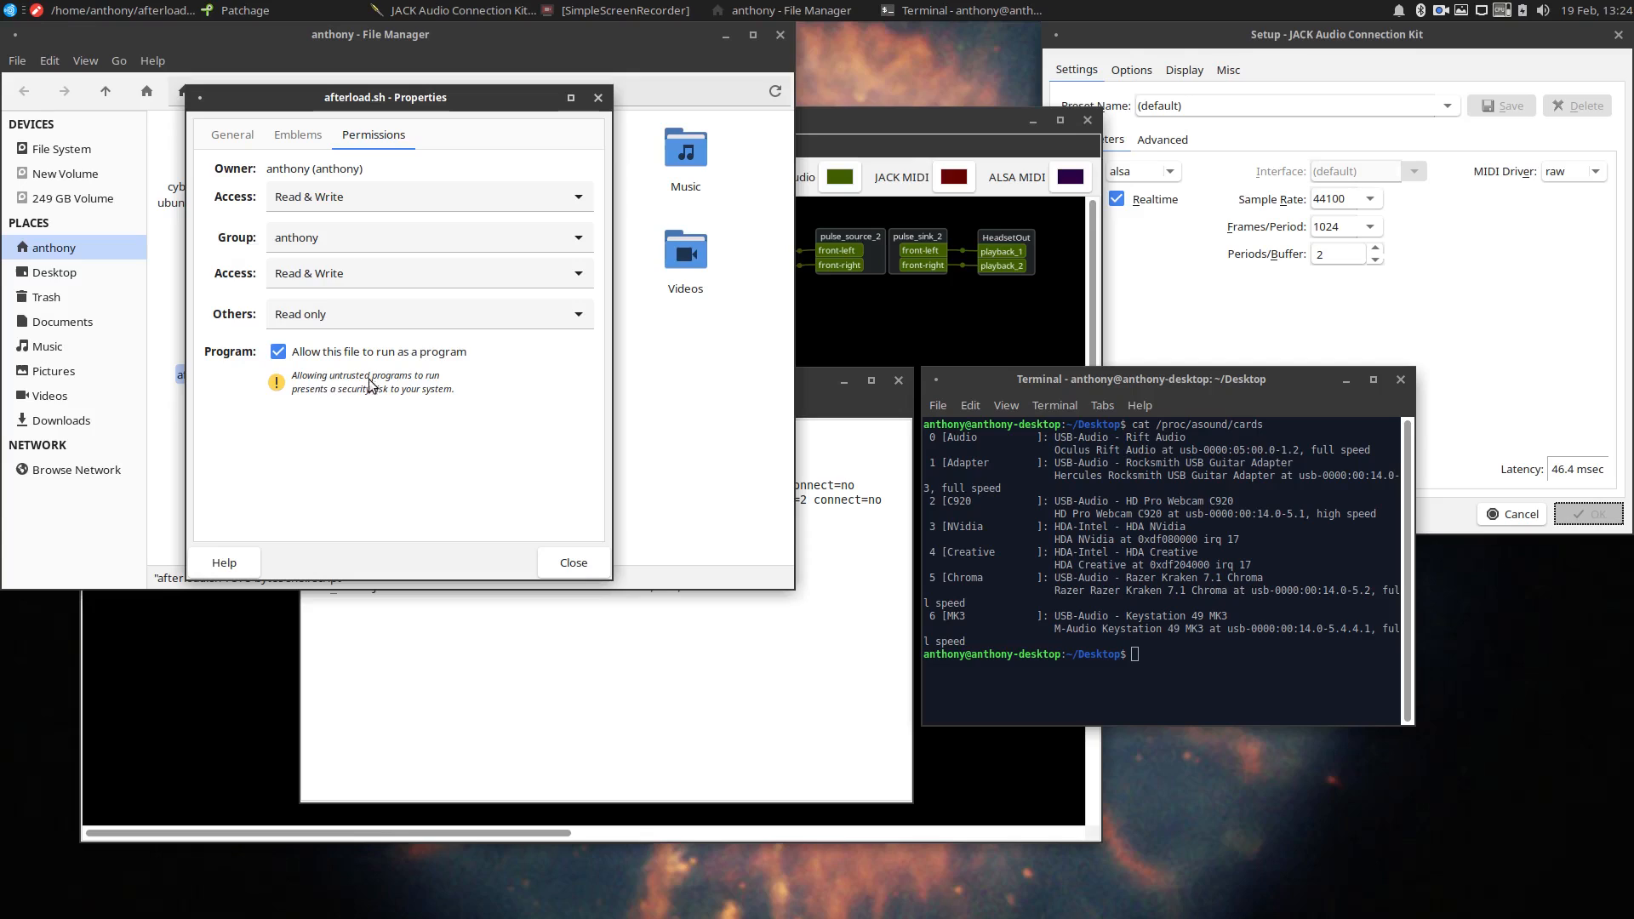
{"action": "left_click", "coordinate": [572, 563]}
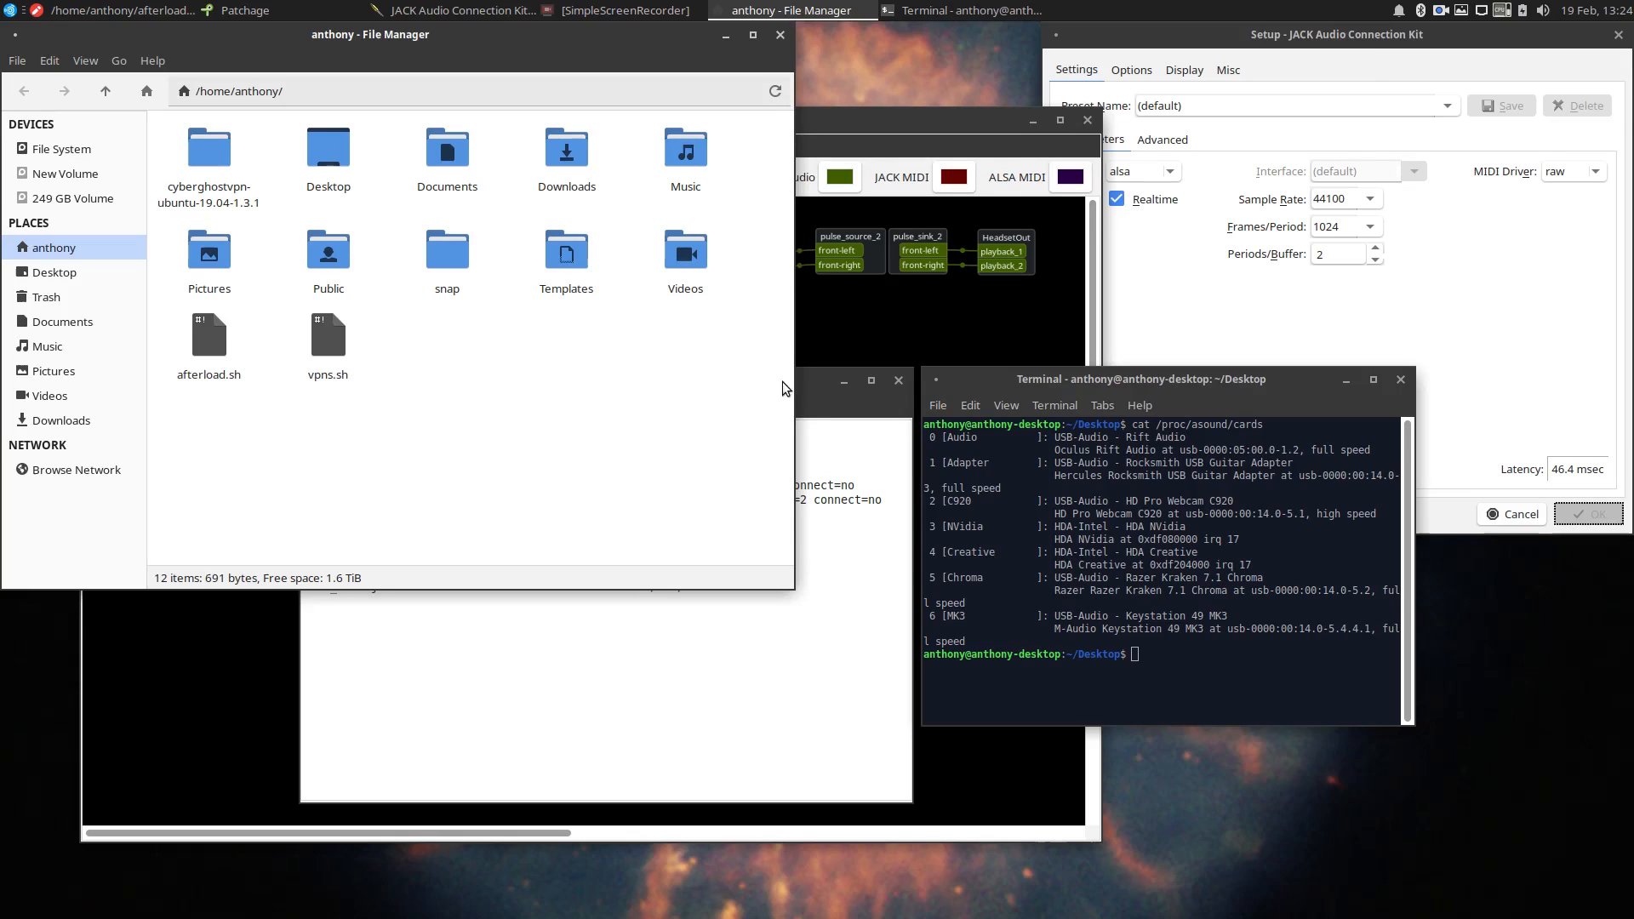
{"action": "left_click", "coordinate": [799, 404]}
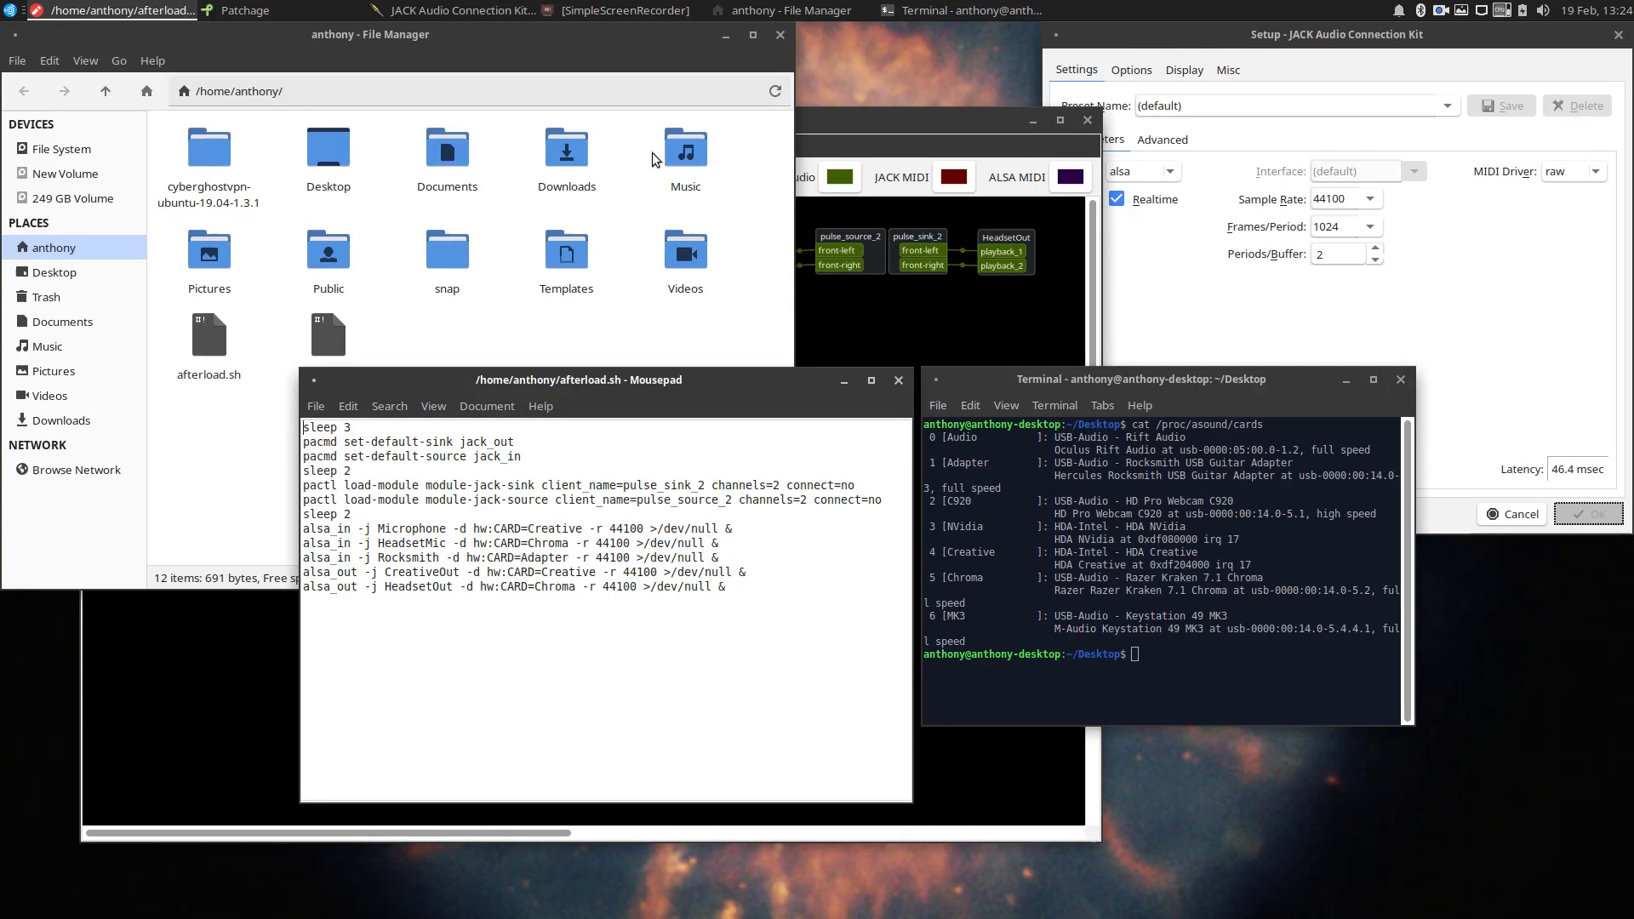
{"action": "left_click", "coordinate": [779, 40]}
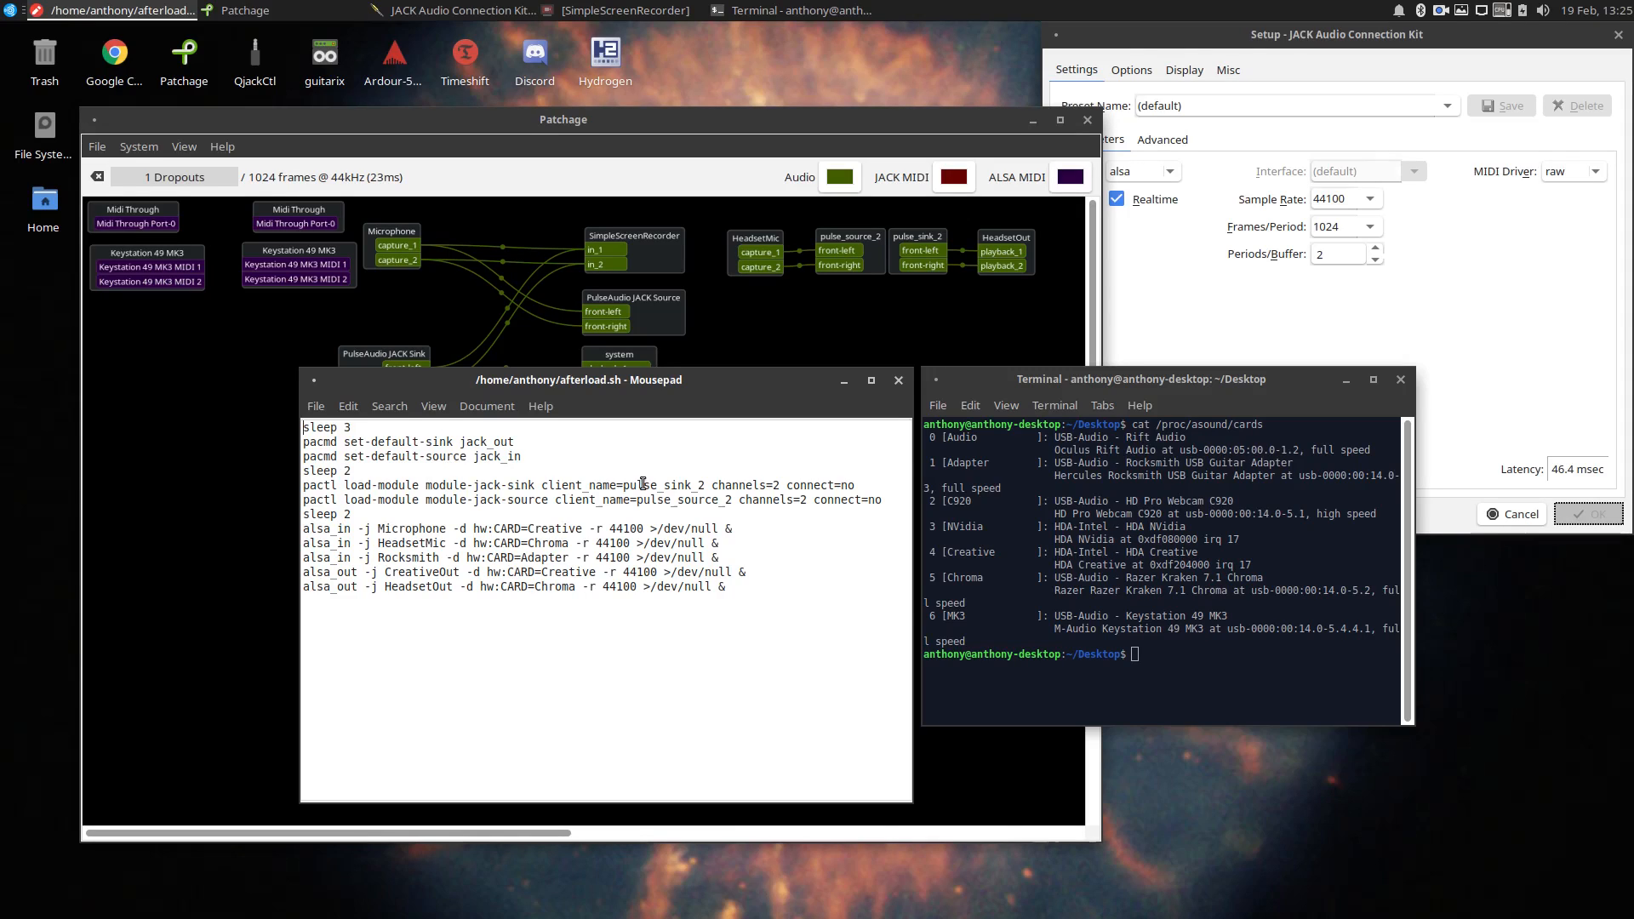
Review the two pactl load-module lines in afterload.sh by highlighting them, and clear the selection.
{"action": "left_click", "coordinate": [1544, 11]}
{"action": "left_click", "coordinate": [428, 508]}
{"action": "left_click_drag", "start_coordinate": [884, 501], "coordinate": [305, 491]}
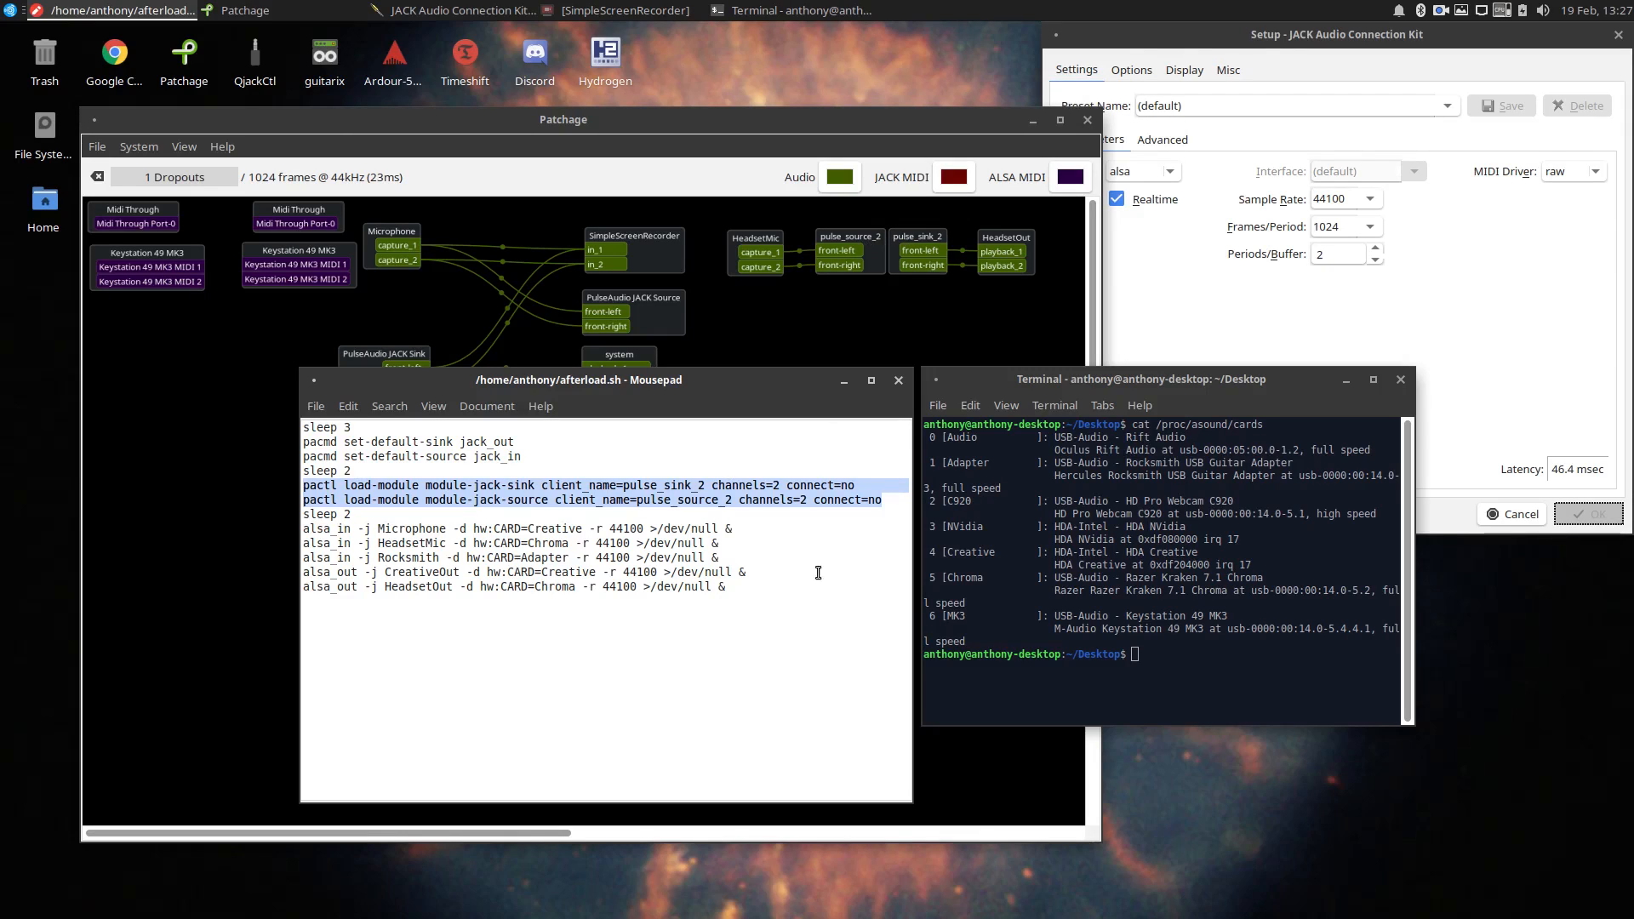
{"action": "left_click", "coordinate": [788, 690]}
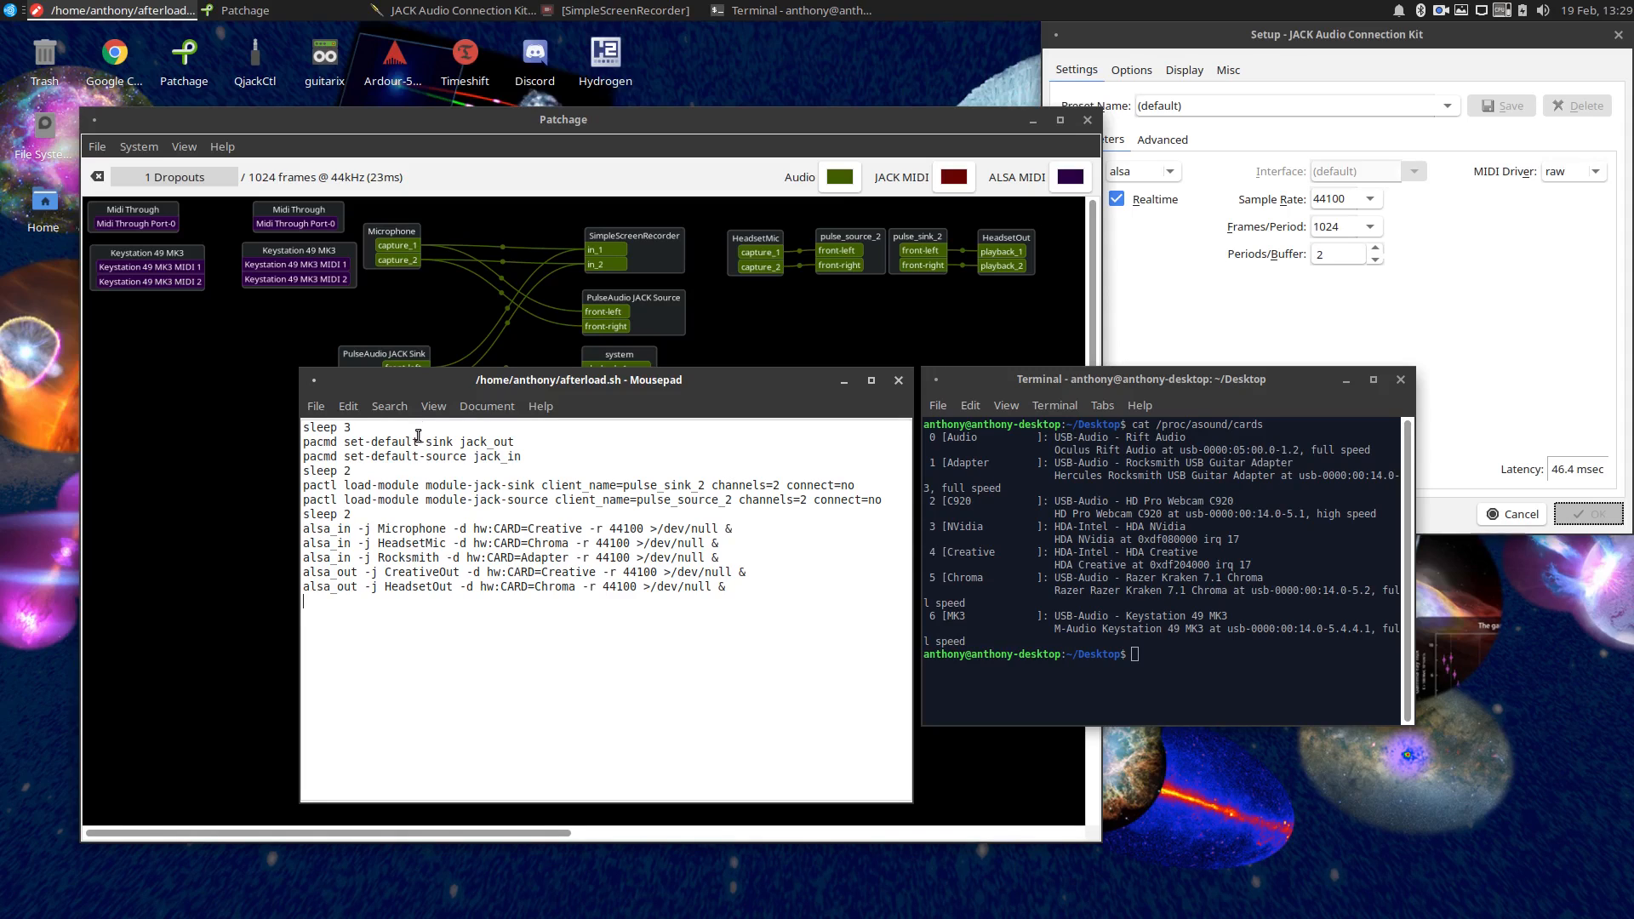
Show the advanced JACK server settings with the output and input devices, and bring the Patchage graph forward.
{"action": "left_click_drag", "start_coordinate": [442, 380], "coordinate": [434, 423]}
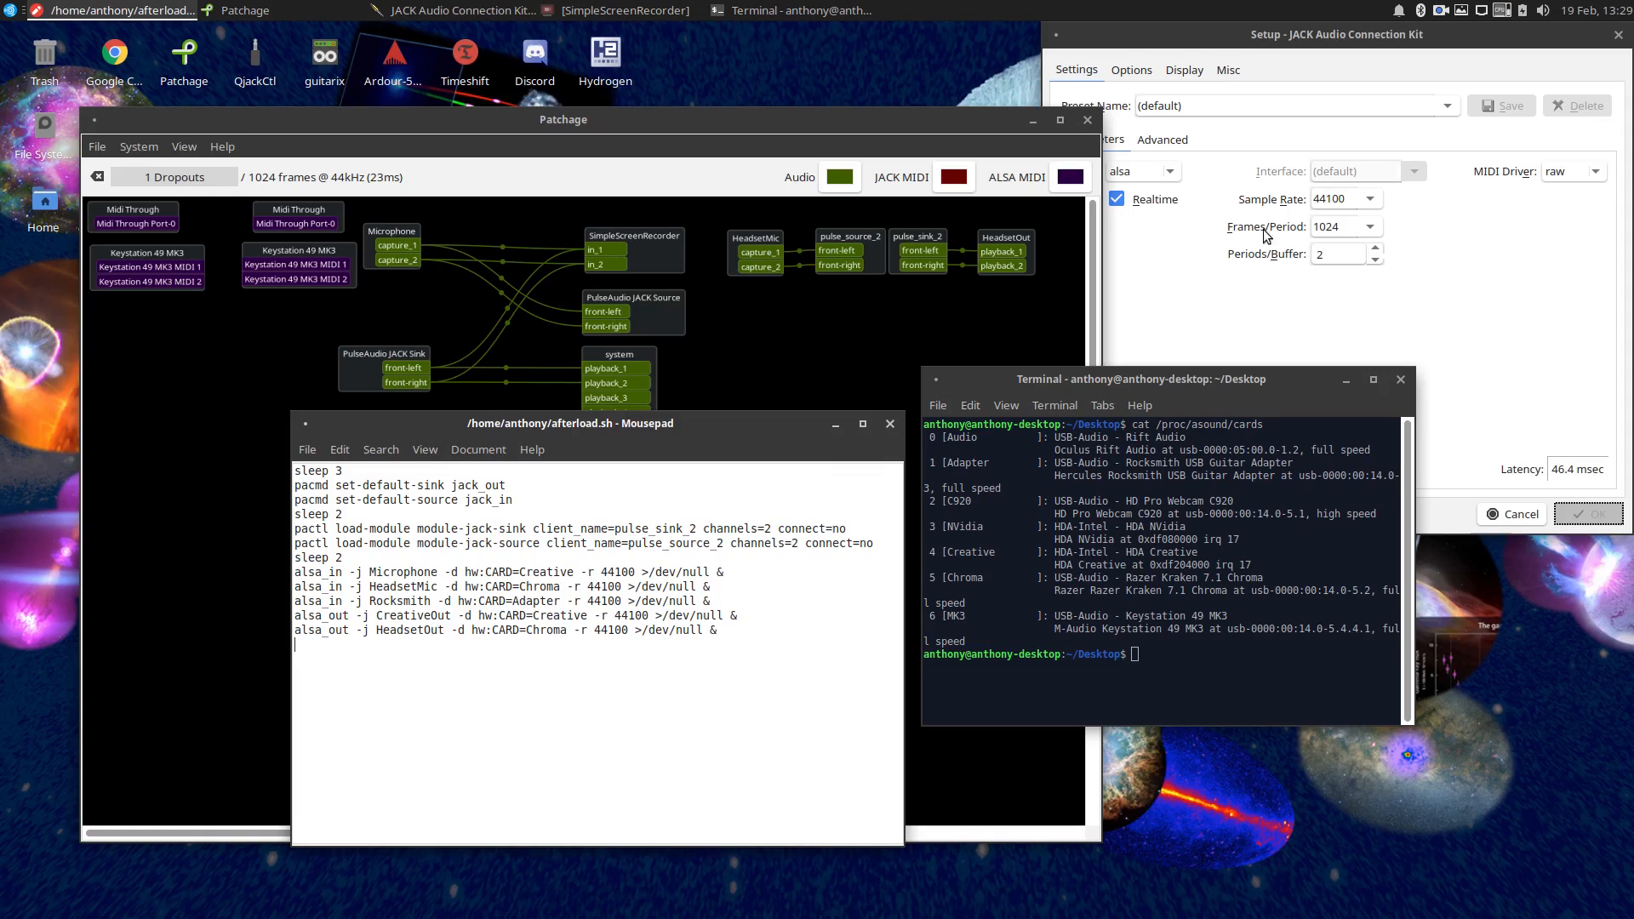
{"action": "left_click", "coordinate": [1163, 140]}
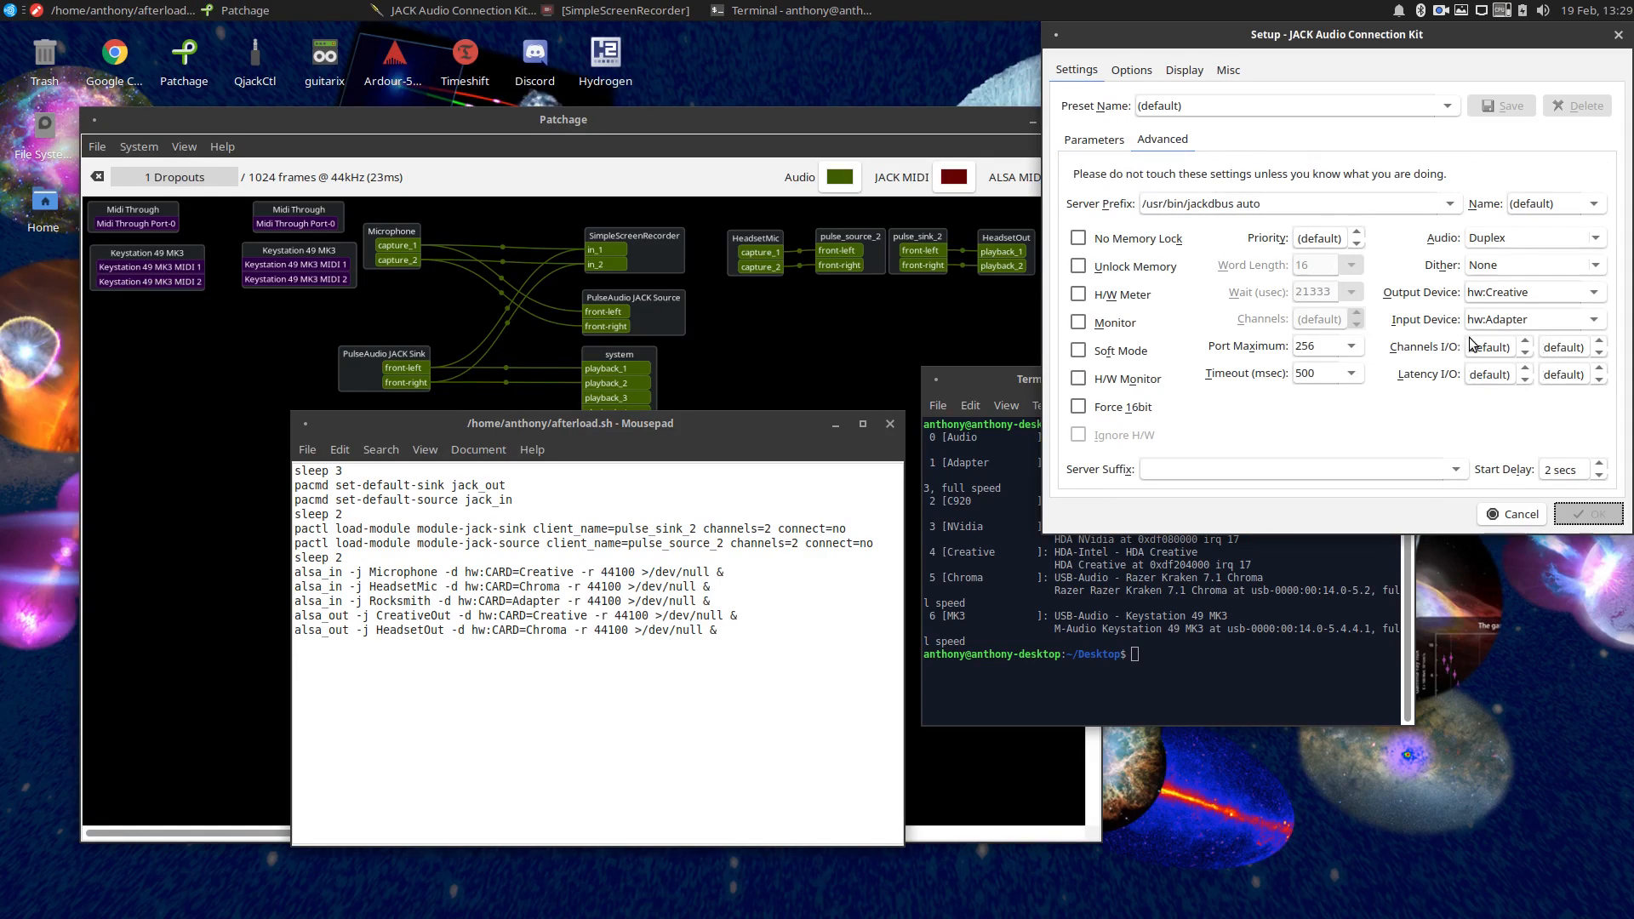
{"action": "left_click", "coordinate": [791, 303]}
{"action": "left_click_drag", "start_coordinate": [413, 438], "coordinate": [395, 424]}
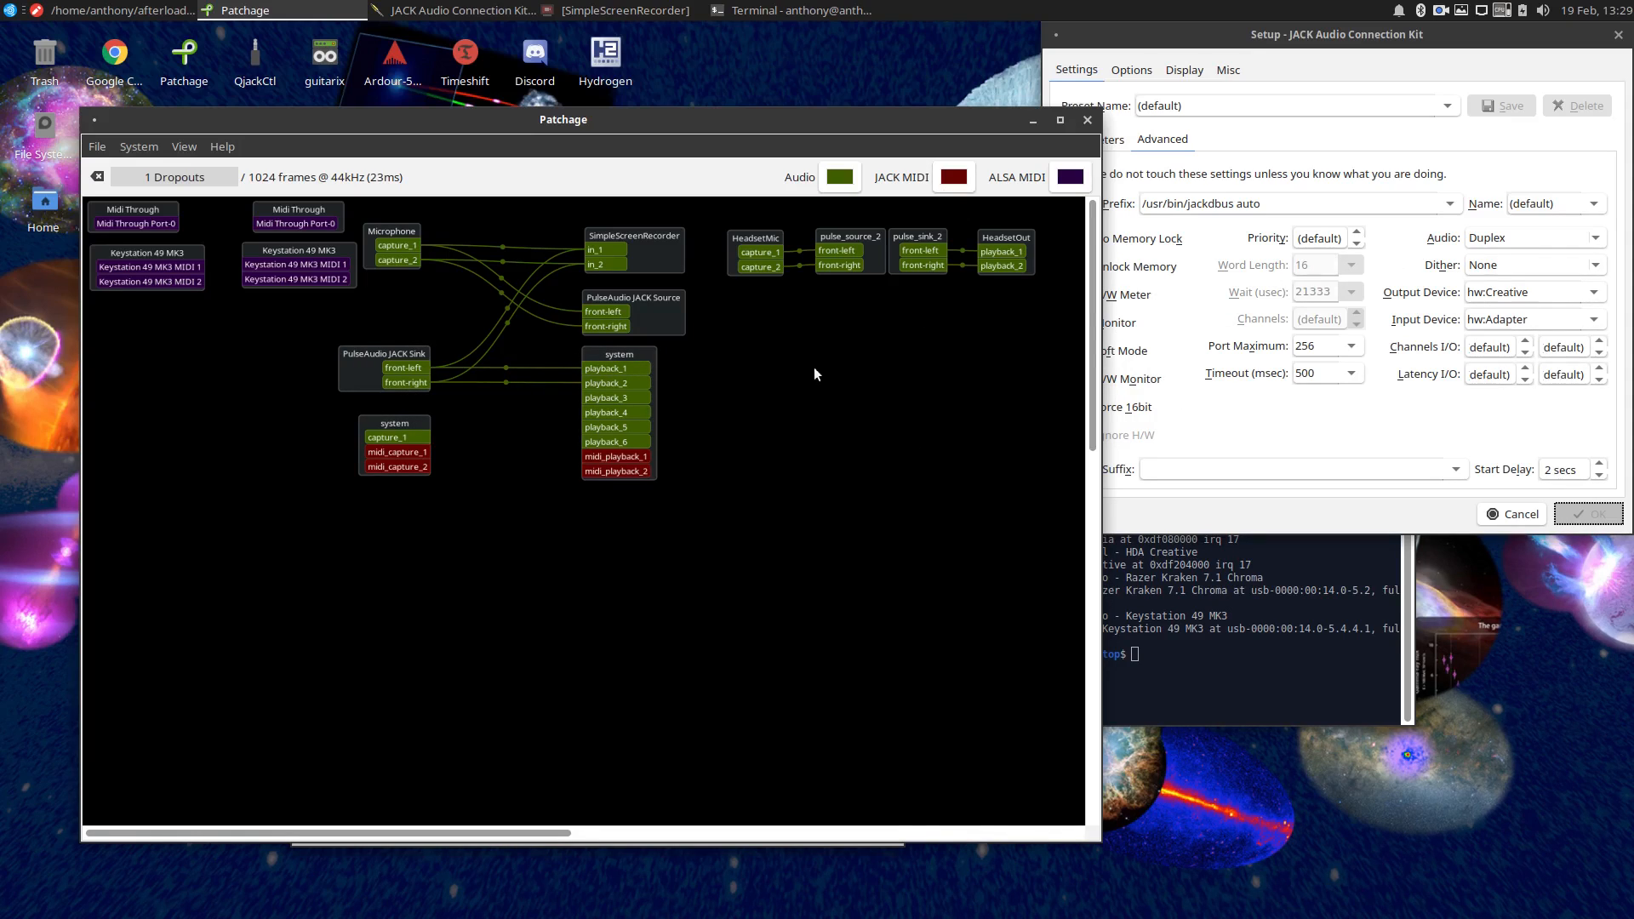
Bring afterload.sh and the terminal with the sound card list to the front, side by side for comparison.
{"action": "left_click", "coordinate": [111, 11]}
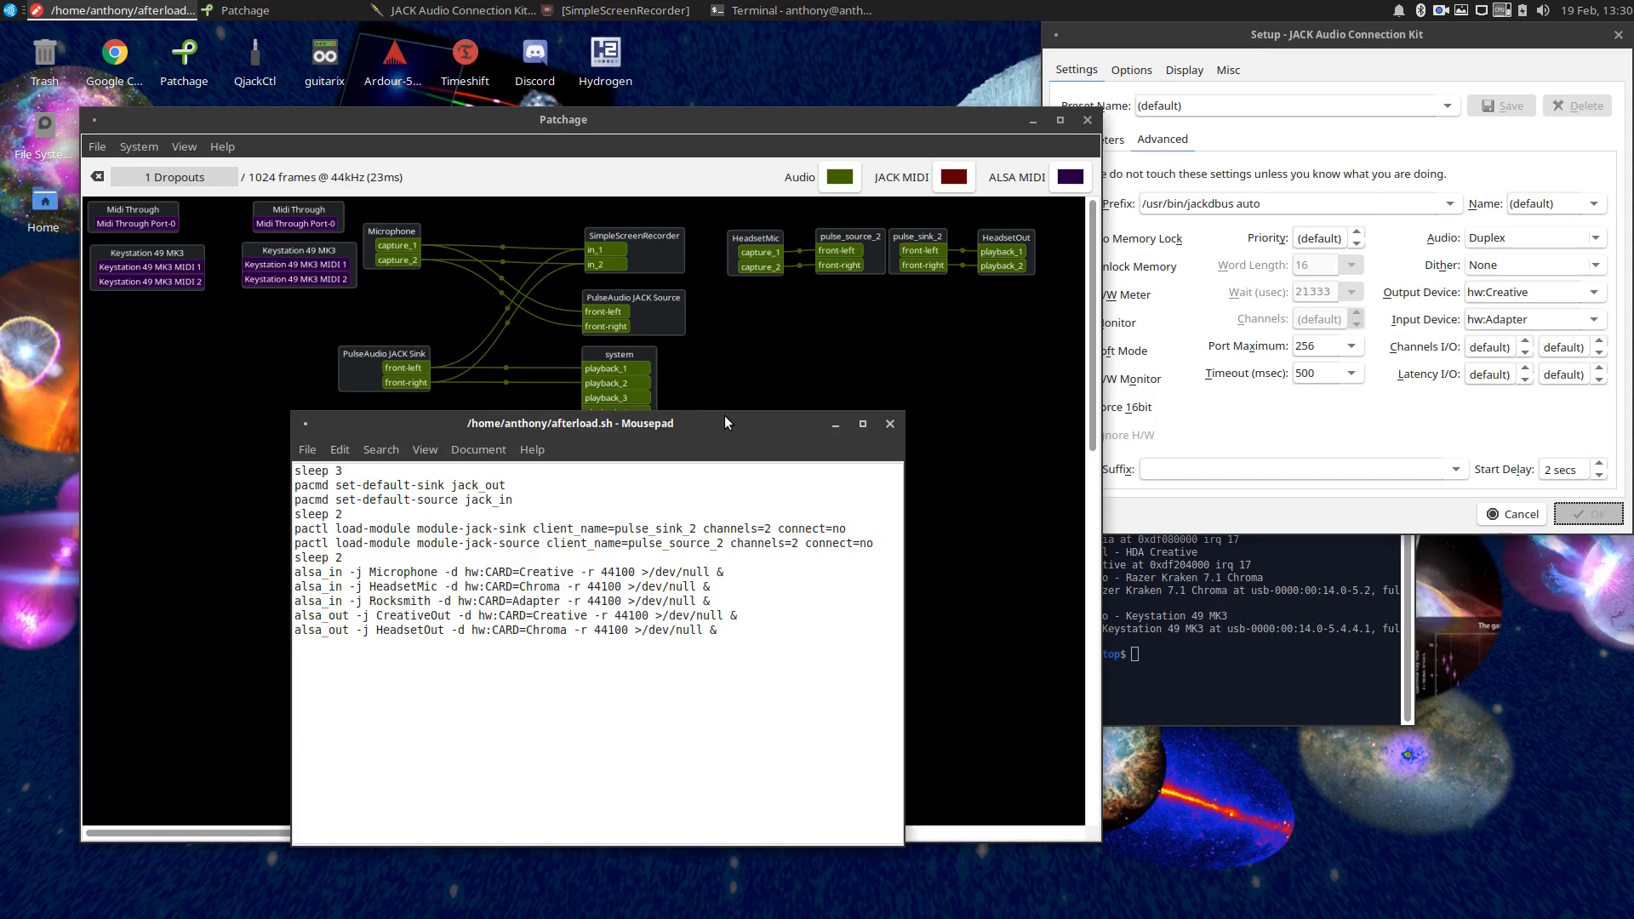
{"action": "left_click_drag", "start_coordinate": [724, 415], "coordinate": [772, 390]}
{"action": "left_click", "coordinate": [831, 221]}
{"action": "left_click", "coordinate": [1199, 648]}
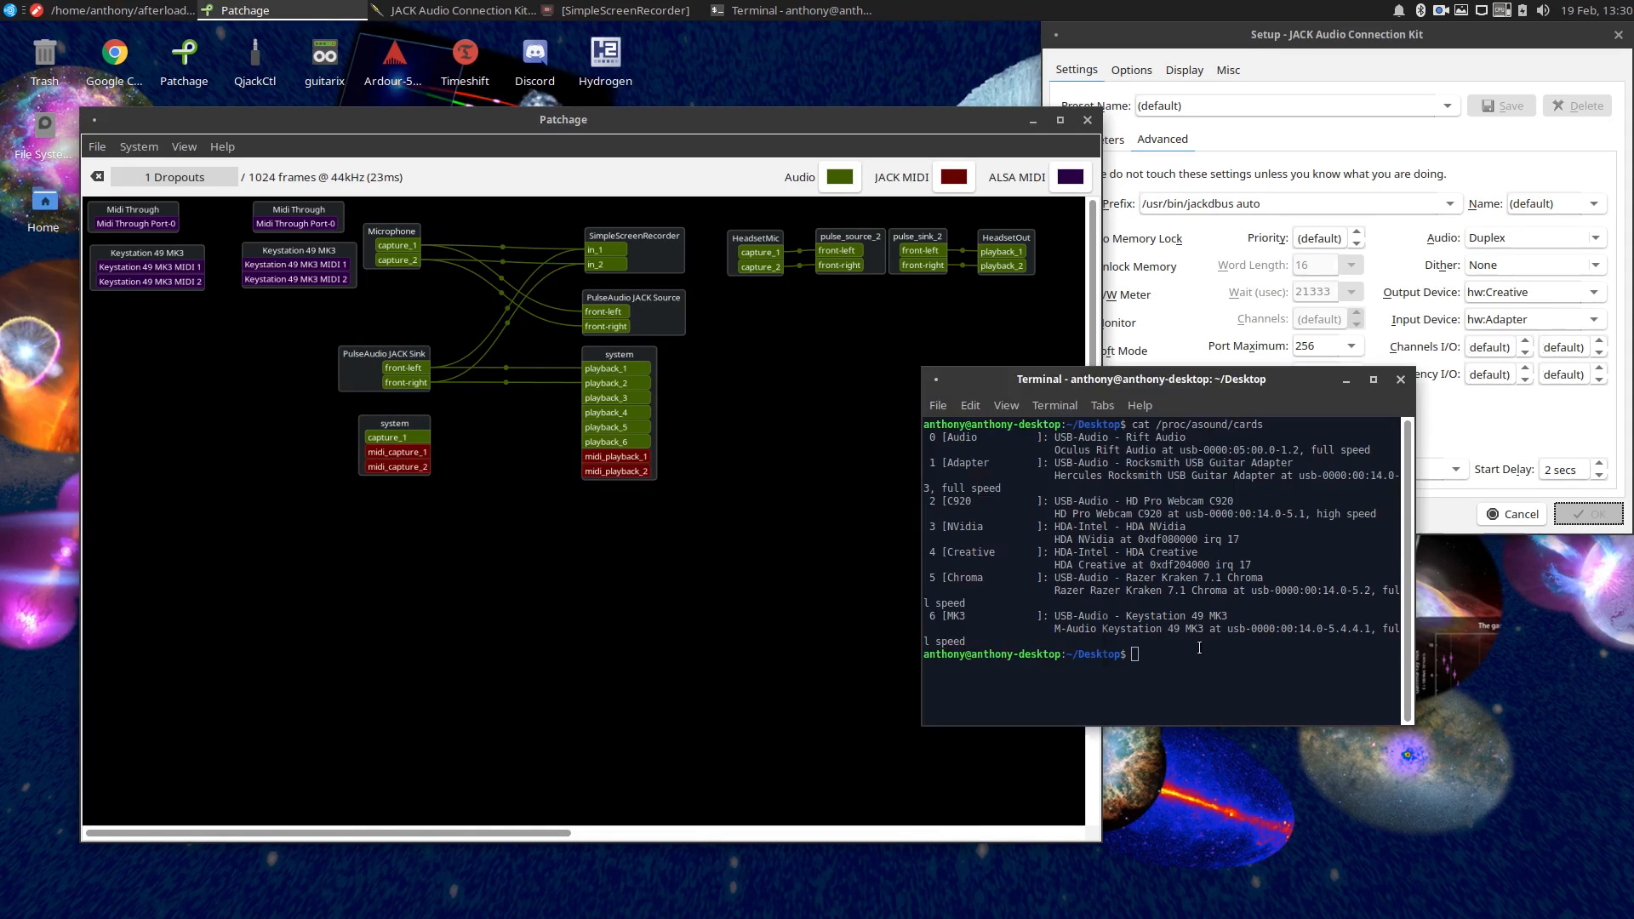
{"action": "left_click", "coordinate": [111, 11]}
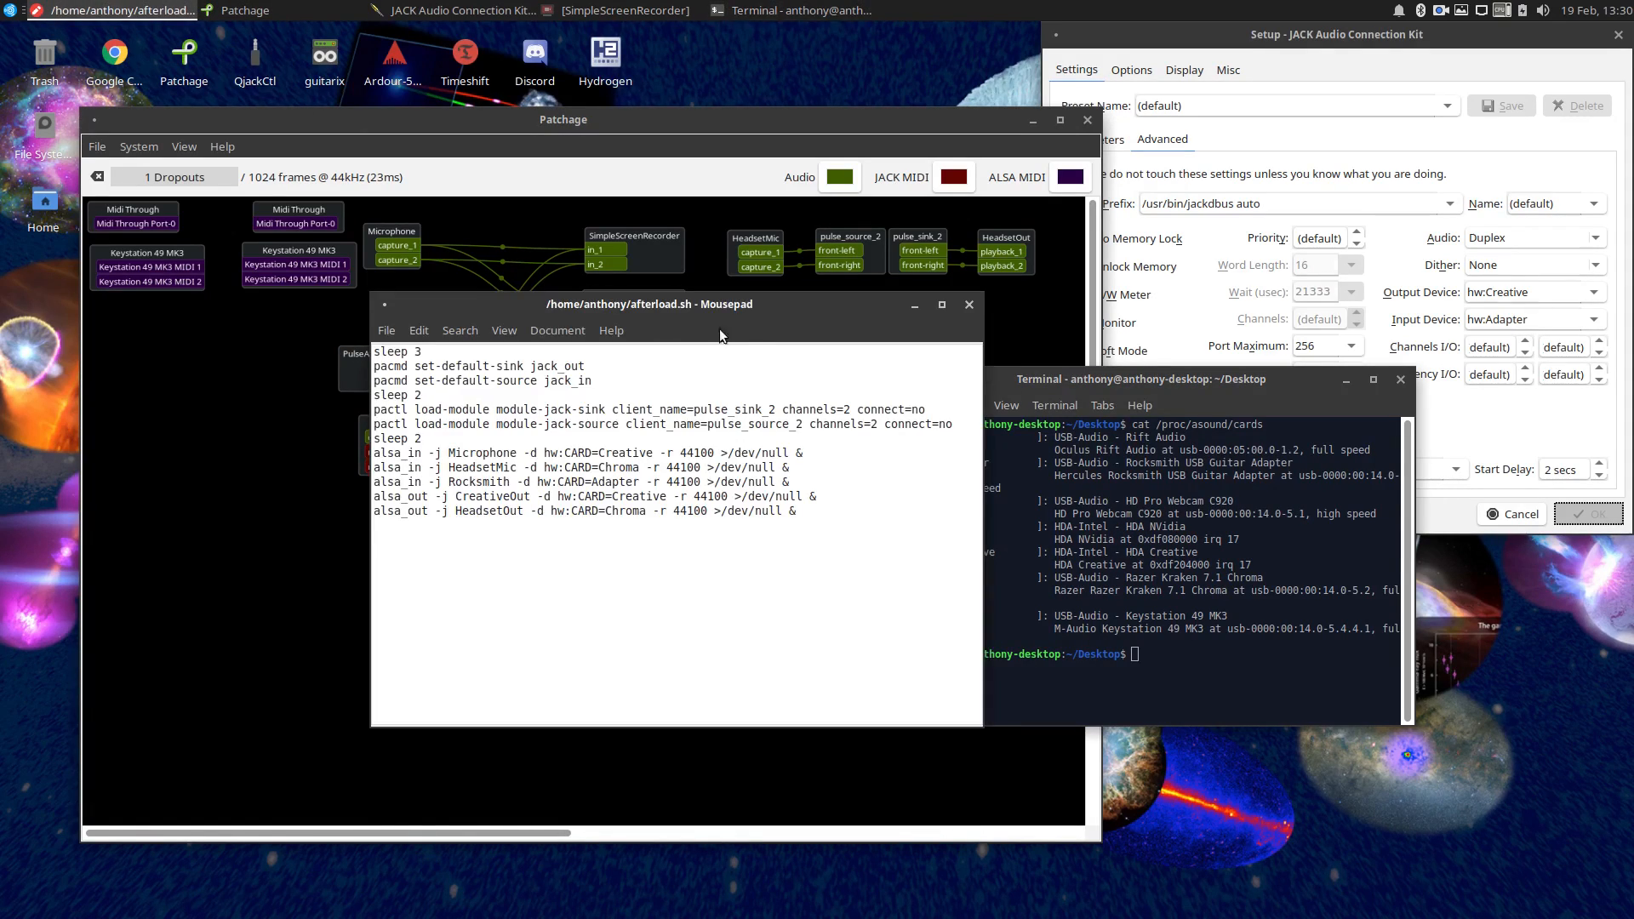
{"action": "left_click_drag", "start_coordinate": [761, 313], "coordinate": [687, 383]}
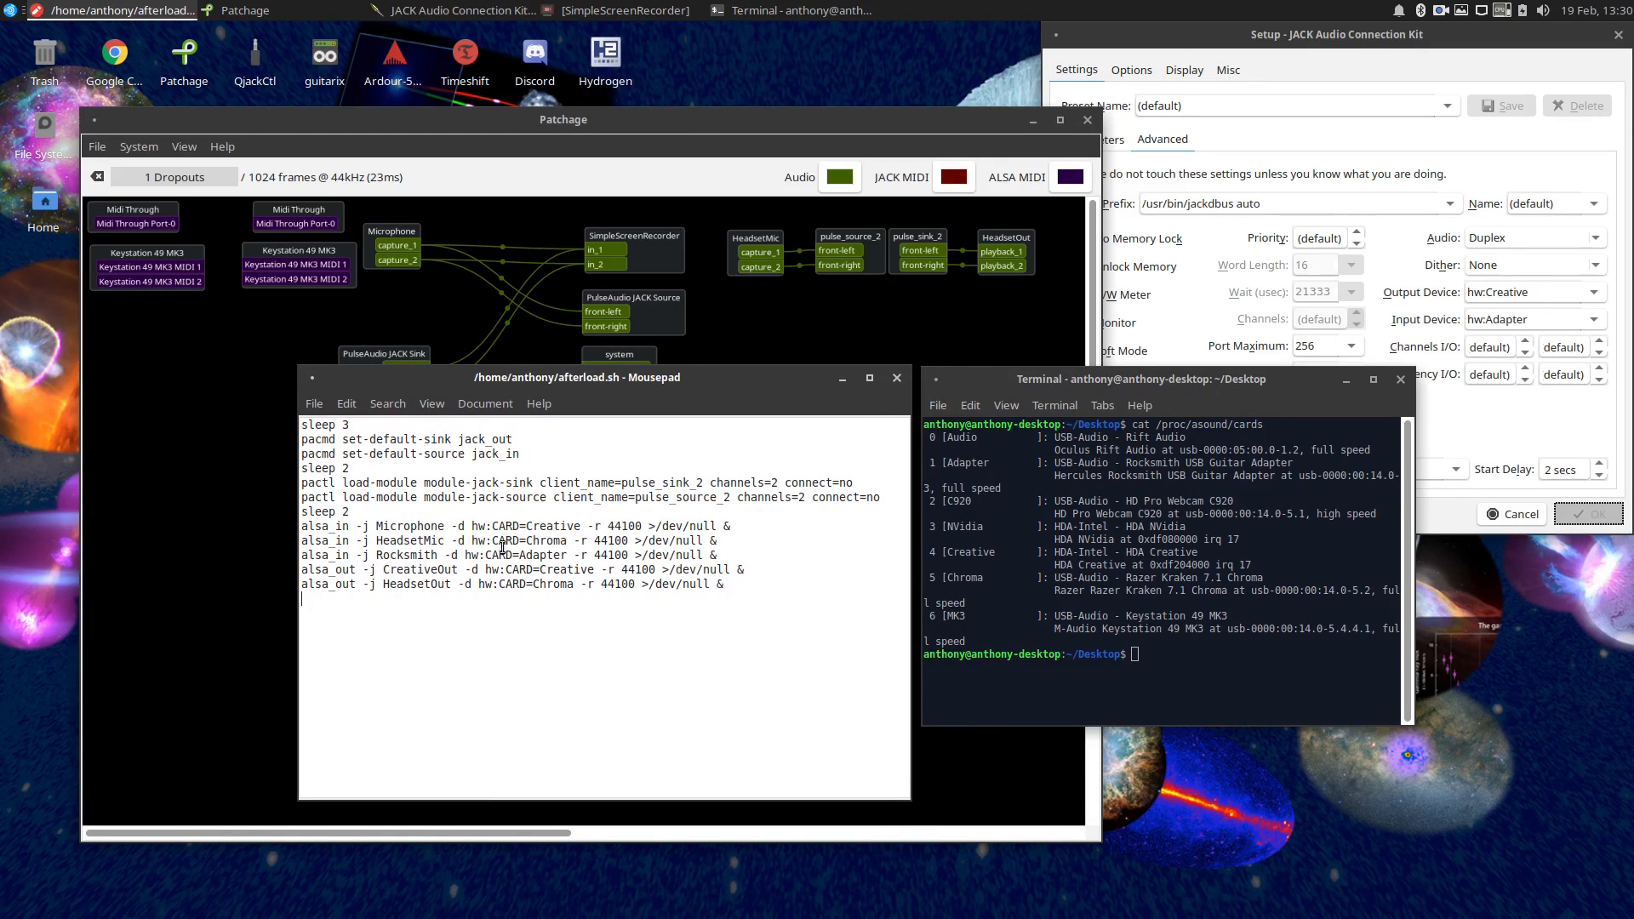
{"action": "mouse_move", "coordinate": [581, 377]}
{"action": "left_mouse_down"}
{"action": "mouse_move", "coordinate": [566, 402]}
{"action": "mouse_move", "coordinate": [576, 392]}
{"action": "left_mouse_up"}
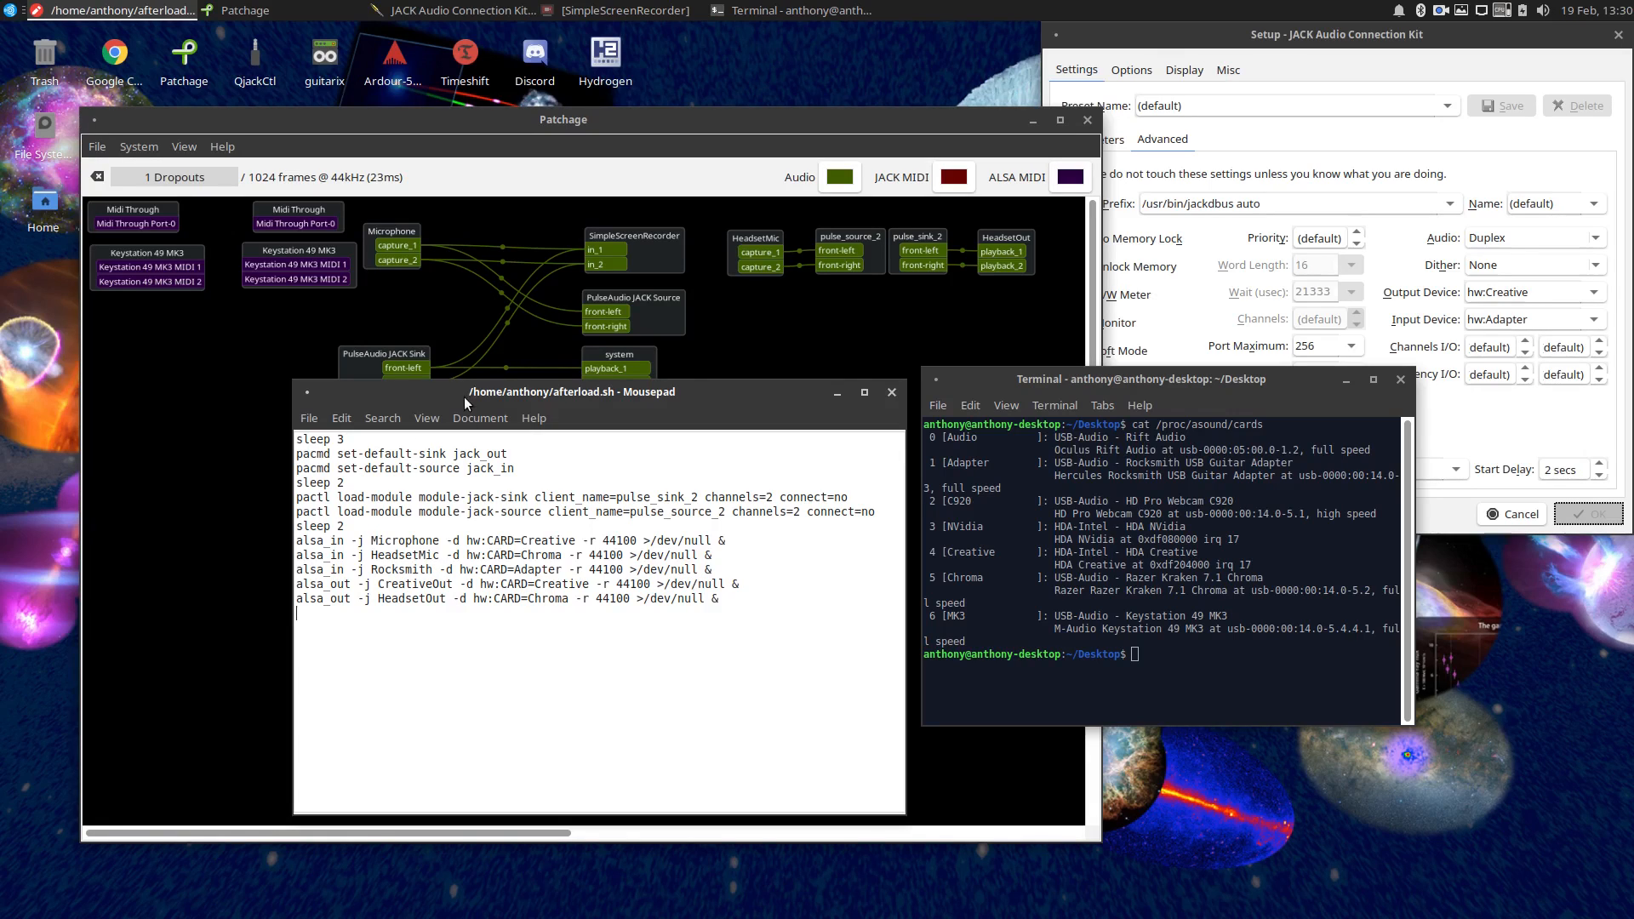
Move the script below the Patchage graph and examine the output and input devices offered by the system volume control.
{"action": "left_click_drag", "start_coordinate": [456, 394], "coordinate": [446, 520]}
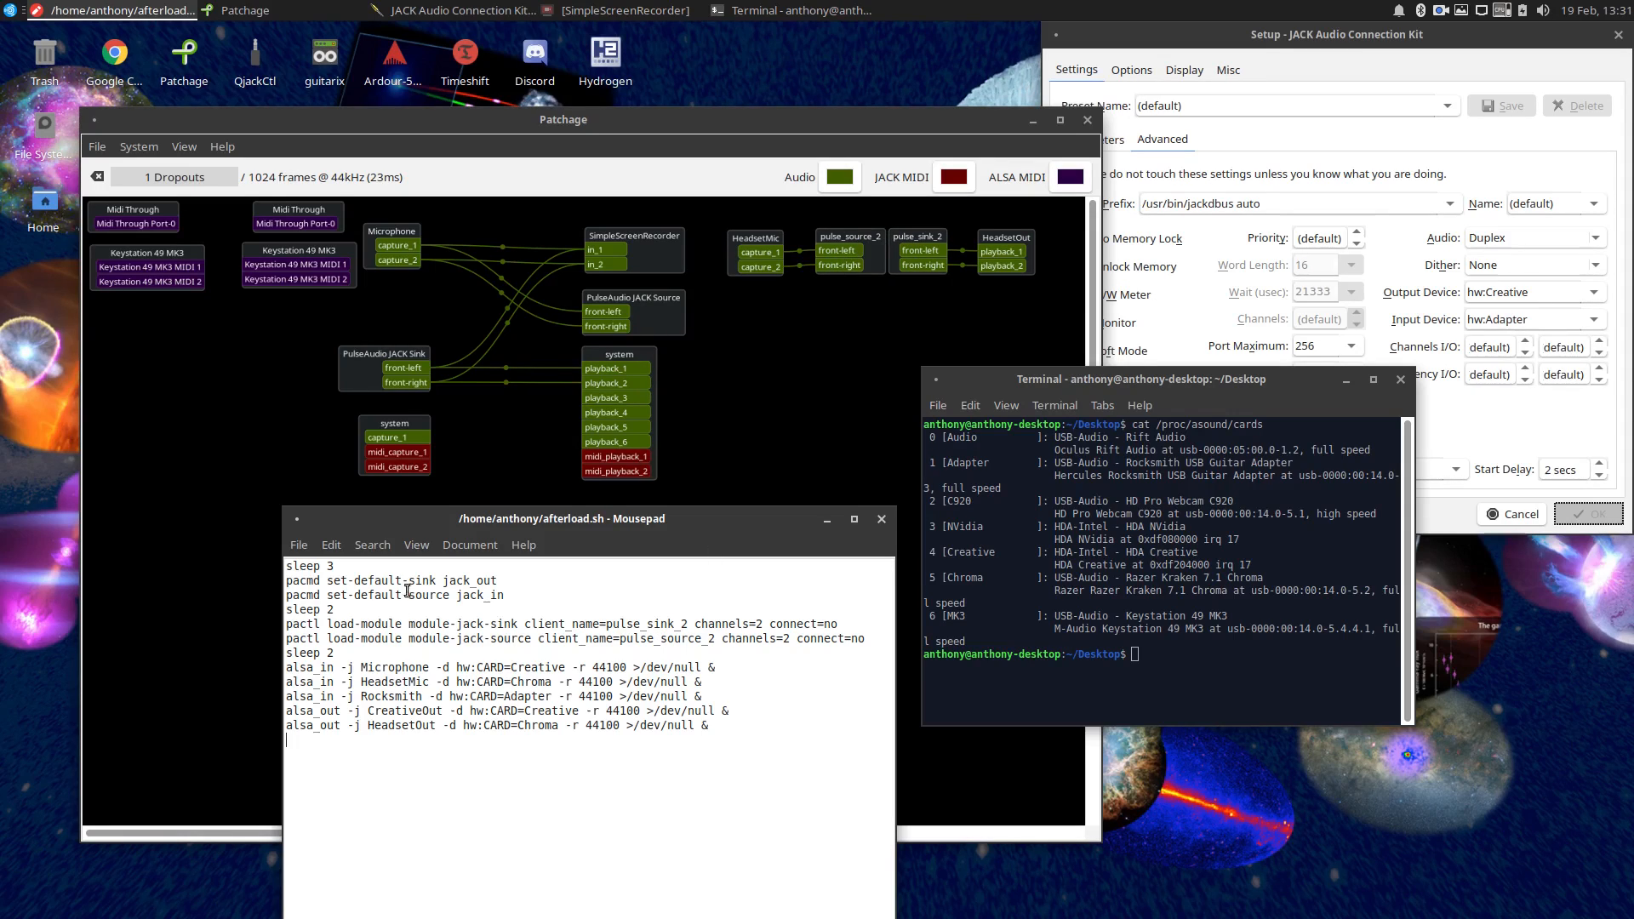
{"action": "left_click", "coordinate": [1543, 10]}
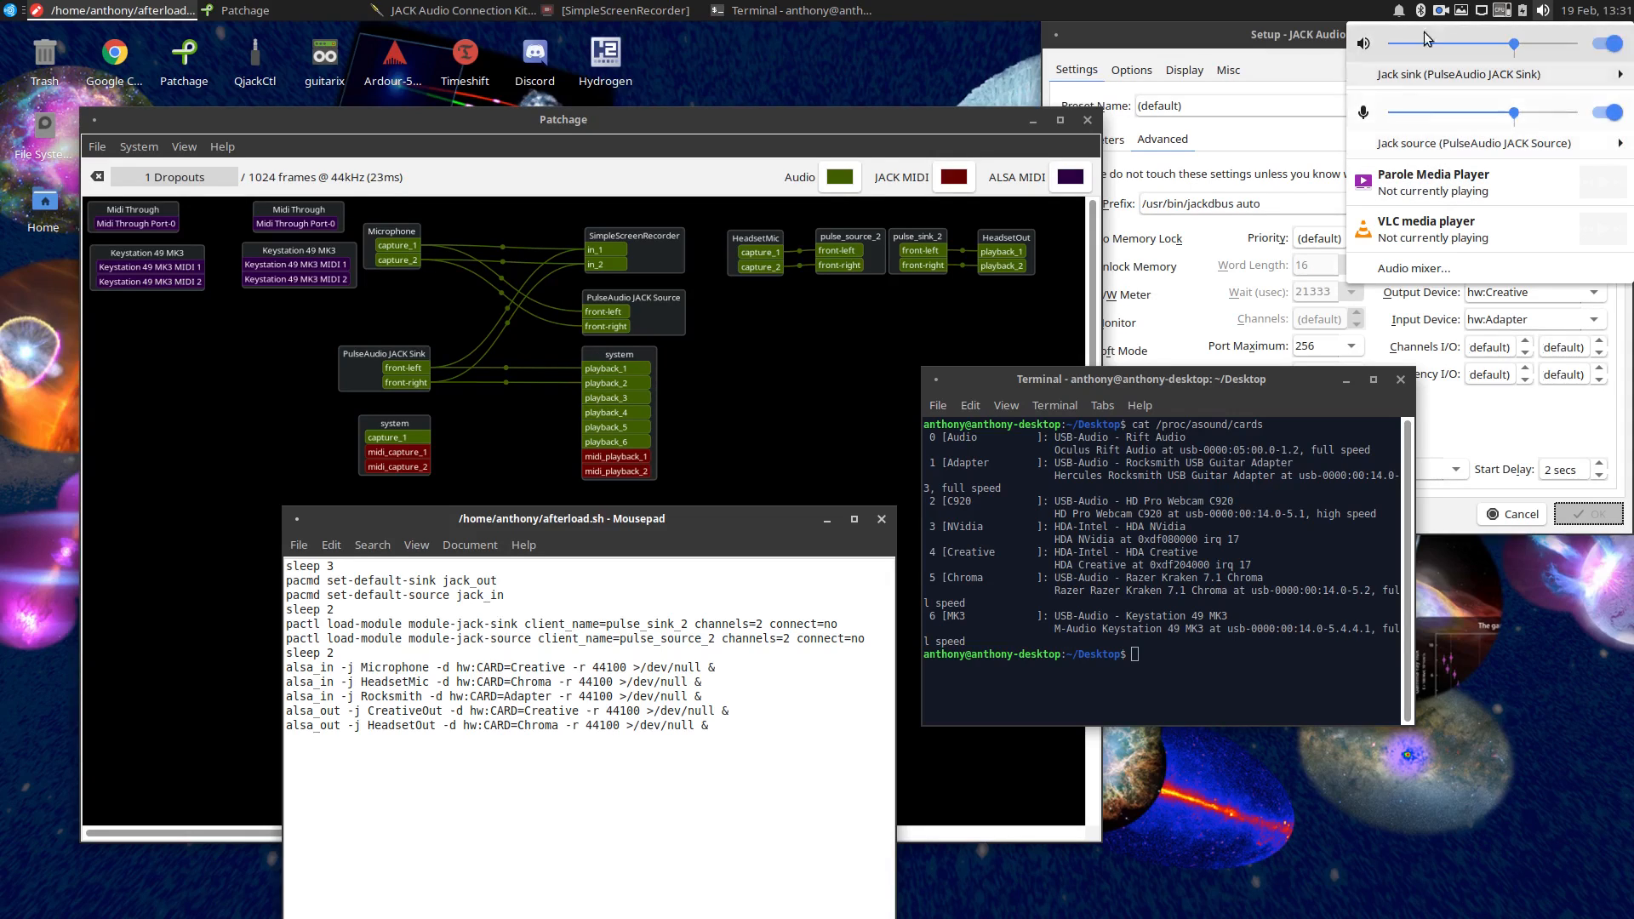
{"action": "mouse_move", "coordinate": [1406, 76]}
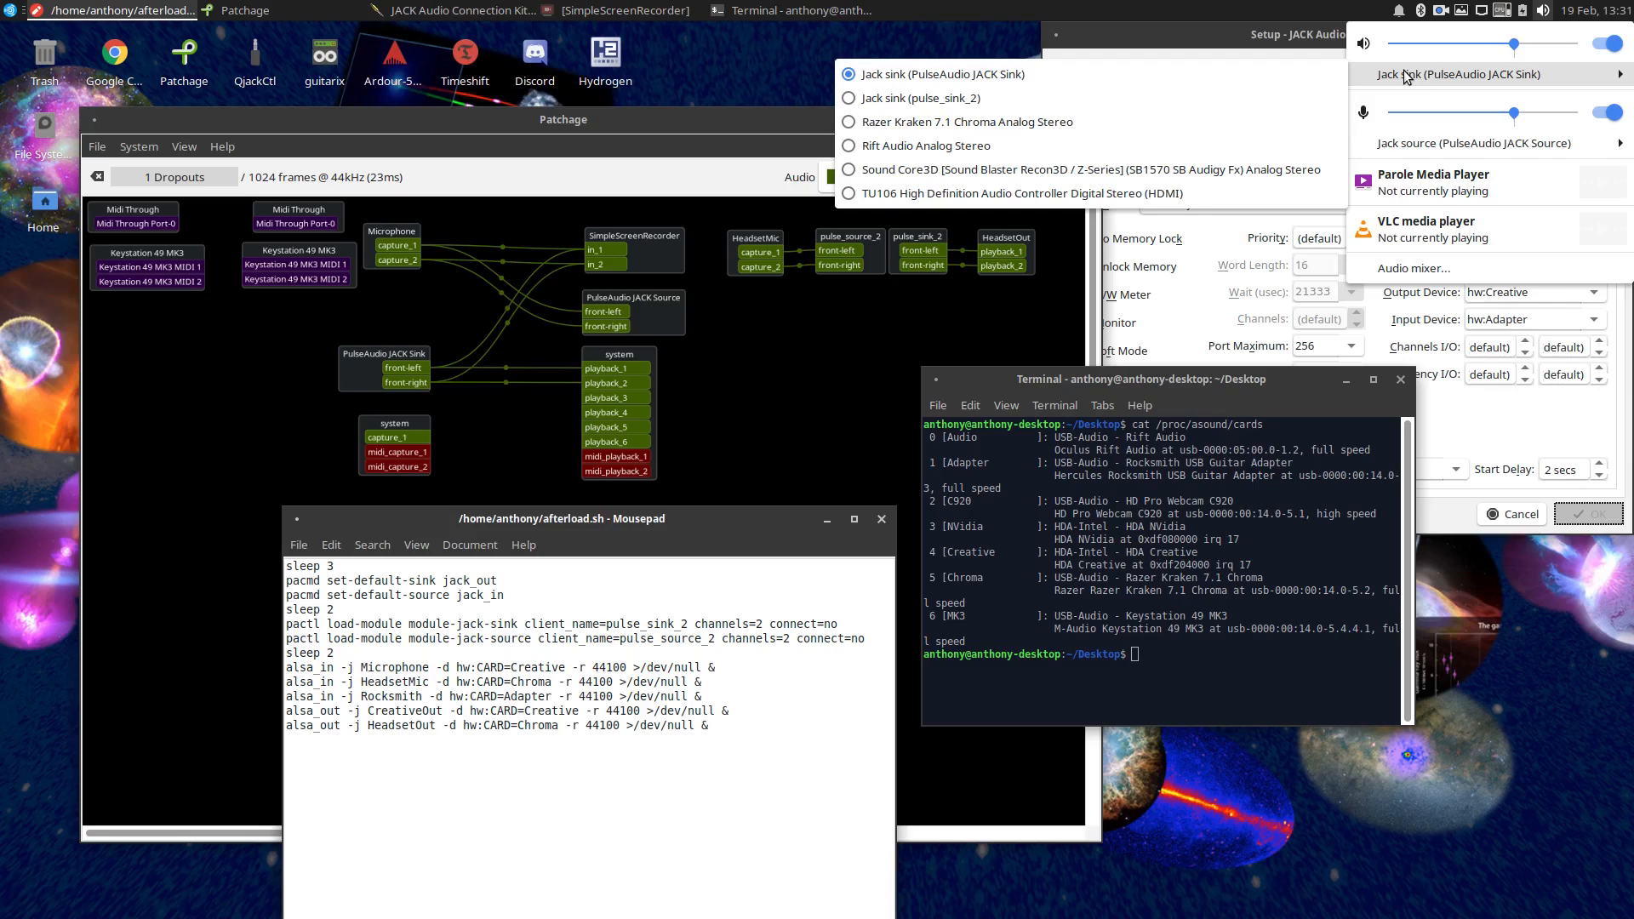
{"action": "mouse_move", "coordinate": [1415, 143]}
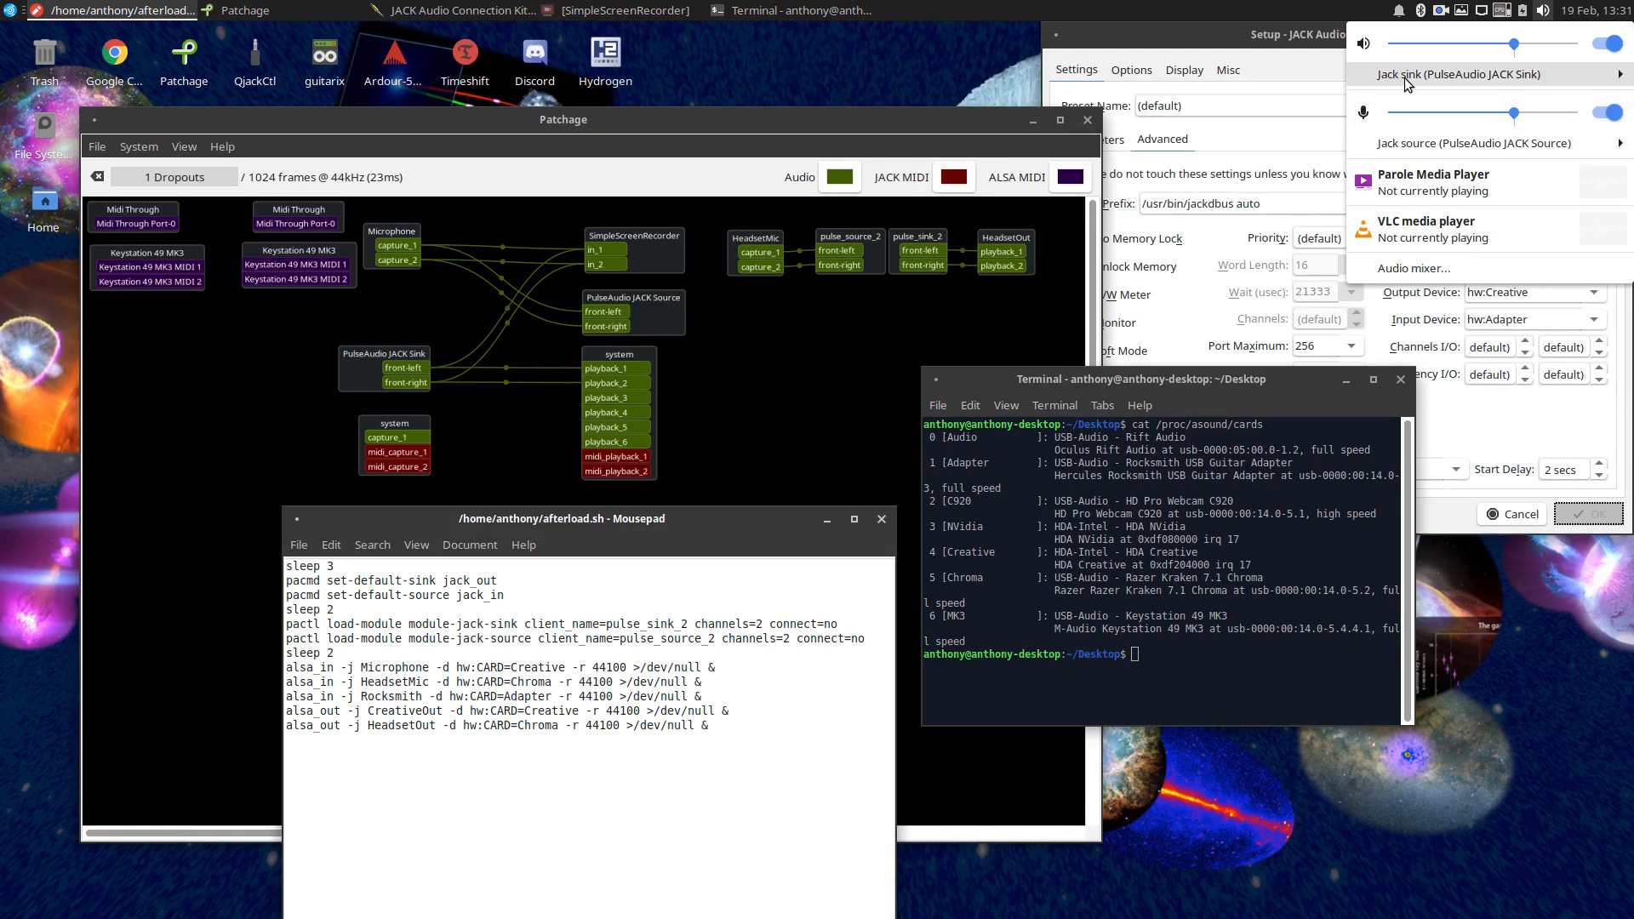
{"action": "left_click", "coordinate": [766, 389]}
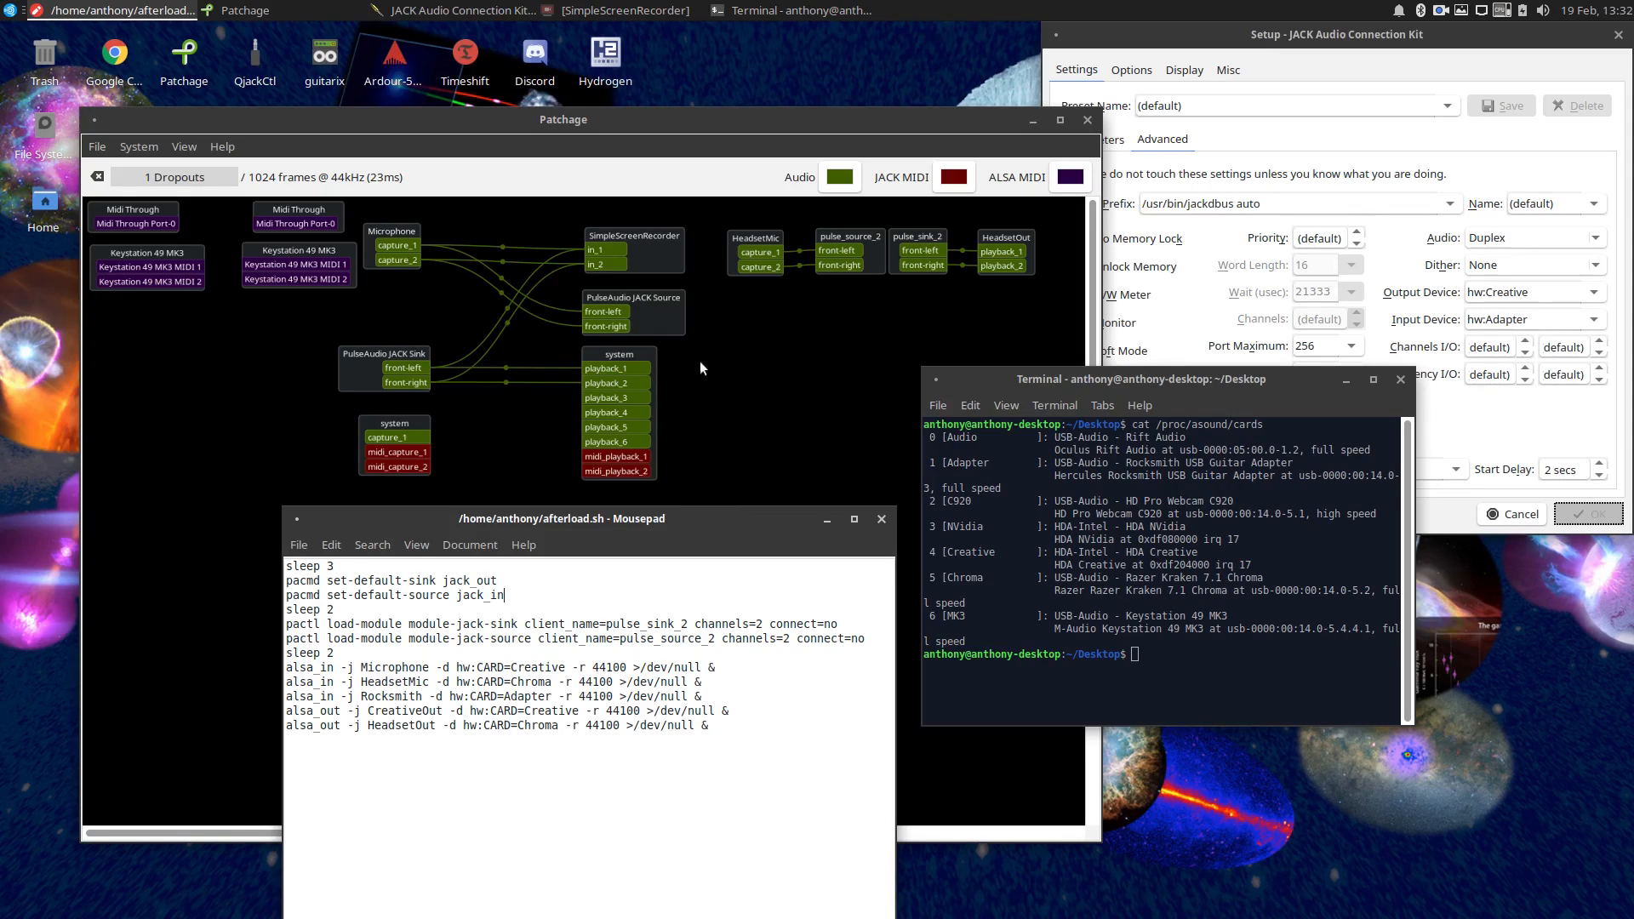
Place afterload.sh beside the sound card list again to compare them, and close both the script and the terminal.
{"action": "left_click_drag", "start_coordinate": [695, 514], "coordinate": [708, 377]}
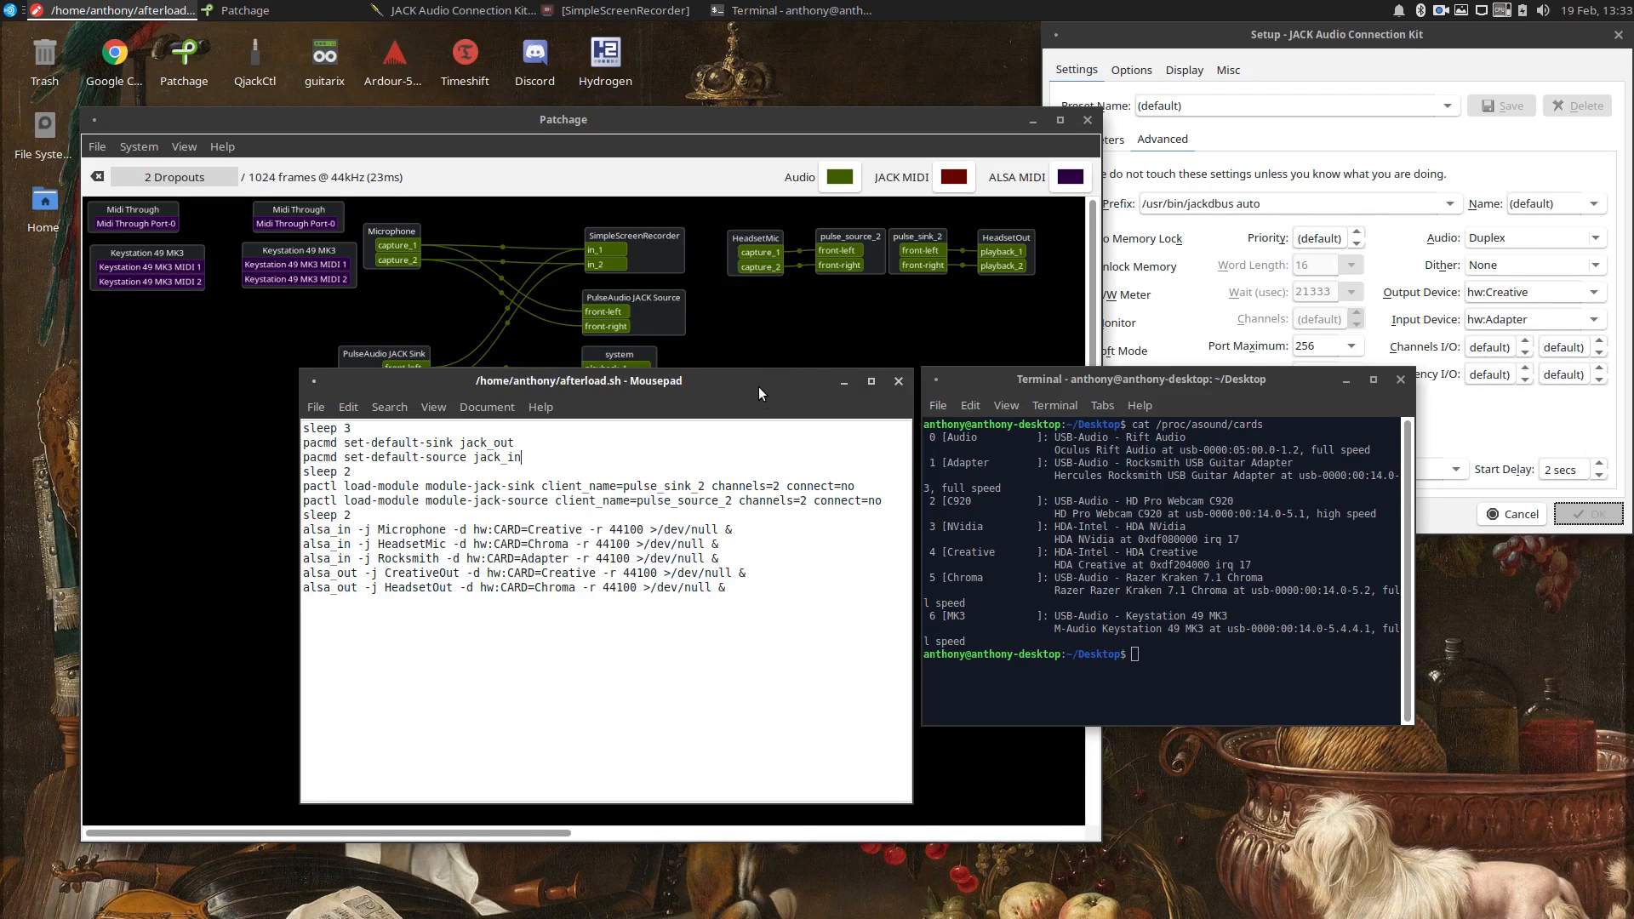
{"action": "left_click", "coordinate": [1039, 379]}
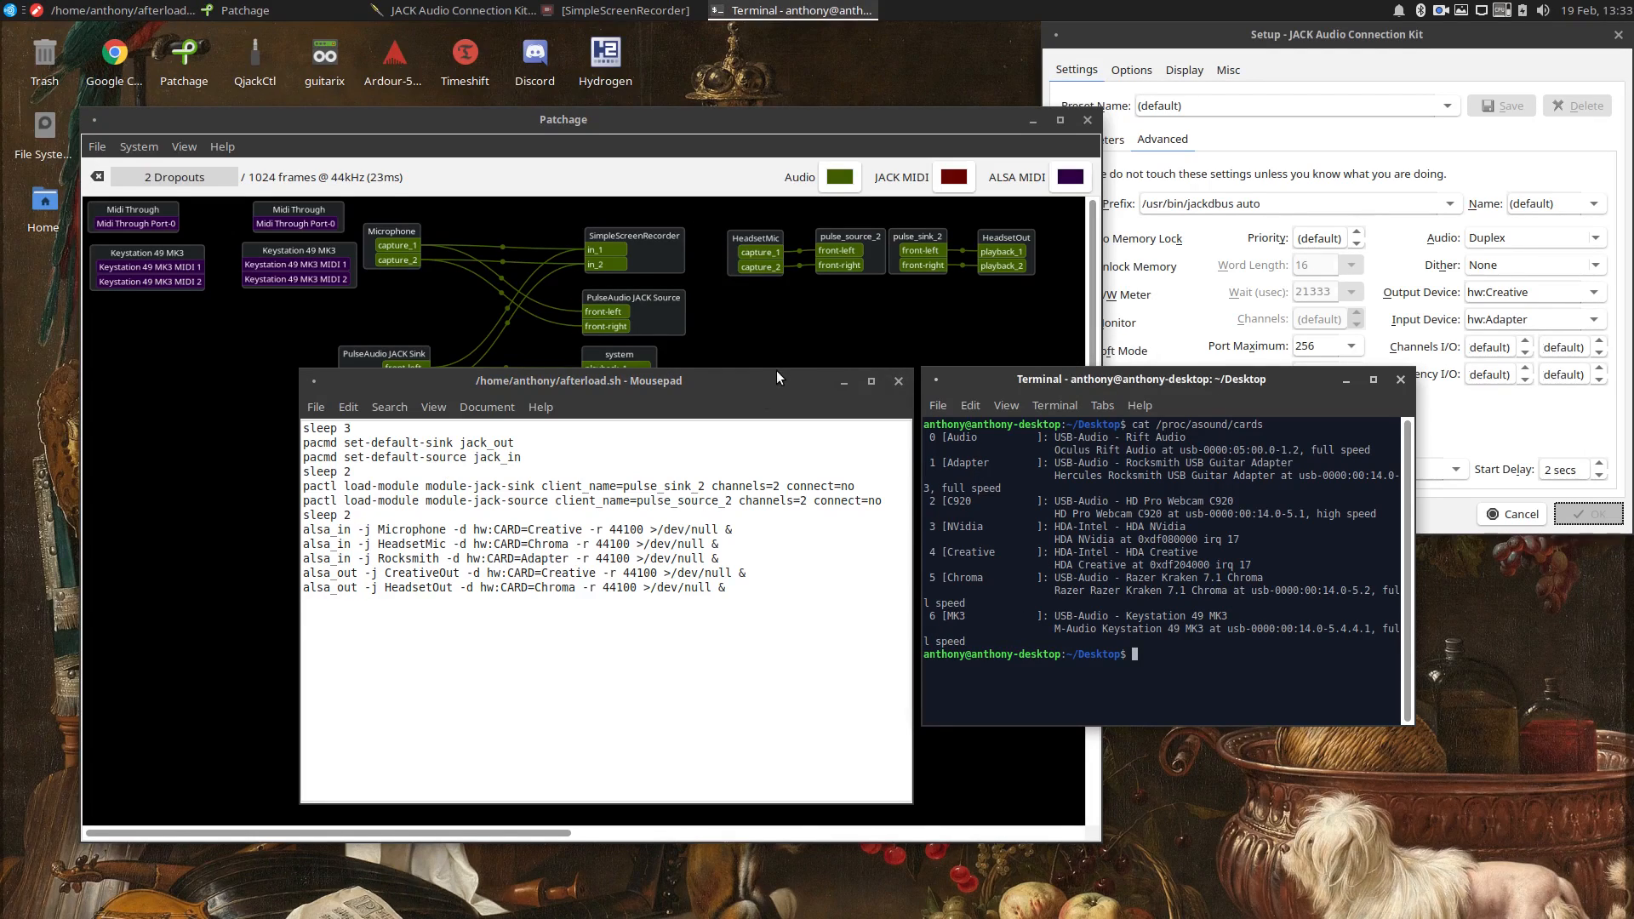
{"action": "left_click", "coordinate": [776, 372]}
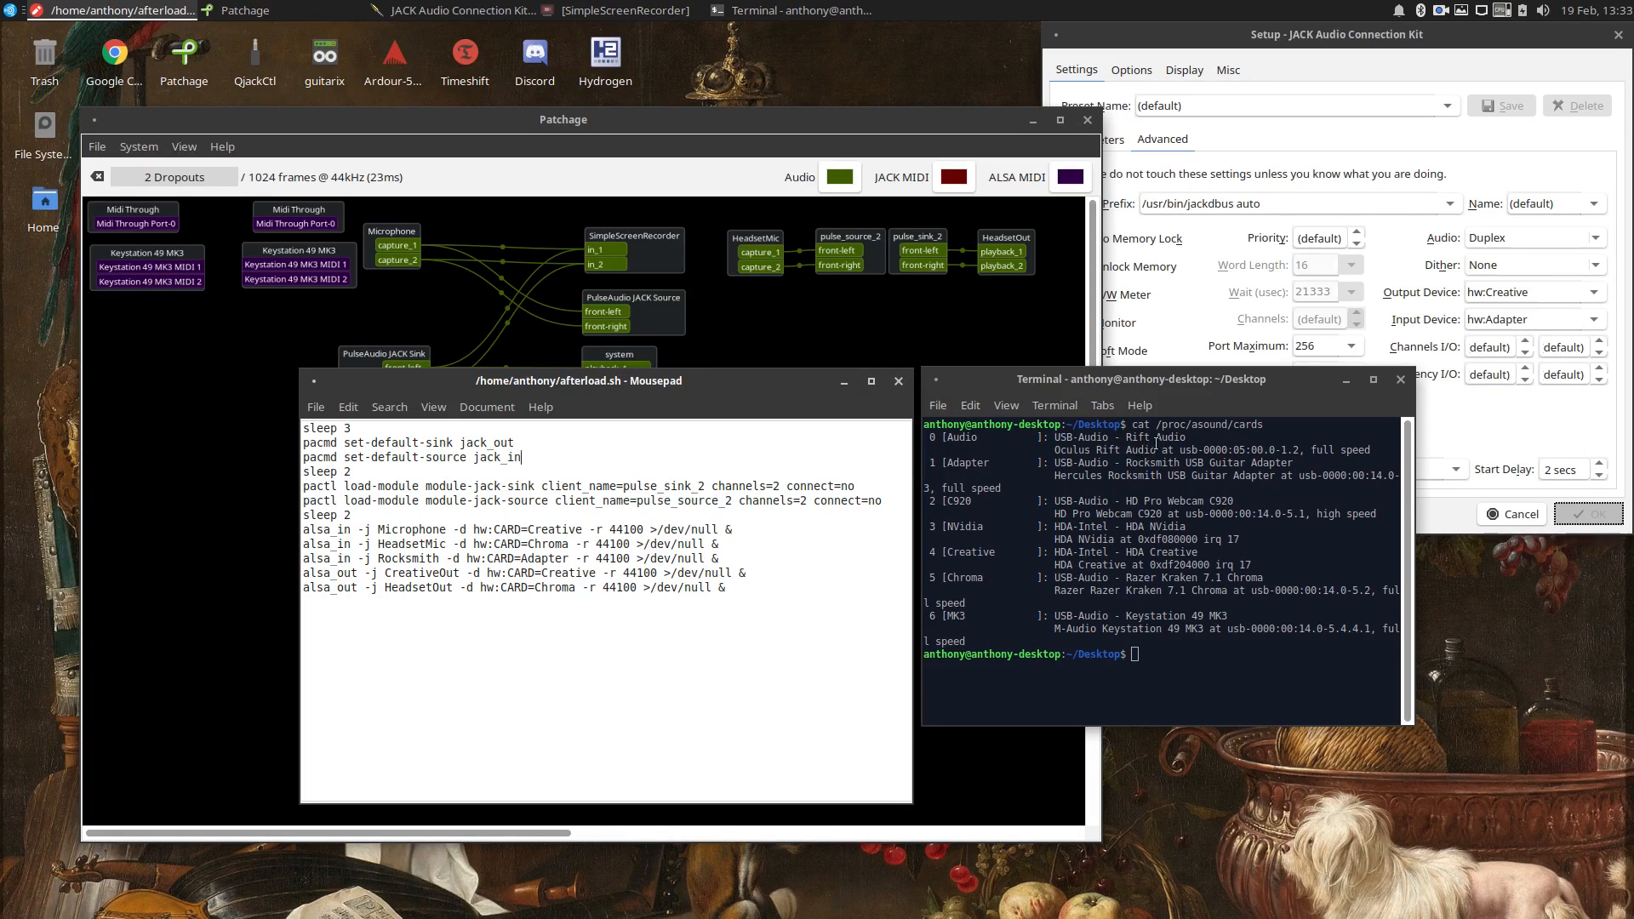
{"action": "left_click", "coordinate": [1086, 376]}
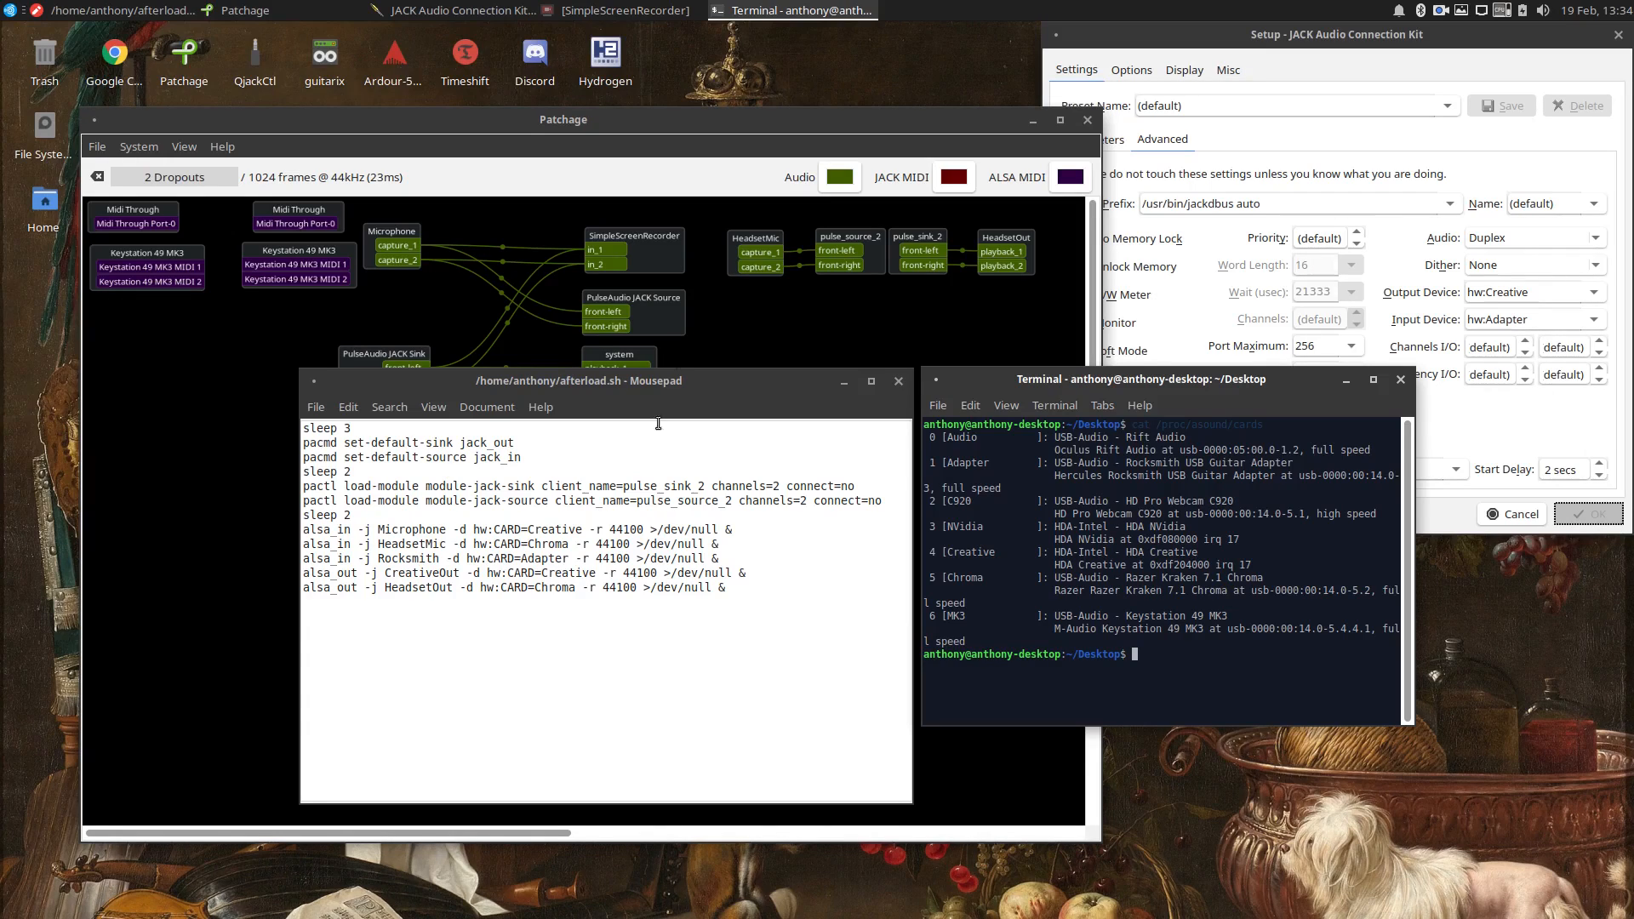
{"action": "left_click", "coordinate": [678, 381]}
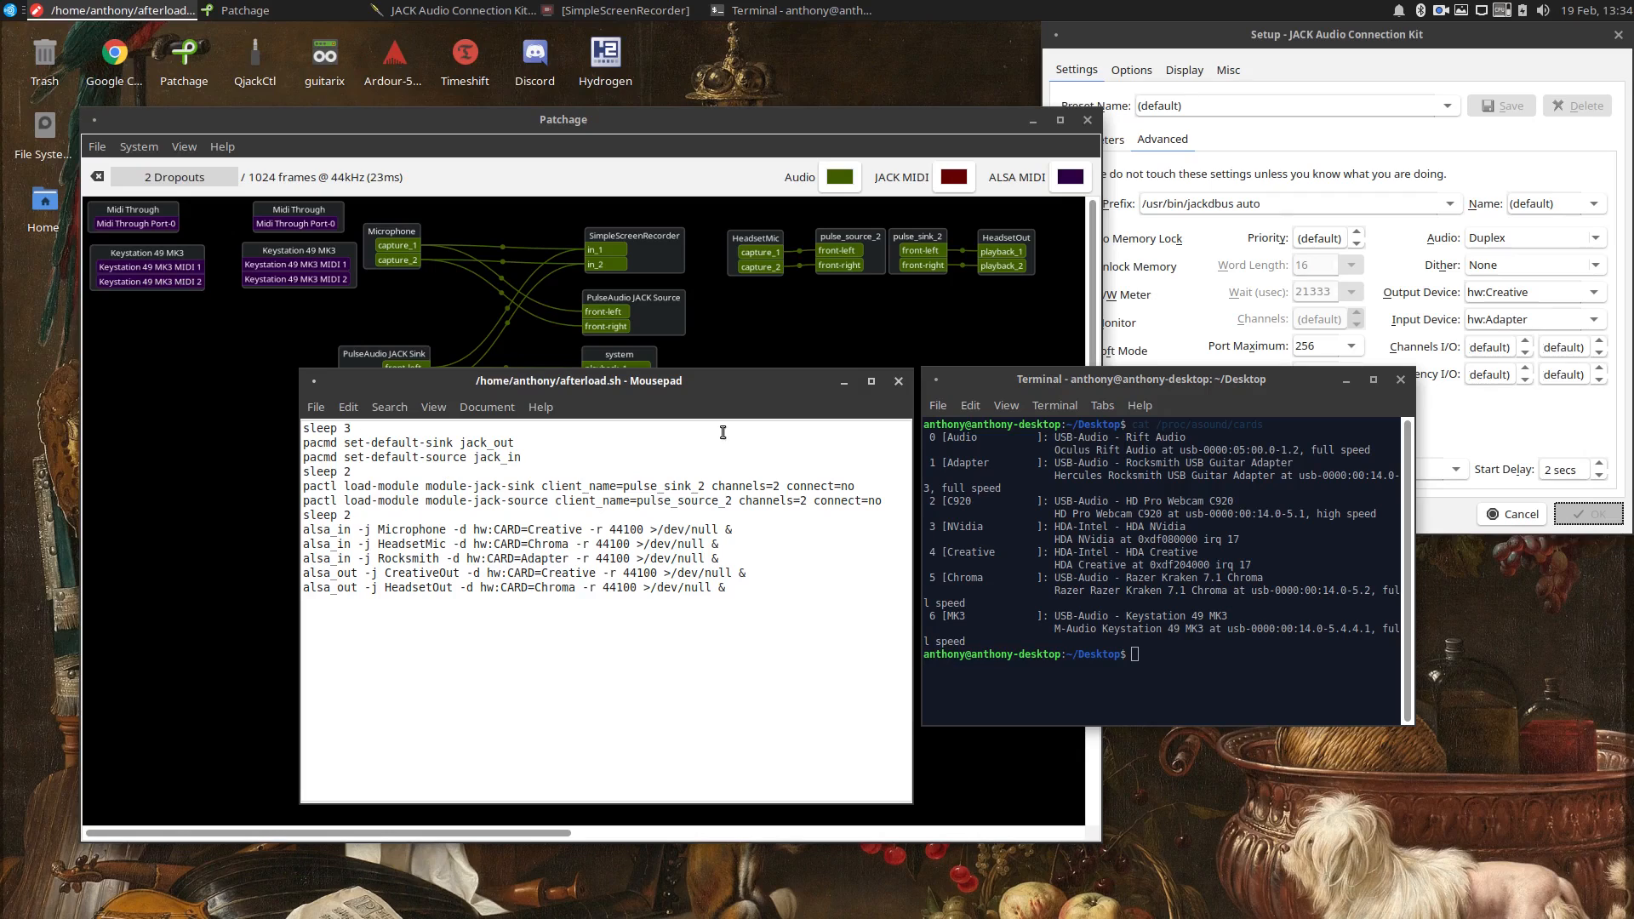
{"action": "left_click_drag", "start_coordinate": [712, 383], "coordinate": [716, 384]}
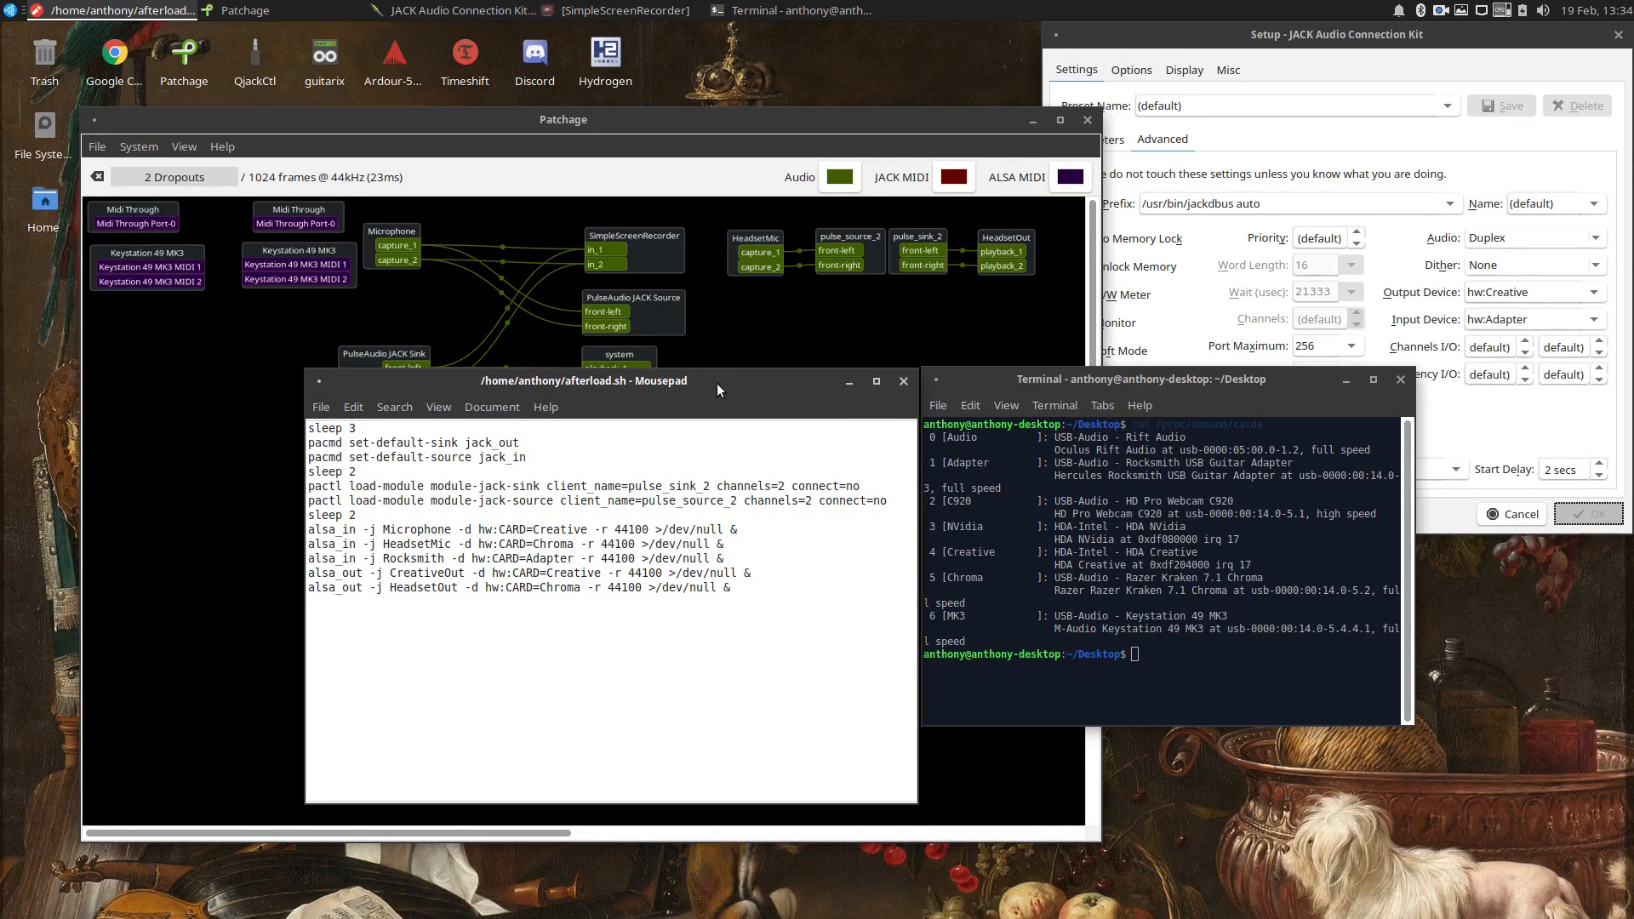
{"action": "left_click", "coordinate": [904, 381]}
{"action": "left_click", "coordinate": [1401, 380]}
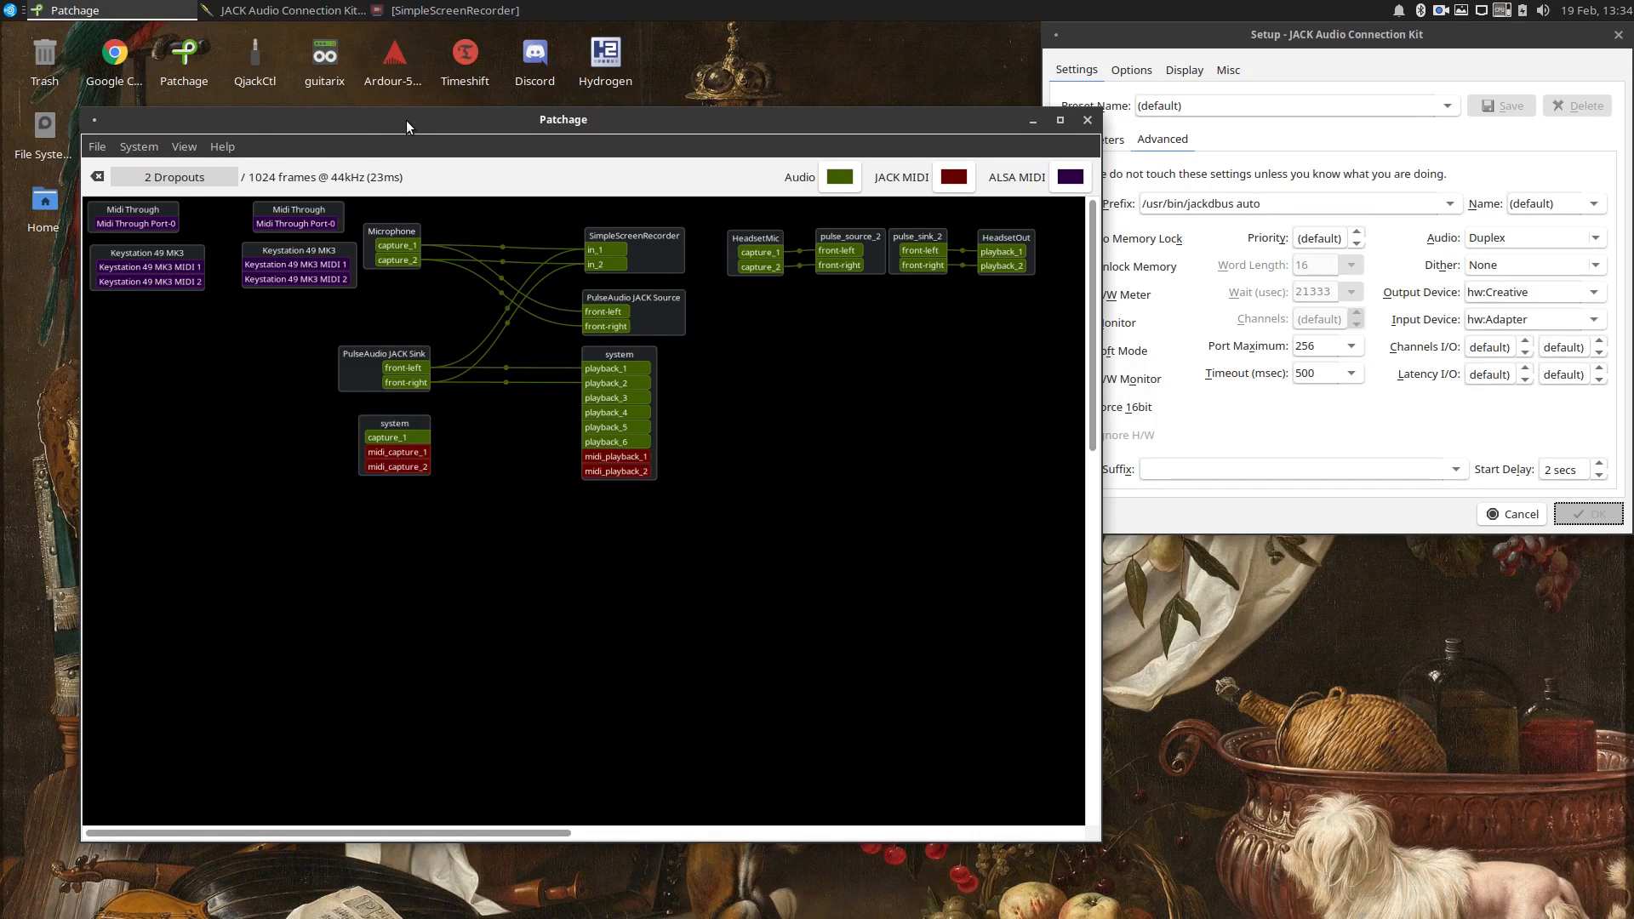
Disconnect HeadsetOut from pulse_sink_2, move it below the system playback block and connect both PulseAudio JACK Sink outputs to it.
{"action": "mouse_move", "coordinate": [406, 120]}
{"action": "left_mouse_down"}
{"action": "mouse_move", "coordinate": [418, 170]}
{"action": "mouse_move", "coordinate": [413, 122]}
{"action": "left_mouse_up"}
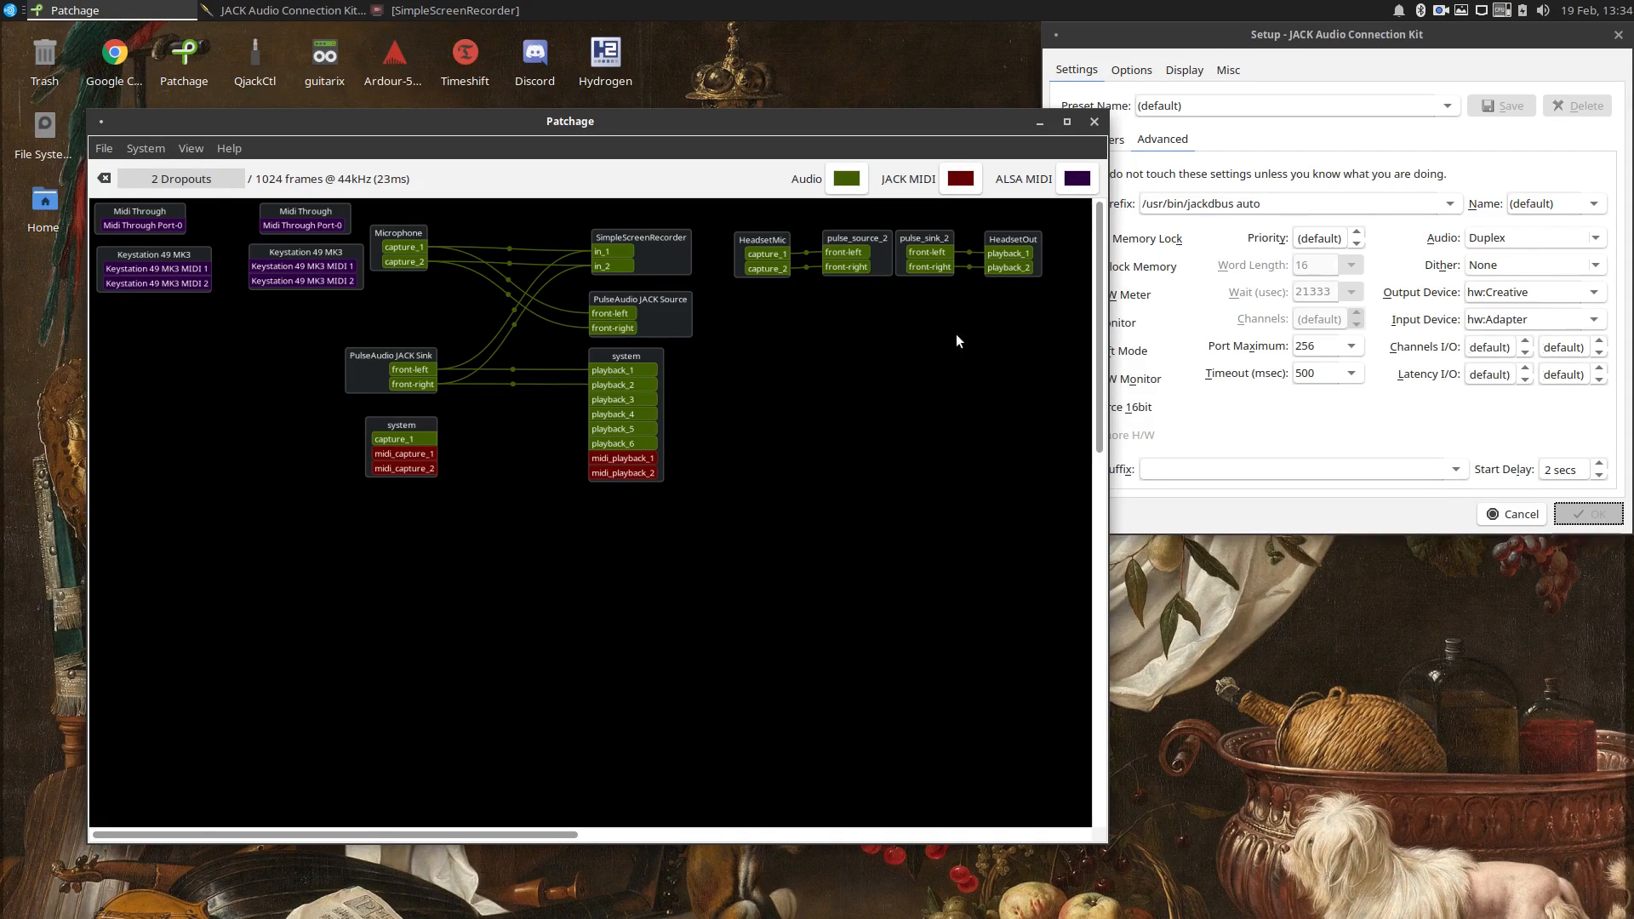
{"action": "right_click", "coordinate": [954, 275]}
{"action": "left_click", "coordinate": [996, 282]}
{"action": "left_click_drag", "start_coordinate": [1016, 242], "coordinate": [618, 506]}
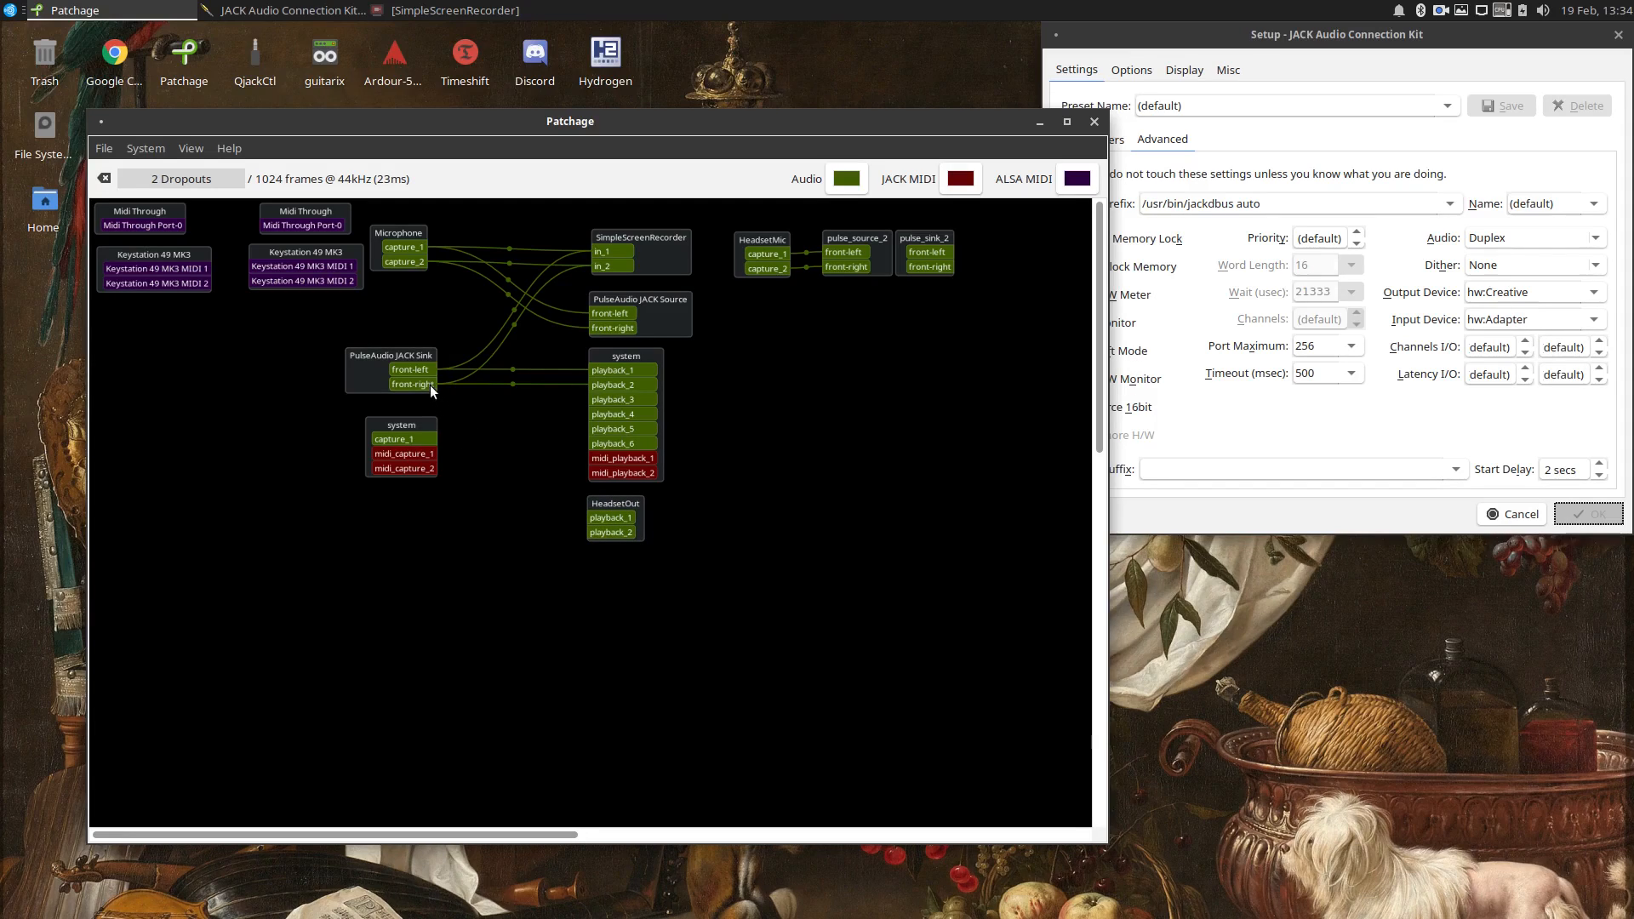
{"action": "left_click", "coordinate": [632, 536]}
{"action": "left_click_drag", "start_coordinate": [434, 370], "coordinate": [628, 518]}
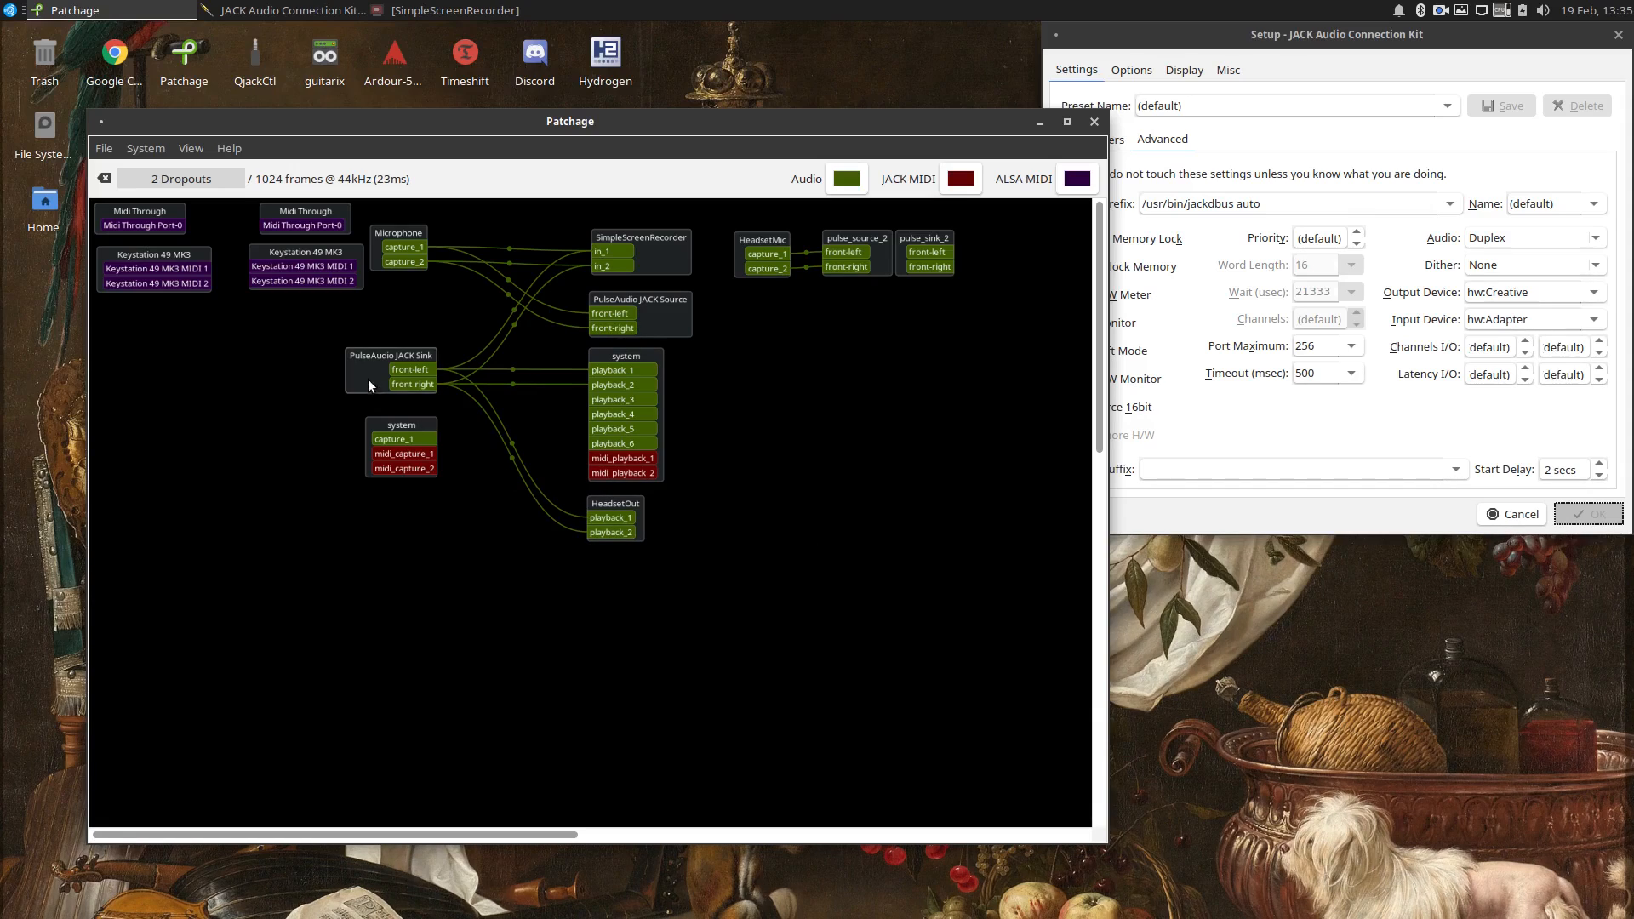
Disconnect HeadsetOut from PulseAudio JACK Sink, move it back beside pulse_sink_2 and reconnect it there.
{"action": "right_click", "coordinate": [606, 518]}
{"action": "left_click", "coordinate": [630, 532]}
{"action": "right_click", "coordinate": [628, 531]}
{"action": "left_click", "coordinate": [678, 546]}
{"action": "left_click_drag", "start_coordinate": [621, 505], "coordinate": [1010, 241]}
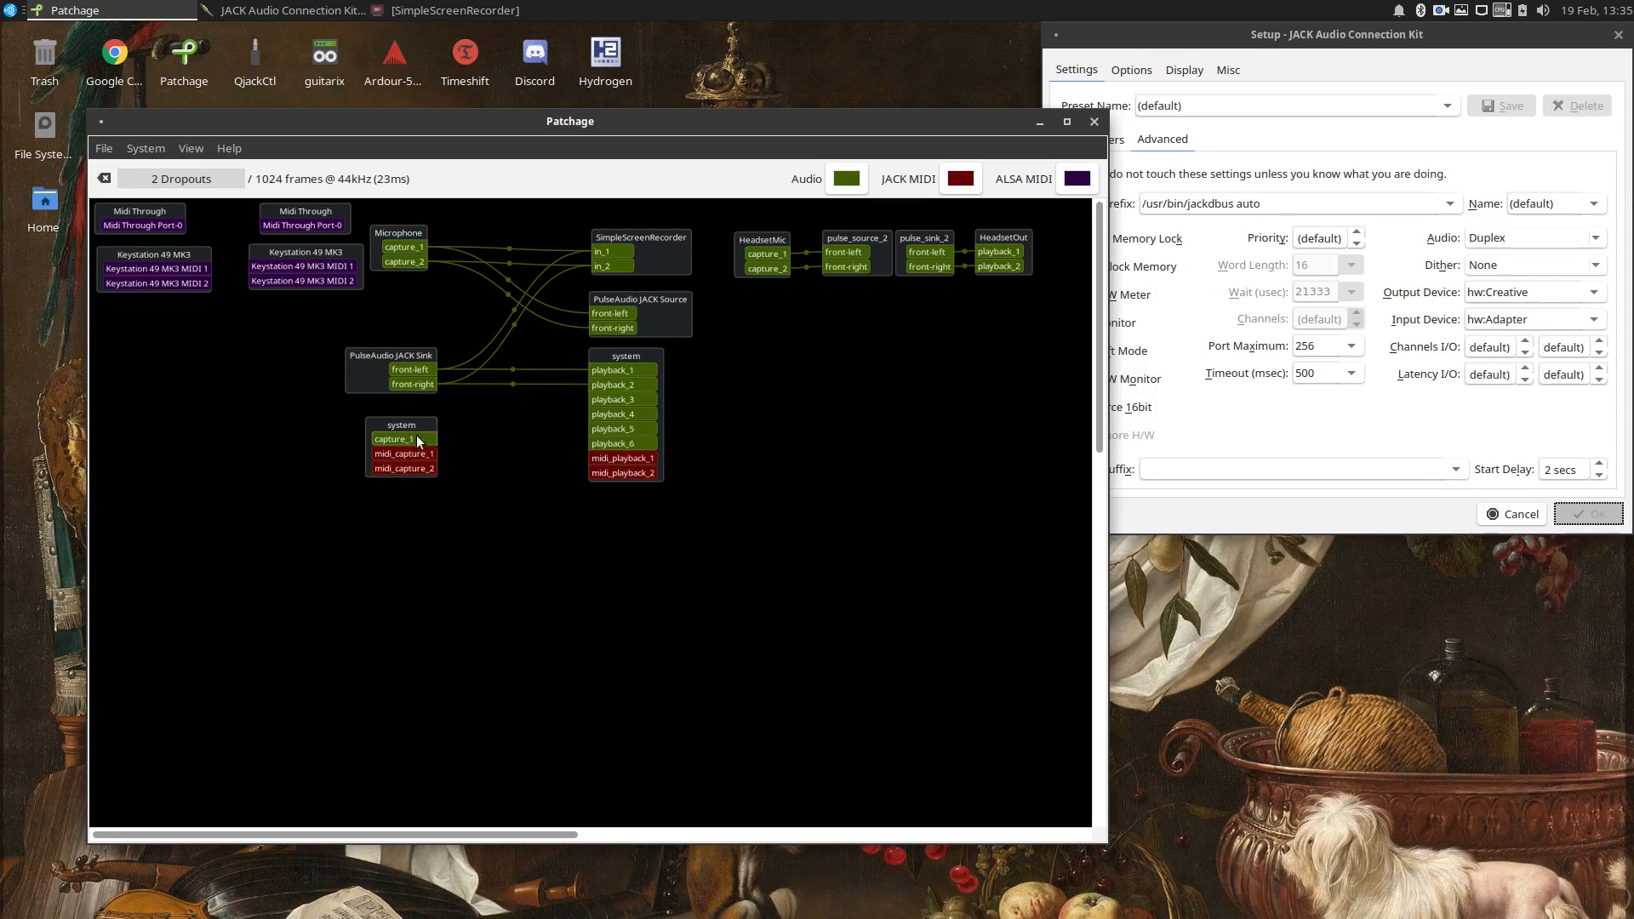
Launch guitarix, minimize its window, and arrange gx_head_amp and gx_head_fx below the system blocks in Patchage.
{"action": "double_click", "coordinate": [317, 69]}
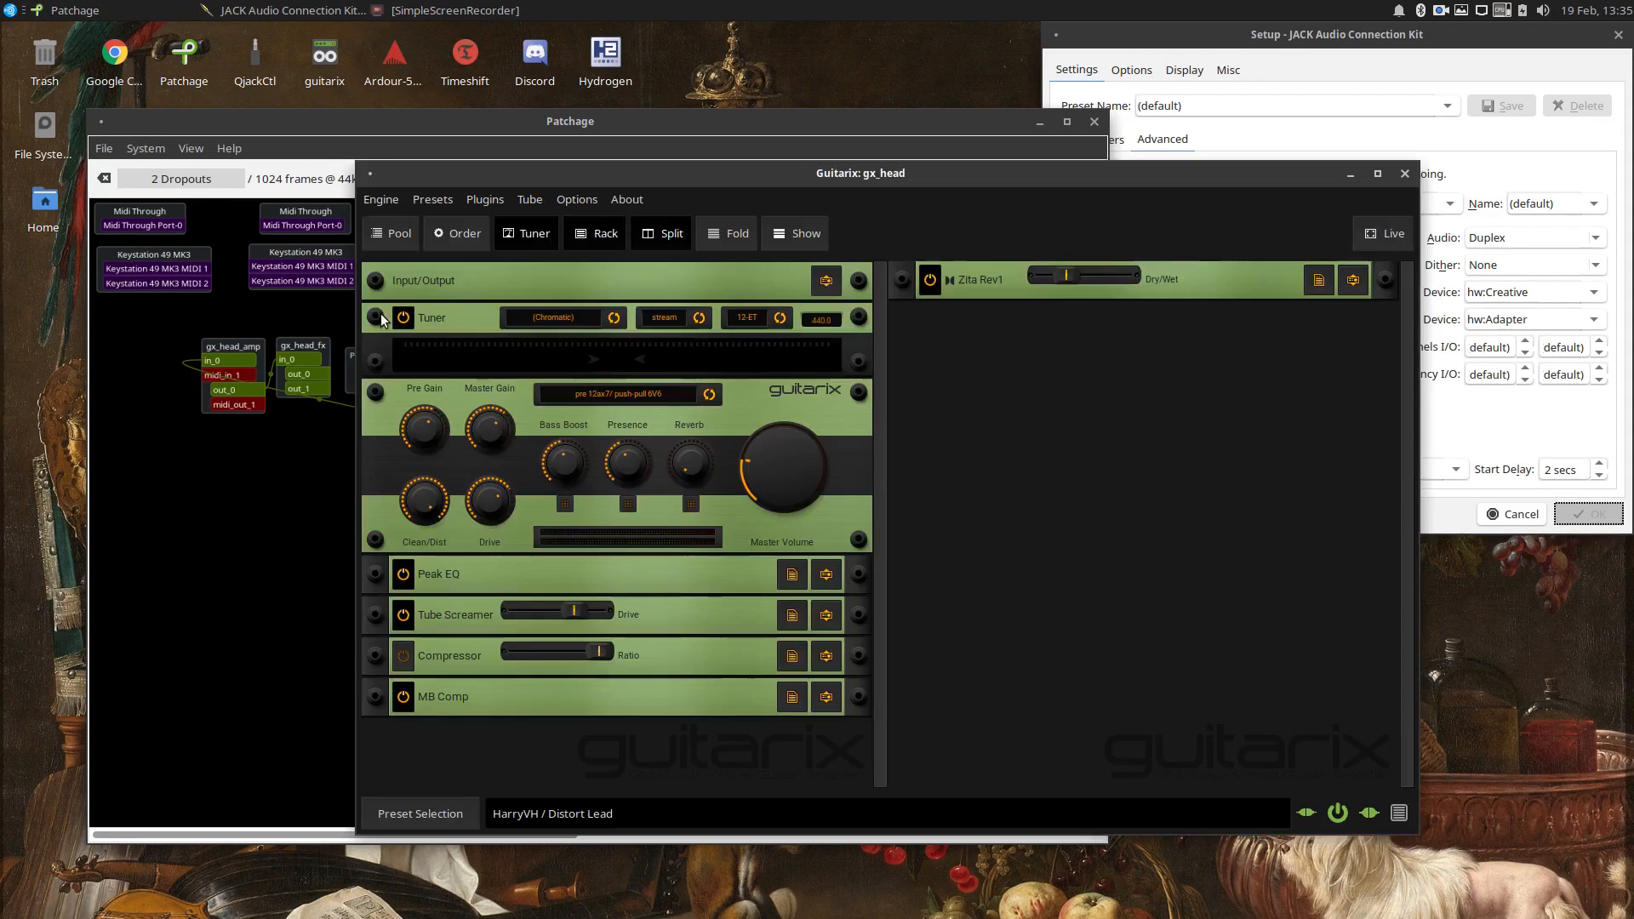
{"action": "left_click_drag", "start_coordinate": [729, 170], "coordinate": [888, 245]}
{"action": "left_click", "coordinate": [1508, 248]}
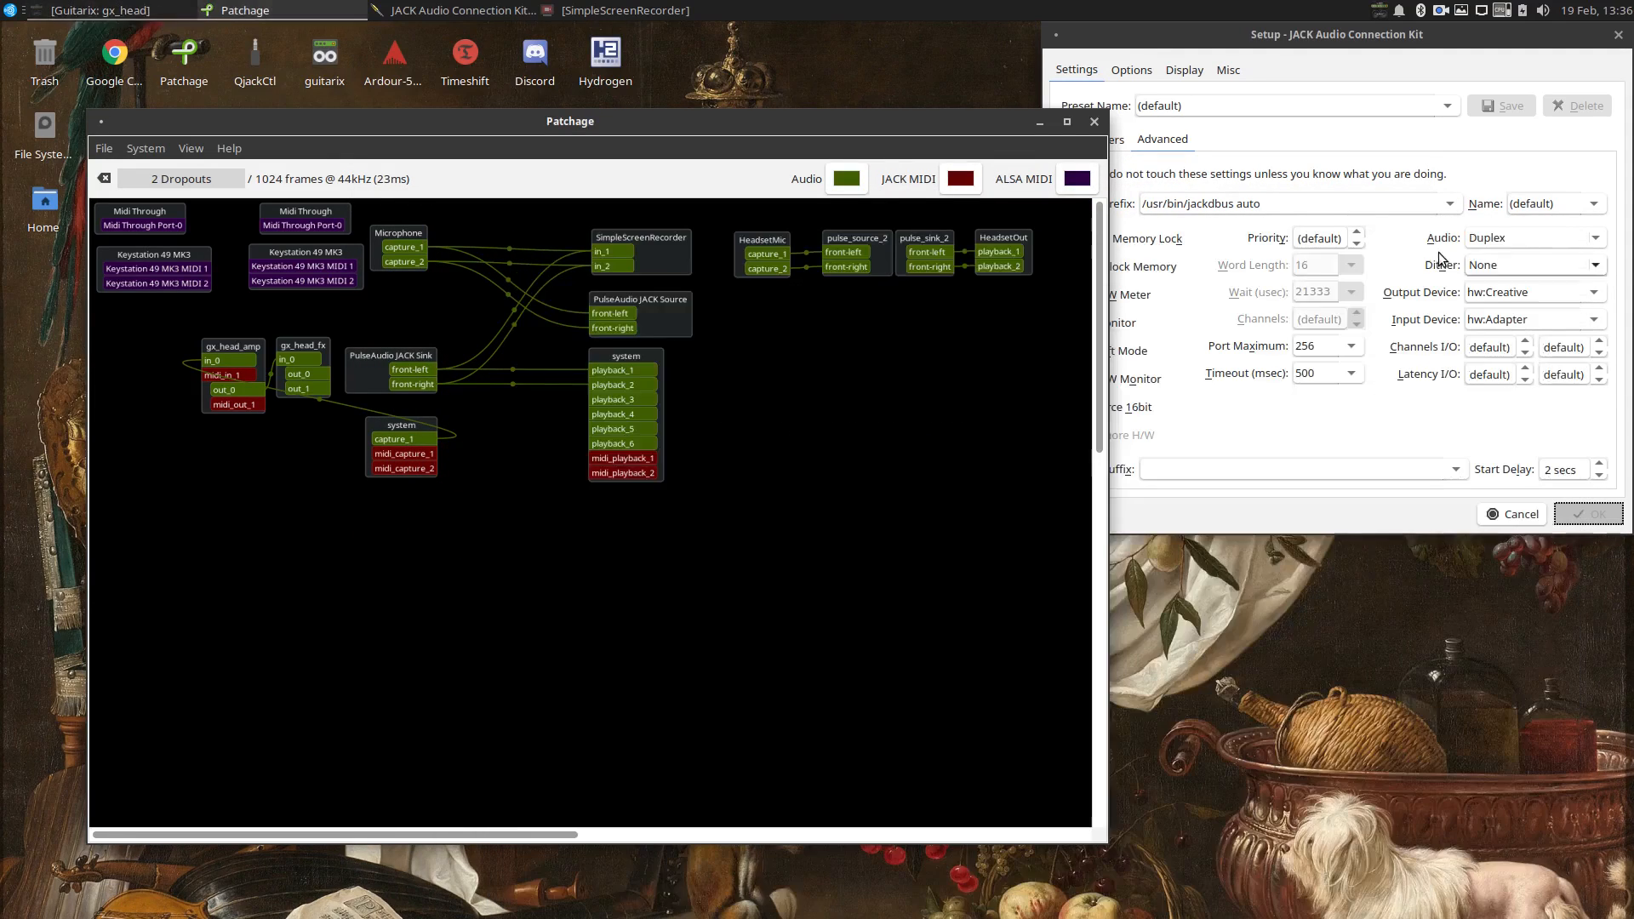
{"action": "left_click_drag", "start_coordinate": [328, 358], "coordinate": [757, 640]}
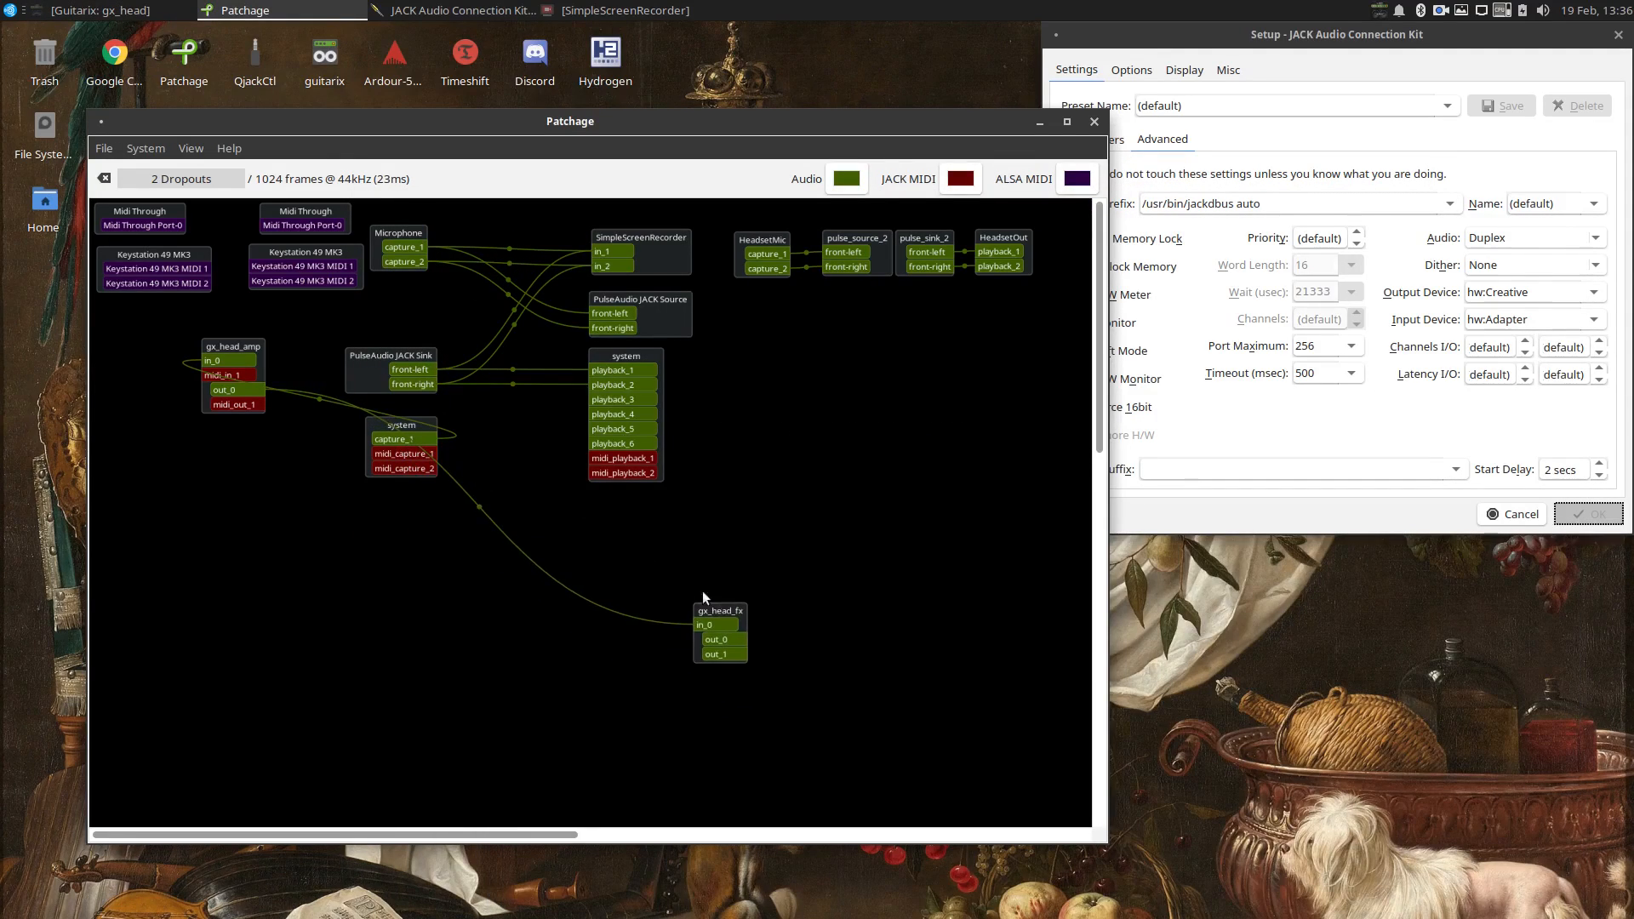
{"action": "left_click_drag", "start_coordinate": [234, 346], "coordinate": [565, 519]}
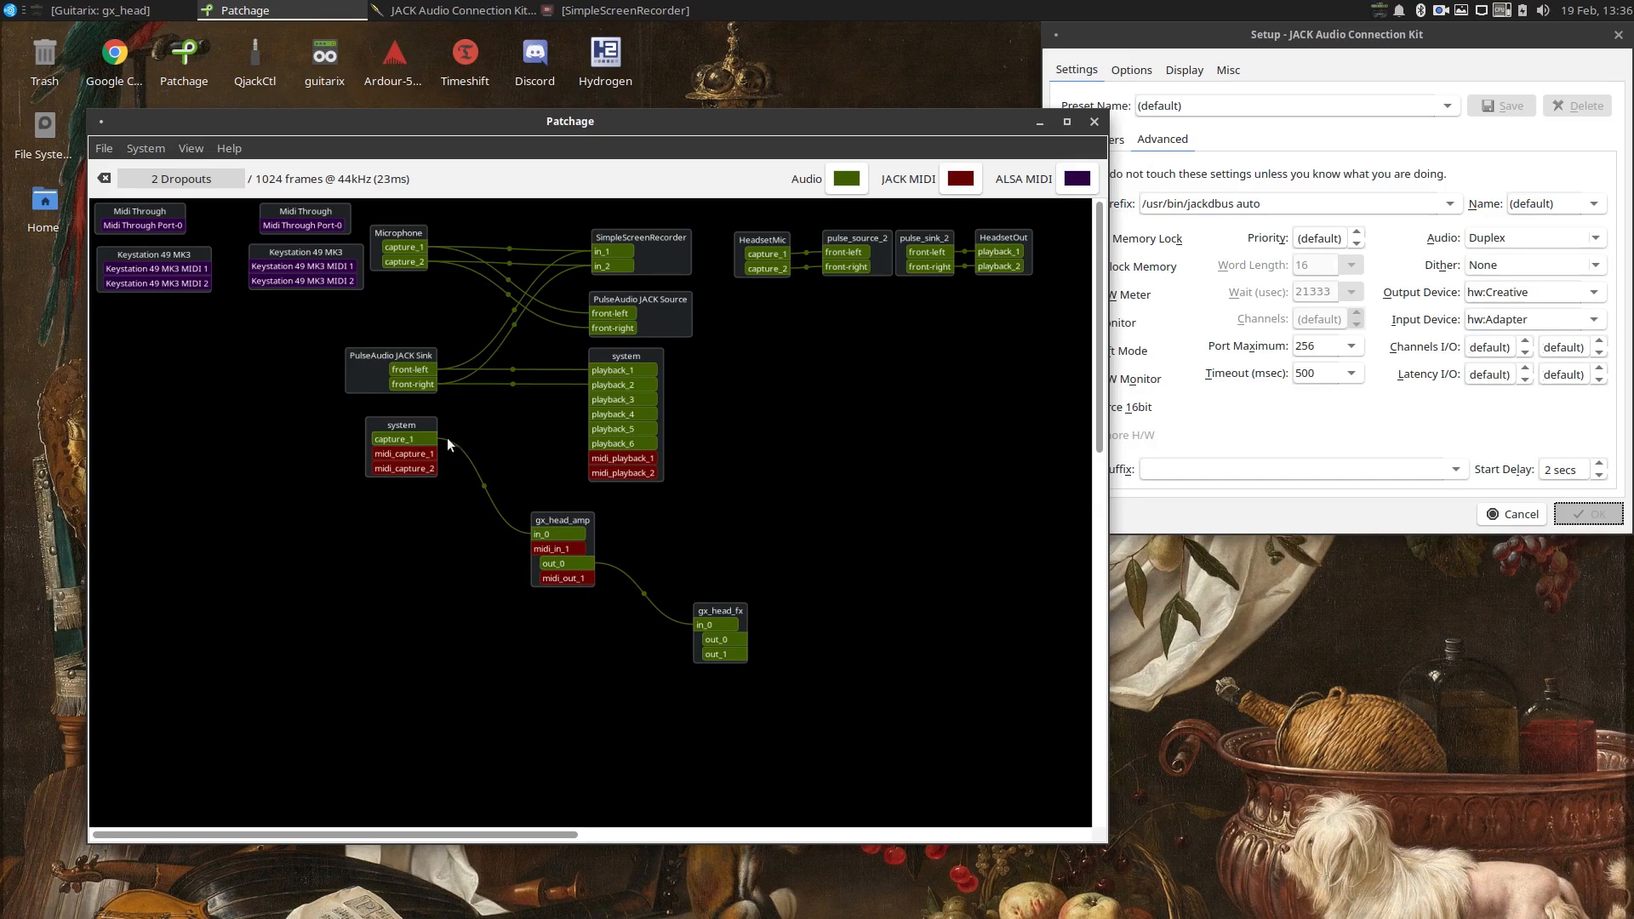
{"action": "left_click_drag", "start_coordinate": [704, 608], "coordinate": [641, 531]}
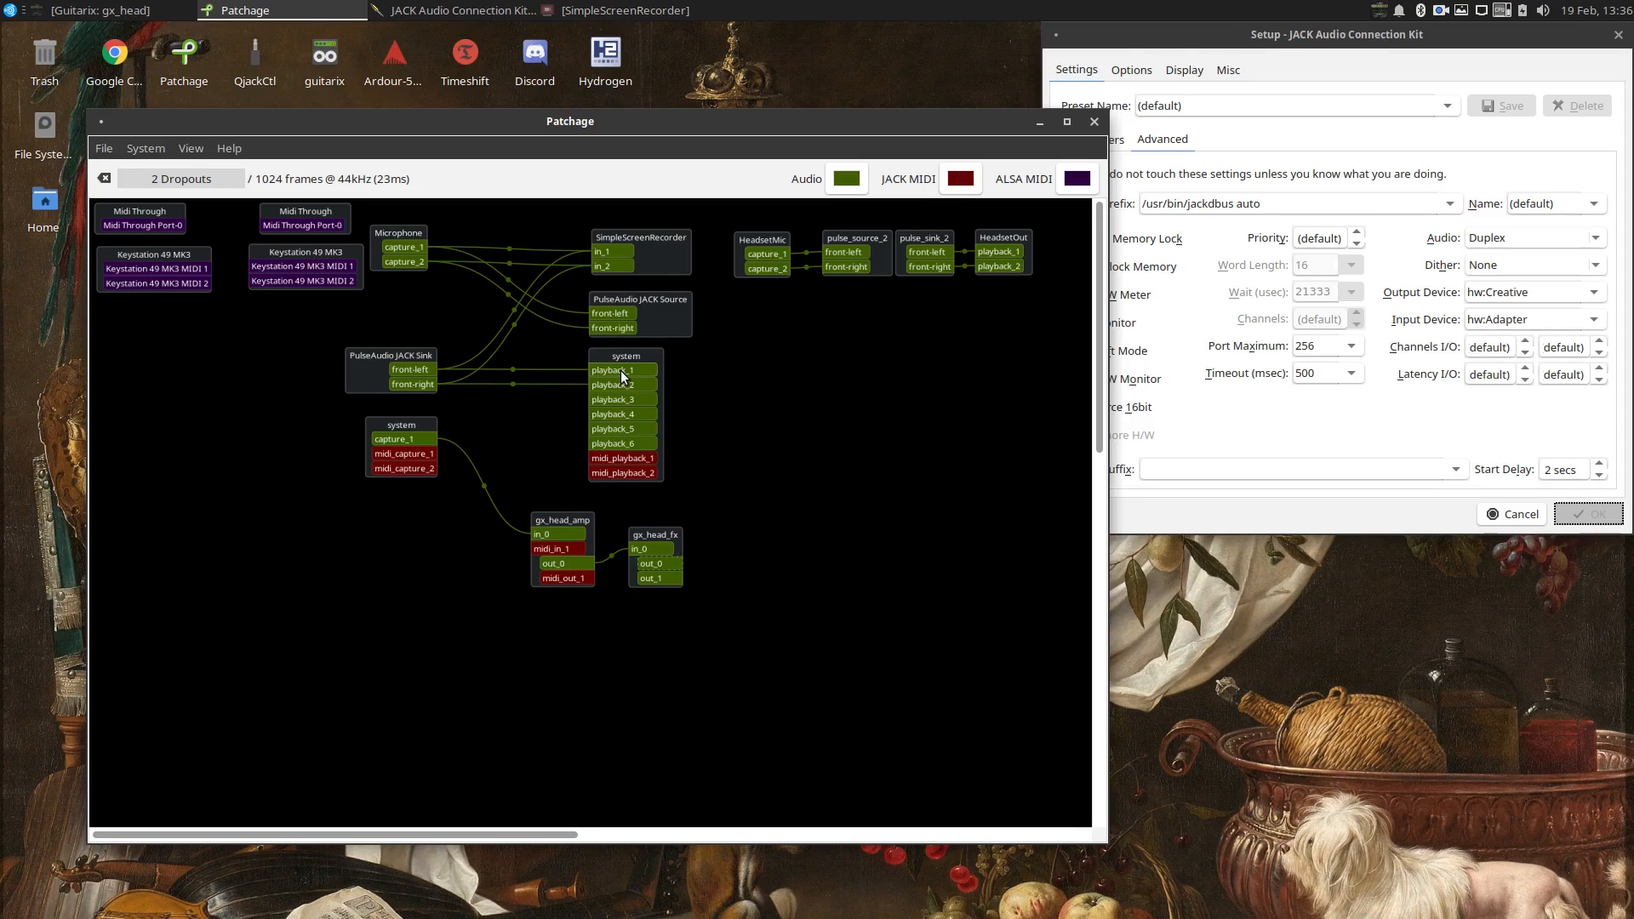
Connect the gx_head_fx outputs out_0 and out_1 to the PulseAudio JACK Source and SimpleScreenRecorder inputs.
{"action": "left_click", "coordinate": [609, 316]}
{"action": "left_click", "coordinate": [656, 578]}
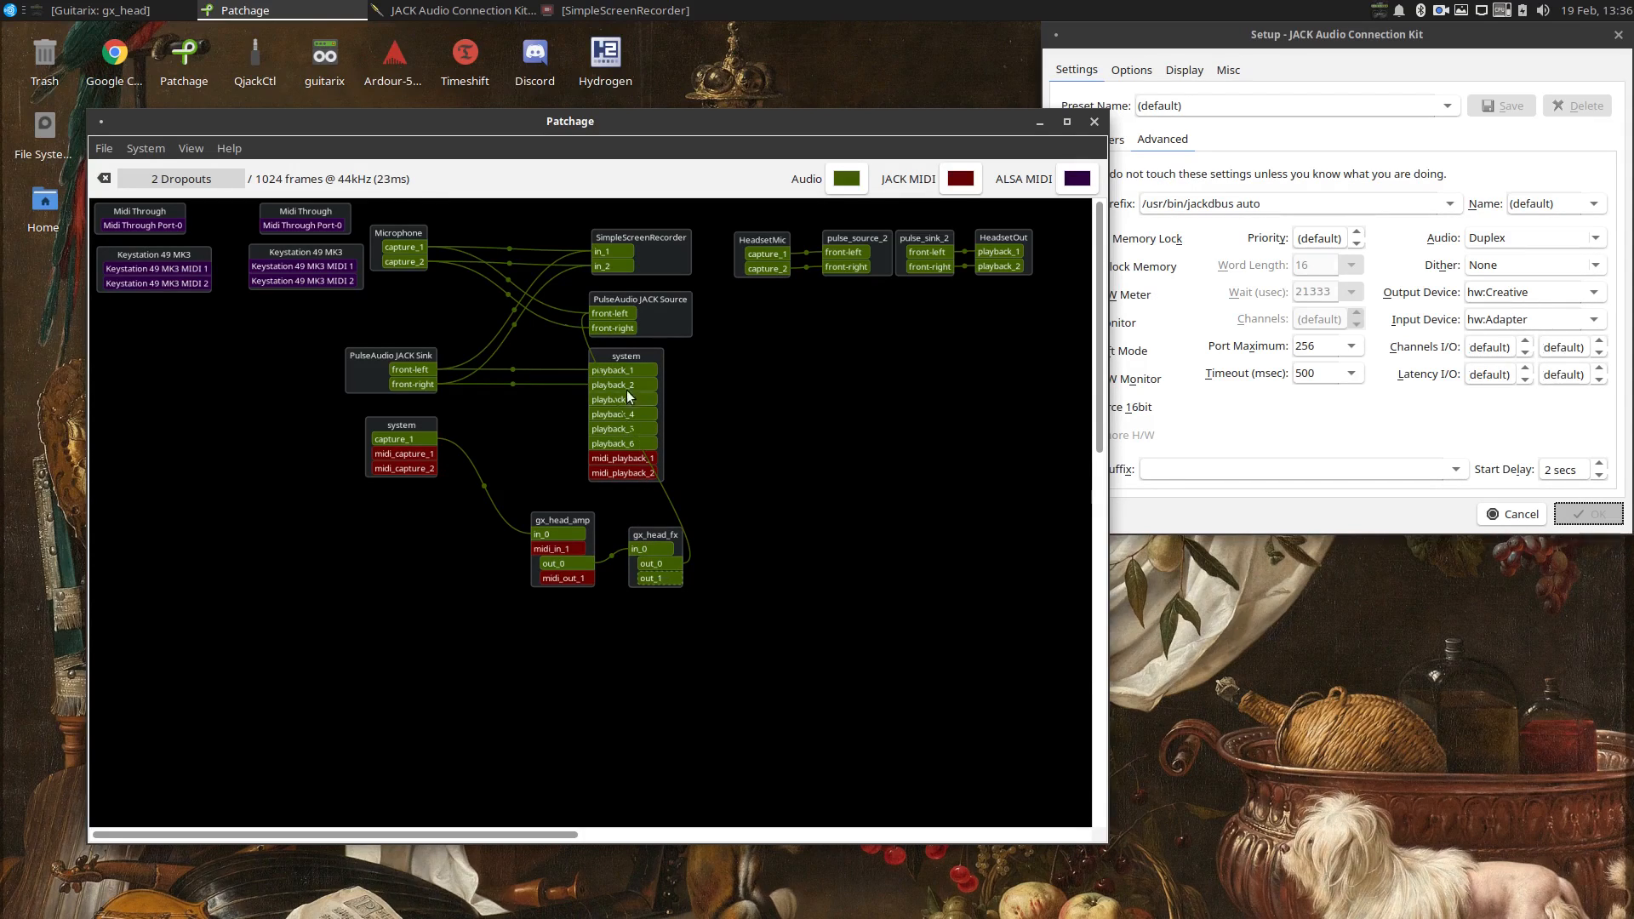
{"action": "left_click", "coordinate": [617, 332]}
{"action": "left_click", "coordinate": [650, 564]}
{"action": "left_click", "coordinate": [603, 253]}
{"action": "left_click", "coordinate": [659, 564]}
{"action": "left_click", "coordinate": [611, 271]}
{"action": "left_click", "coordinate": [673, 577]}
Disconnect out_0 and out_1 of gx_head_fx from the PulseAudio JACK Source and SimpleScreenRecorder.
{"action": "right_click", "coordinate": [671, 564]}
{"action": "left_click", "coordinate": [703, 584]}
{"action": "right_click", "coordinate": [667, 579]}
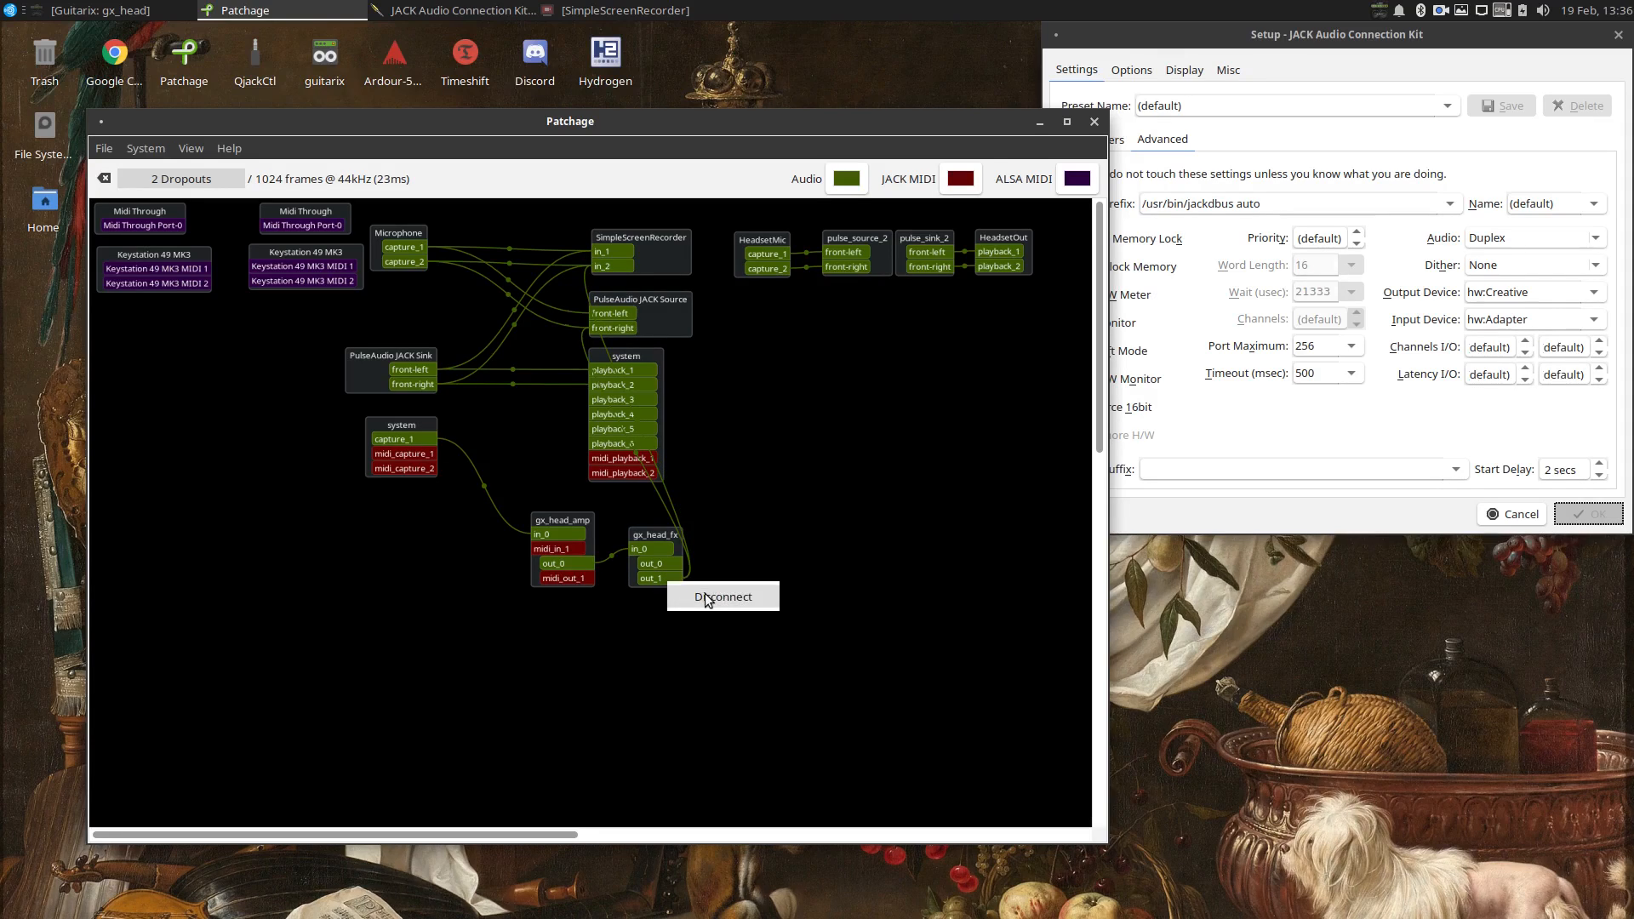
{"action": "left_click", "coordinate": [705, 598]}
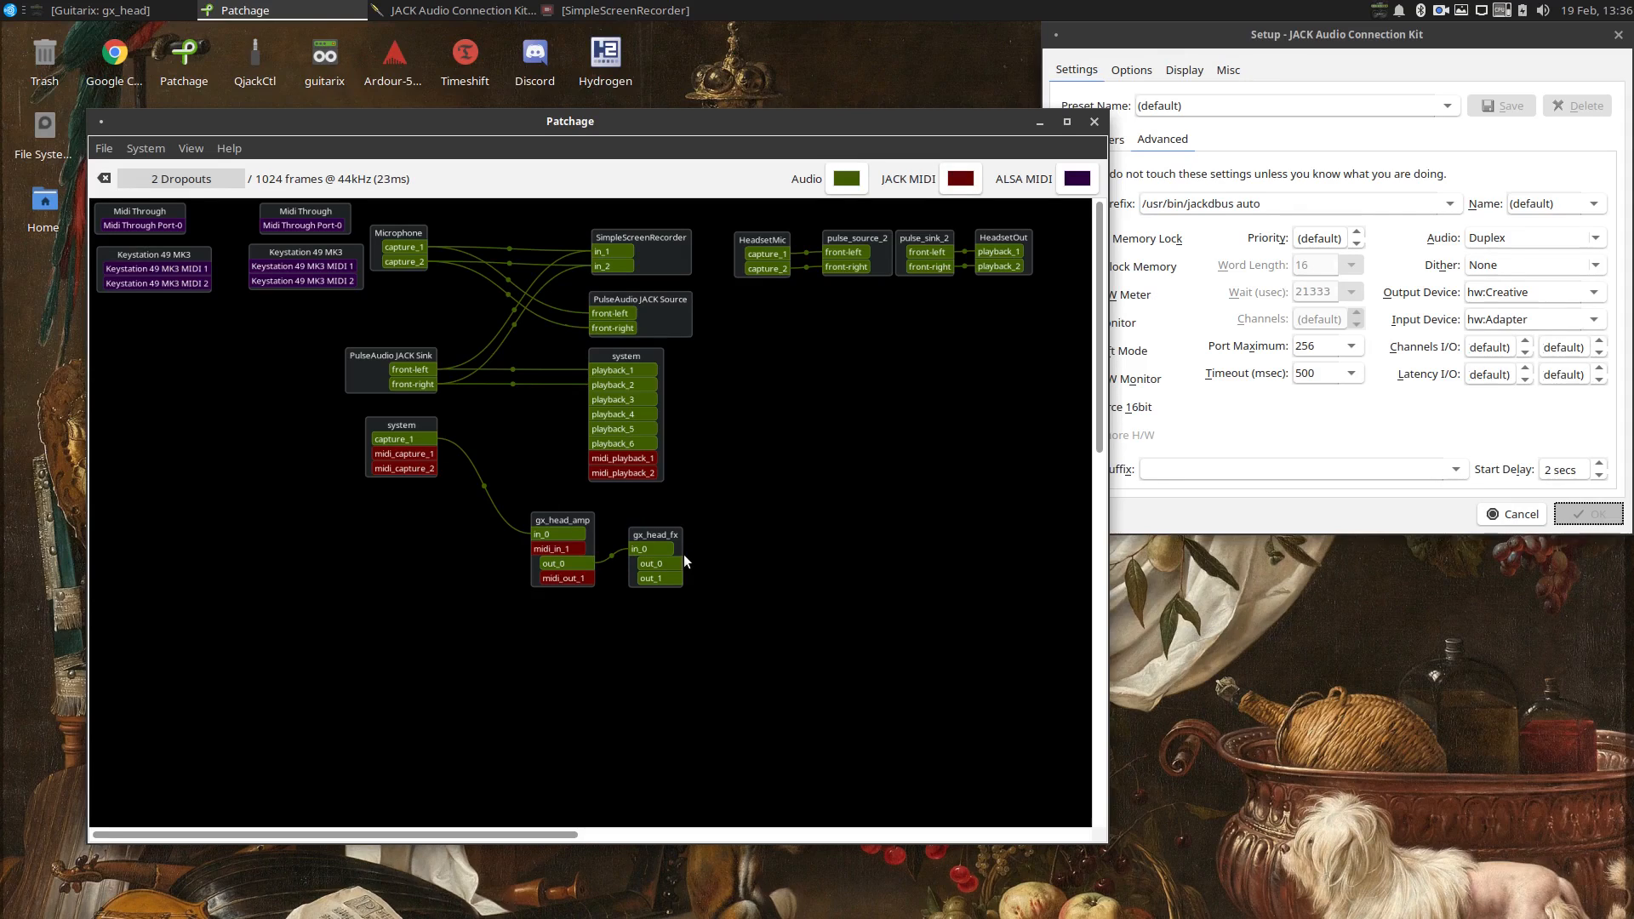
Connect the gx_head_fx outputs to playback_1 and playback_2 of both the system block and HeadsetOut.
{"action": "left_click", "coordinate": [673, 564]}
{"action": "left_click", "coordinate": [625, 371]}
{"action": "left_click", "coordinate": [608, 388]}
{"action": "left_click_drag", "start_coordinate": [926, 267], "coordinate": [686, 553]}
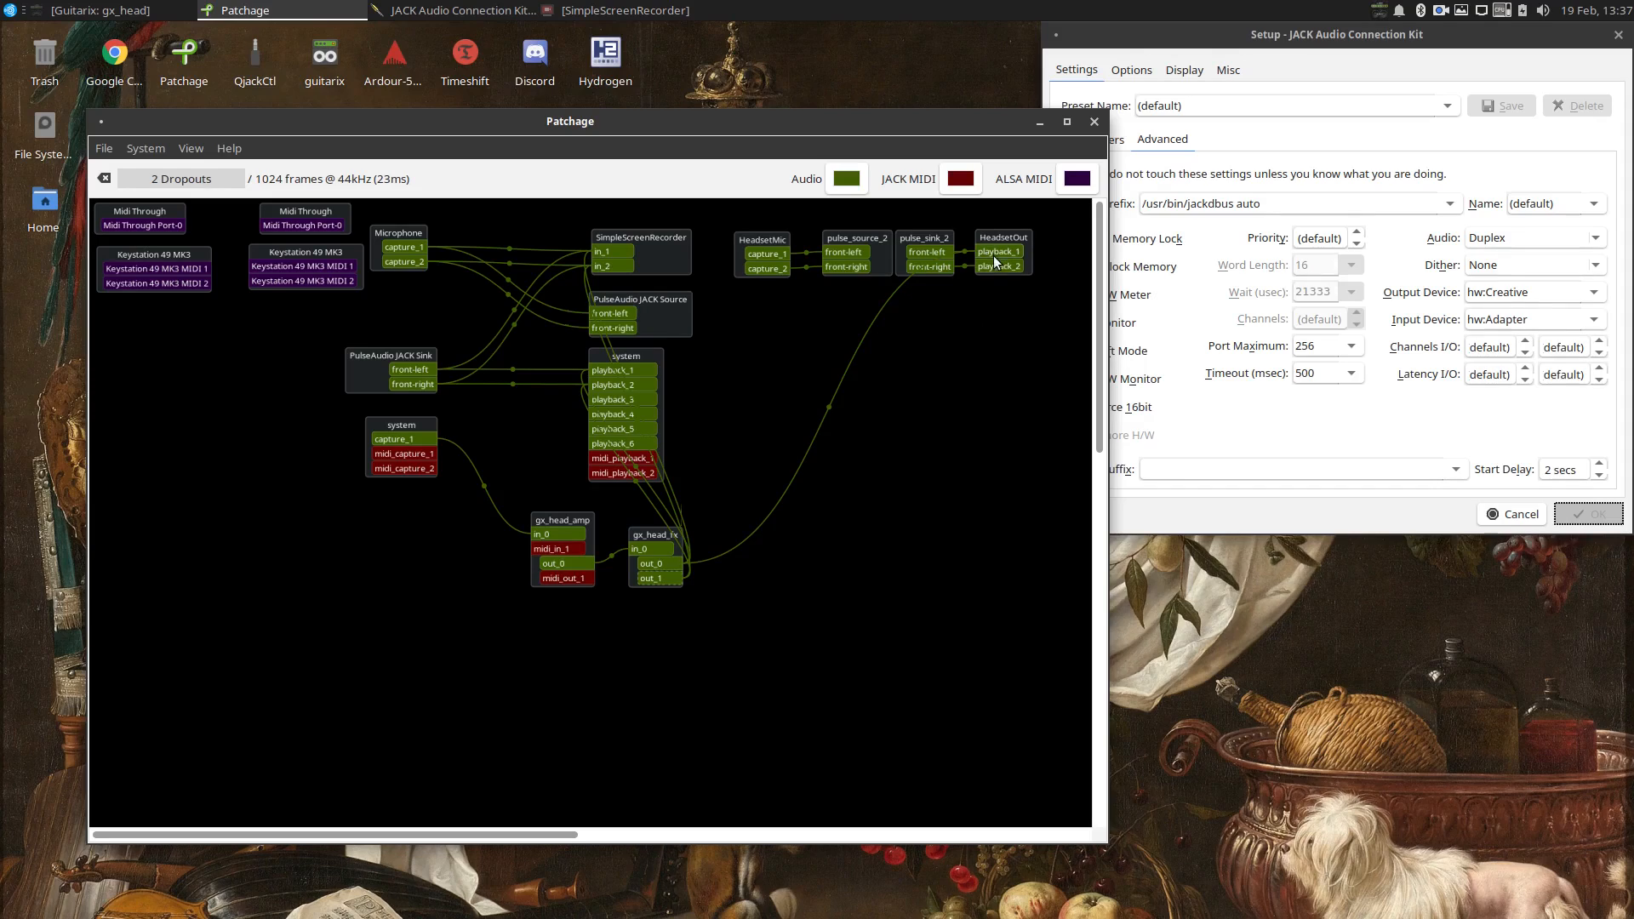
{"action": "left_click", "coordinate": [998, 265]}
Remove all connections from both gx_head_fx outputs.
{"action": "right_click", "coordinate": [678, 577]}
{"action": "left_click", "coordinate": [686, 582]}
{"action": "right_click", "coordinate": [684, 581]}
{"action": "left_click", "coordinate": [727, 595]}
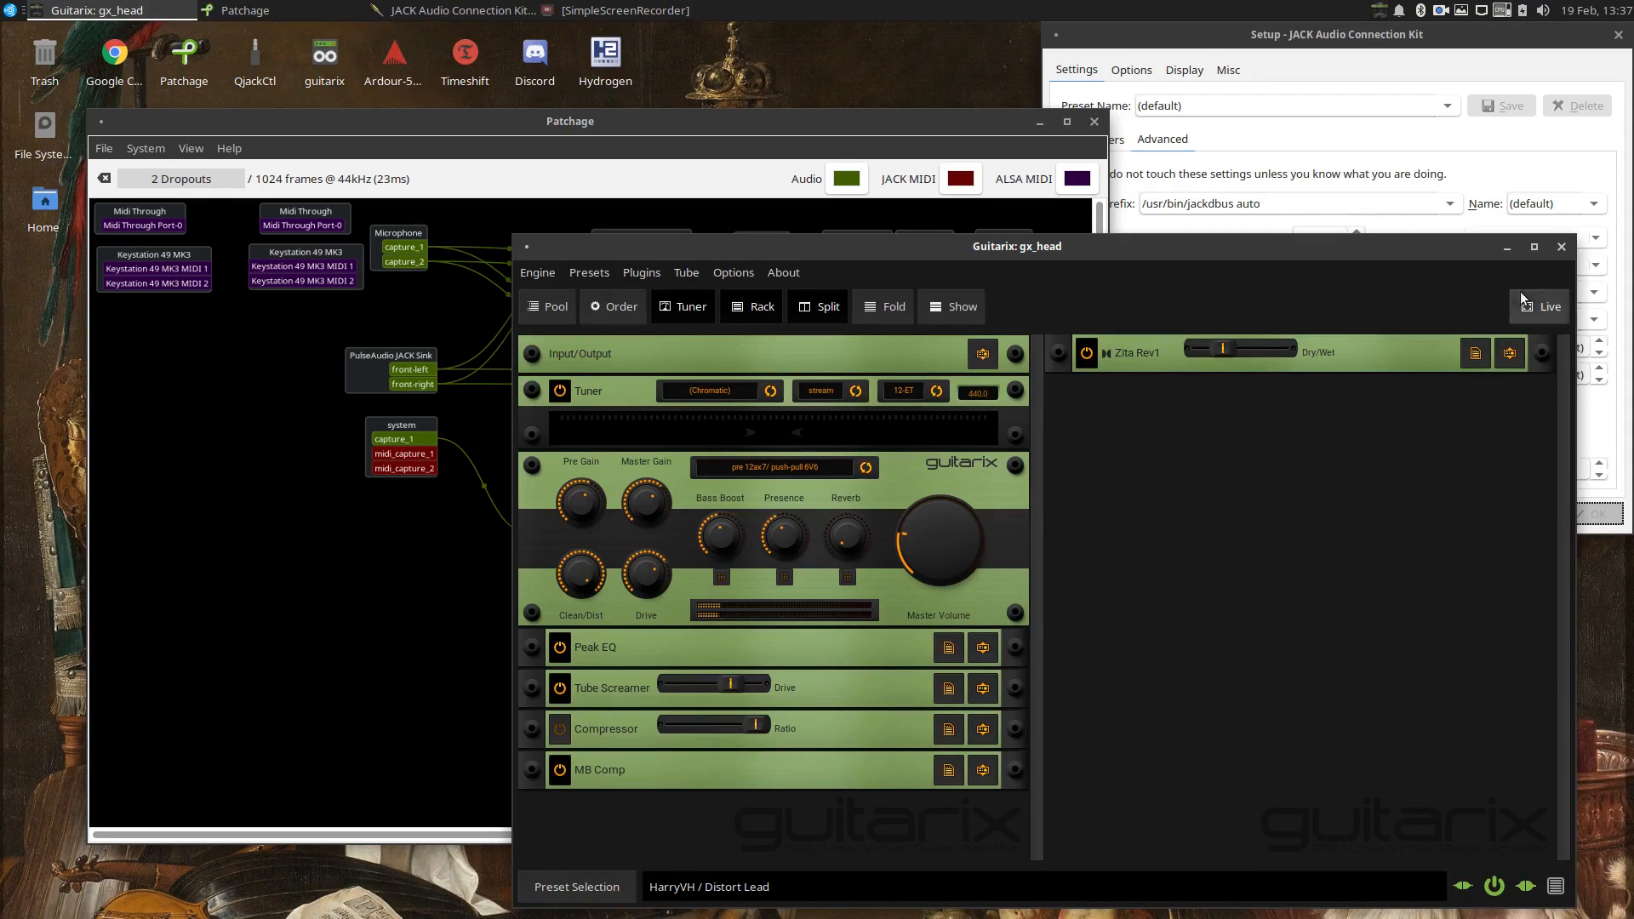
Close guitarix and launch the Hydrogen drum machine.
{"action": "left_click", "coordinate": [1560, 247]}
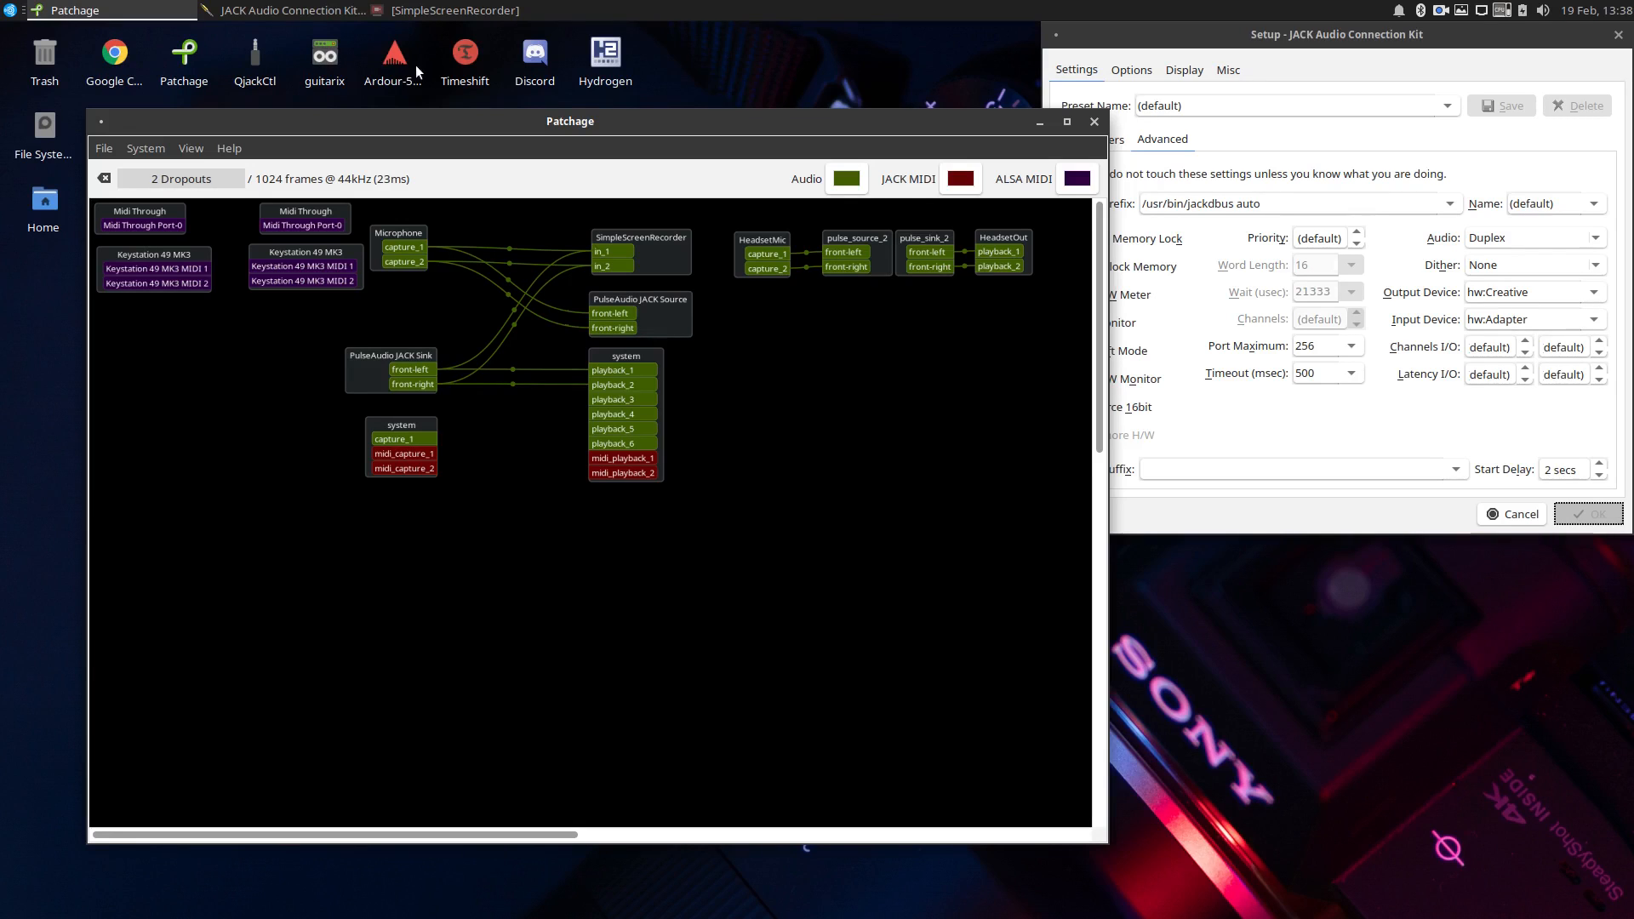
{"action": "double_click", "coordinate": [620, 47]}
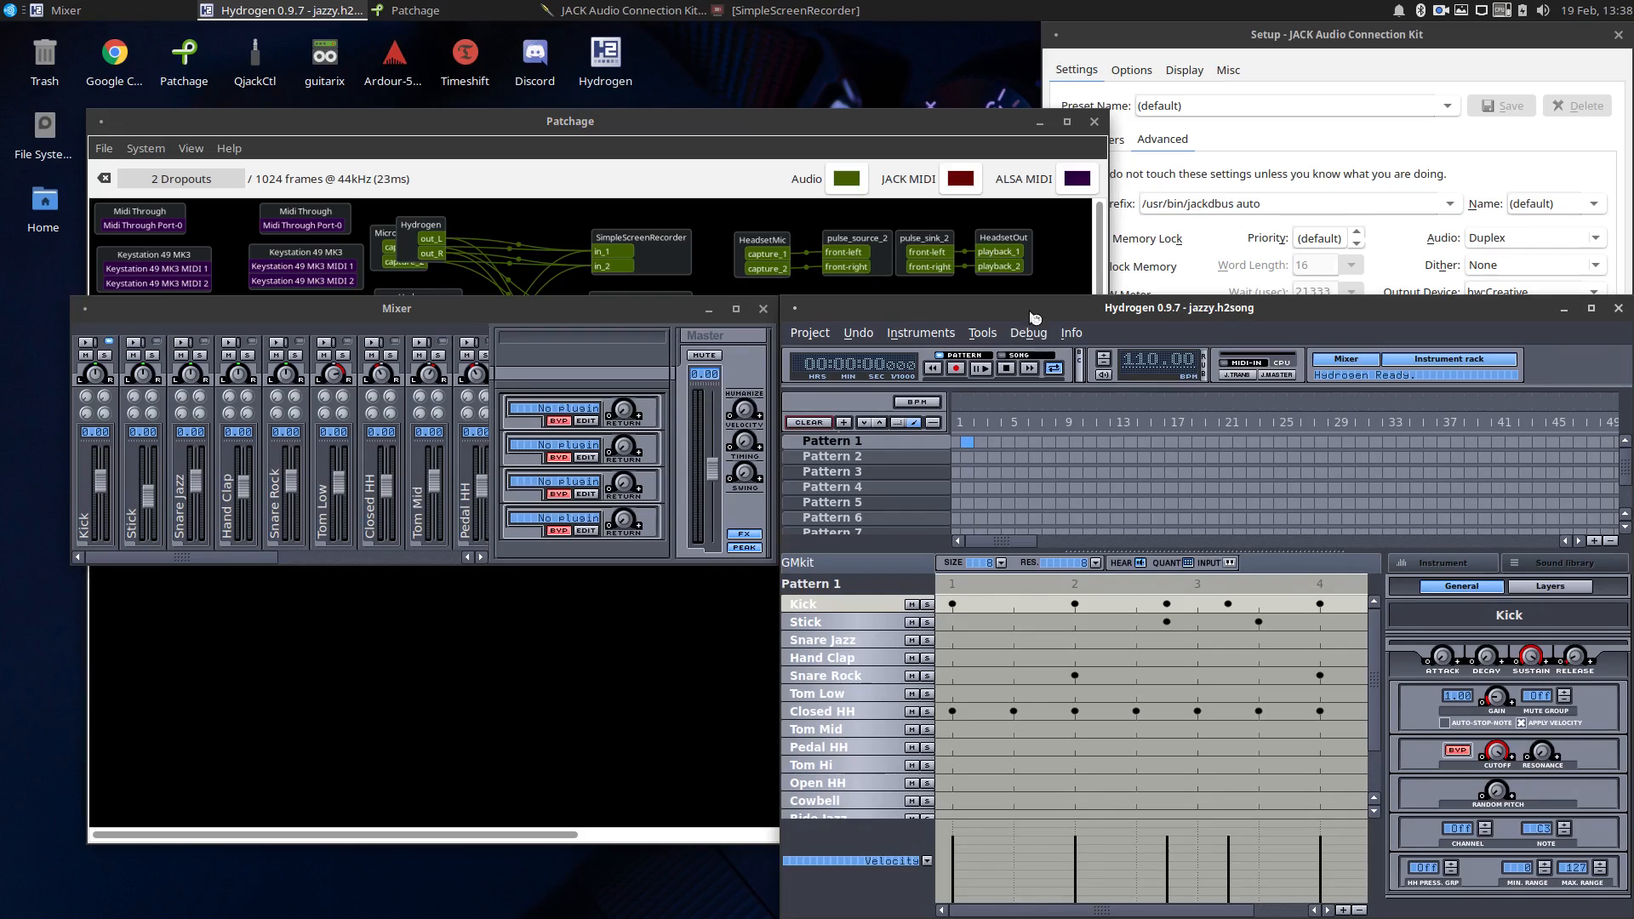
Close the Hydrogen mixer, move the Hydrogen window lower, and place its audio block below the system capture block in Patchage.
{"action": "mouse_move", "coordinate": [1030, 313]}
{"action": "left_mouse_down"}
{"action": "mouse_move", "coordinate": [1164, 352]}
{"action": "mouse_move", "coordinate": [781, 320]}
{"action": "mouse_move", "coordinate": [1003, 282]}
{"action": "mouse_move", "coordinate": [1031, 313]}
{"action": "left_mouse_up"}
{"action": "left_click", "coordinate": [761, 312]}
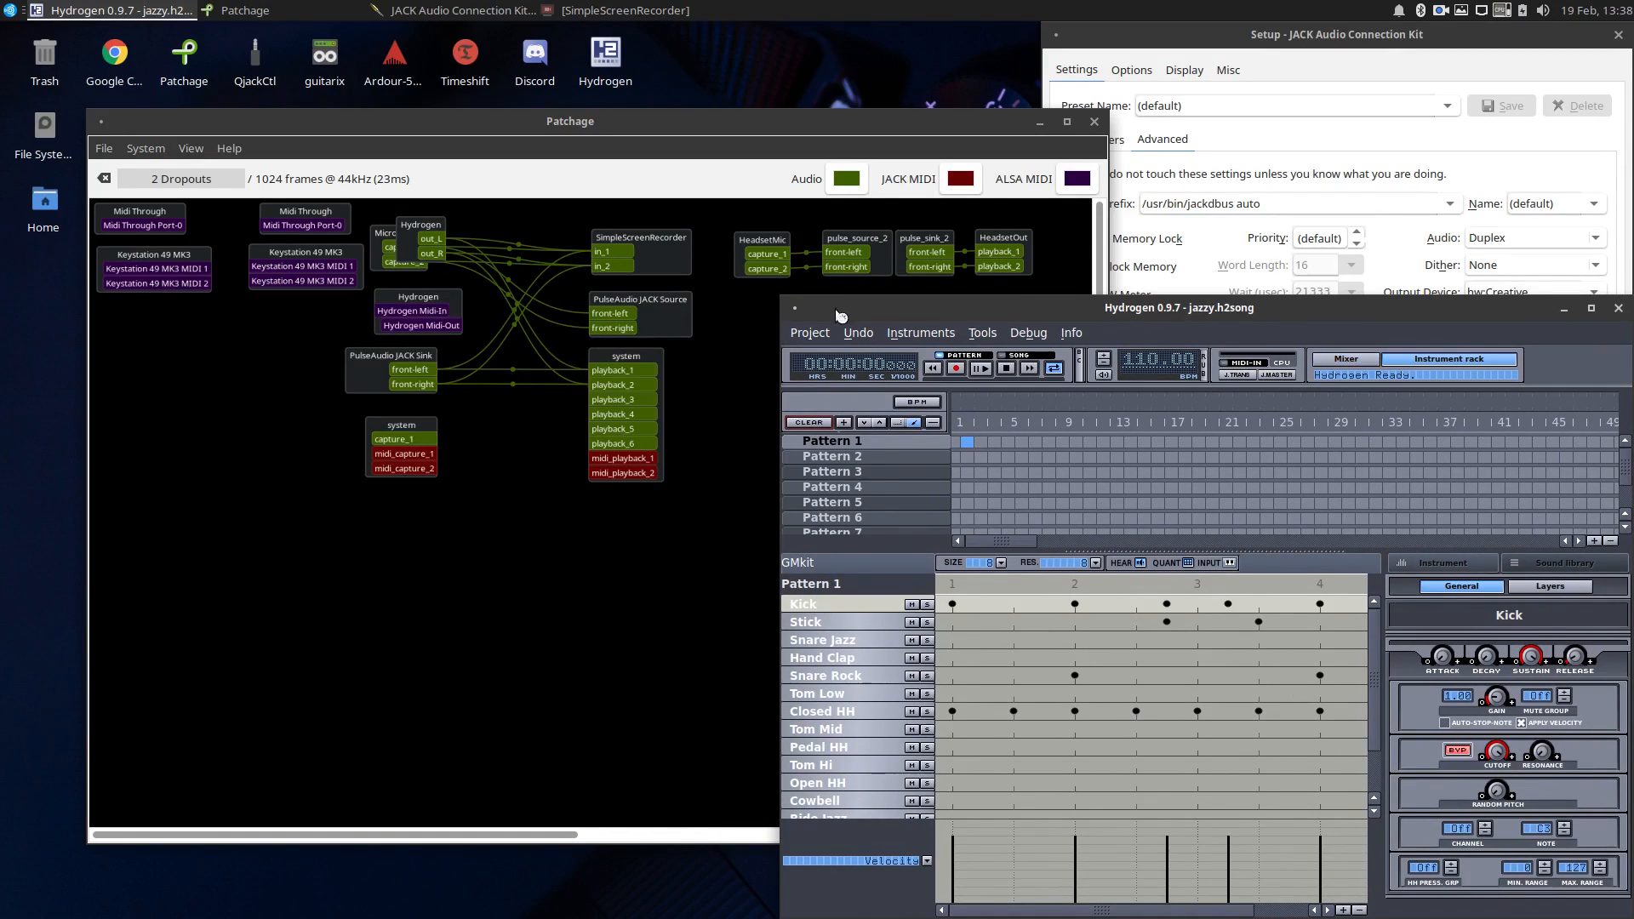
{"action": "left_click_drag", "start_coordinate": [845, 309], "coordinate": [731, 662]}
{"action": "left_click_drag", "start_coordinate": [423, 240], "coordinate": [413, 503]}
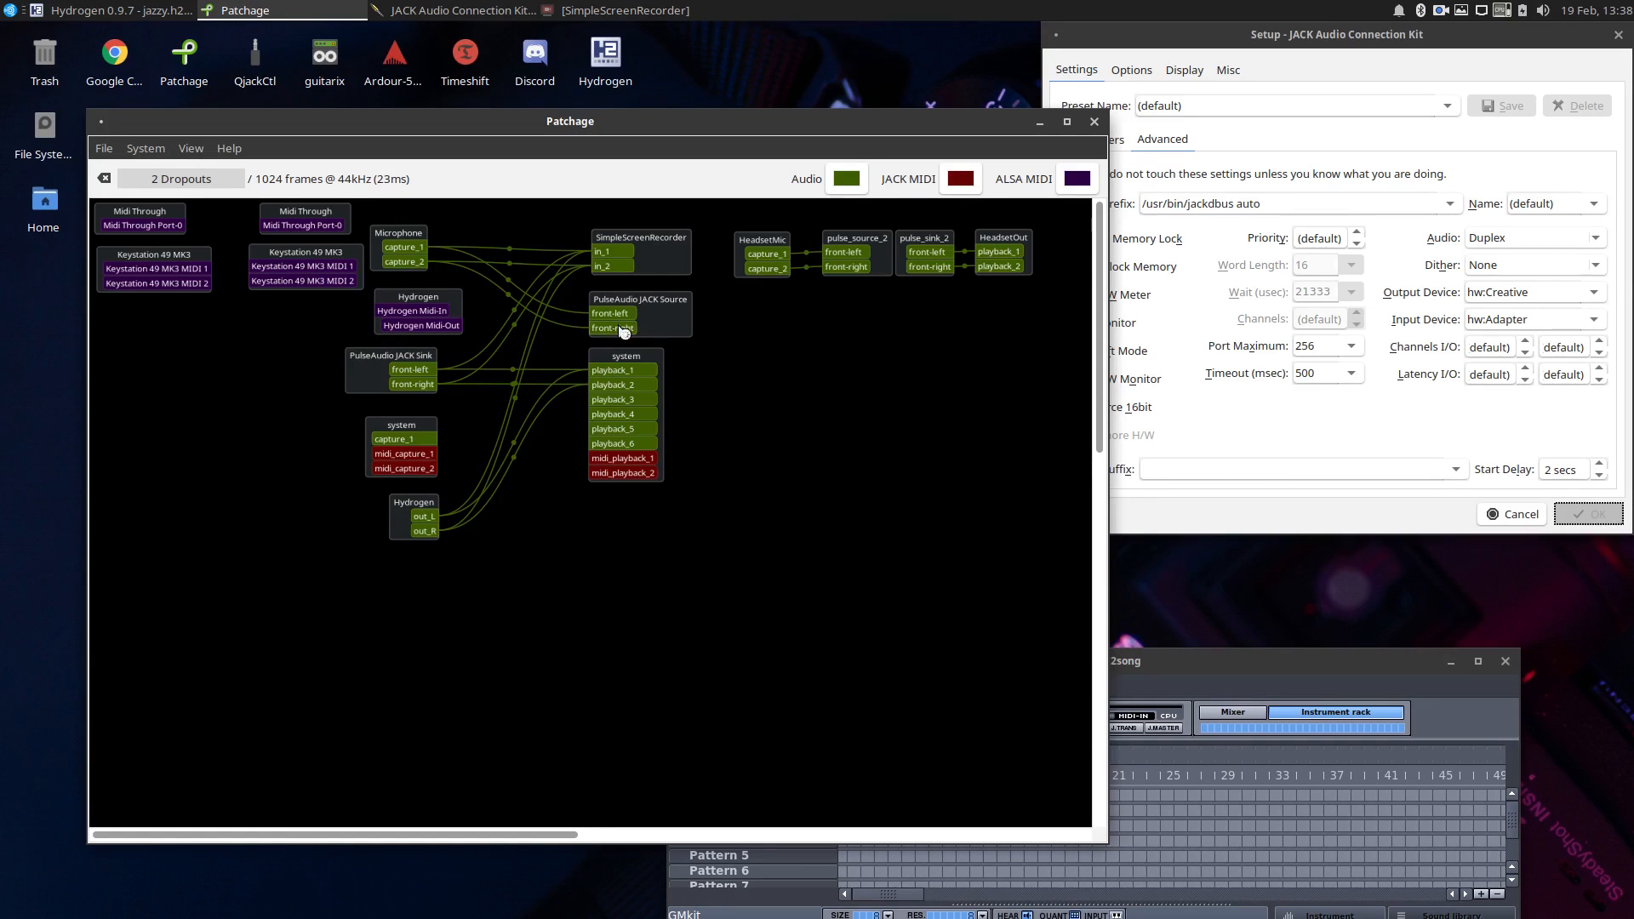
Play the Hydrogen pattern briefly through the current routing and stop it.
{"action": "left_click", "coordinate": [1245, 734]}
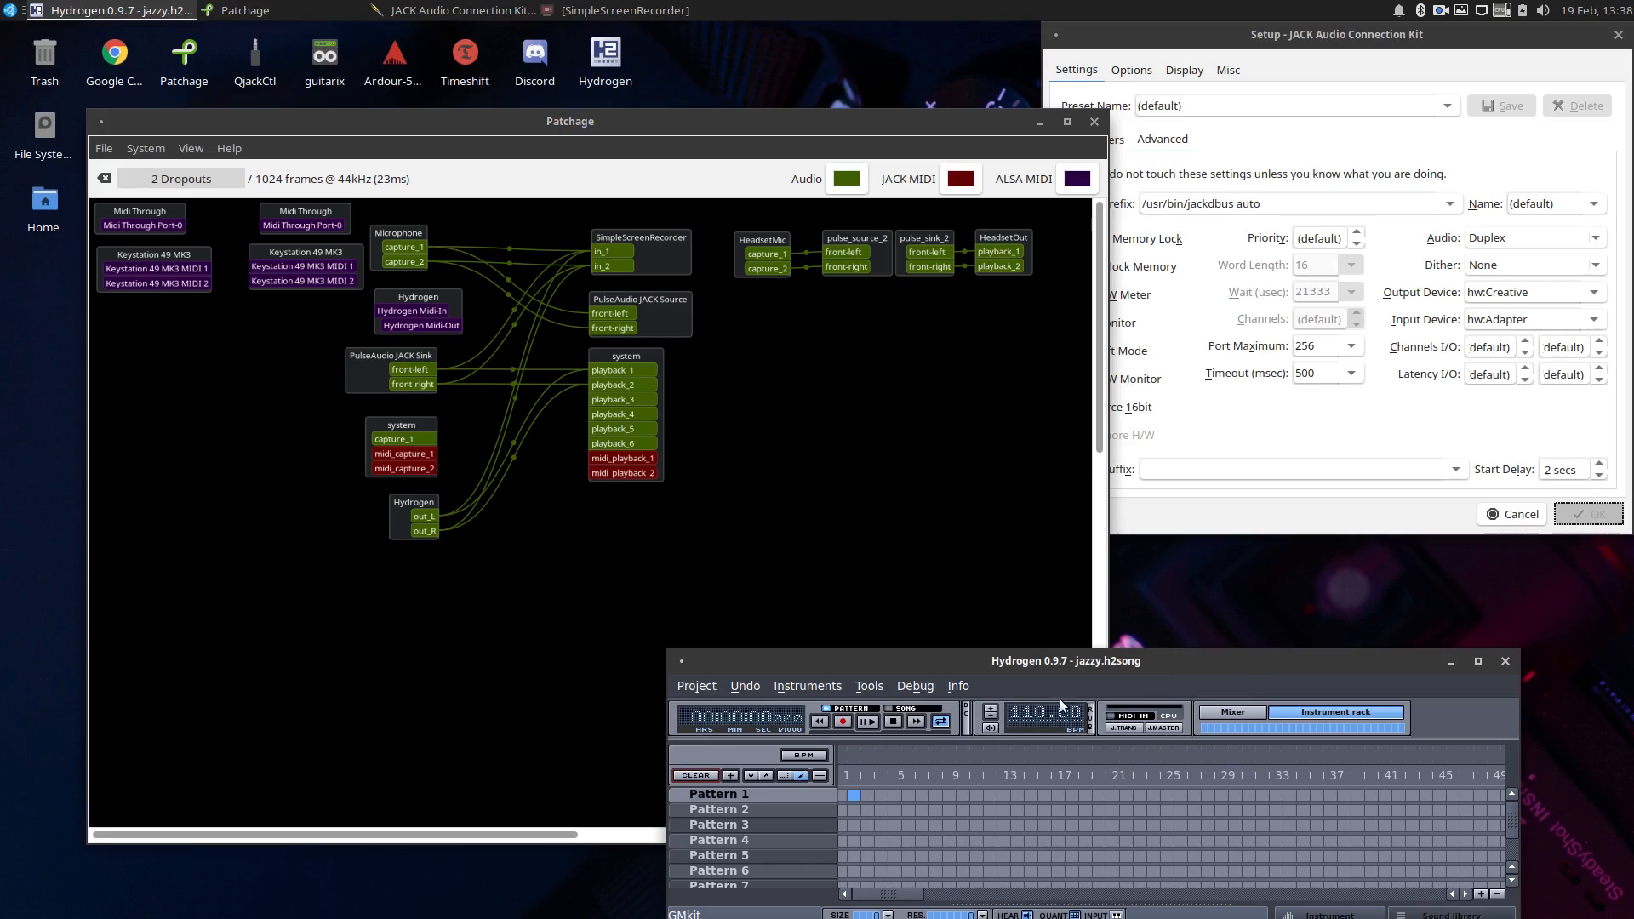
{"action": "left_click", "coordinate": [878, 723]}
{"action": "left_click", "coordinate": [894, 723]}
Connect Hydrogen's out_L and out_R to the HeadsetOut playback ports, and test the routing by briefly playing the pattern.
{"action": "left_click", "coordinate": [433, 521]}
{"action": "mouse_move", "coordinate": [992, 254]}
{"action": "left_mouse_down"}
{"action": "mouse_move", "coordinate": [876, 383]}
{"action": "mouse_move", "coordinate": [424, 536]}
{"action": "mouse_move", "coordinate": [864, 429]}
{"action": "mouse_move", "coordinate": [996, 266]}
{"action": "left_mouse_up"}
{"action": "left_click", "coordinate": [1232, 671]}
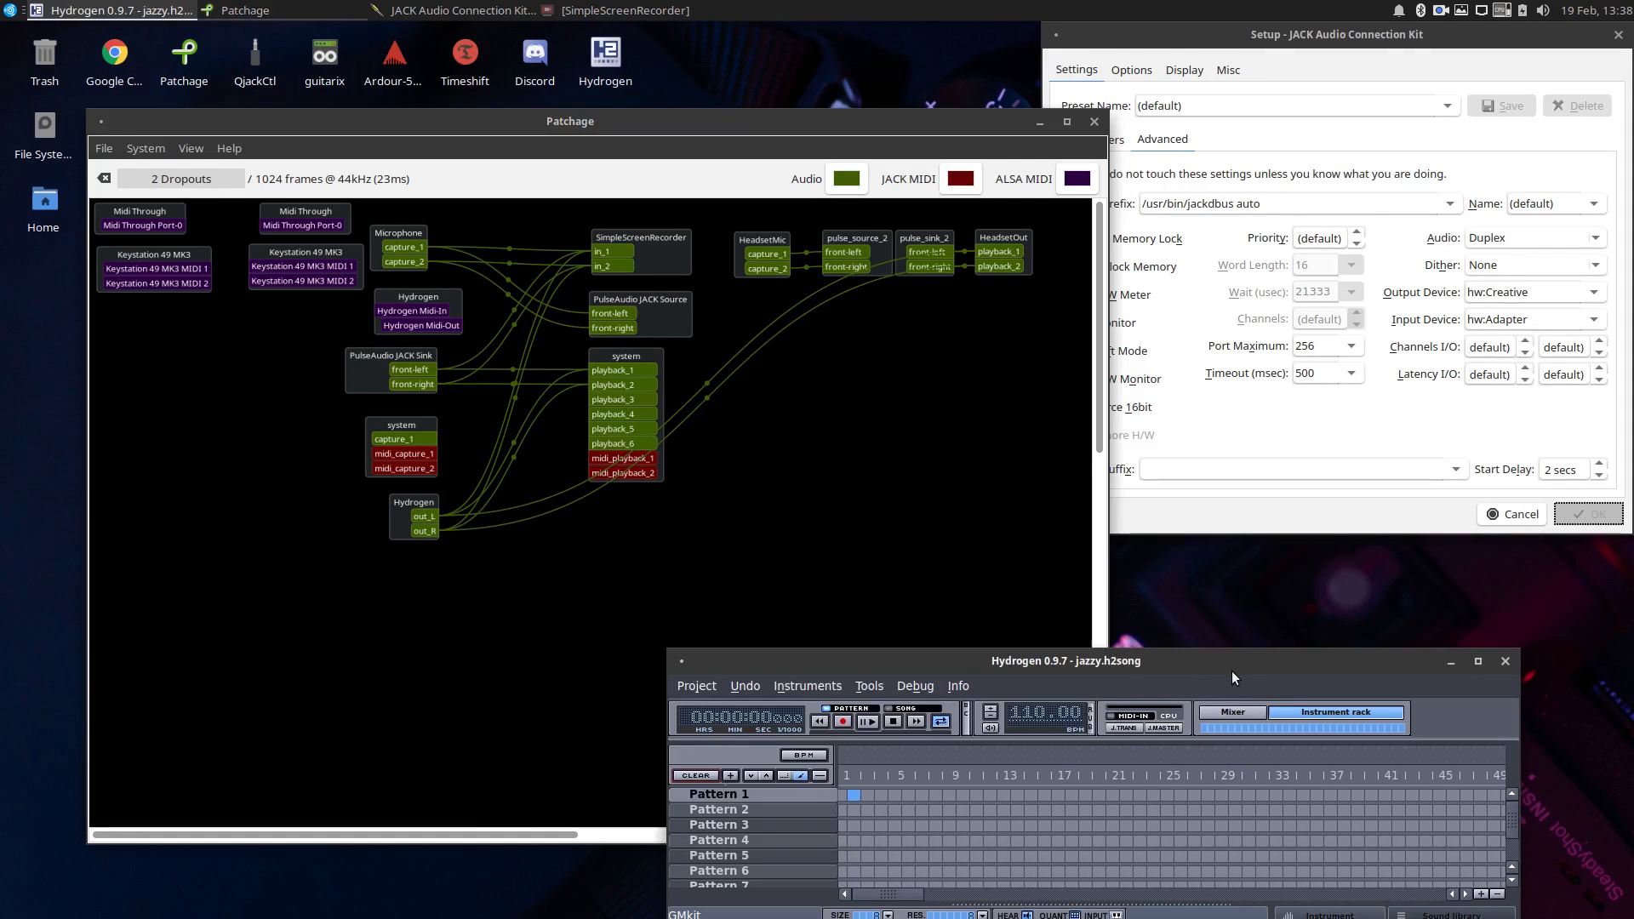
{"action": "left_click", "coordinate": [874, 728]}
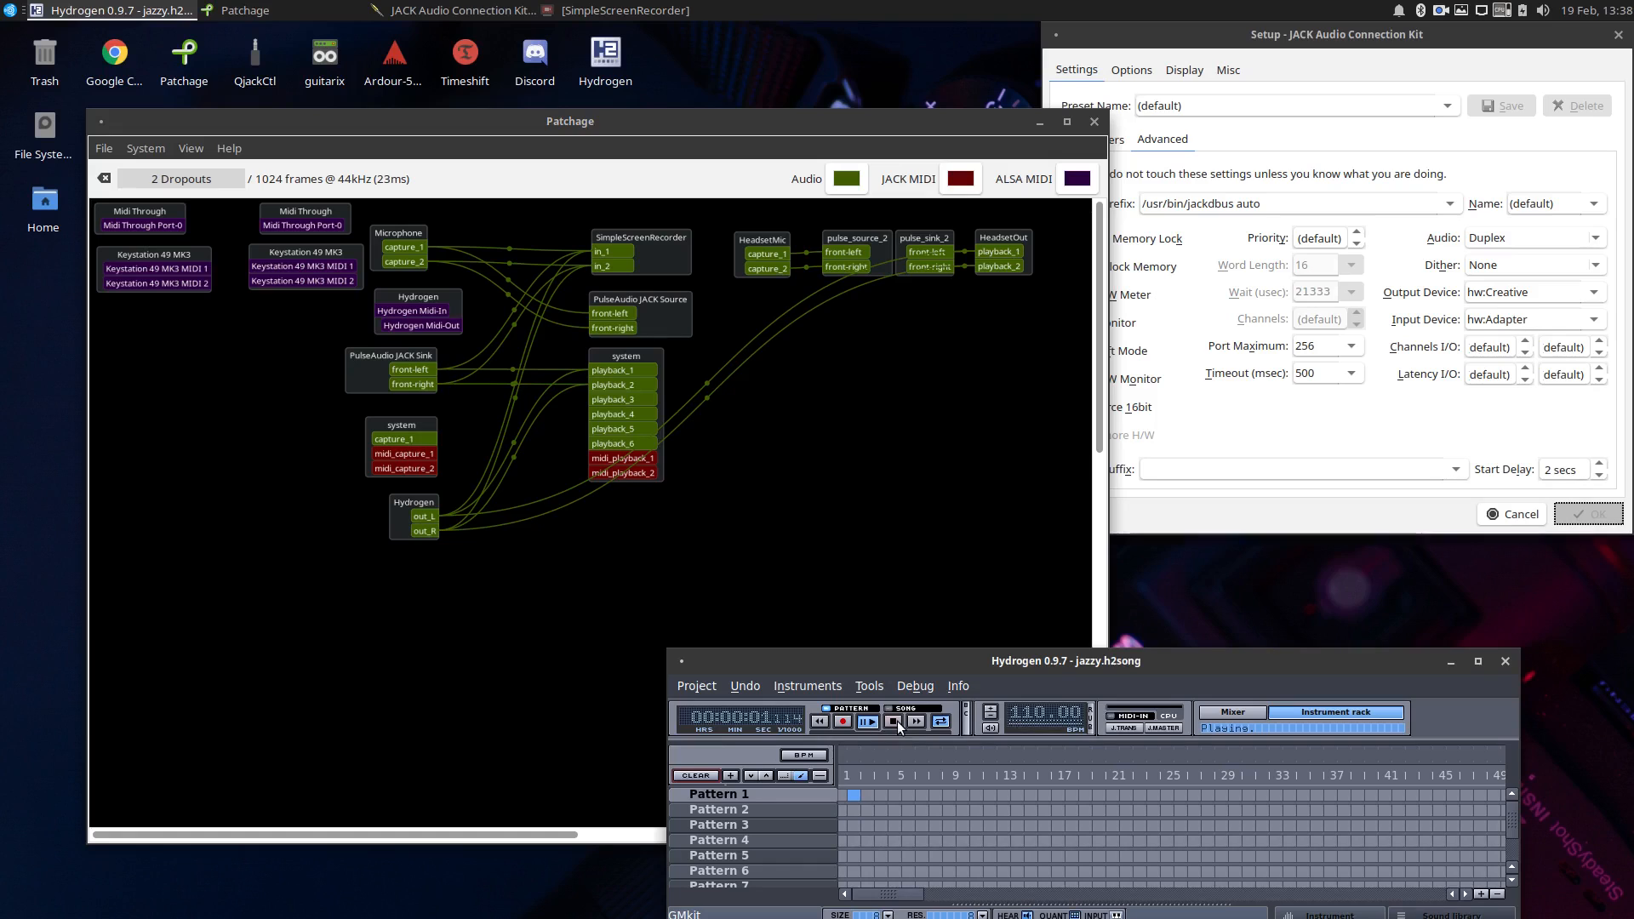
{"action": "left_click", "coordinate": [897, 722]}
{"action": "left_click", "coordinate": [950, 582]}
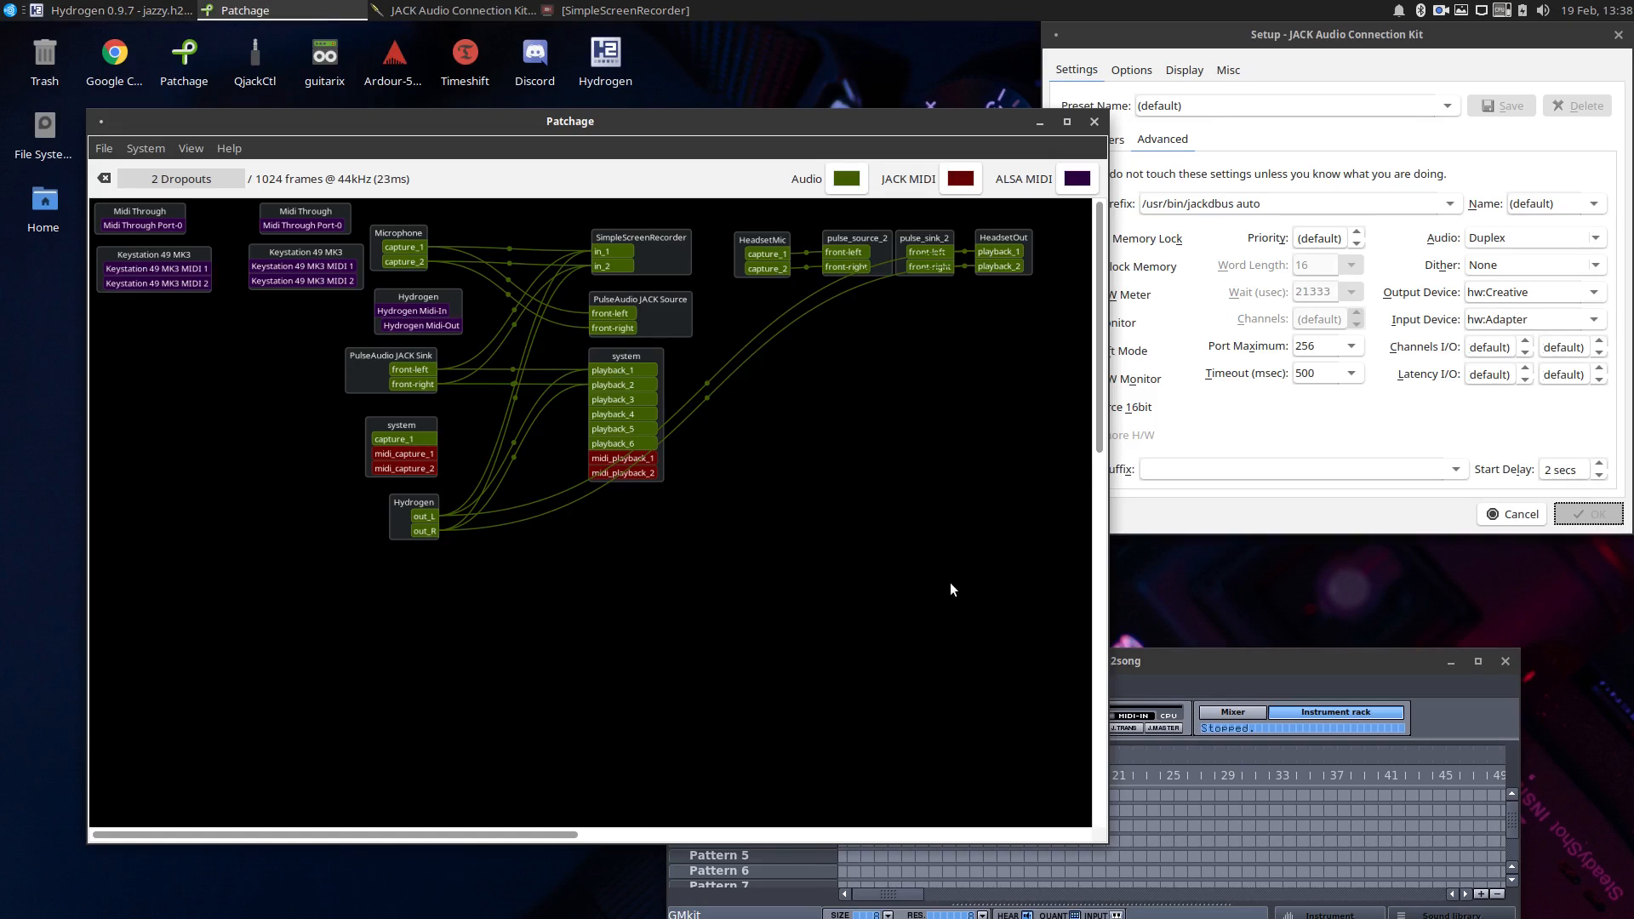
Disconnect everything from playback_1 and playback_2 of the HeadsetOut block.
{"action": "left_click", "coordinate": [1138, 662]}
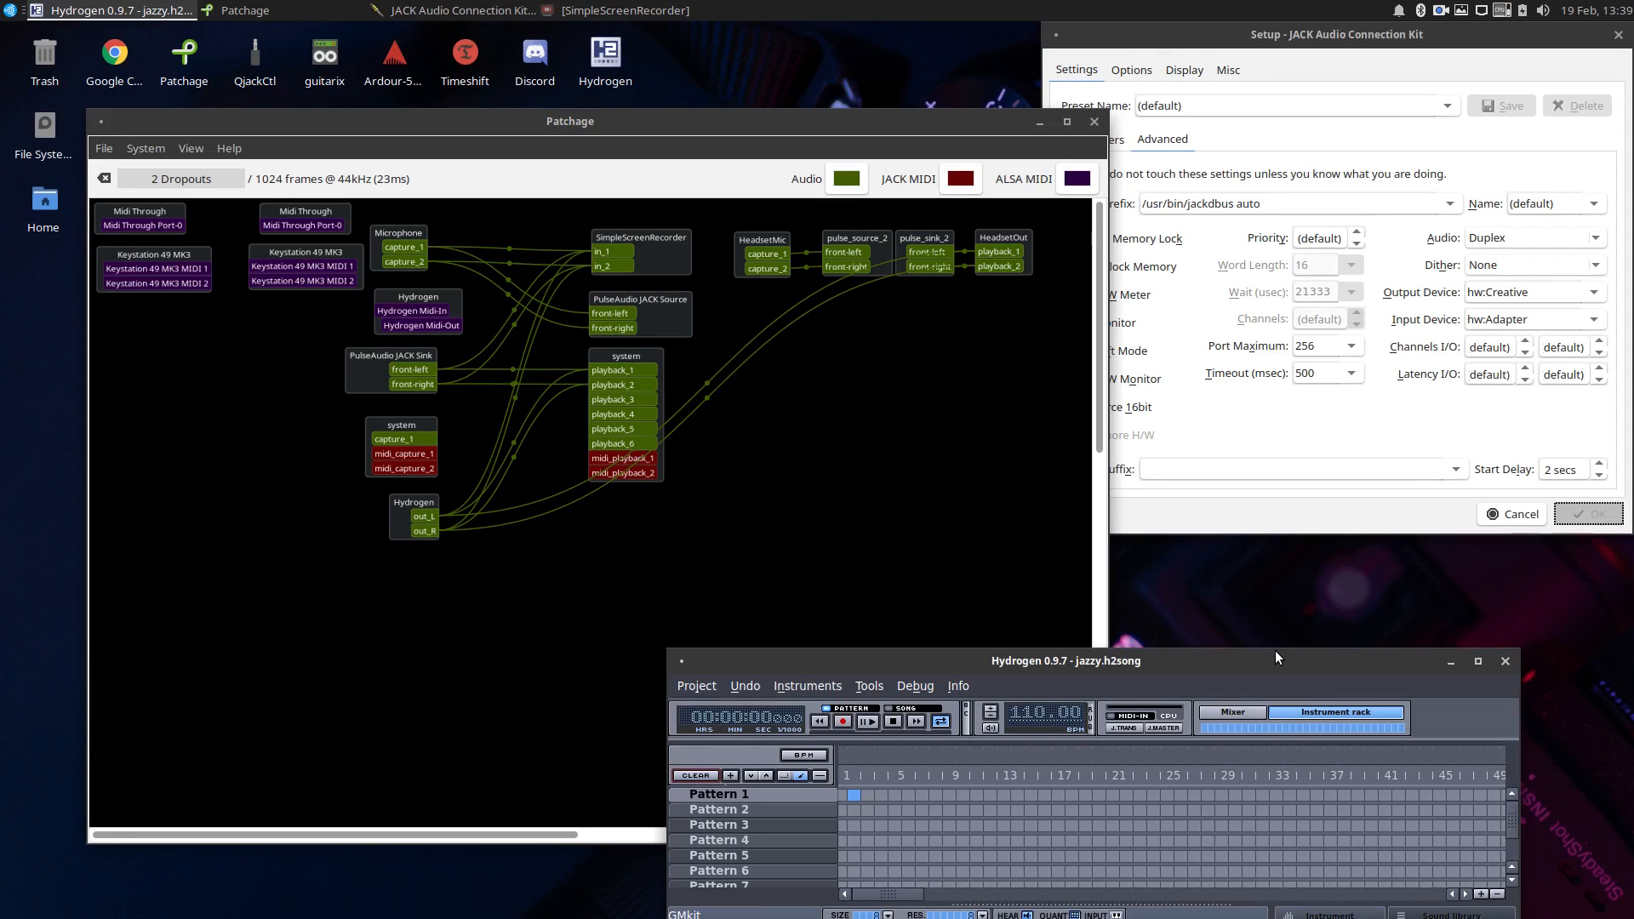
{"action": "right_click", "coordinate": [1001, 249]}
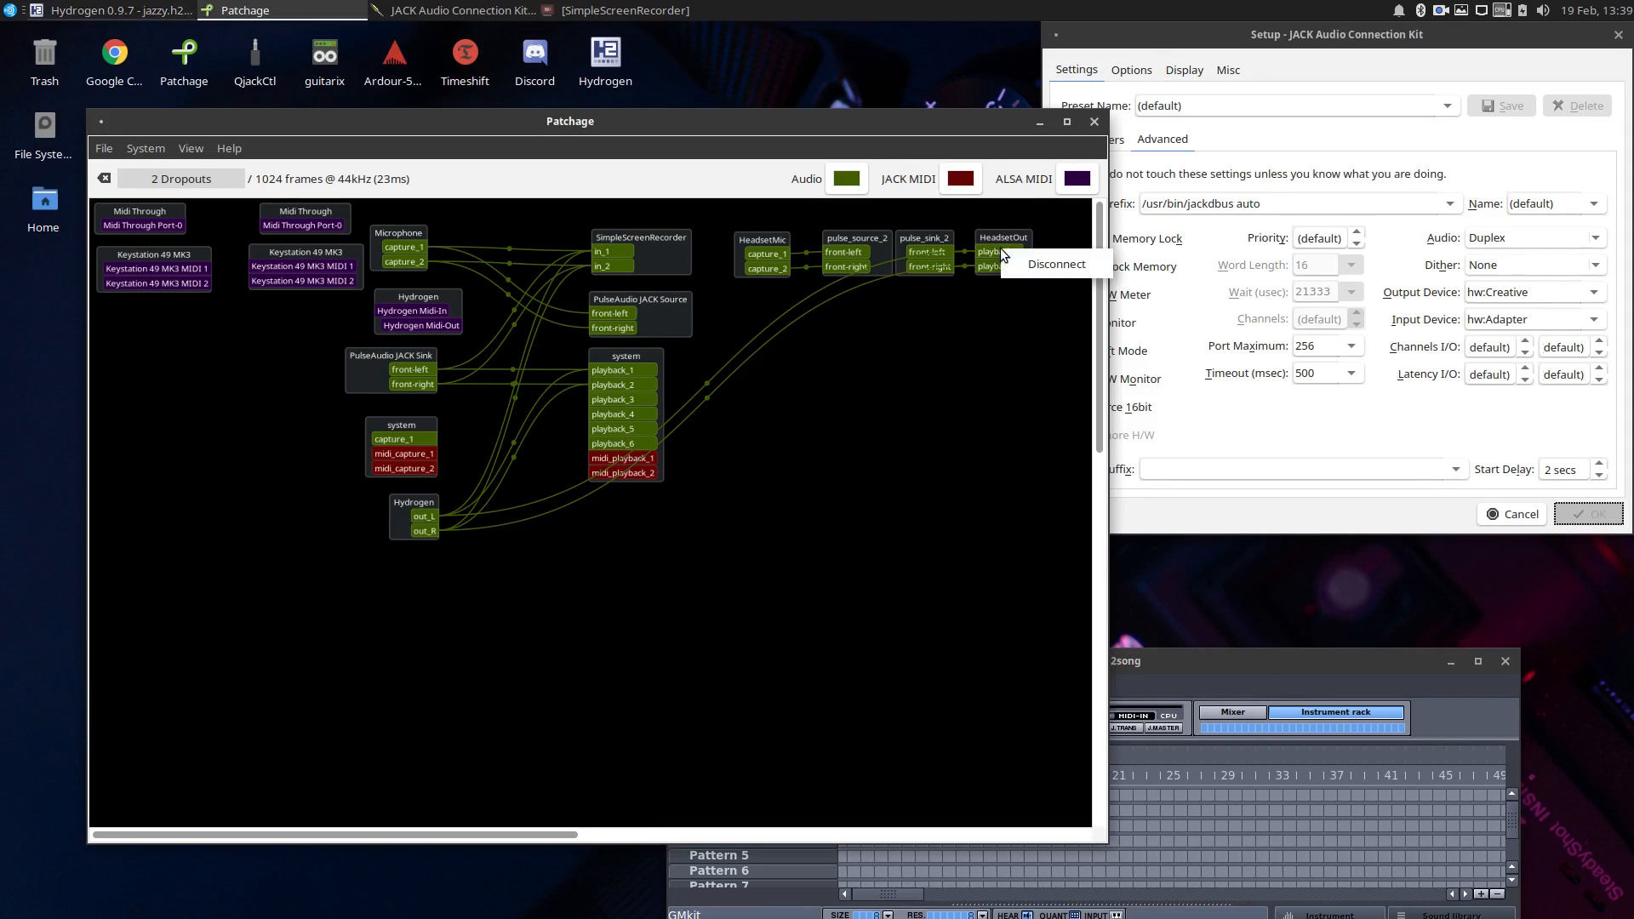
{"action": "left_click", "coordinate": [1052, 259]}
{"action": "right_click", "coordinate": [1006, 262]}
{"action": "left_click", "coordinate": [1048, 278]}
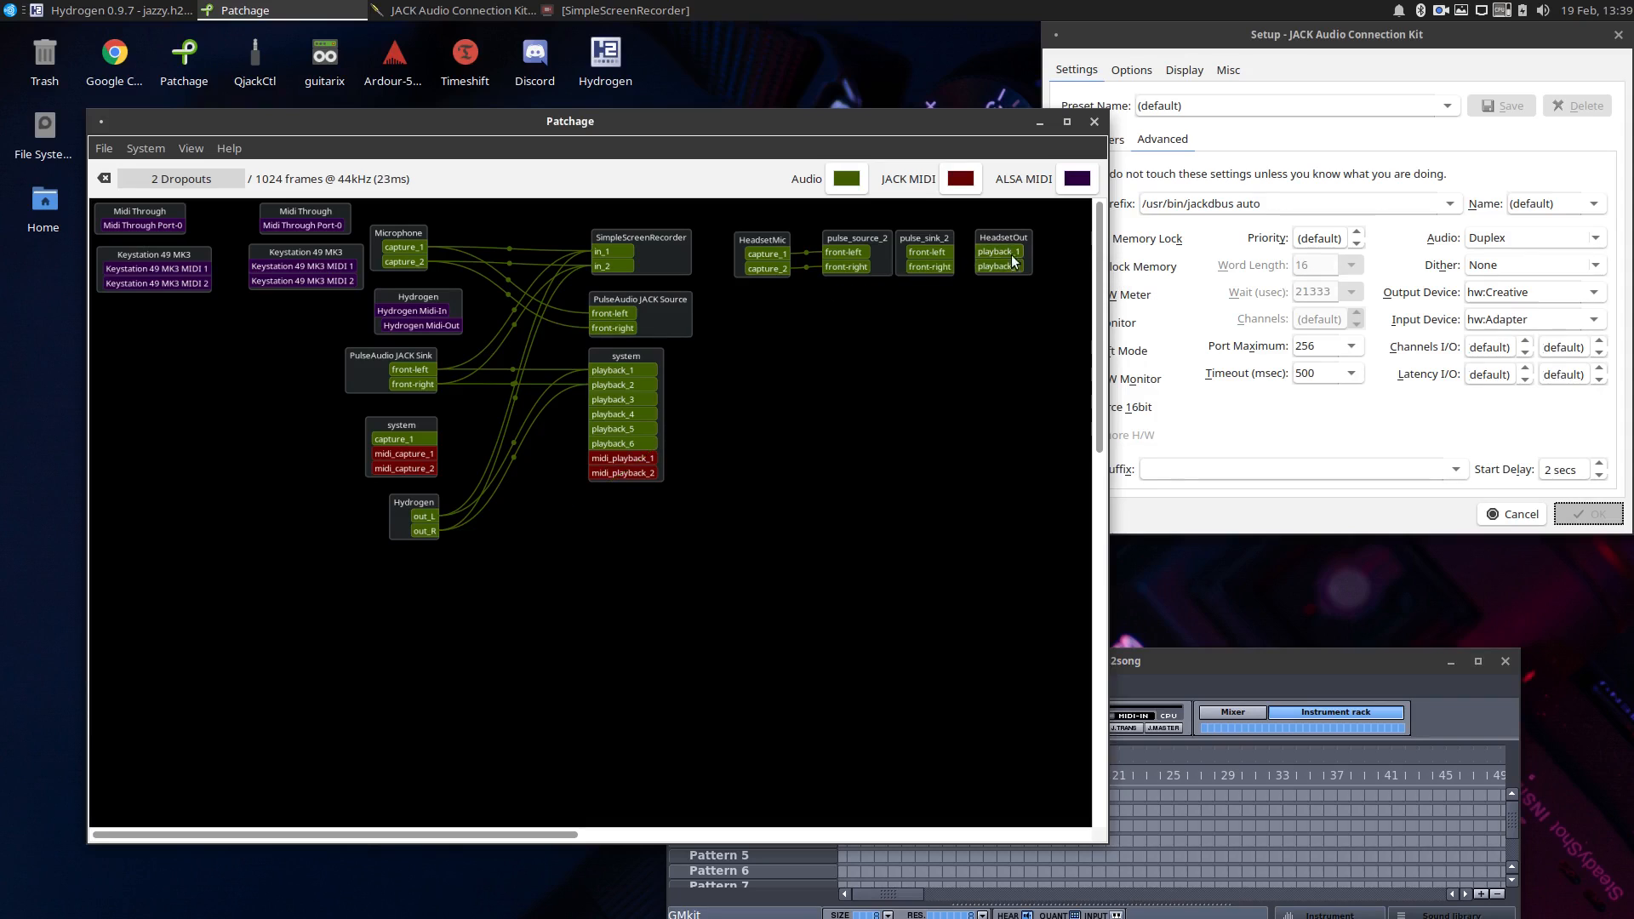
Connect pulse_sink_2 front-left to HeadsetOut playback_1 and front-right to playback_2.
{"action": "left_click", "coordinate": [942, 243]}
{"action": "left_click", "coordinate": [983, 252]}
{"action": "left_click", "coordinate": [928, 255]}
{"action": "right_click", "coordinate": [985, 260]}
{"action": "left_click", "coordinate": [992, 281]}
{"action": "left_click", "coordinate": [989, 254]}
{"action": "left_click", "coordinate": [940, 252]}
{"action": "left_click", "coordinate": [950, 268]}
{"action": "left_click", "coordinate": [981, 265]}
Move the Hydrogen window aside, launch Discord, and open the first server in the server list.
{"action": "left_click_drag", "start_coordinate": [1202, 666], "coordinate": [1297, 555]}
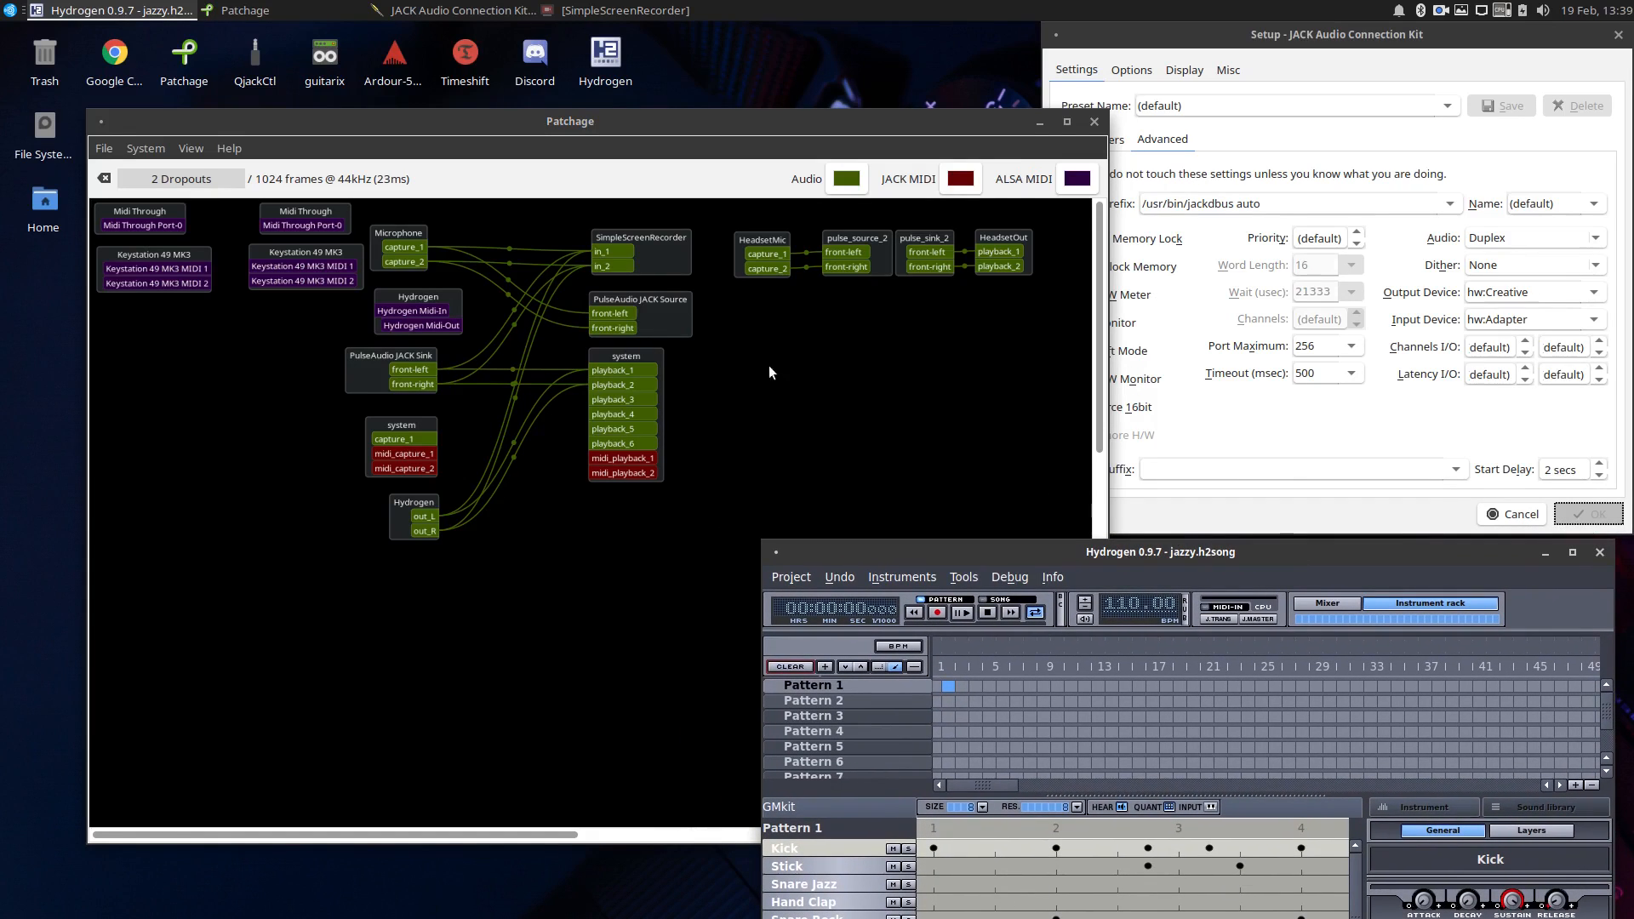
{"action": "left_click", "coordinate": [2, 5]}
{"action": "left_click", "coordinate": [62, 338]}
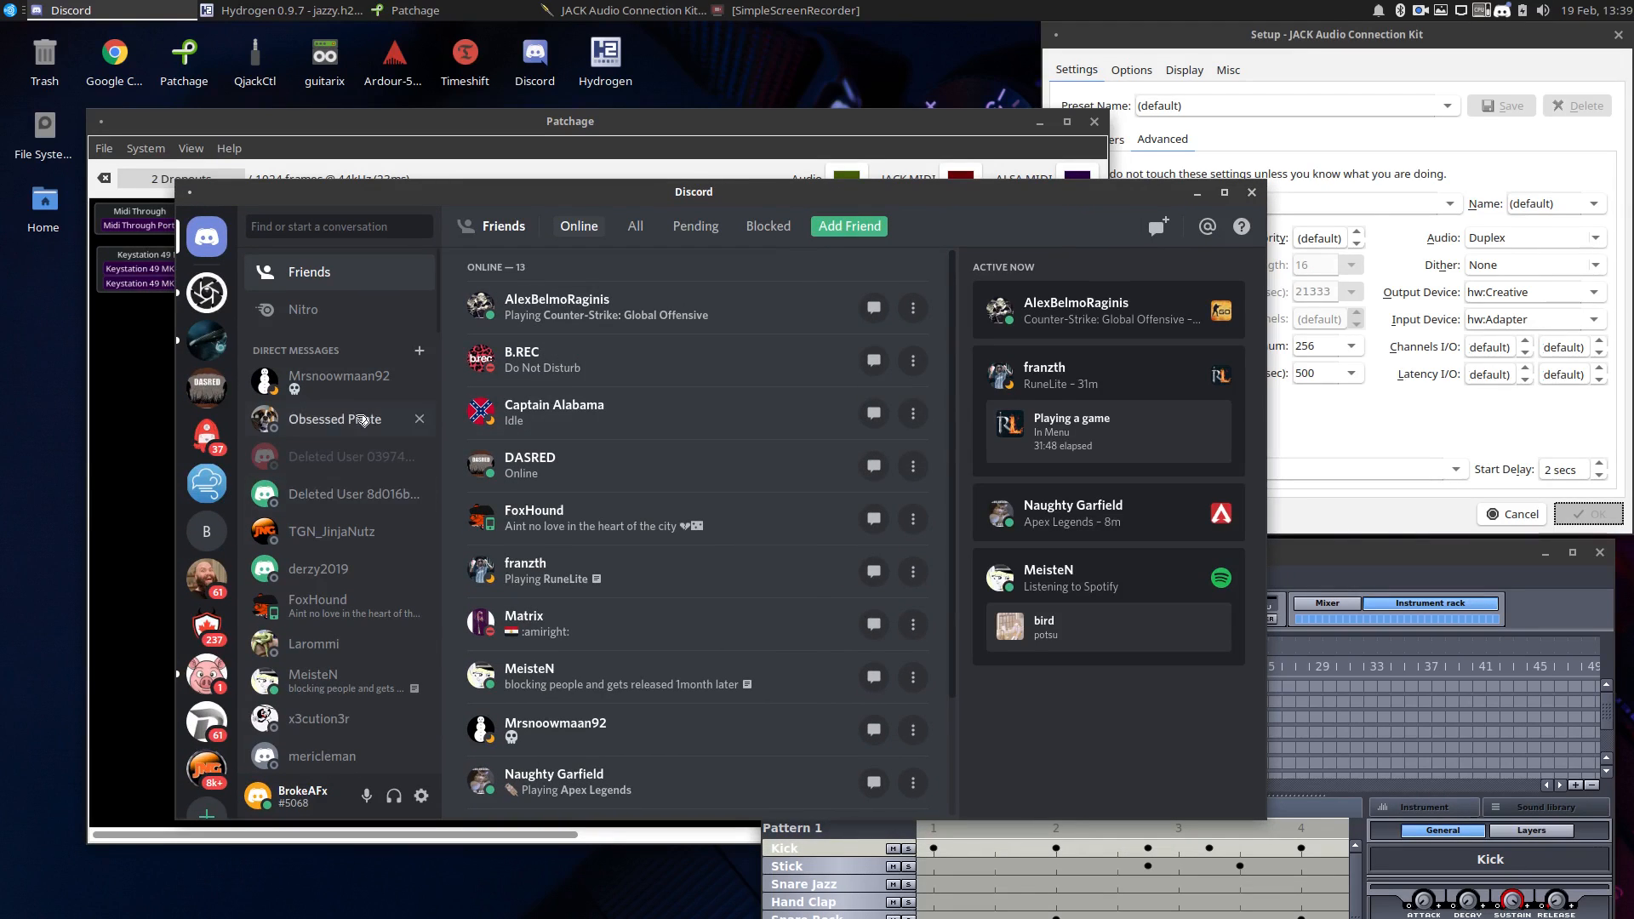
{"action": "left_click", "coordinate": [204, 295]}
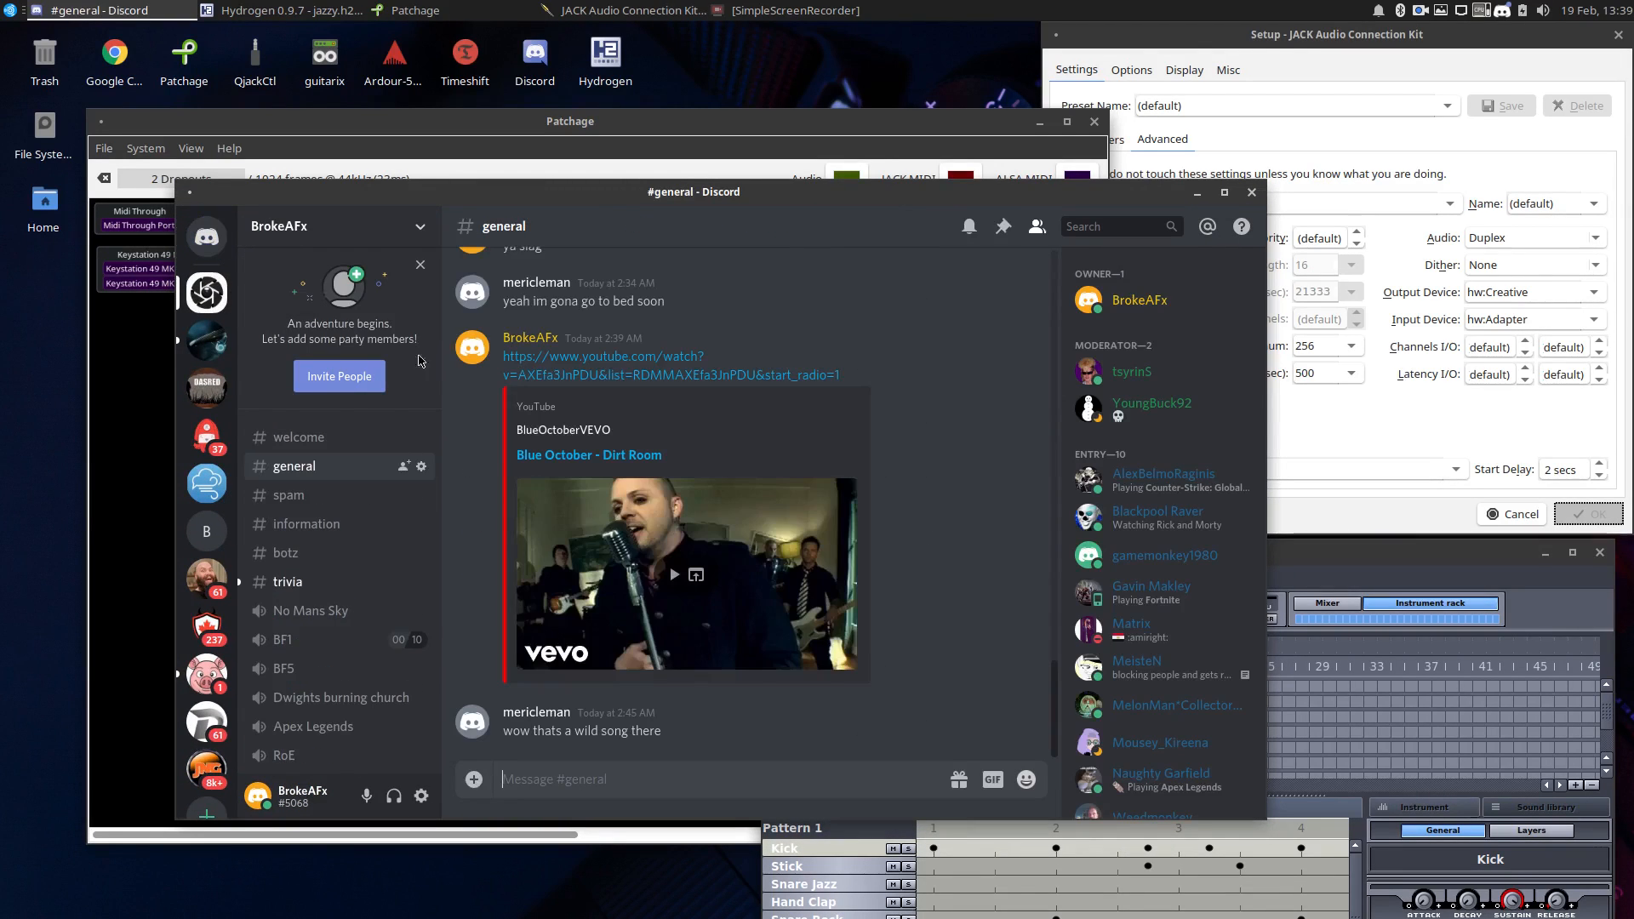
{"action": "scroll", "coordinate": [380, 563], "scroll_direction": "down", "scroll_amount": 4}
{"action": "scroll", "coordinate": [379, 563], "scroll_direction": "up", "scroll_amount": 4}
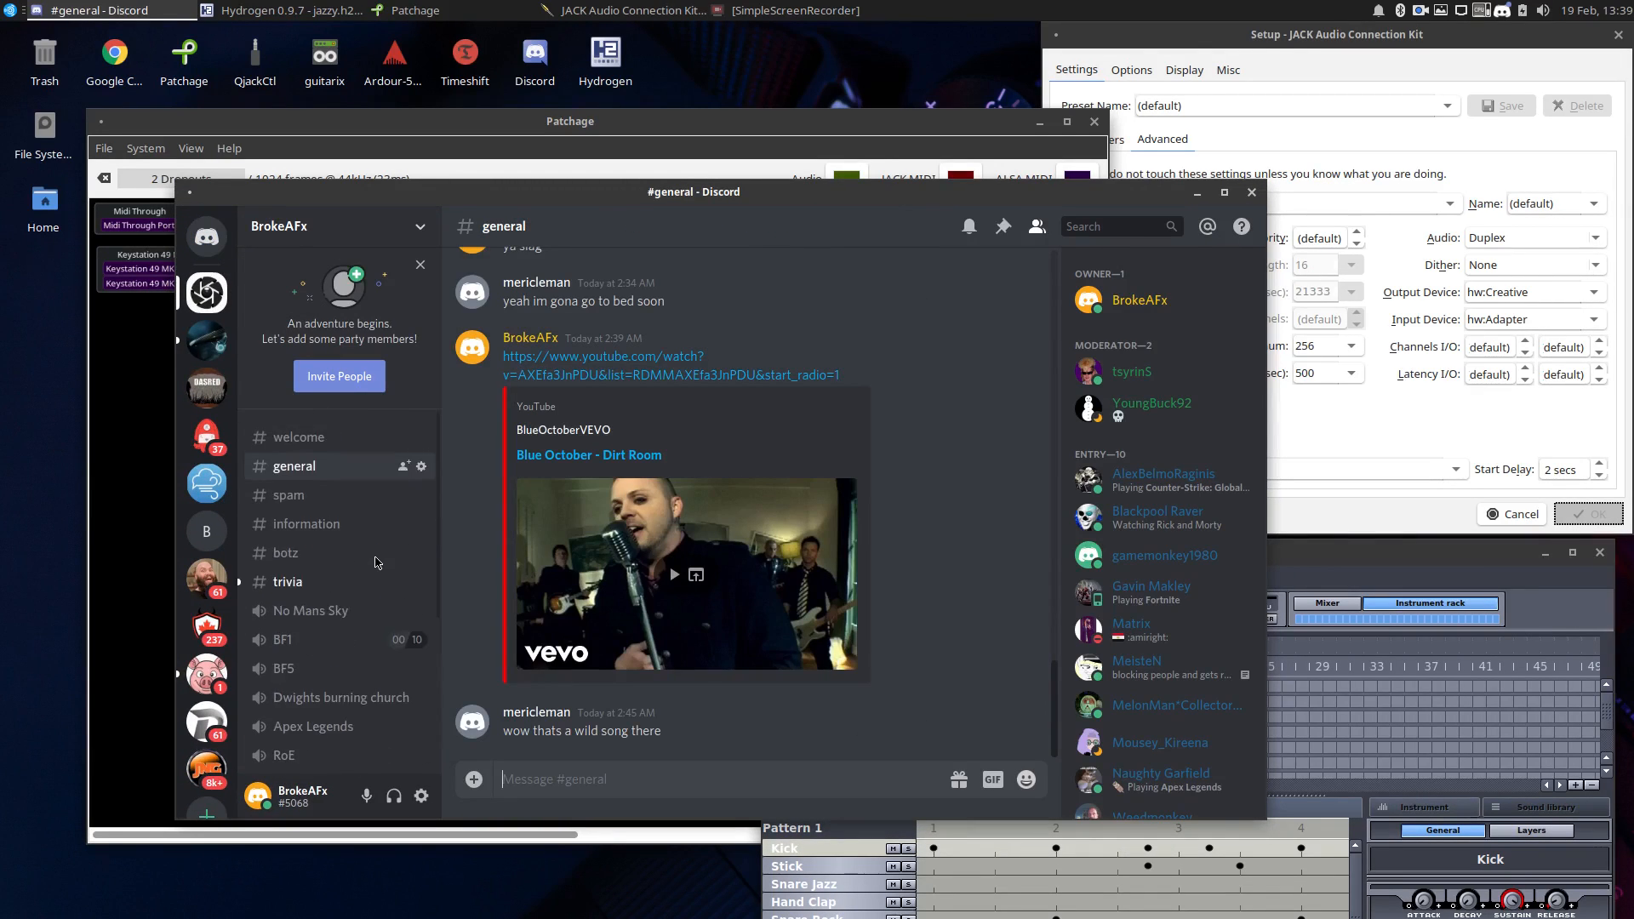
Select Jack source (pulse_source_2) as Discord's voice input device and Jack sink (pulse_sink_2) as its output device.
{"action": "left_click", "coordinate": [422, 796]}
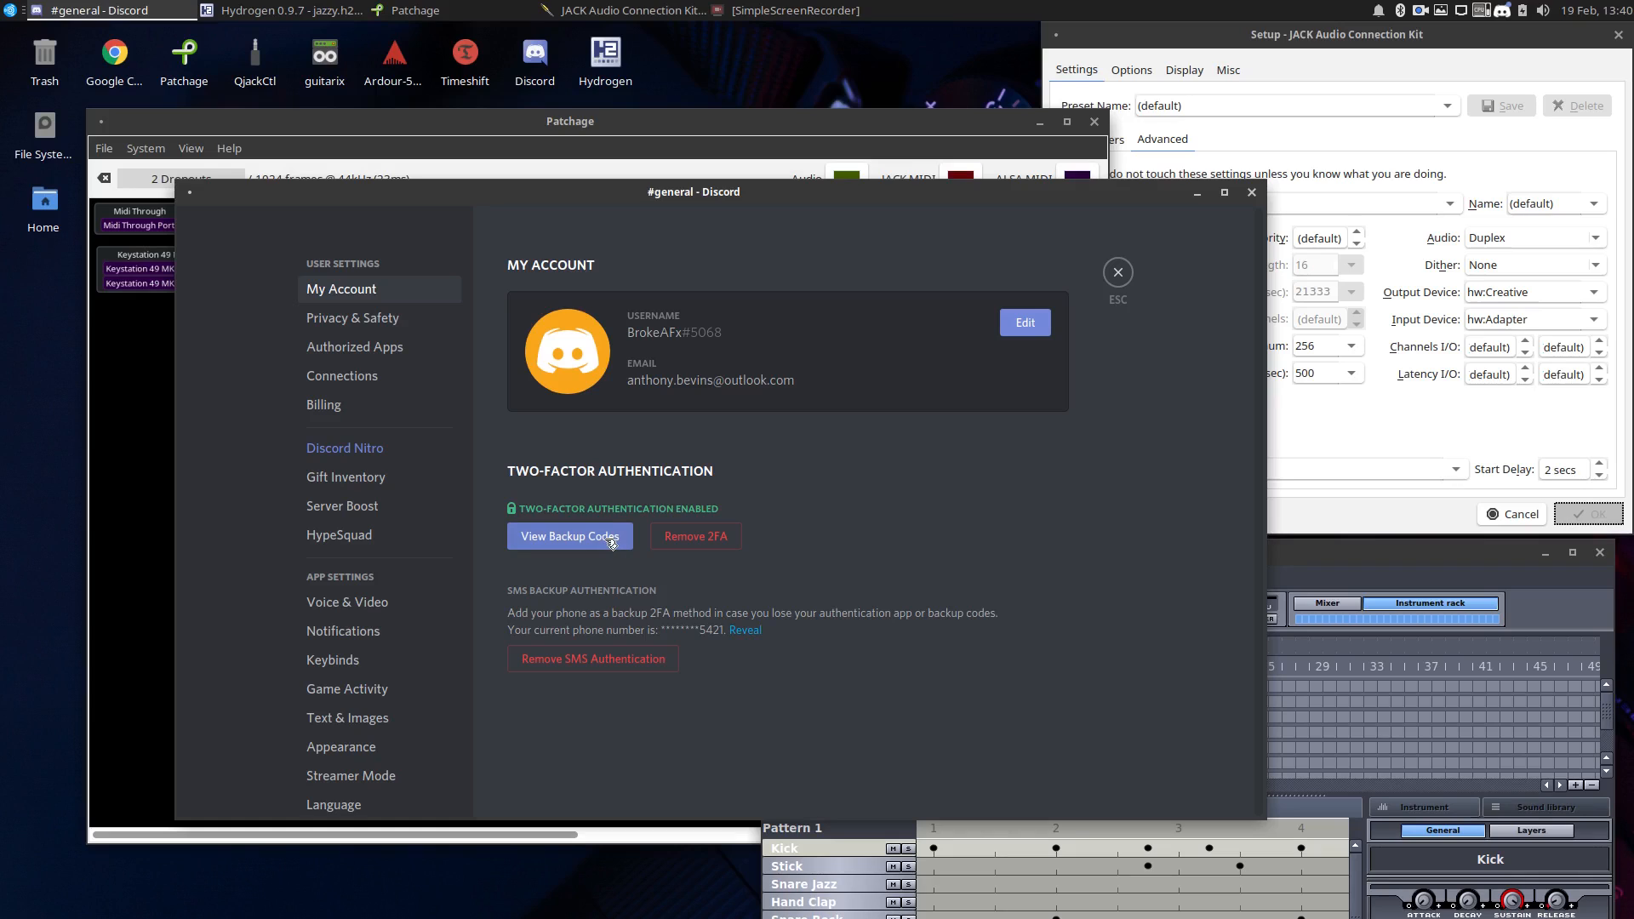
{"action": "left_click", "coordinate": [407, 603]}
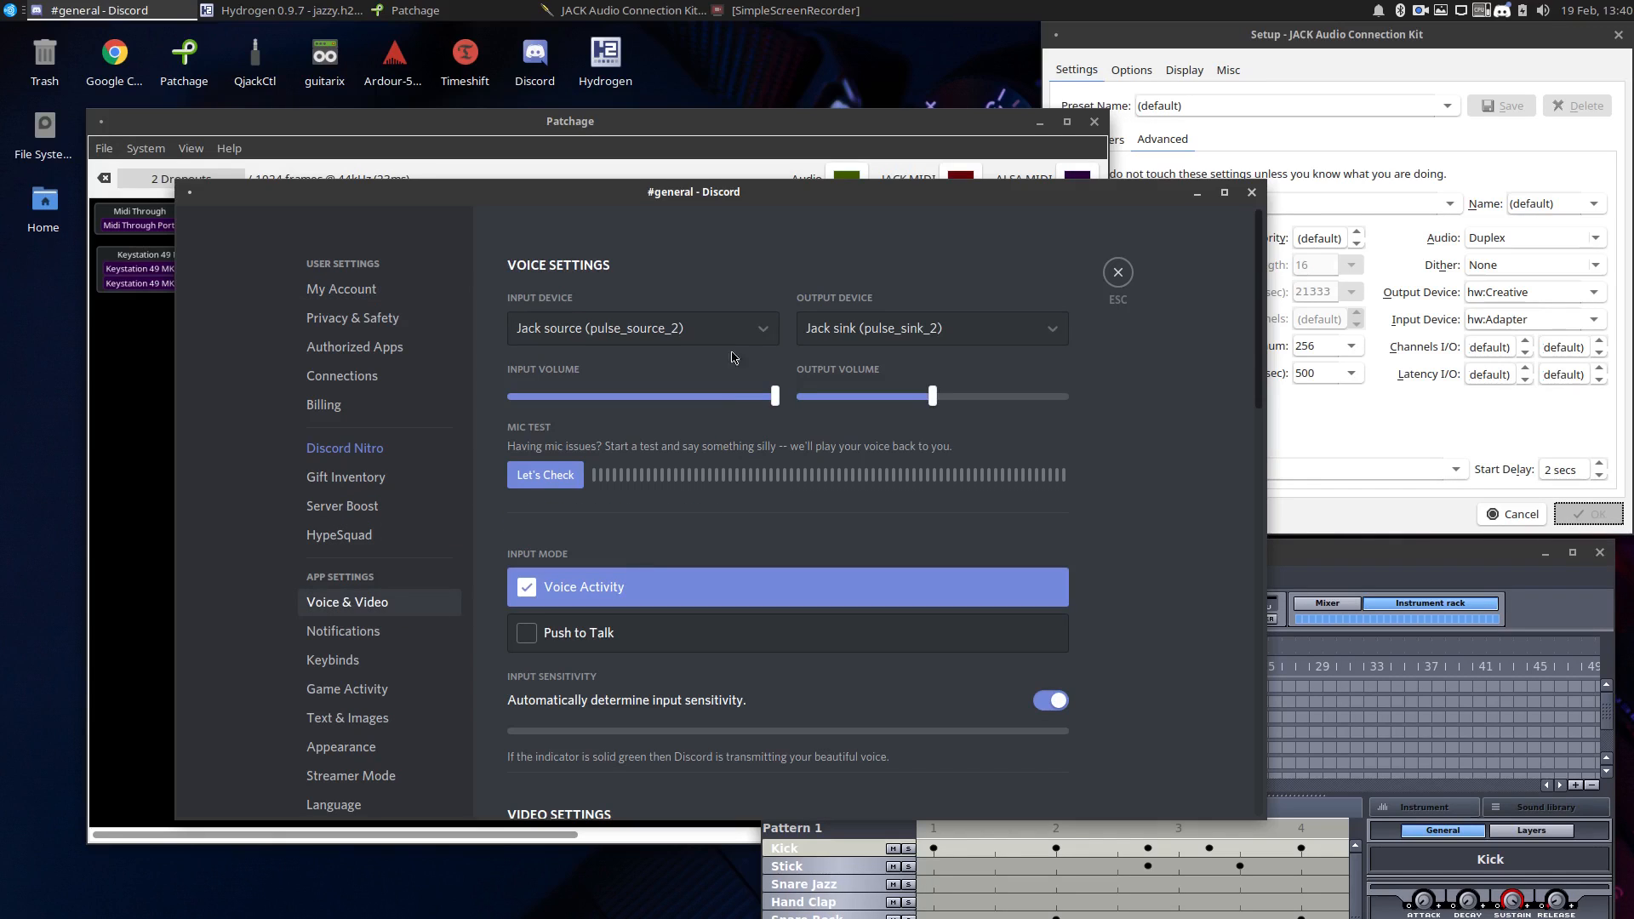
{"action": "left_click", "coordinate": [762, 329]}
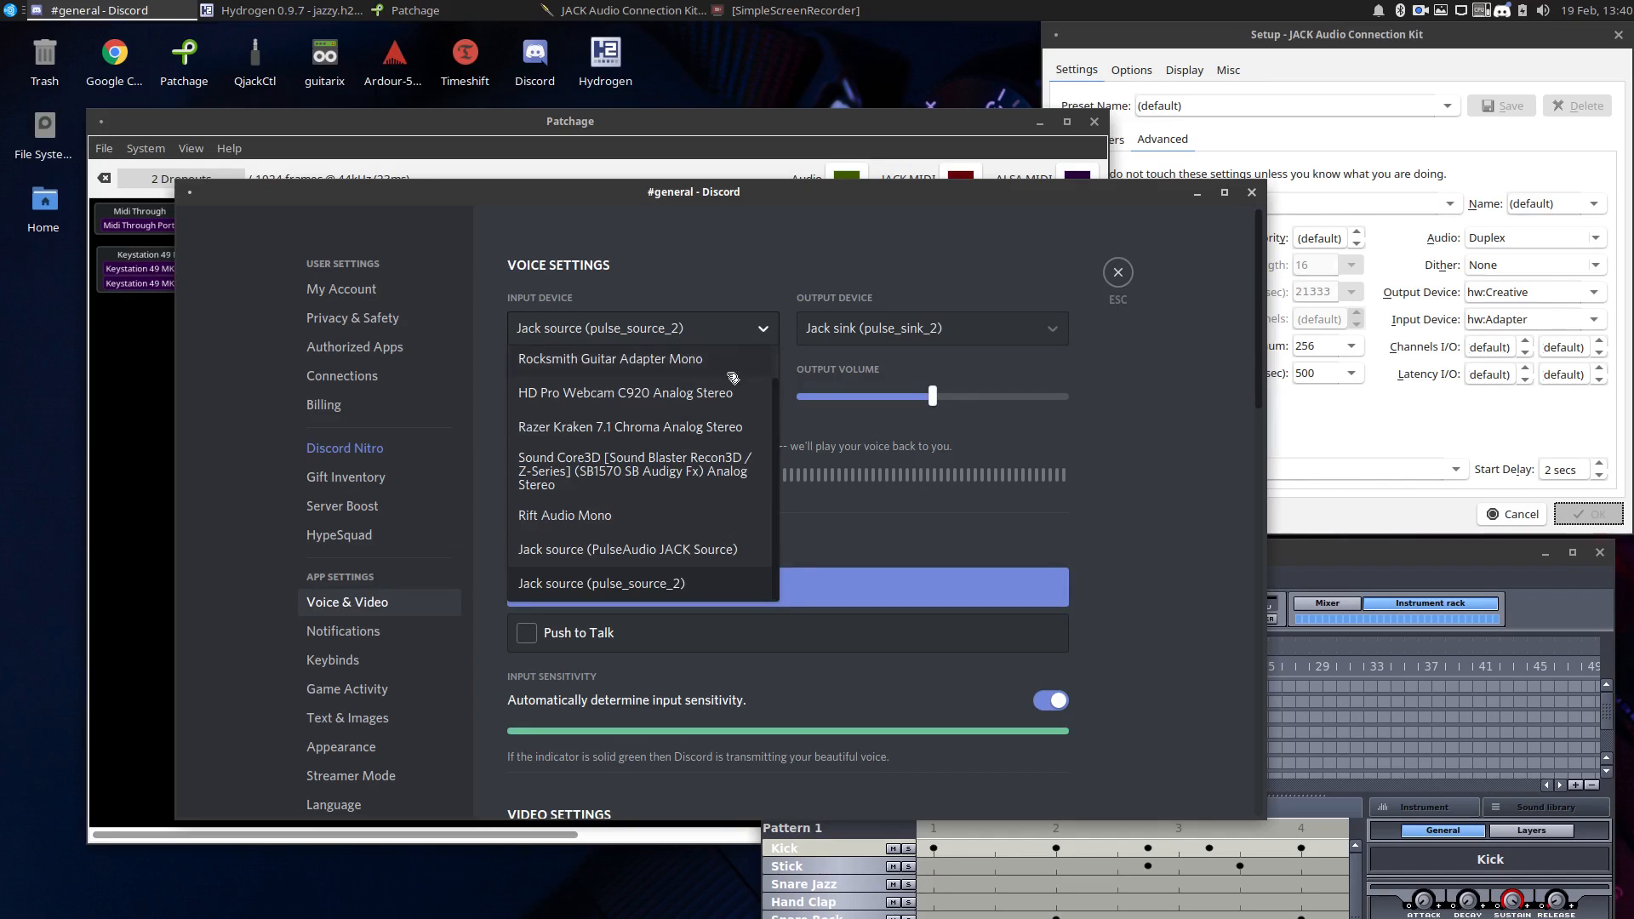
{"action": "left_click", "coordinate": [652, 584]}
{"action": "left_click", "coordinate": [958, 342]}
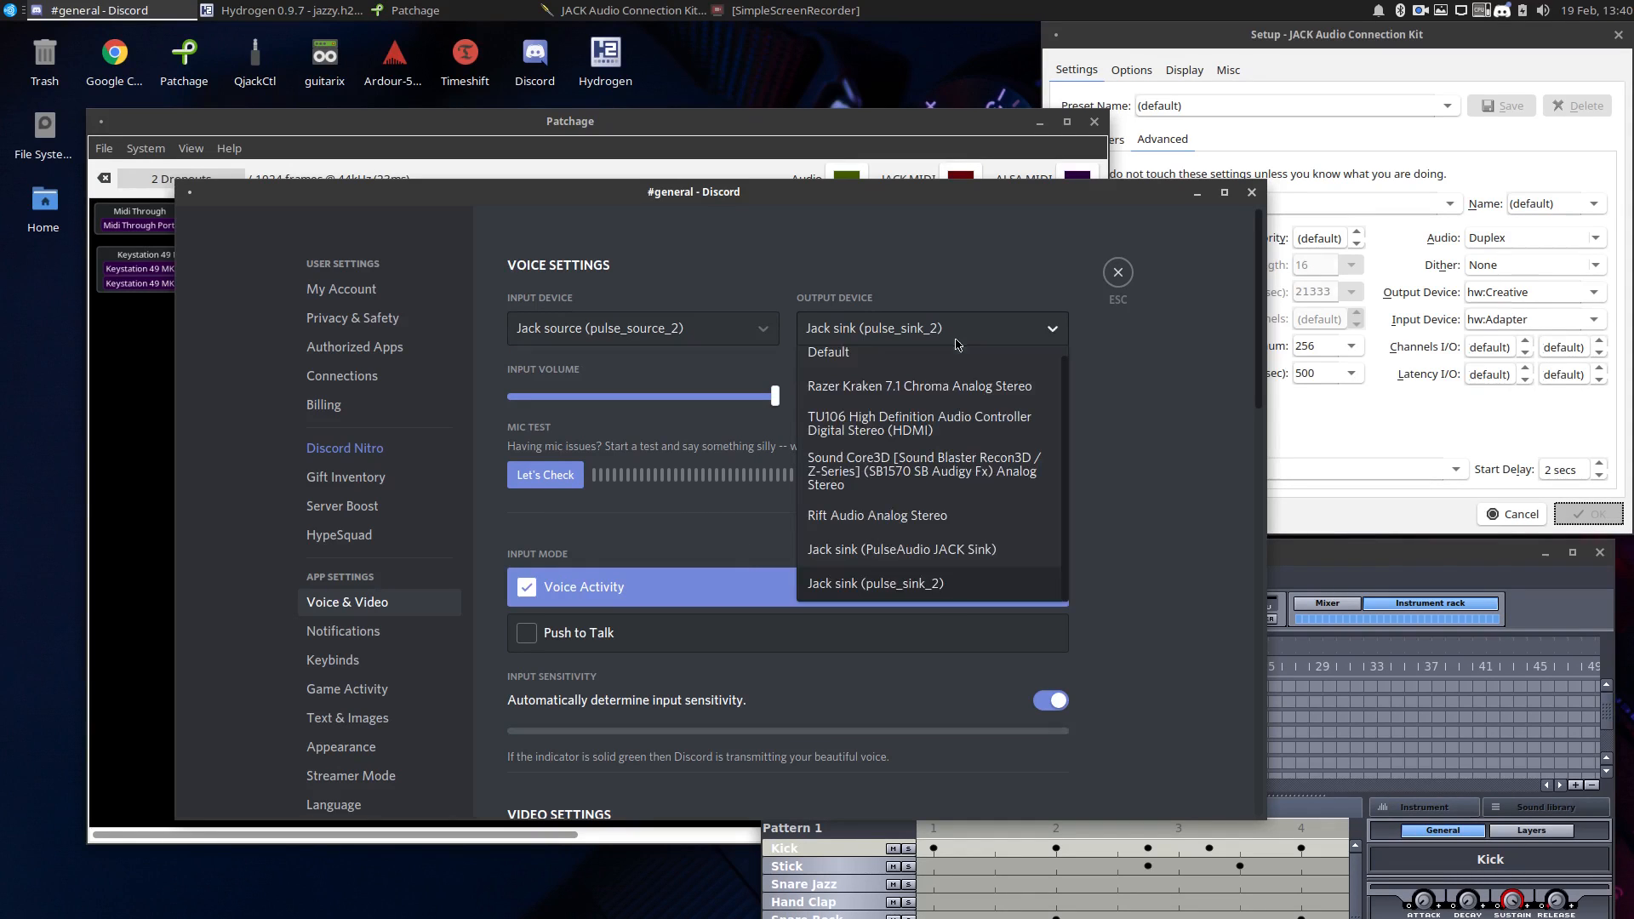
{"action": "left_click", "coordinate": [948, 596]}
{"action": "left_click", "coordinate": [1115, 274]}
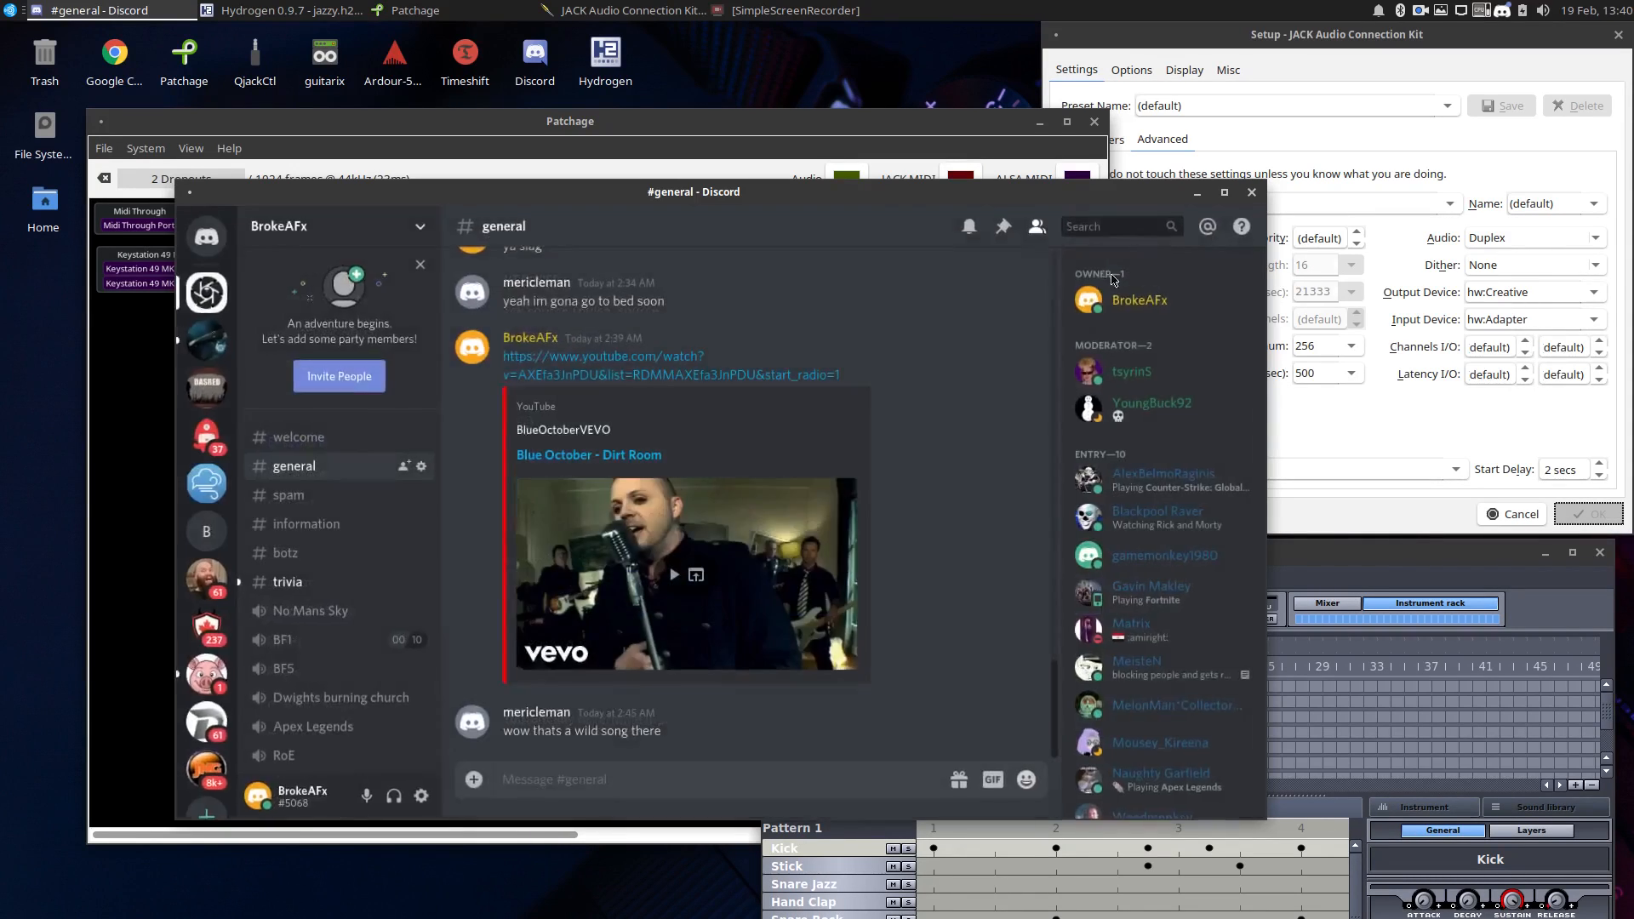
Start the Hydrogen pattern playing and join the BF1 voice channel in Discord.
{"action": "left_click_drag", "start_coordinate": [647, 201], "coordinate": [785, 375]}
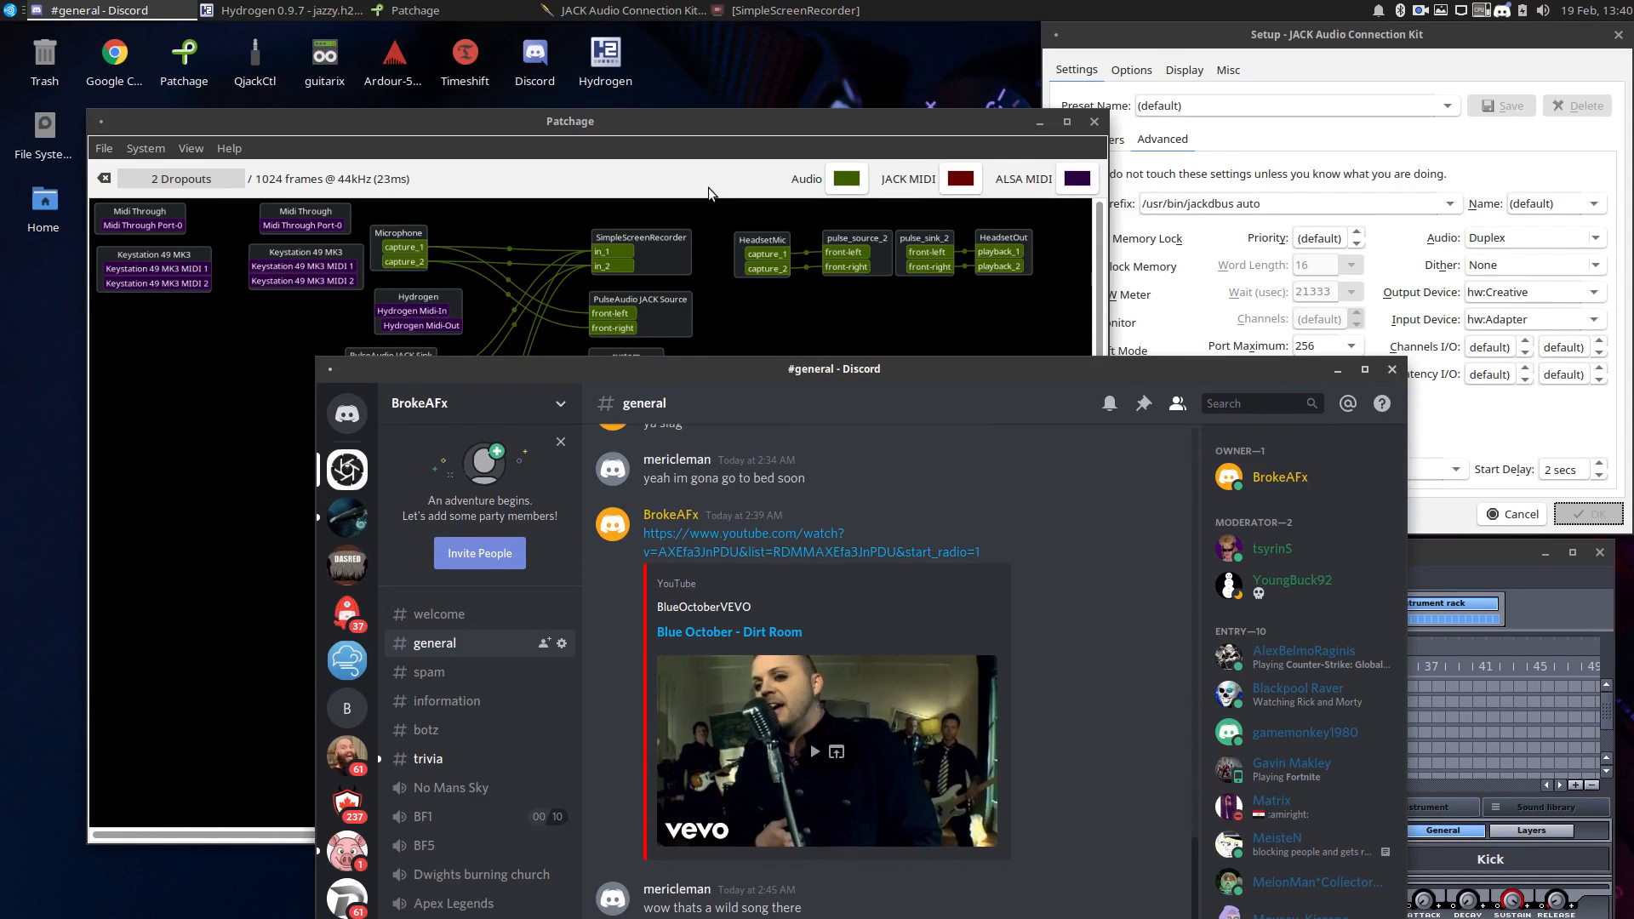
{"action": "left_click", "coordinate": [1416, 568]}
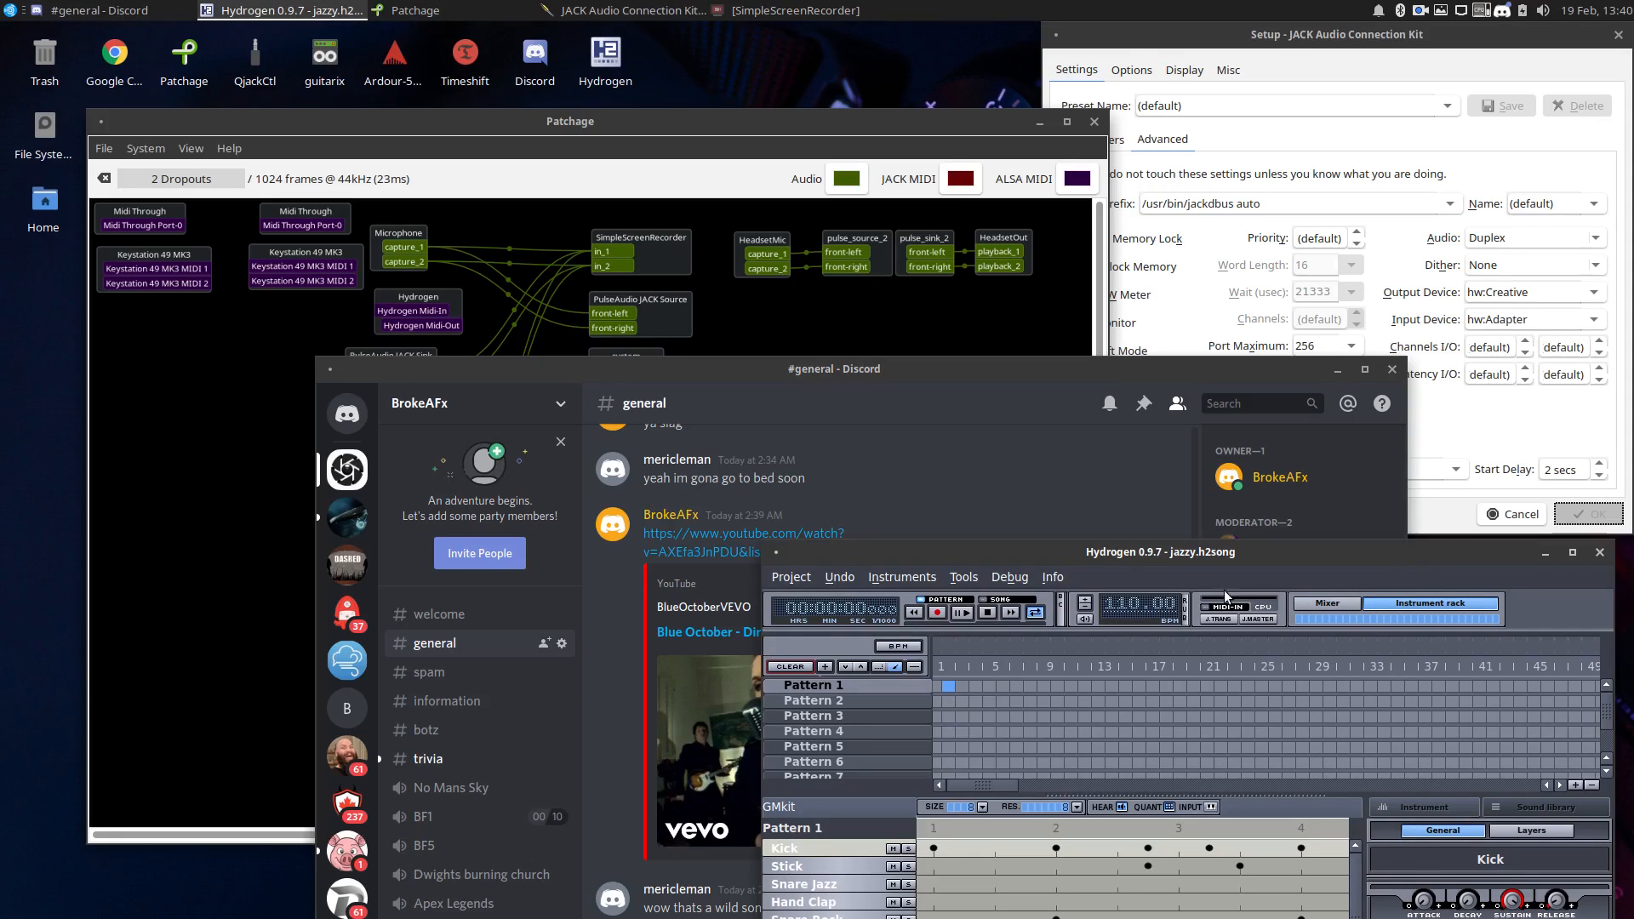
{"action": "left_click", "coordinate": [964, 613]}
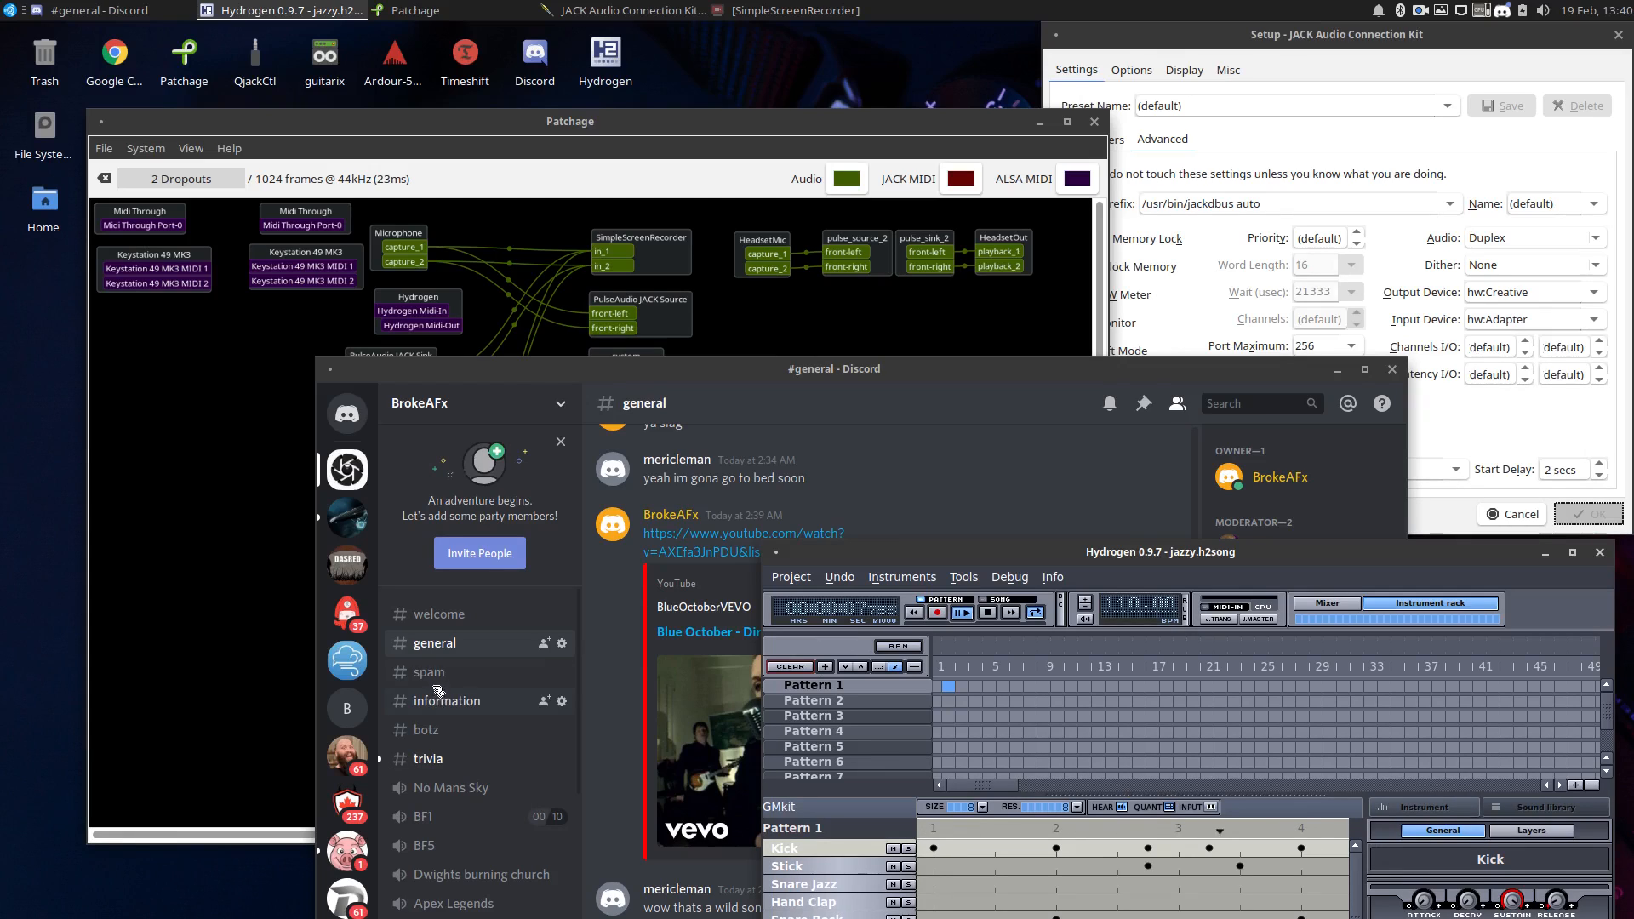
{"action": "left_click", "coordinate": [440, 825]}
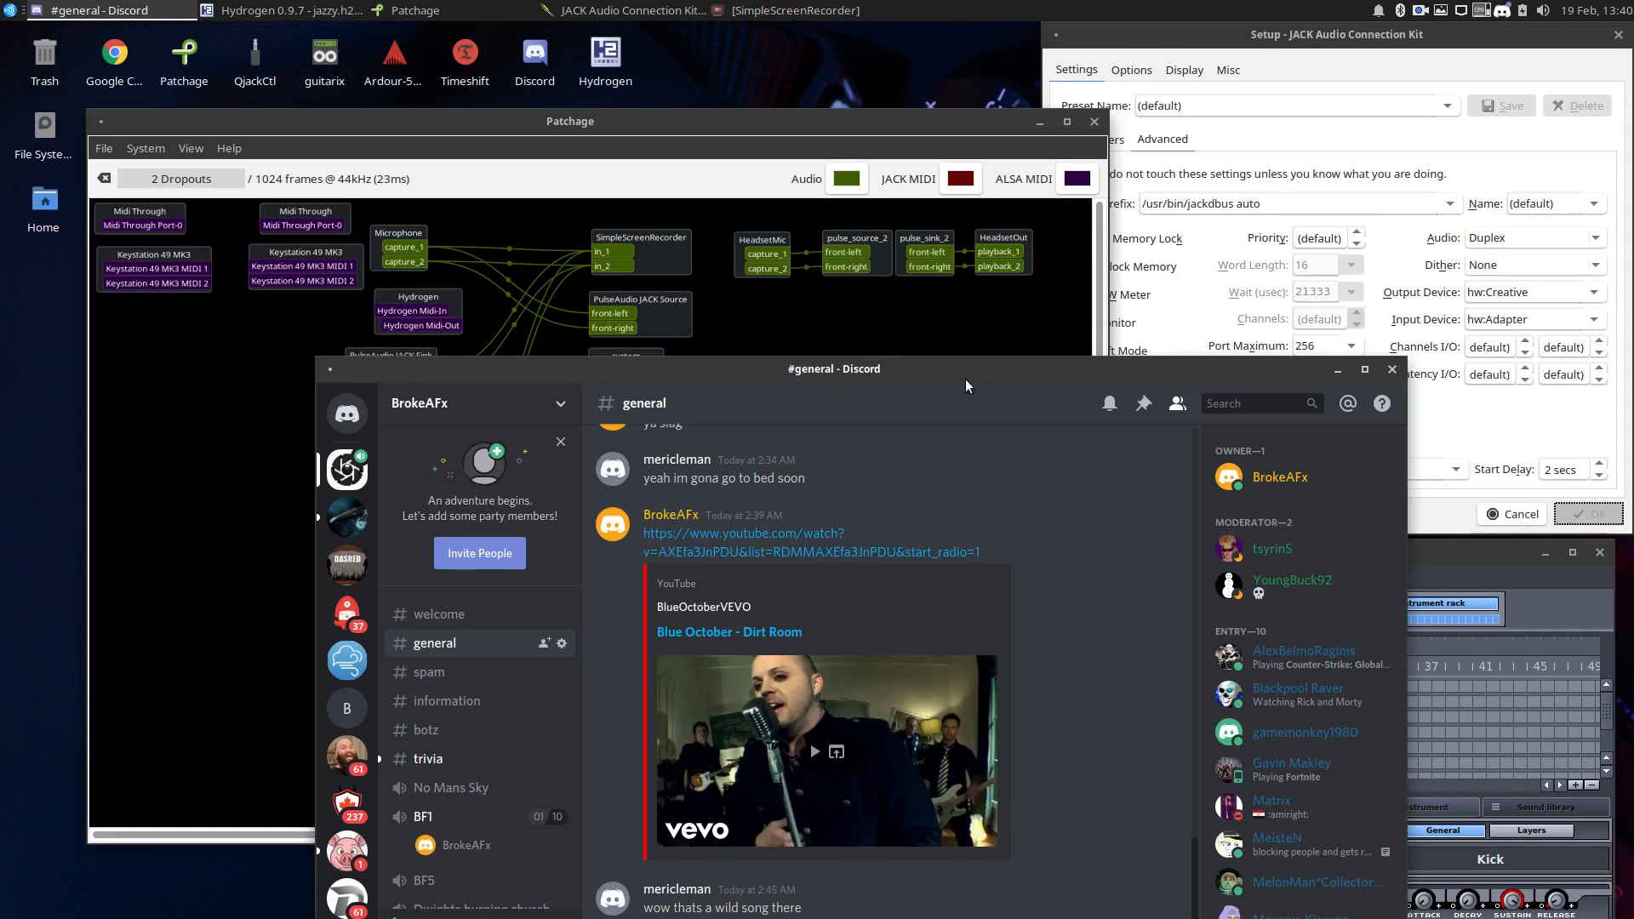
Stop the Hydrogen pattern and return to the Discord window.
{"action": "left_click", "coordinate": [1411, 553]}
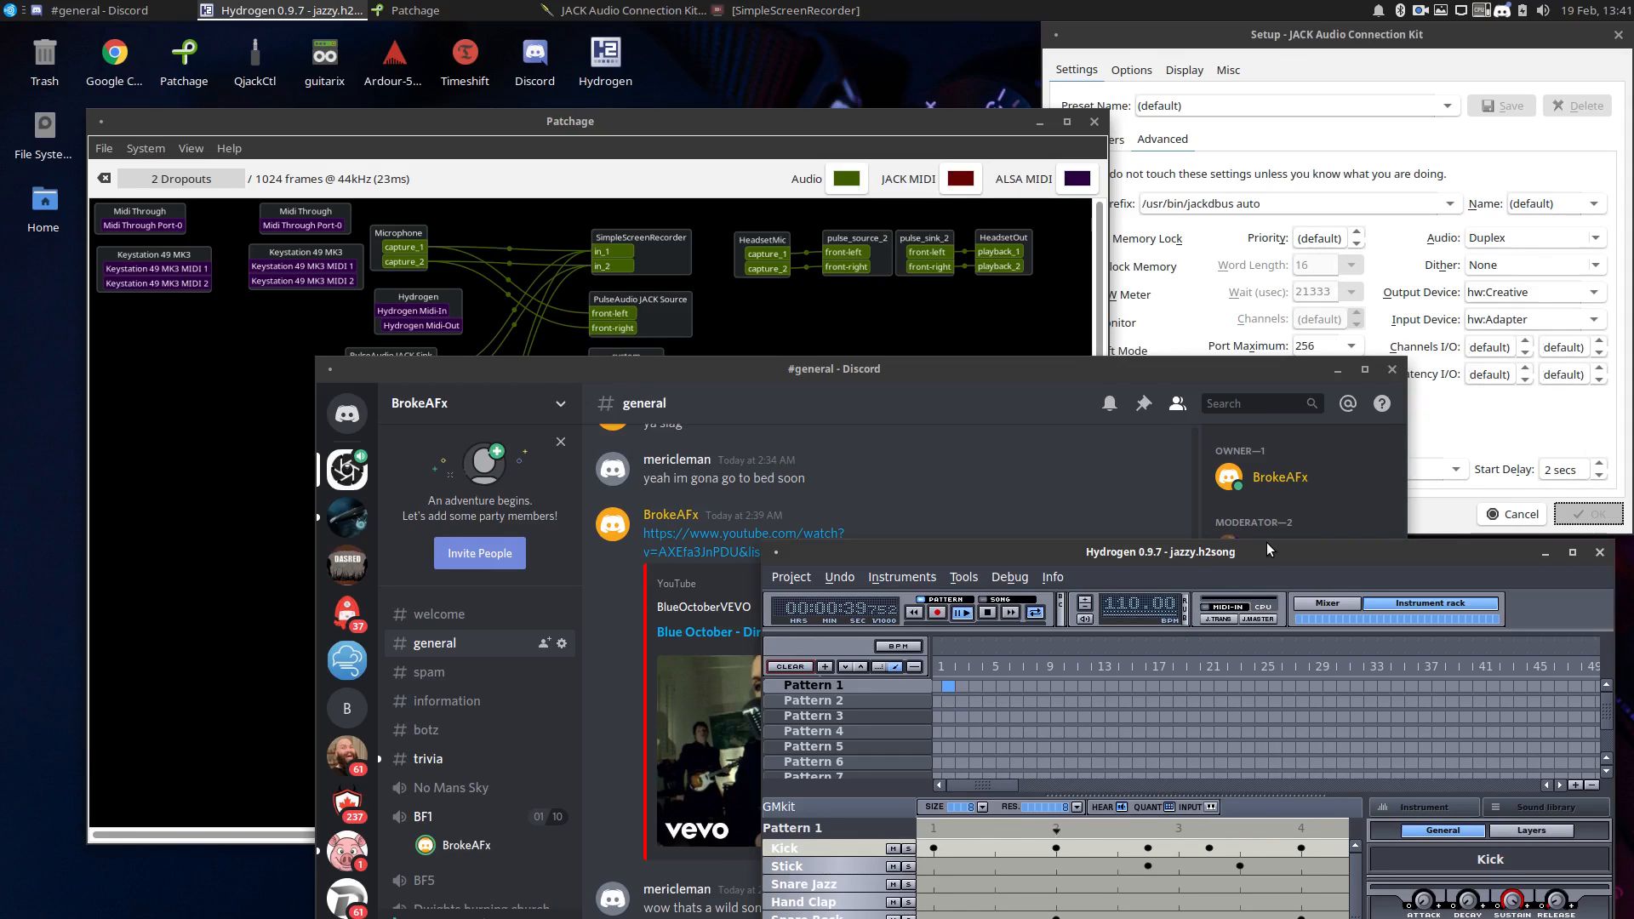
{"action": "left_click", "coordinate": [988, 613]}
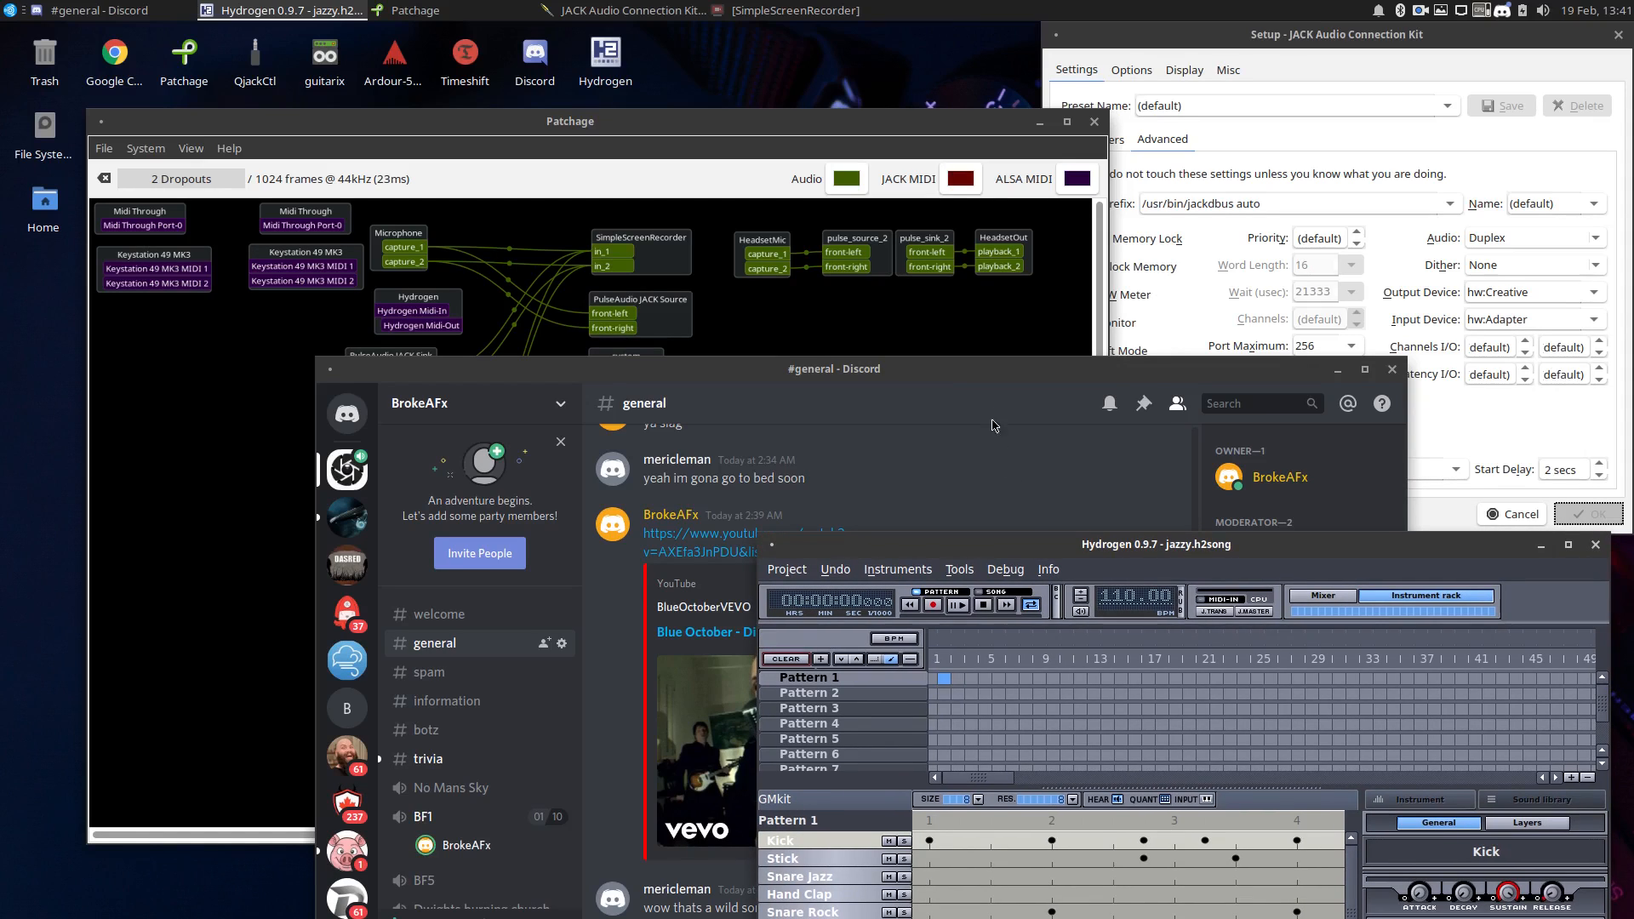
{"action": "left_click", "coordinate": [977, 393]}
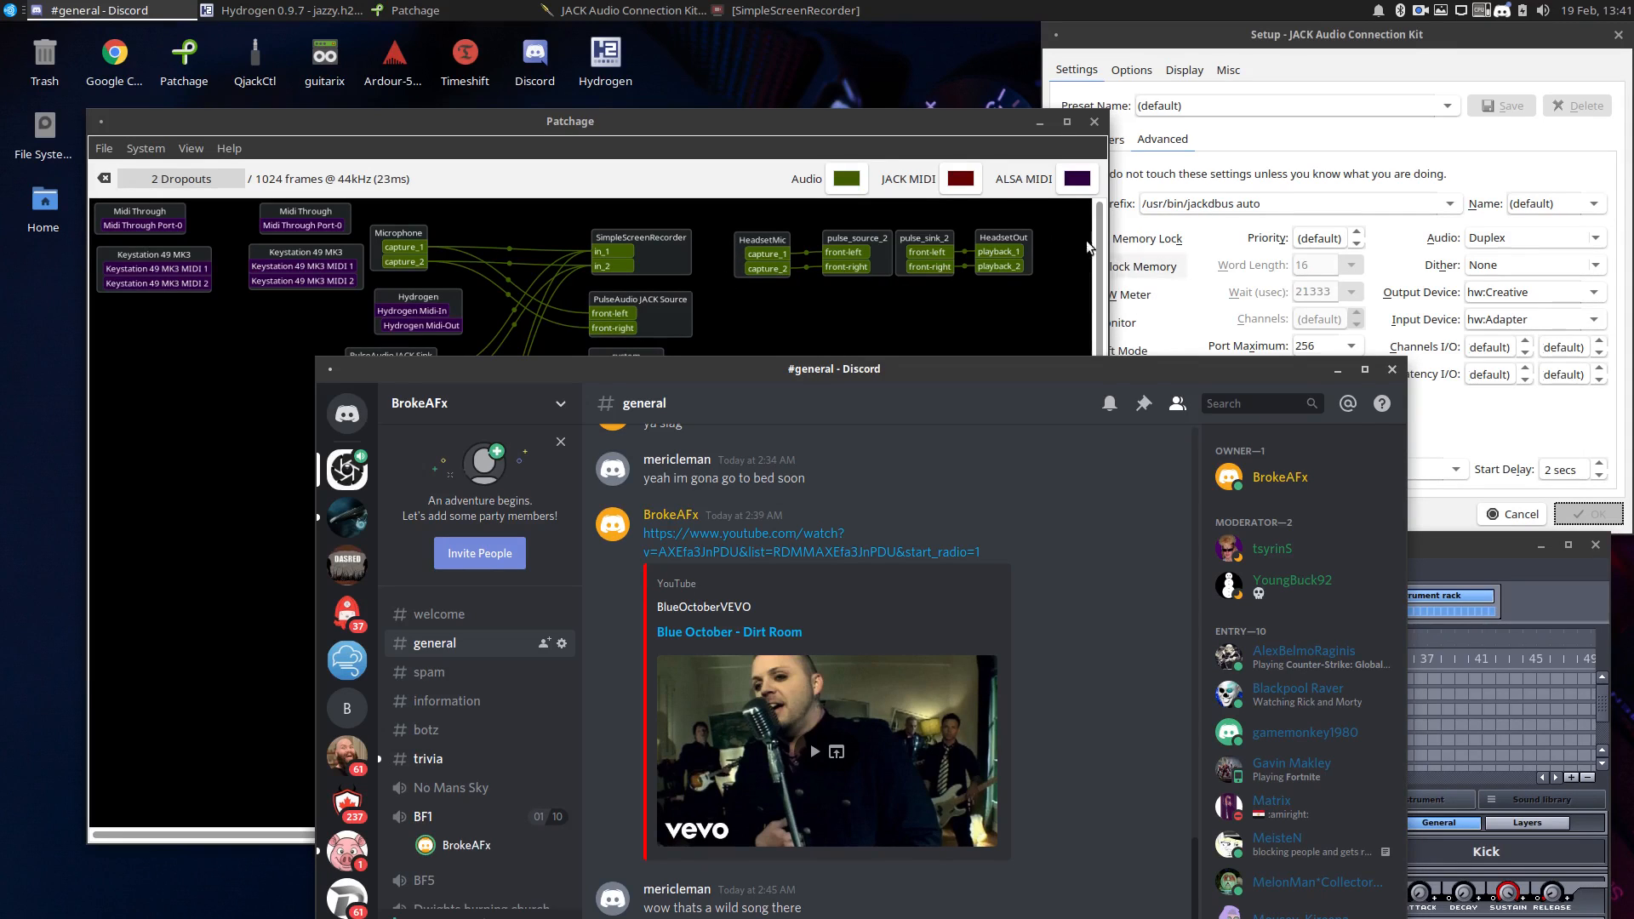
Reposition the Discord window and bring Patchage to the front to examine the headset and PulseAudio routing.
{"action": "left_click_drag", "start_coordinate": [847, 373], "coordinate": [812, 589]}
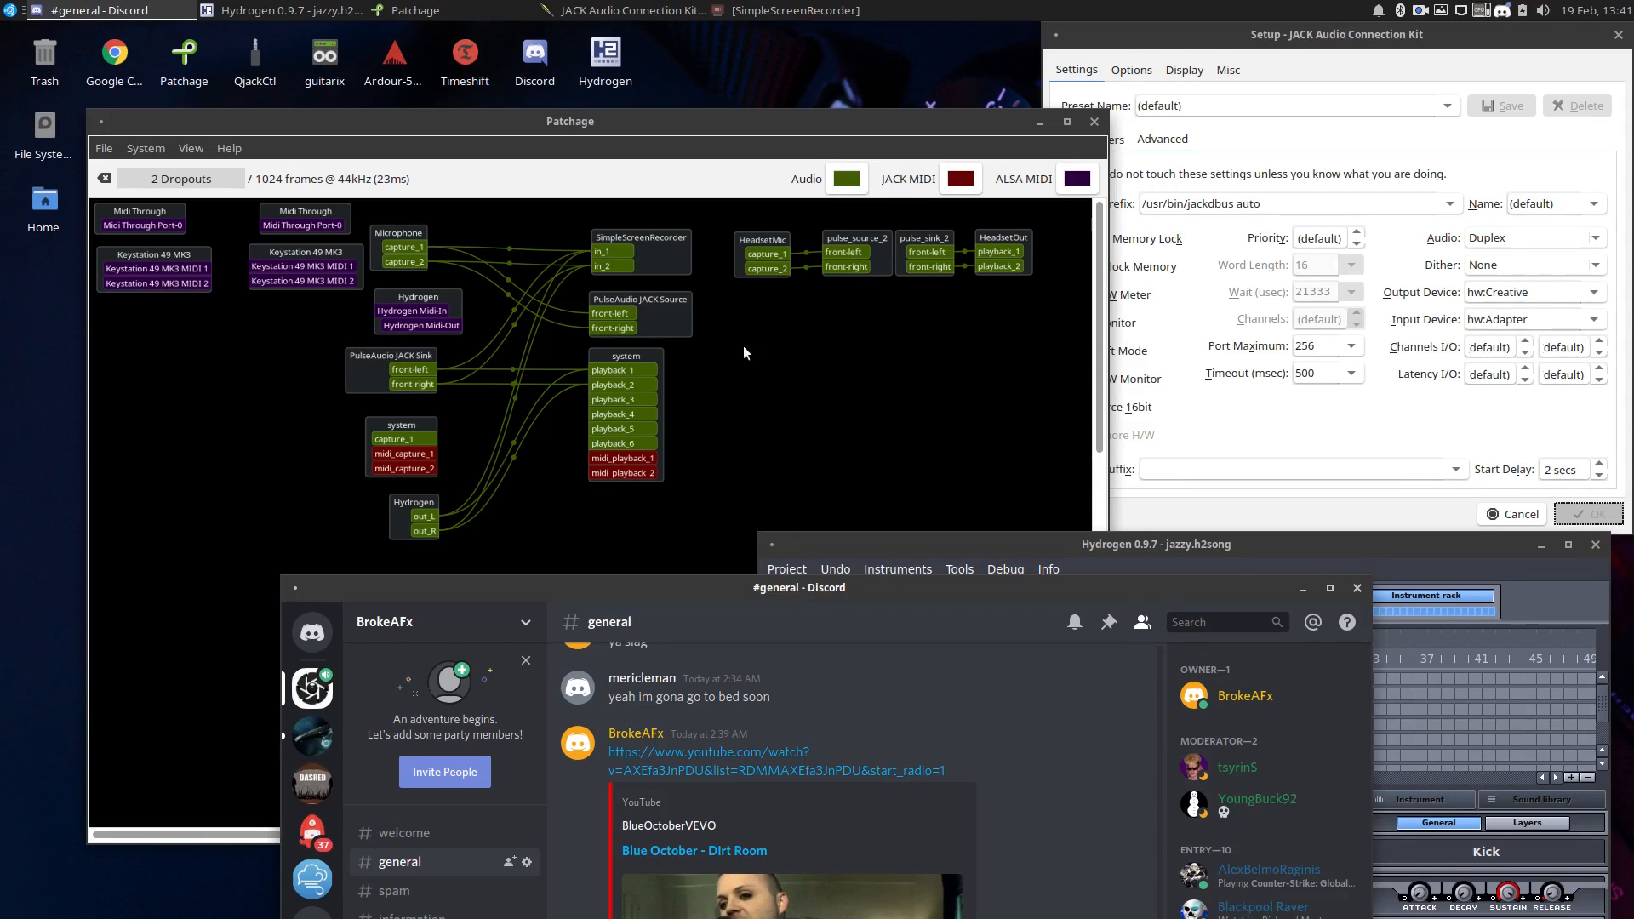
{"action": "left_click_drag", "start_coordinate": [952, 585], "coordinate": [1140, 288]}
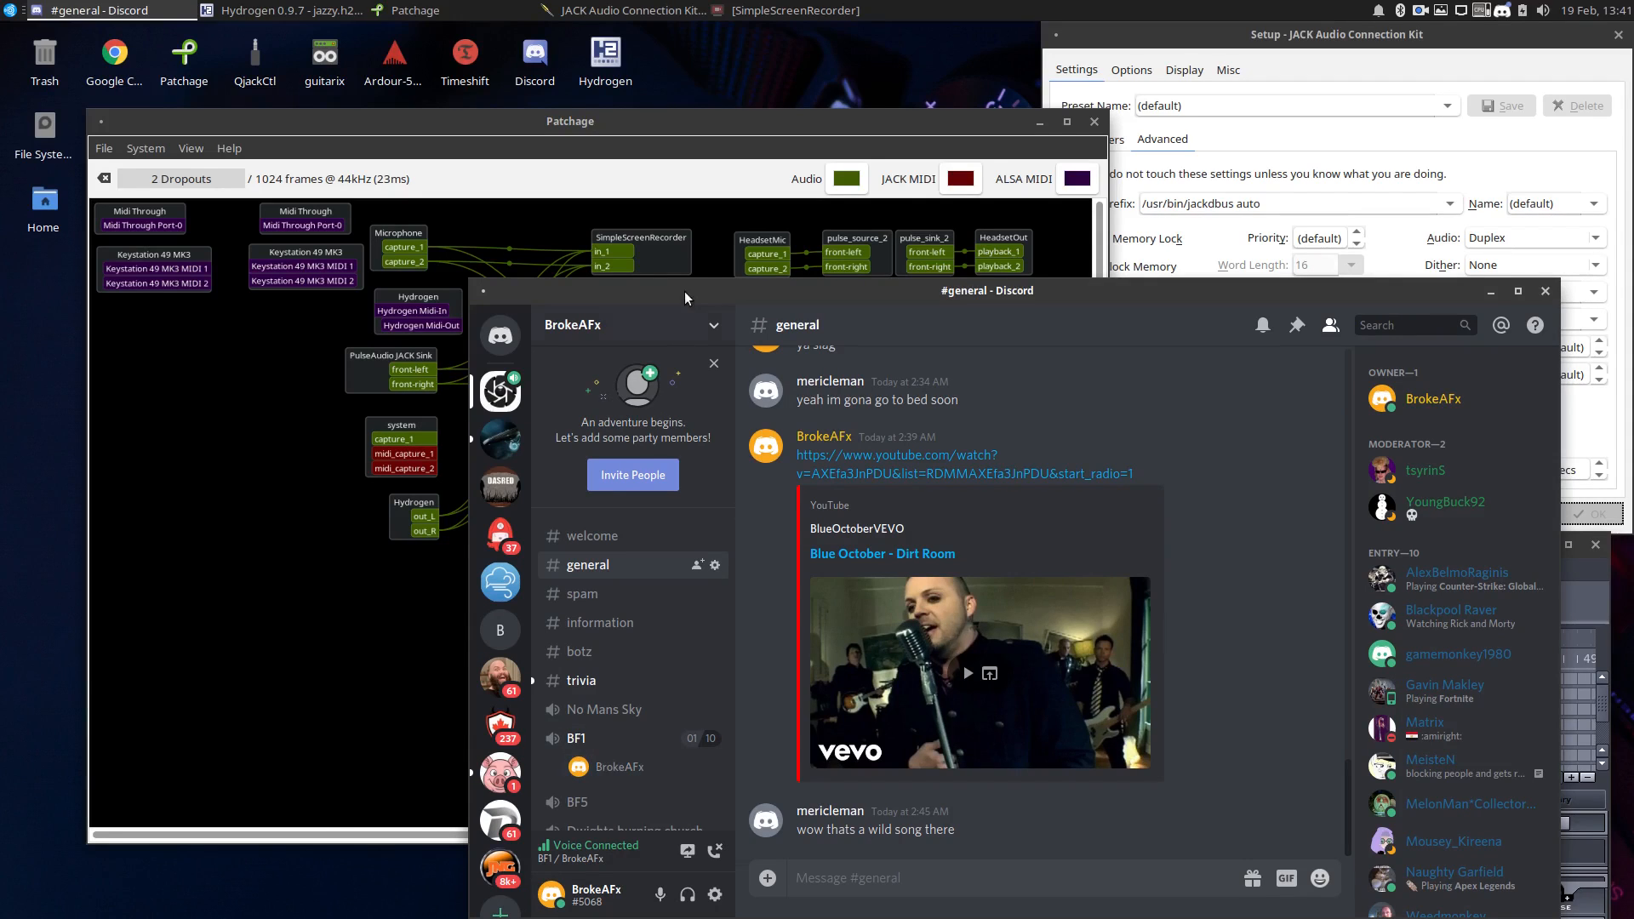
{"action": "left_click_drag", "start_coordinate": [685, 291], "coordinate": [687, 564]}
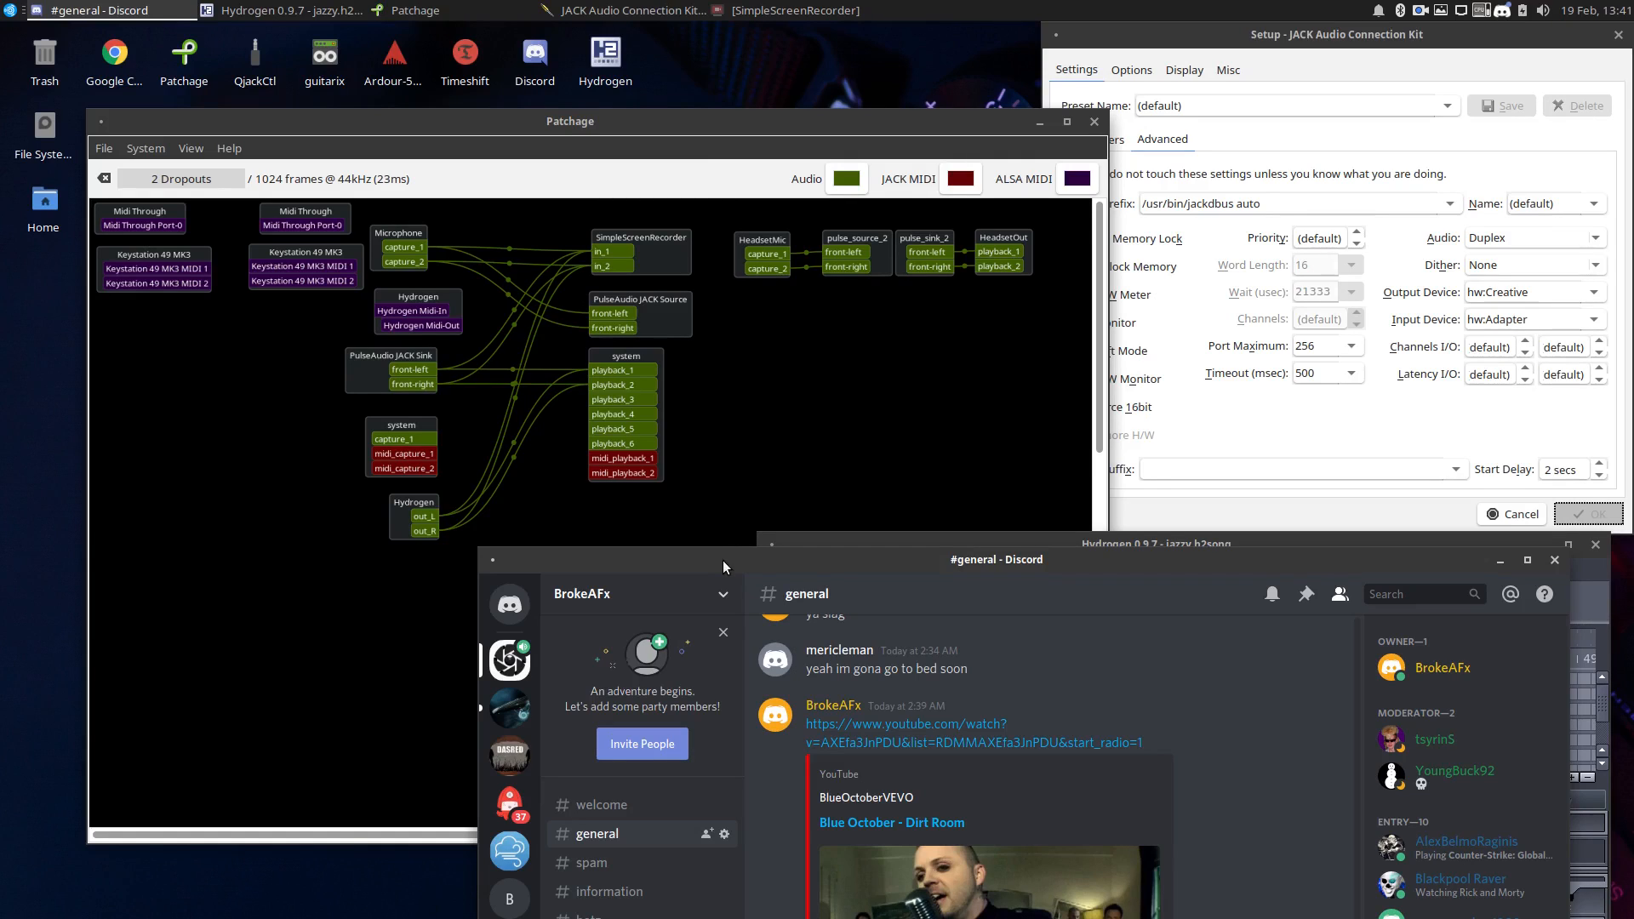
{"action": "left_click_drag", "start_coordinate": [723, 564], "coordinate": [749, 497]}
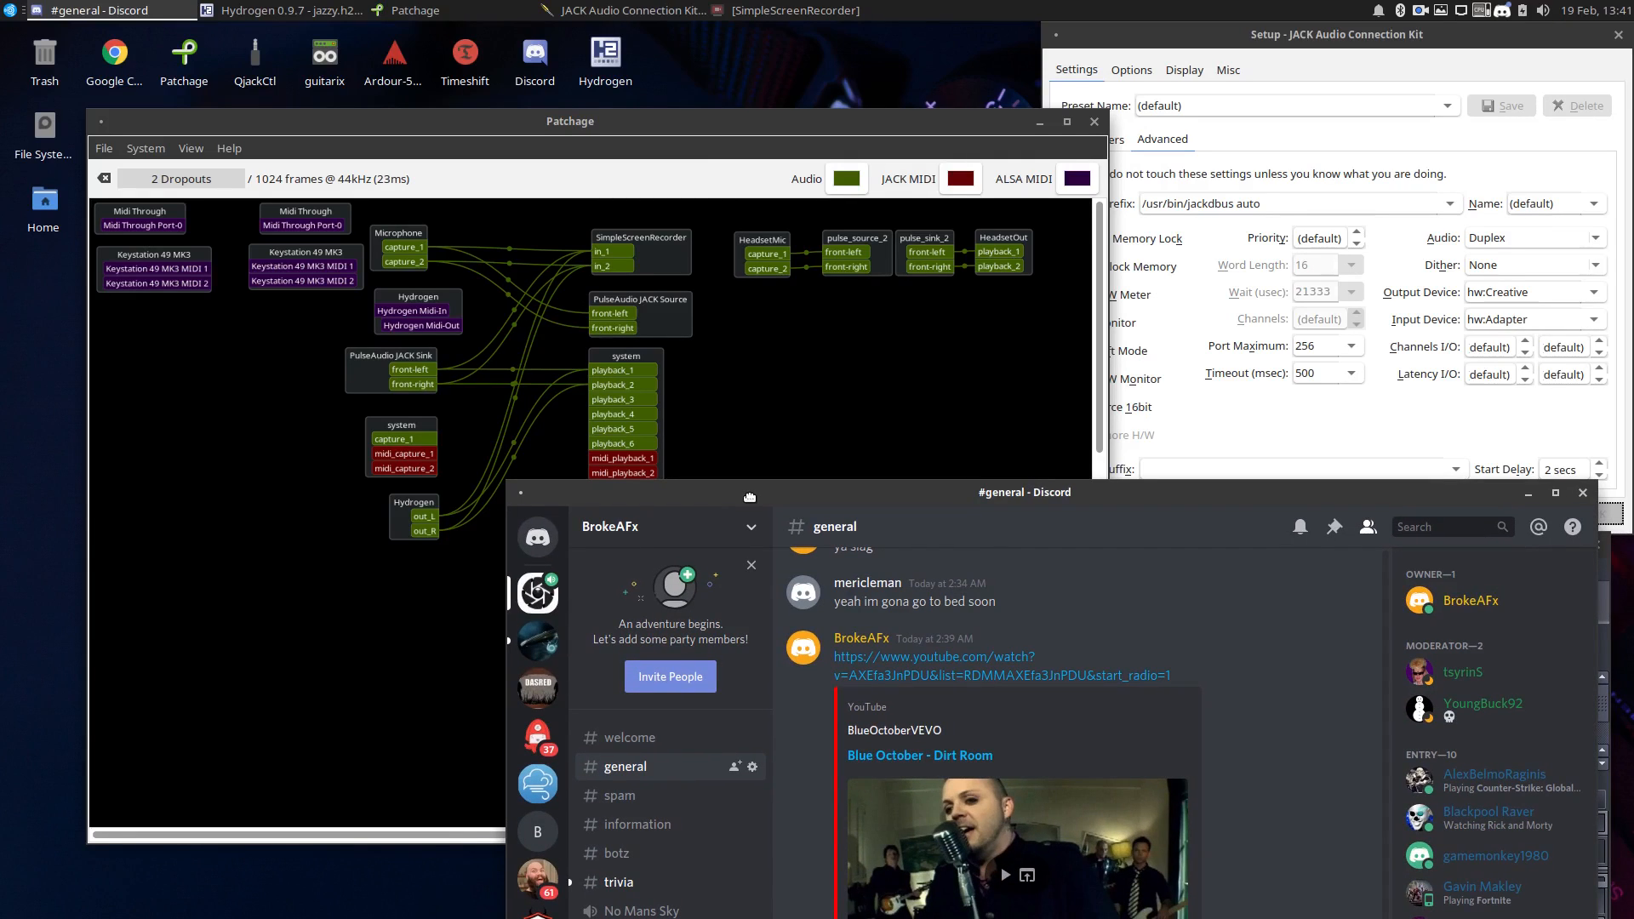
{"action": "left_click_drag", "start_coordinate": [749, 497], "coordinate": [793, 356]}
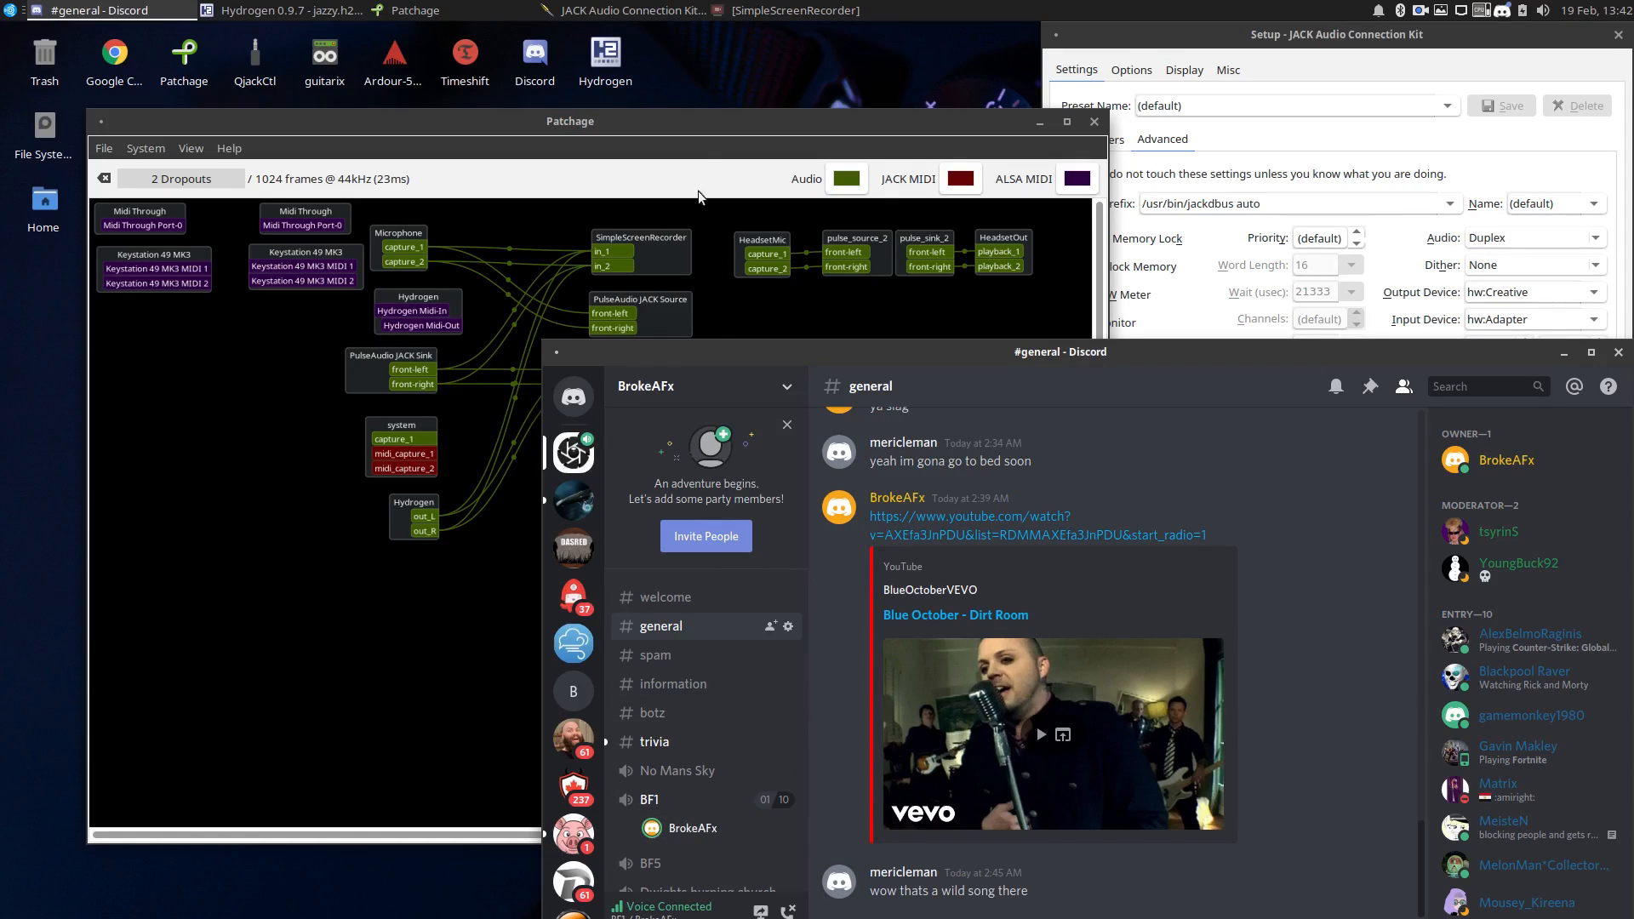
{"action": "left_click", "coordinate": [698, 126]}
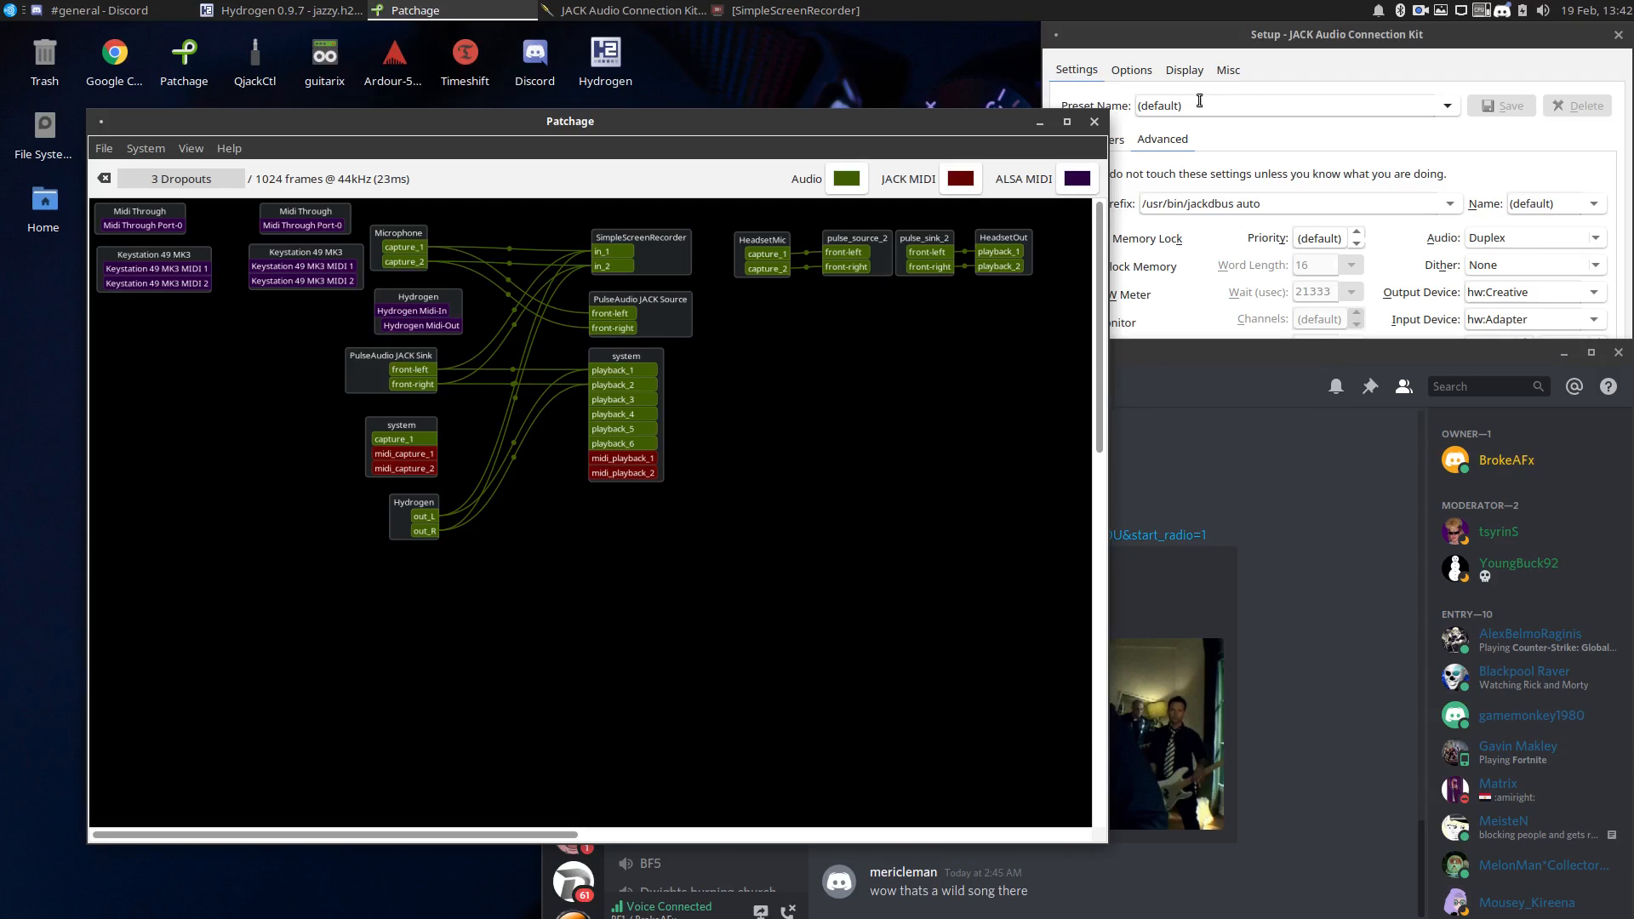
Review the JACK server's Parameters and Advanced settings, close the setup, and minimize the JACK Audio Connection Kit window.
{"action": "left_click", "coordinate": [1270, 39]}
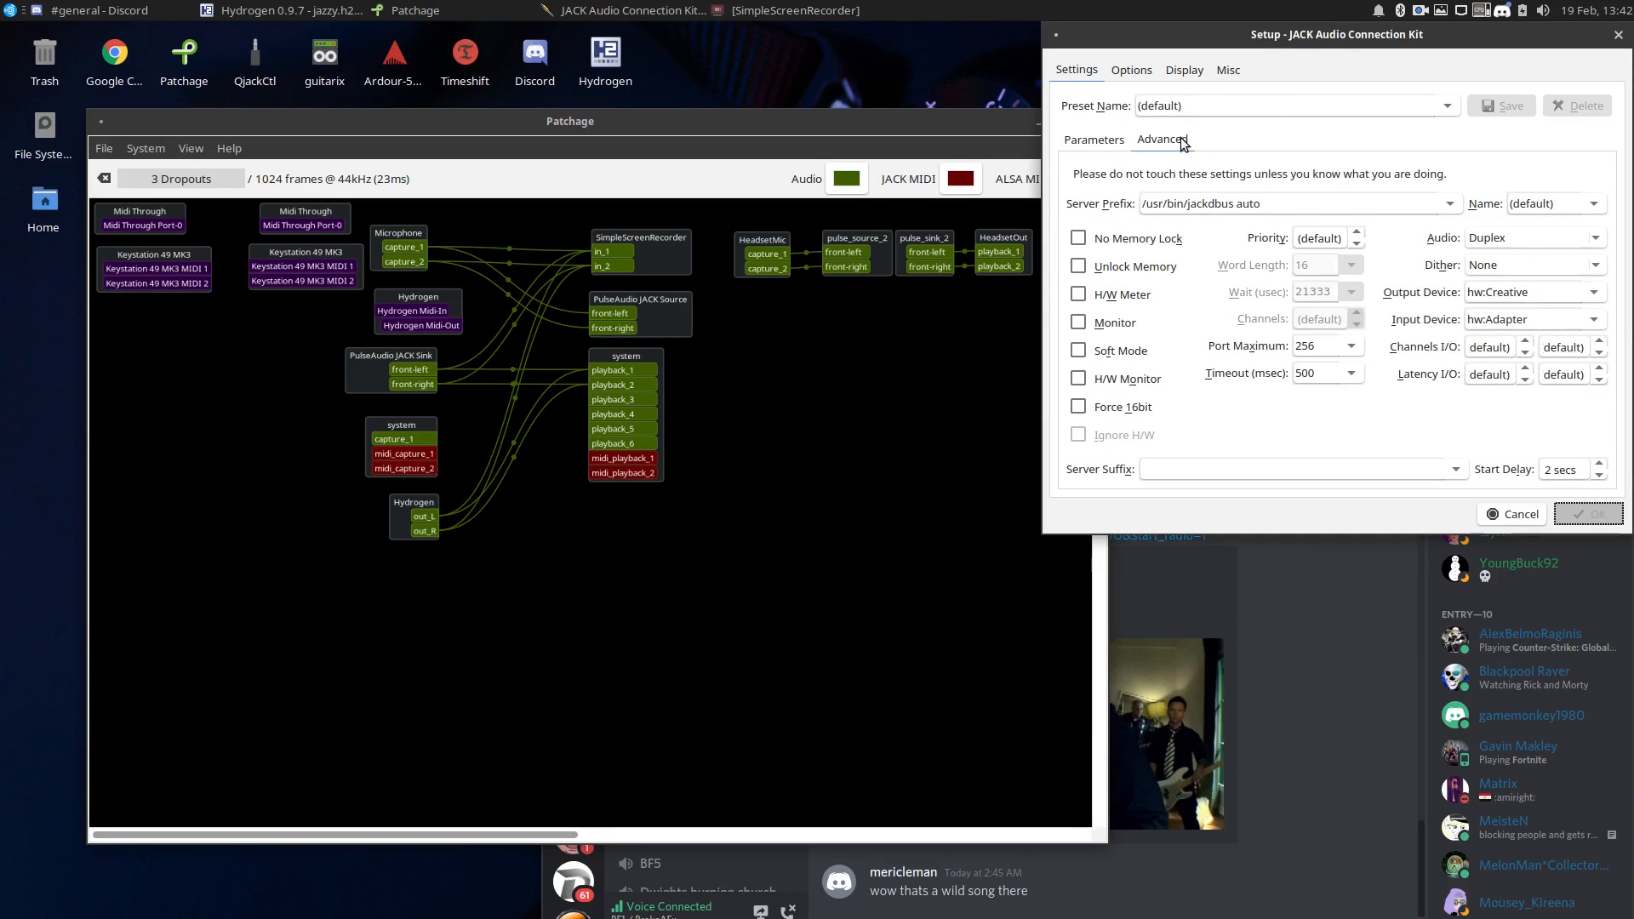
{"action": "left_click", "coordinate": [1116, 139]}
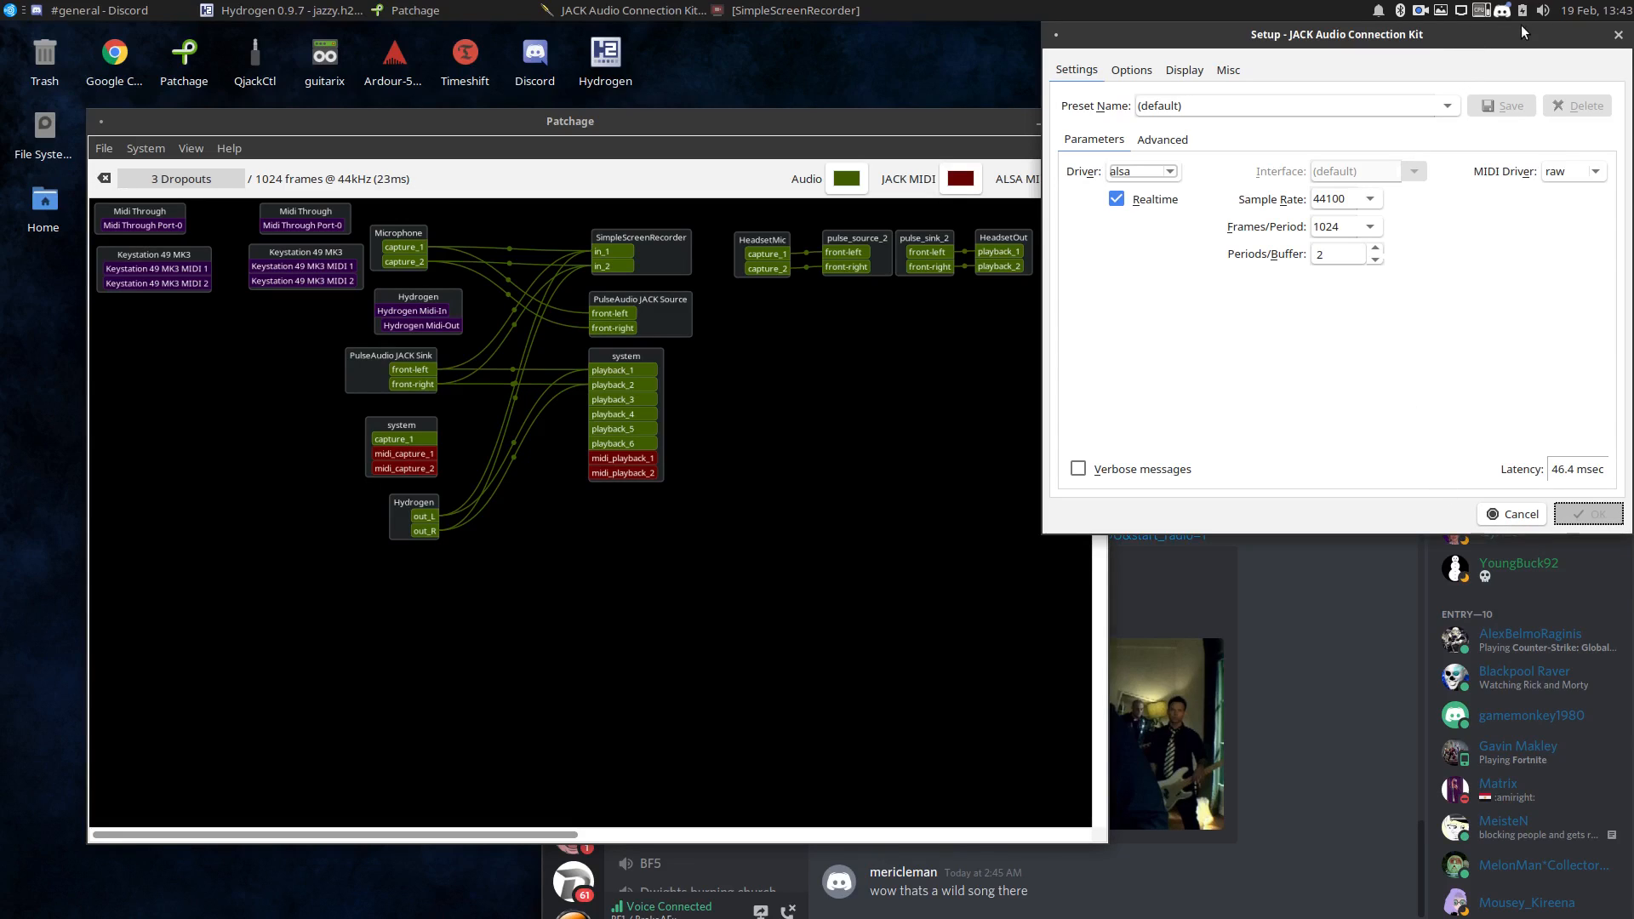
{"action": "left_click", "coordinate": [1147, 143]}
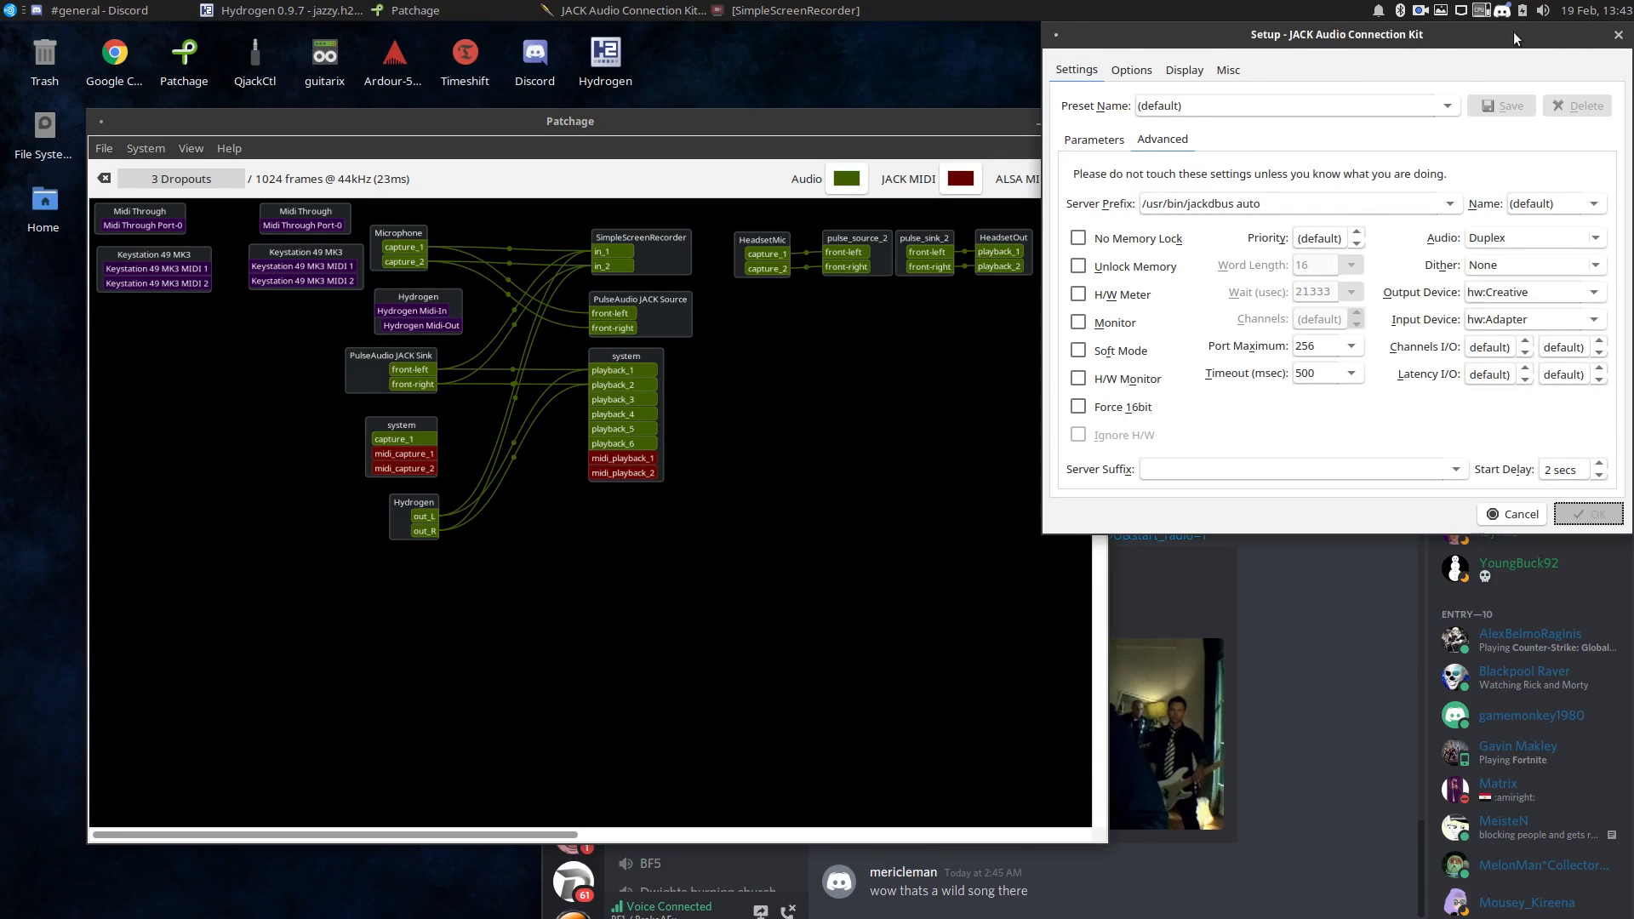
{"action": "left_click", "coordinate": [1618, 35]}
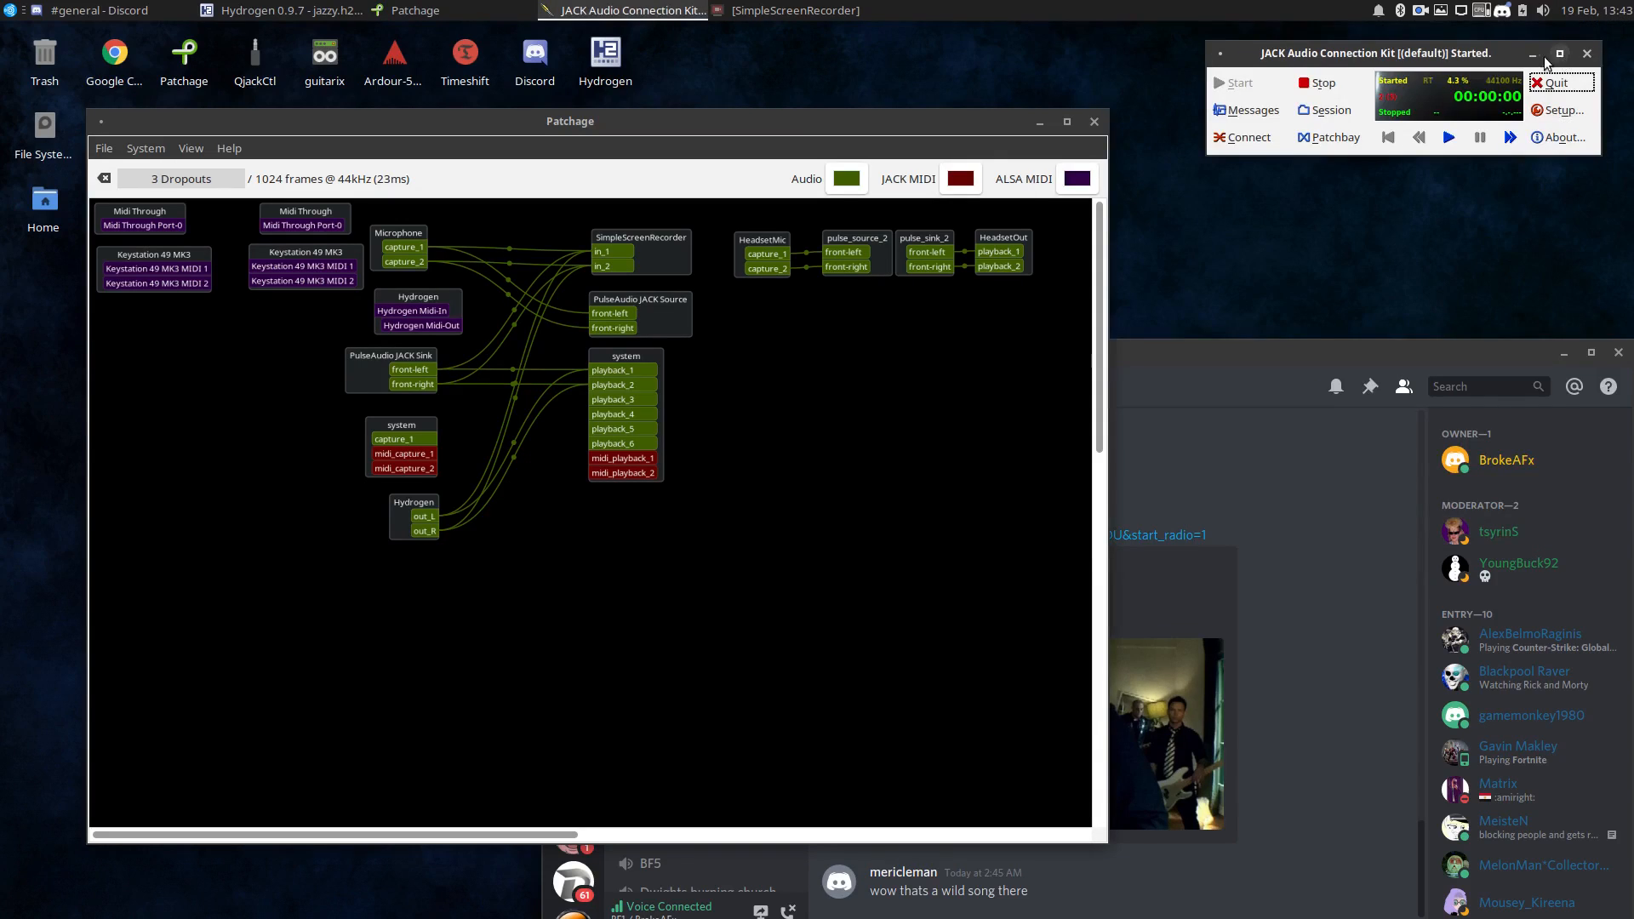
{"action": "left_click", "coordinate": [1534, 56]}
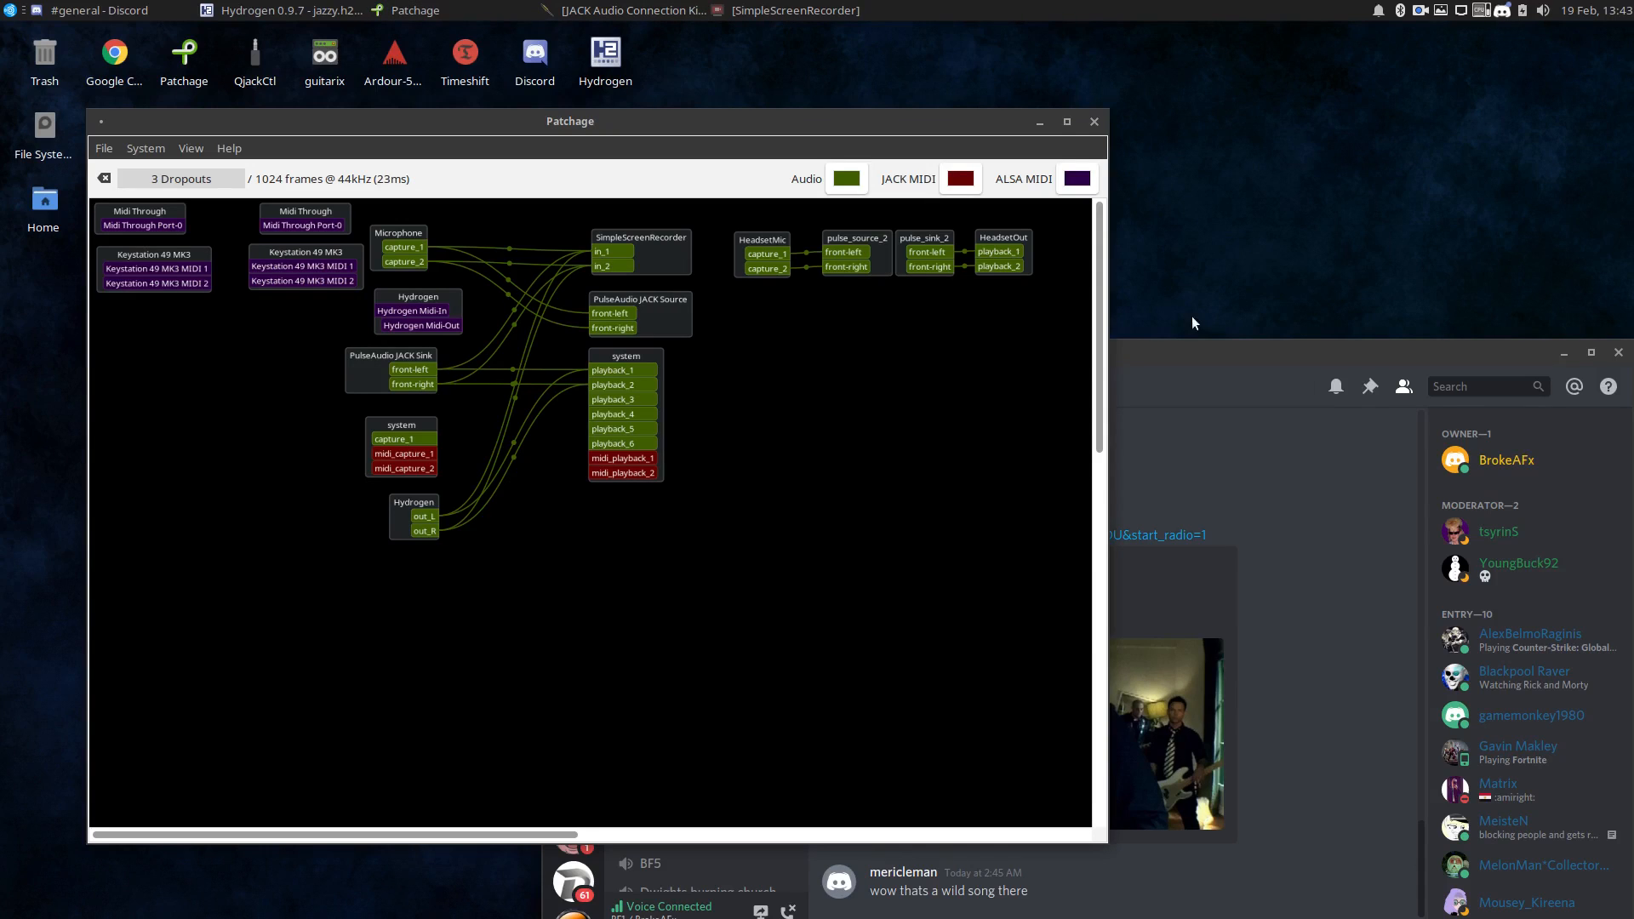
Move the Discord window clear of the screen edge and minimize it to expose Patchage.
{"action": "left_click_drag", "start_coordinate": [1187, 359], "coordinate": [1134, 216]}
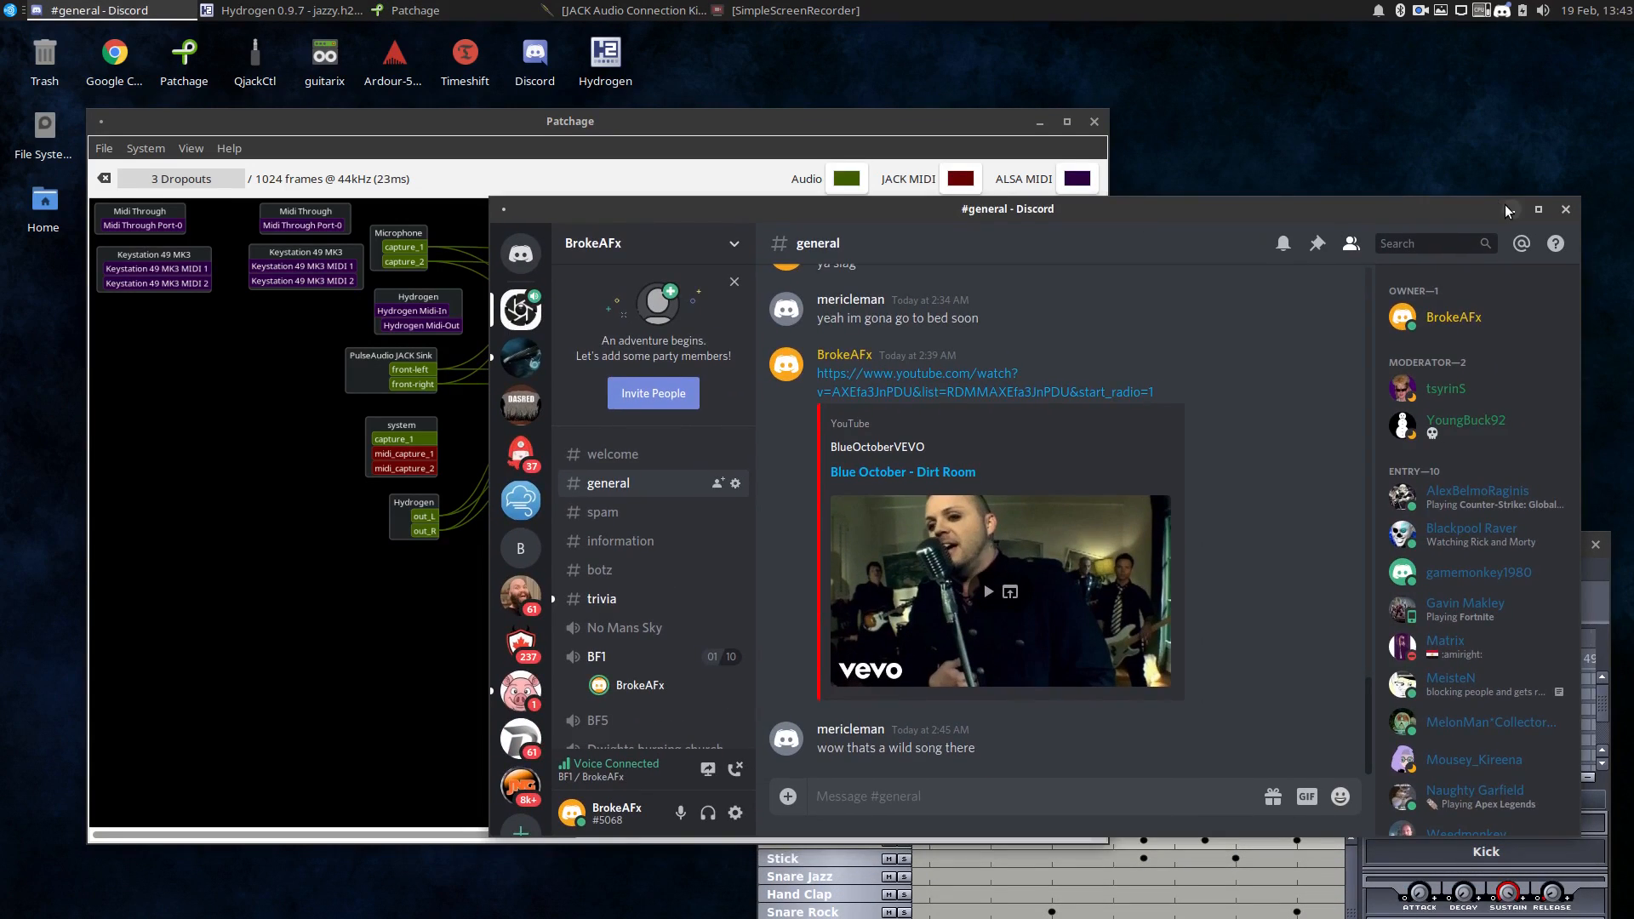
{"action": "left_click", "coordinate": [1508, 210]}
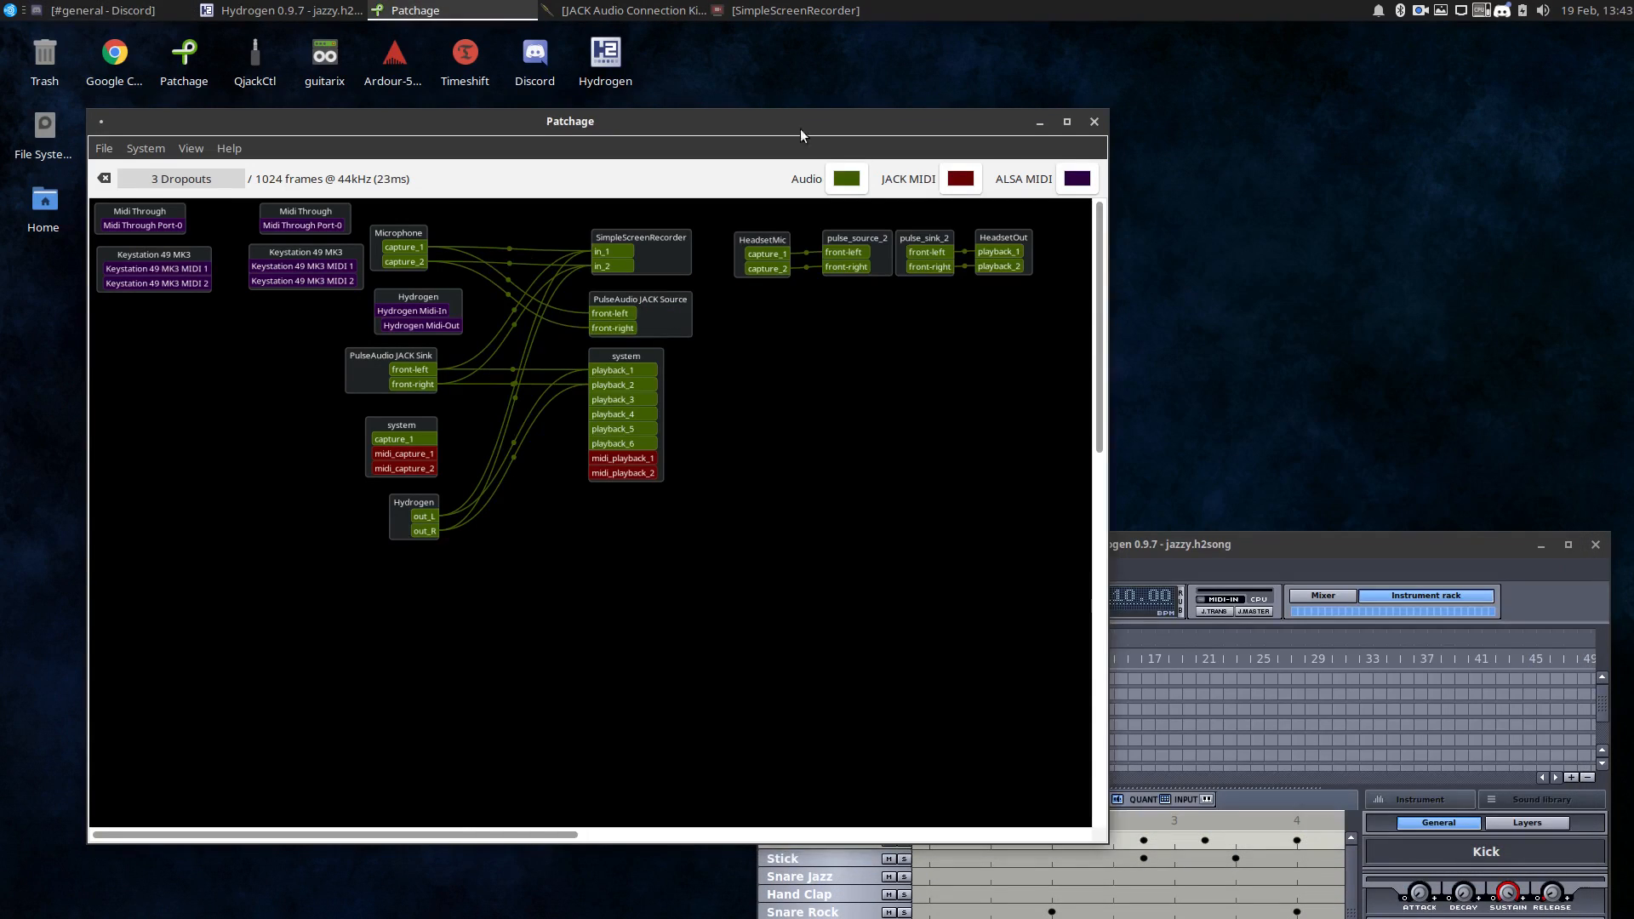
{"action": "left_click", "coordinate": [61, 11]}
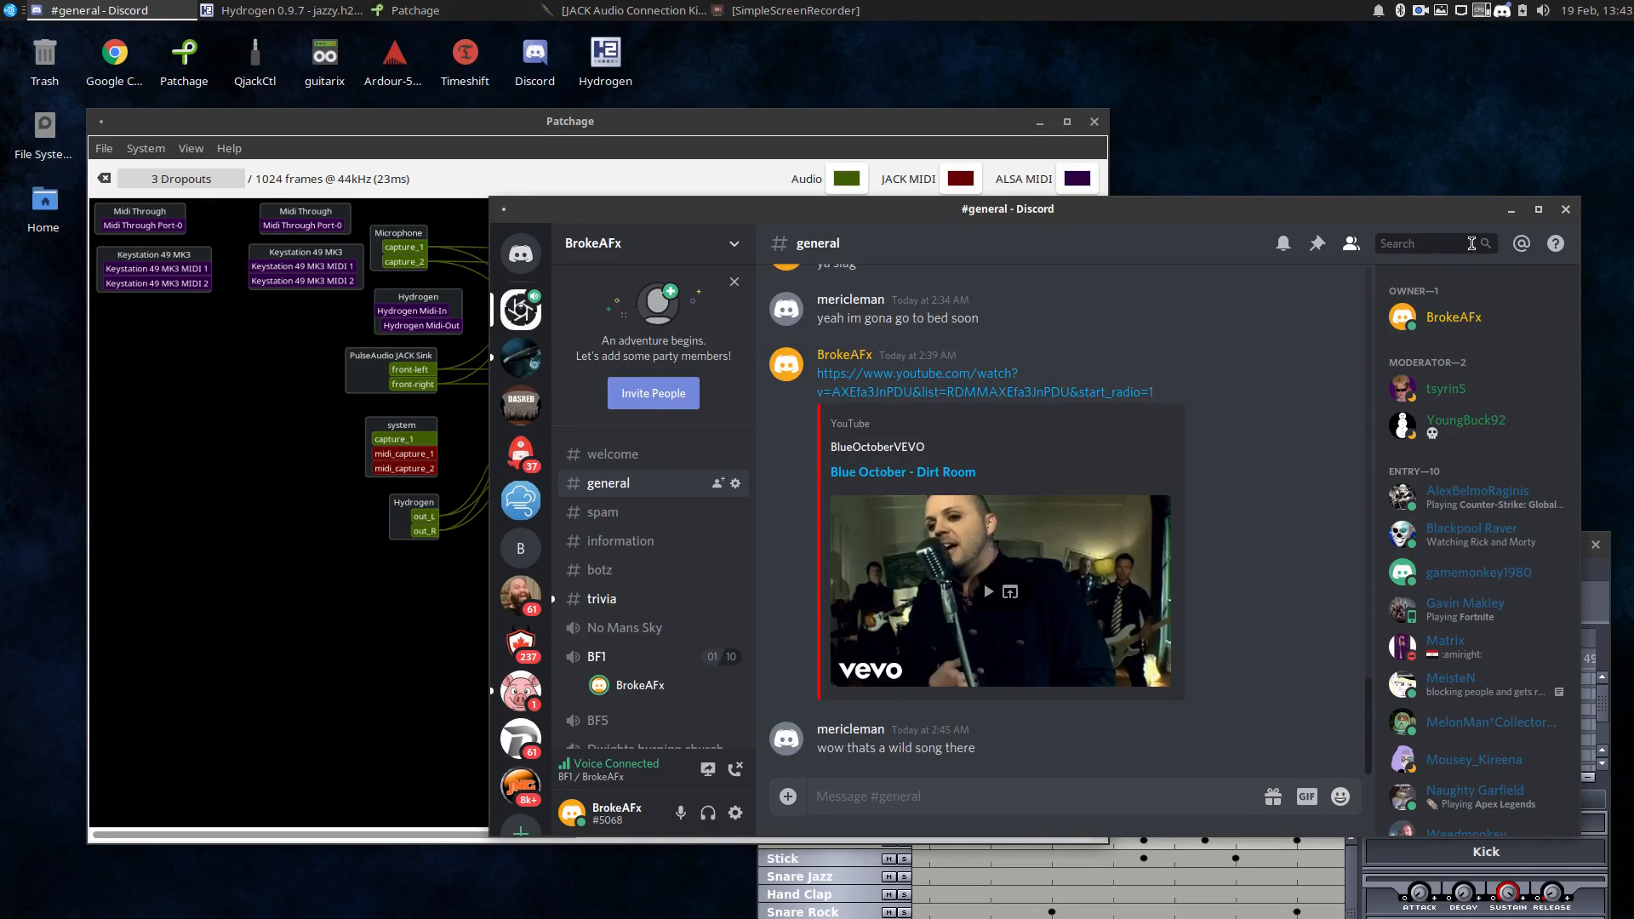
{"action": "left_click", "coordinate": [1512, 210]}
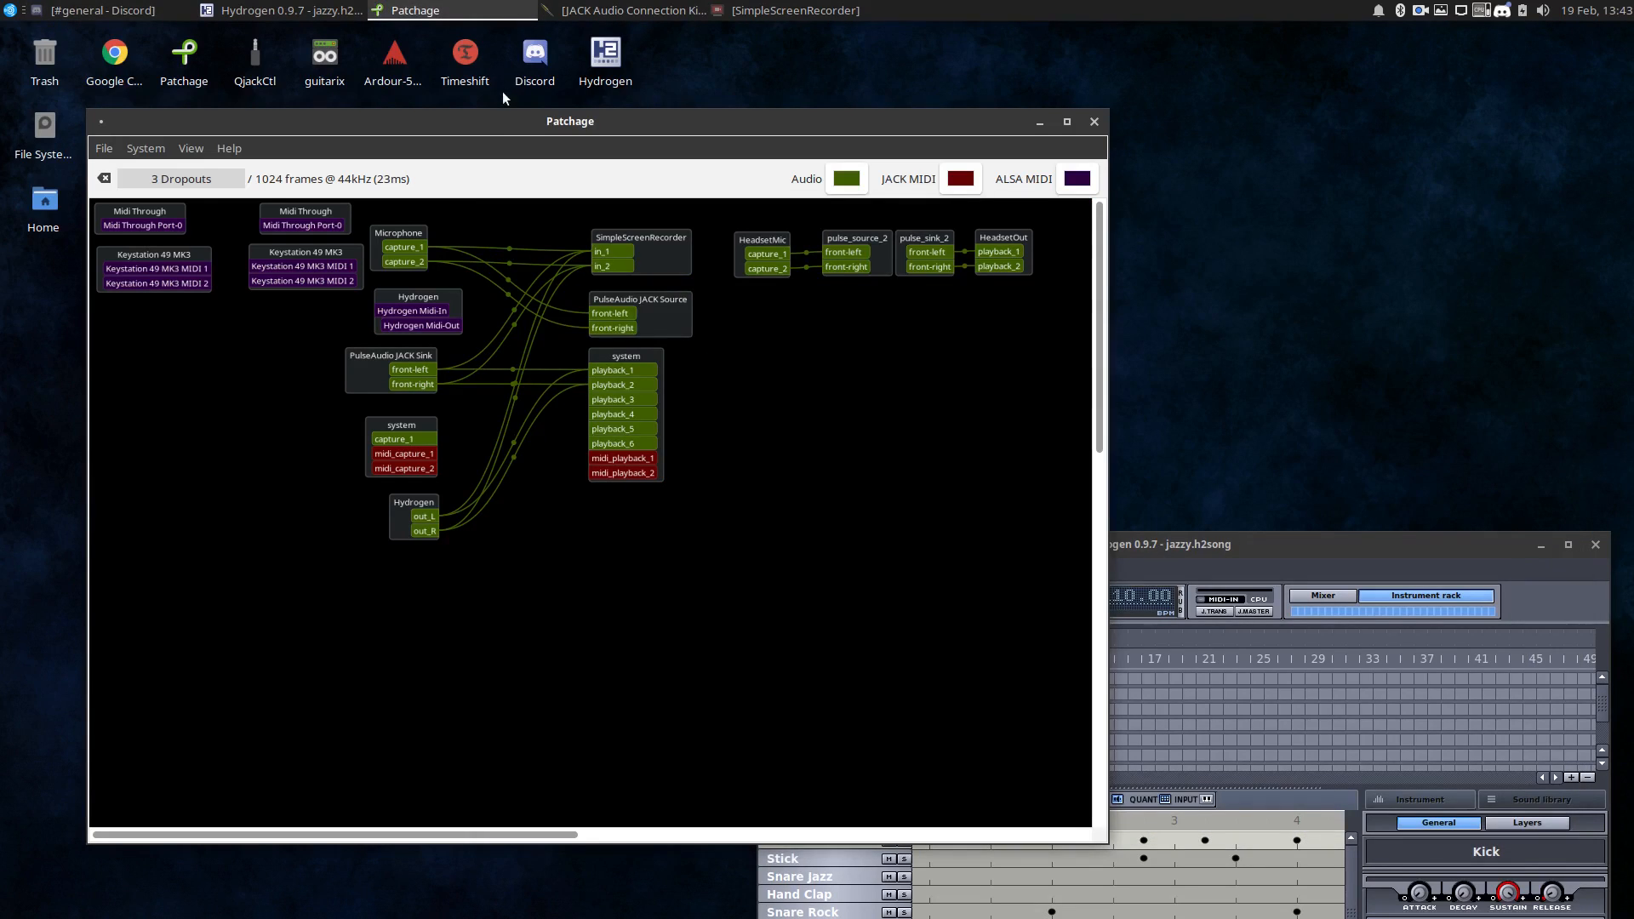
Reposition the Patchage window slightly, bring the Hydrogen window into full view and close Hydrogen.
{"action": "left_click_drag", "start_coordinate": [485, 120], "coordinate": [492, 117]}
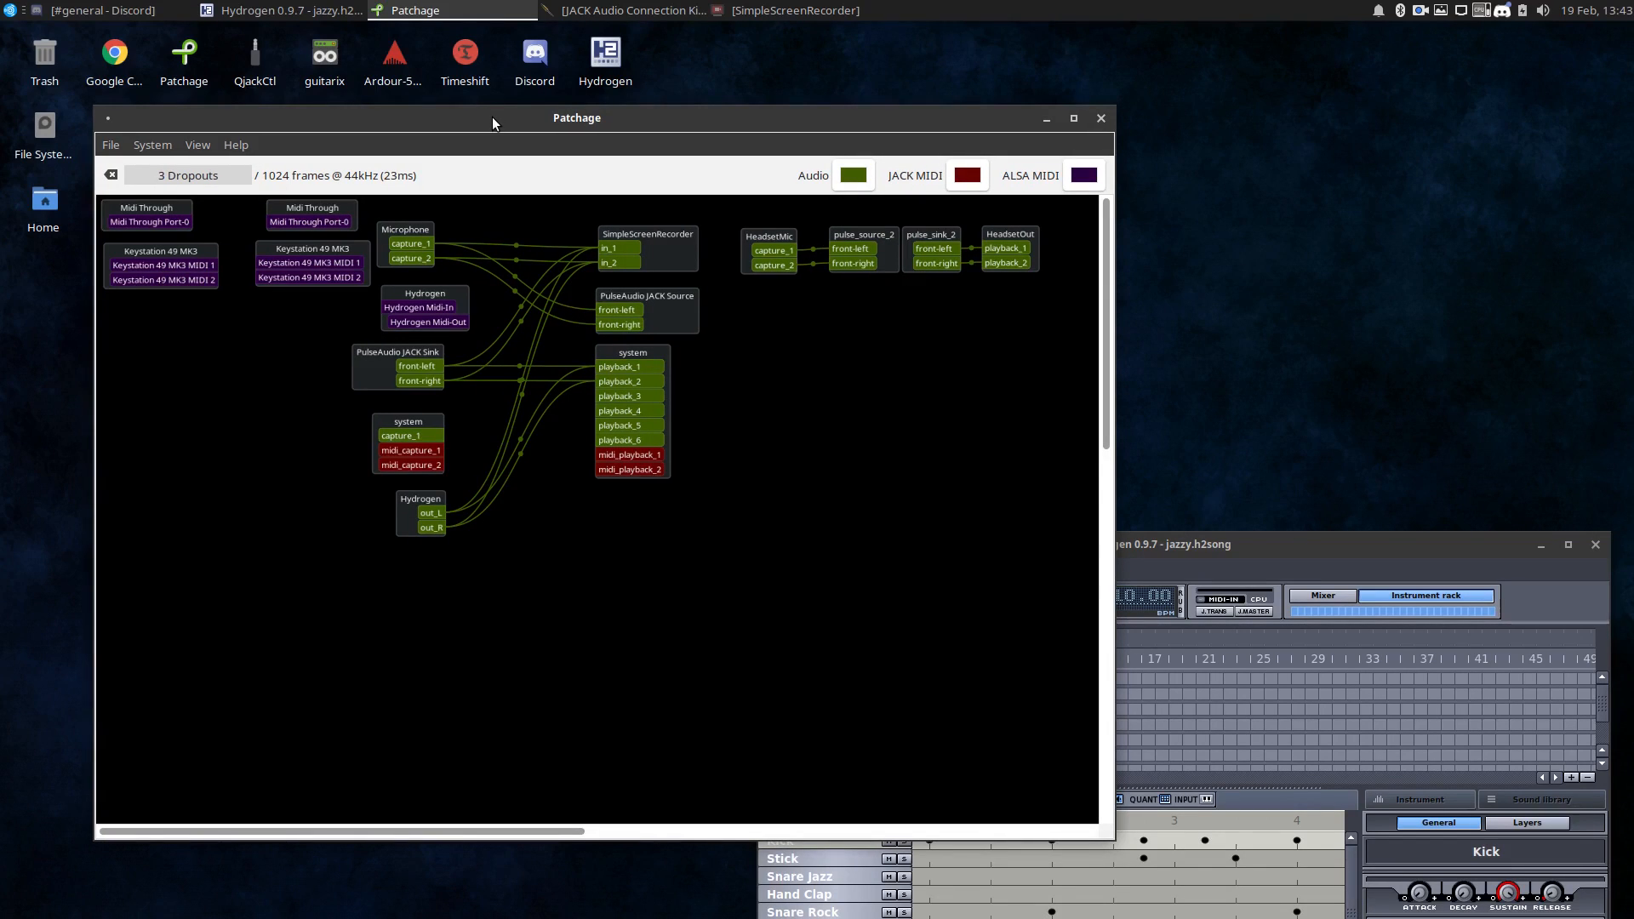
{"action": "left_click_drag", "start_coordinate": [1217, 544], "coordinate": [1190, 227]}
{"action": "left_click", "coordinate": [1571, 228]}
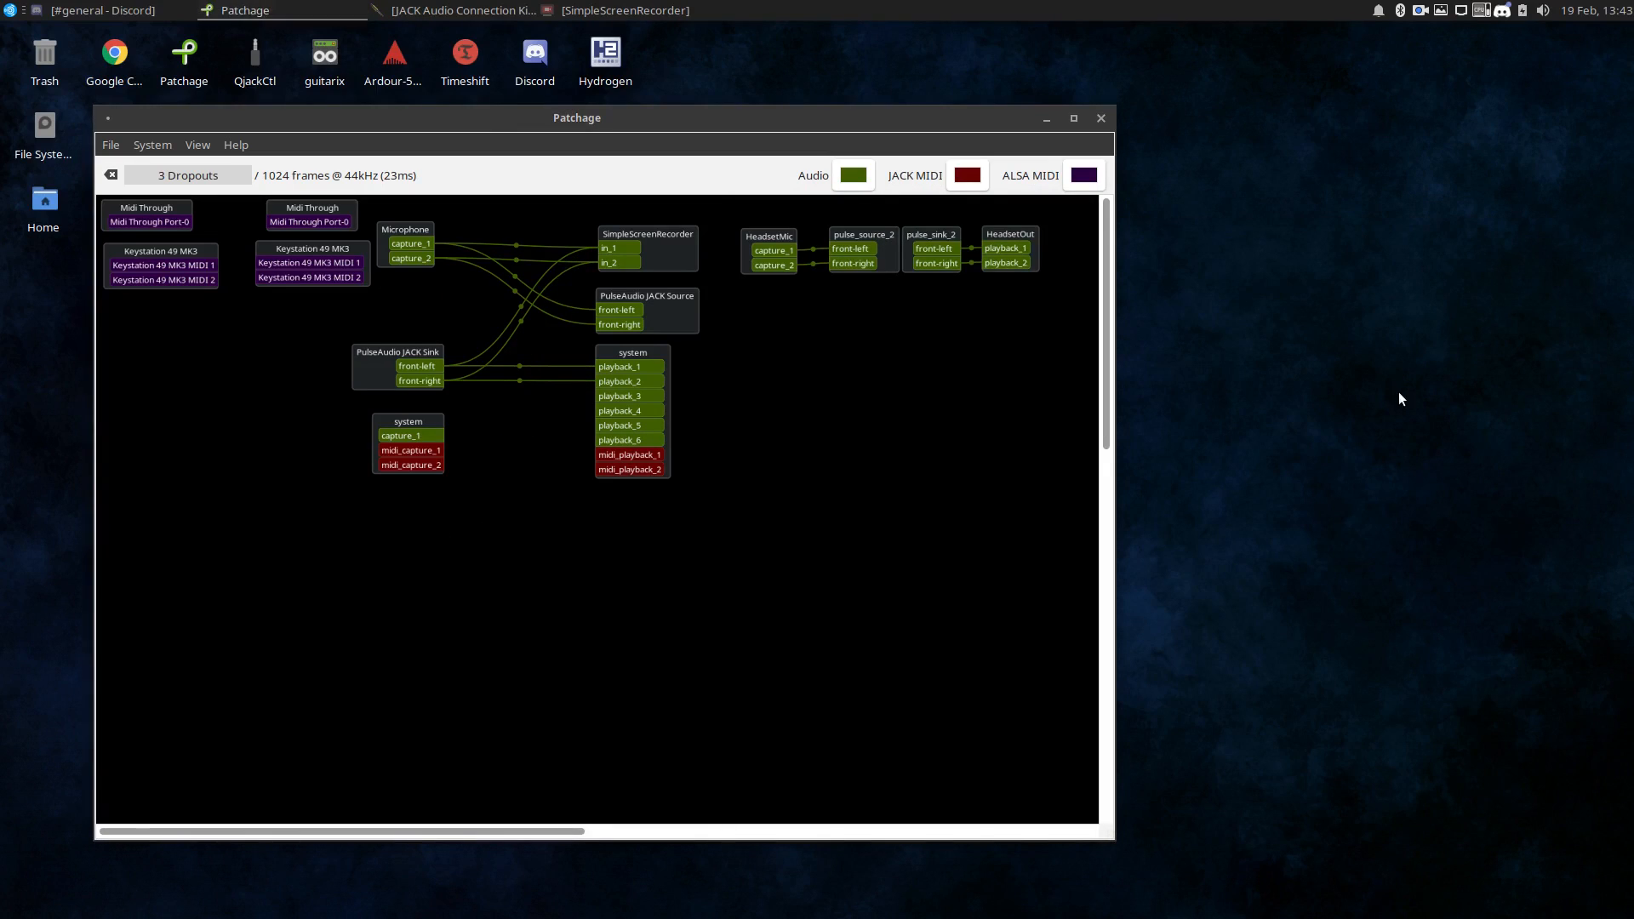
Open the Baseline session in Ardour and move its input and output blocks clear of the other clients in Patchage.
{"action": "double_click", "coordinate": [395, 59]}
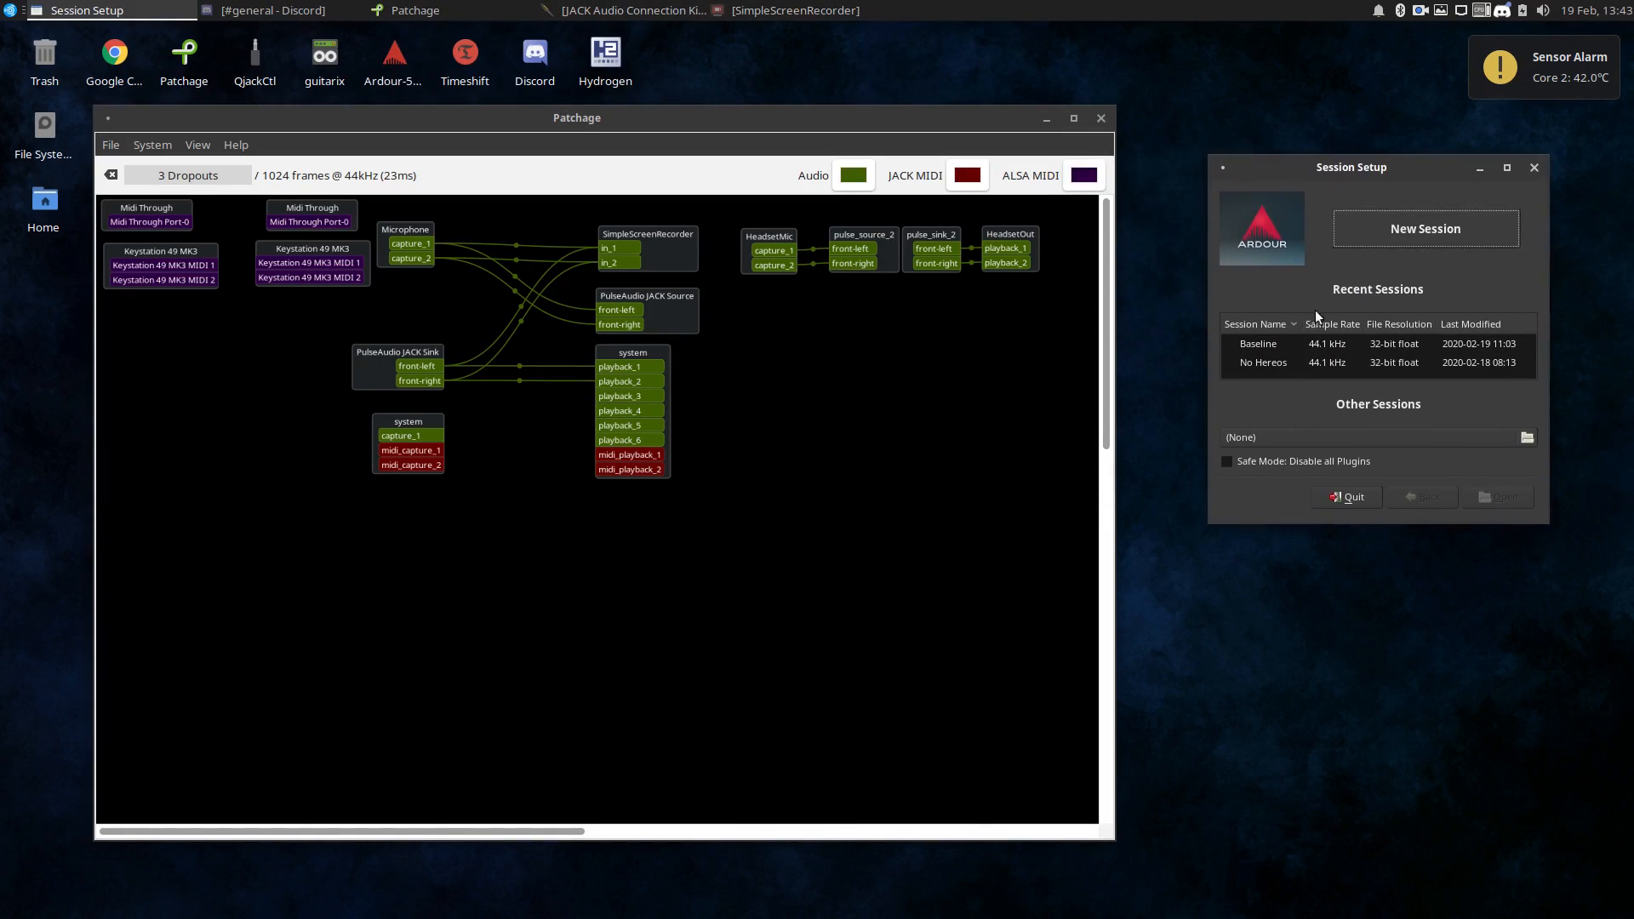
{"action": "double_click", "coordinate": [1311, 344]}
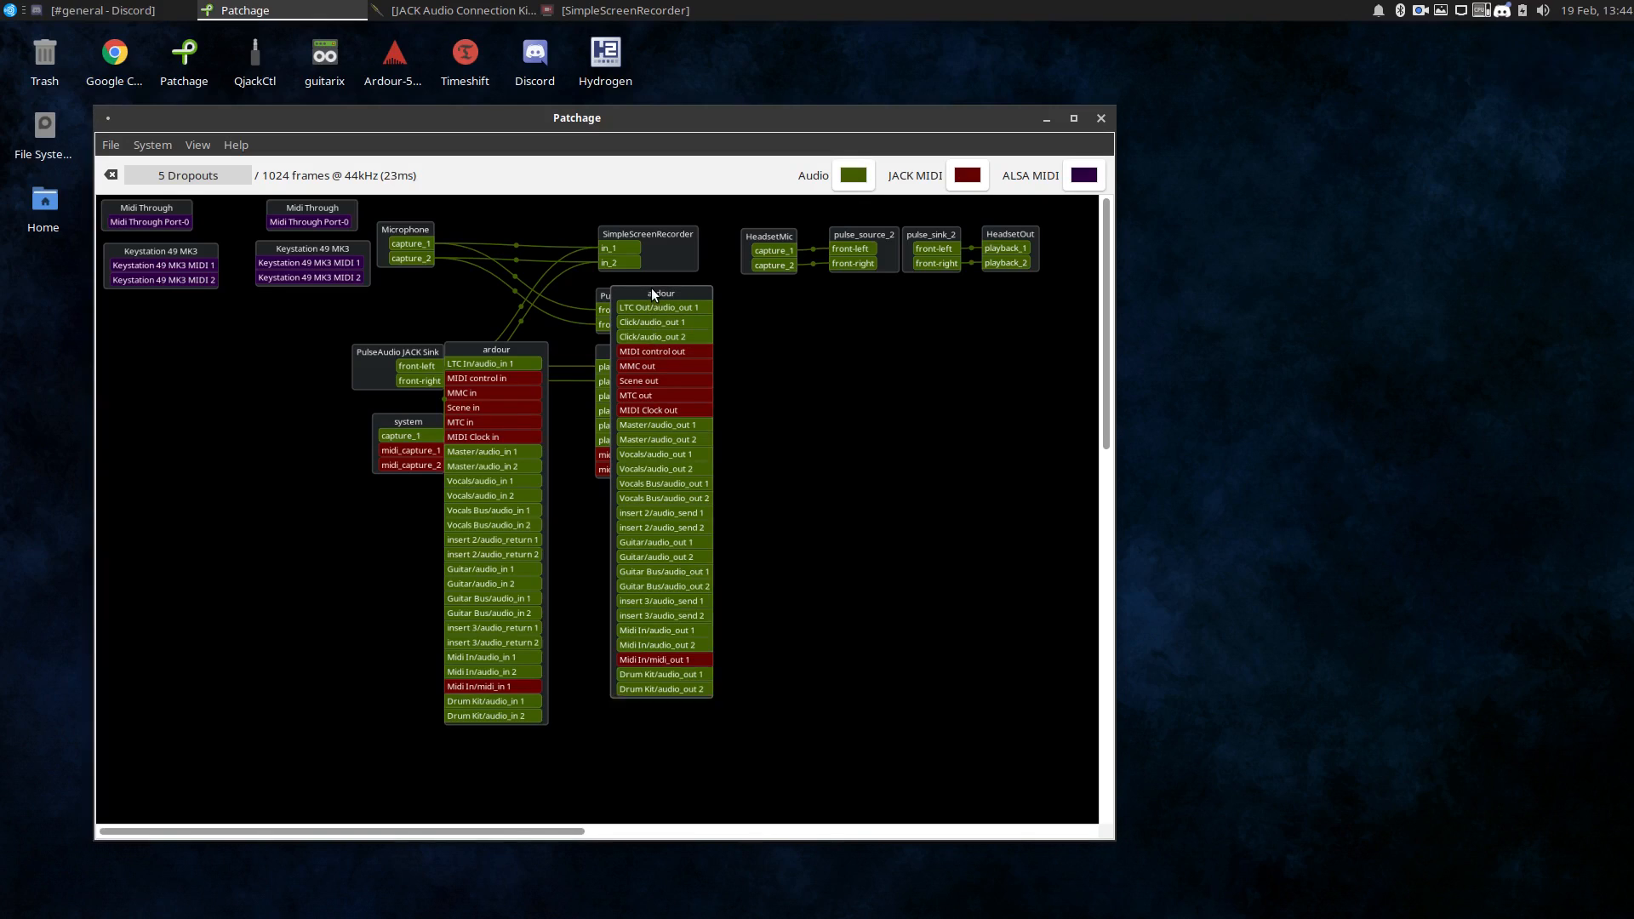
{"action": "left_click_drag", "start_coordinate": [652, 293], "coordinate": [813, 300]}
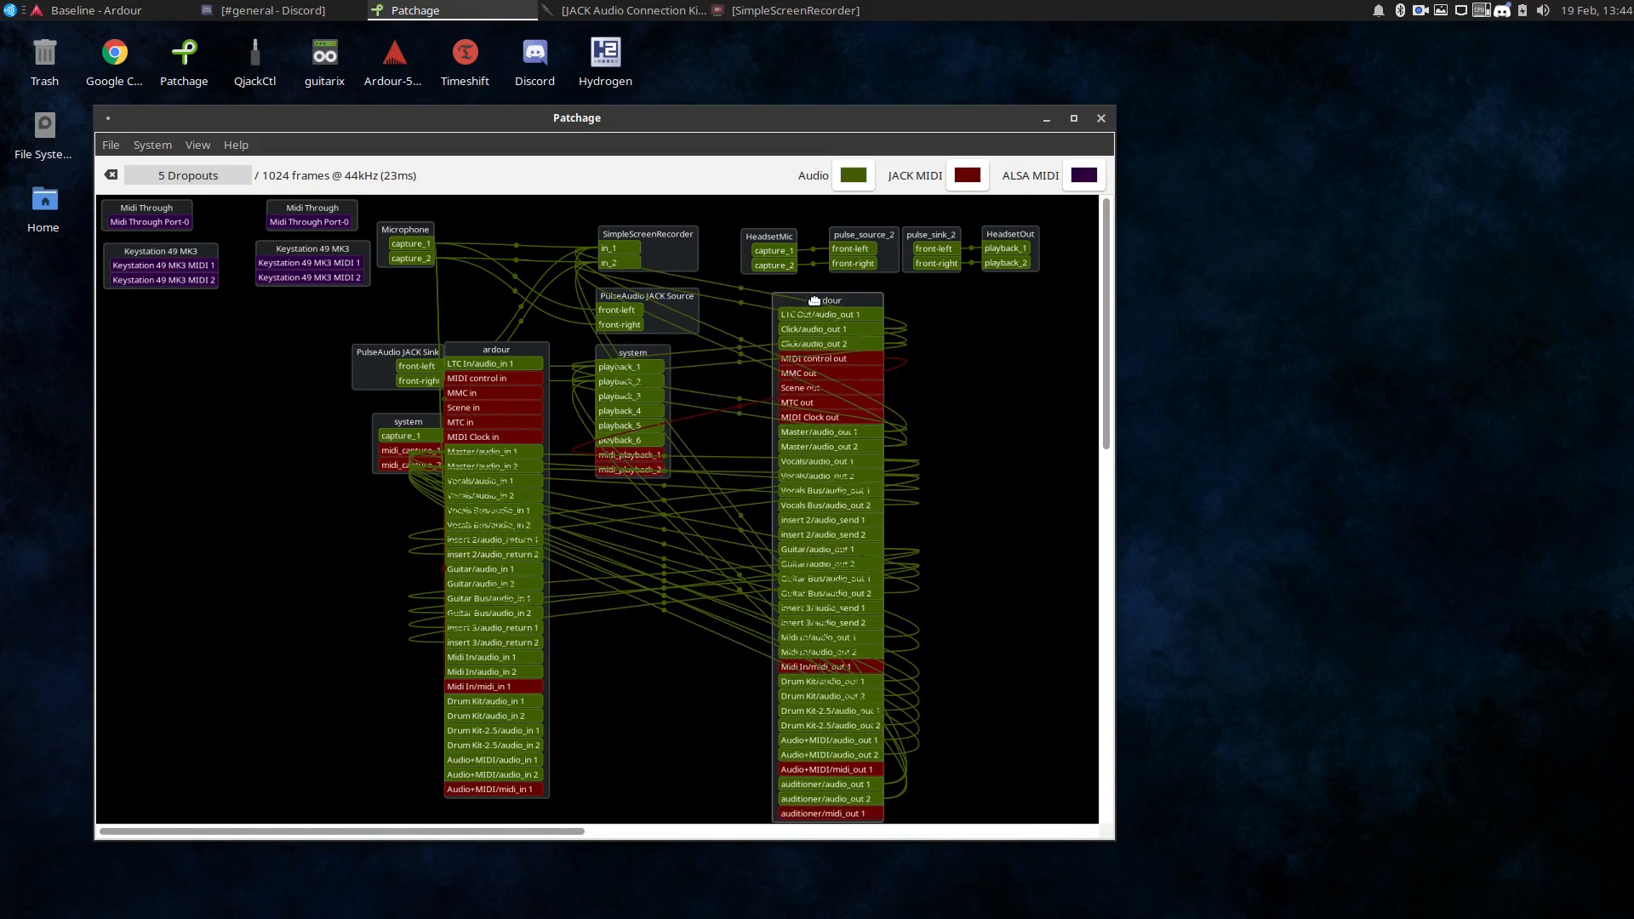
{"action": "left_click_drag", "start_coordinate": [471, 351], "coordinate": [986, 354]}
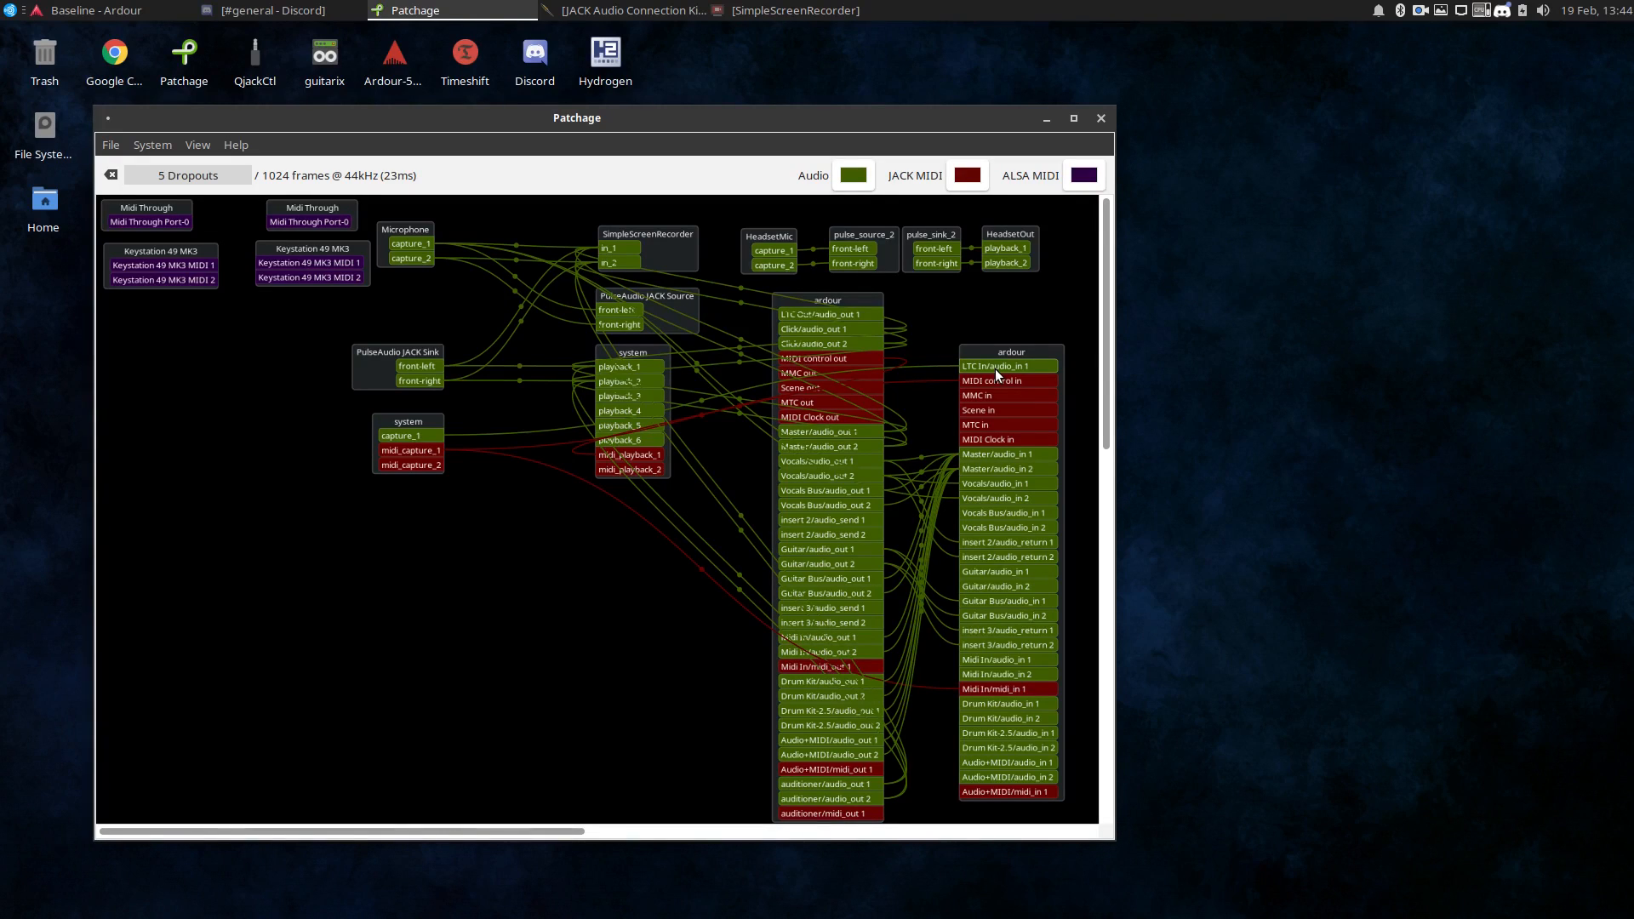
Load Nice-Keys-Extreme-V2.0.sf2 from the Music/Soundfonts folder into the a-Fluid Synth plugin on Ardour's Midi In strip.
{"action": "left_click_drag", "start_coordinate": [1633, 81], "coordinate": [888, 206]}
{"action": "double_click", "coordinate": [1270, 419]}
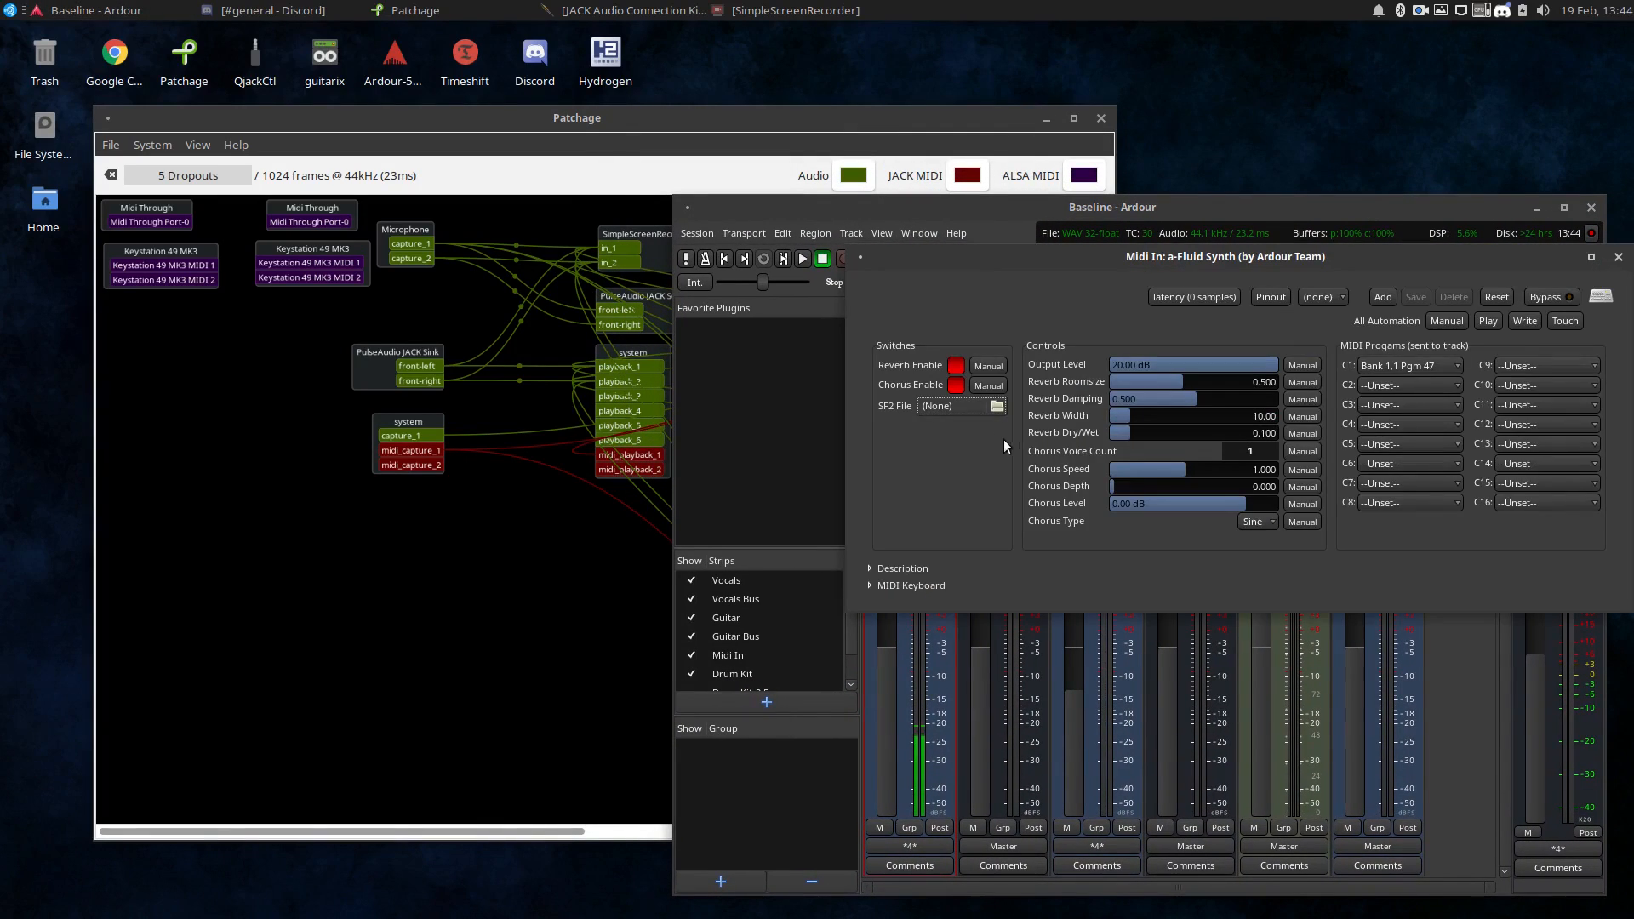
{"action": "left_click", "coordinate": [982, 405]}
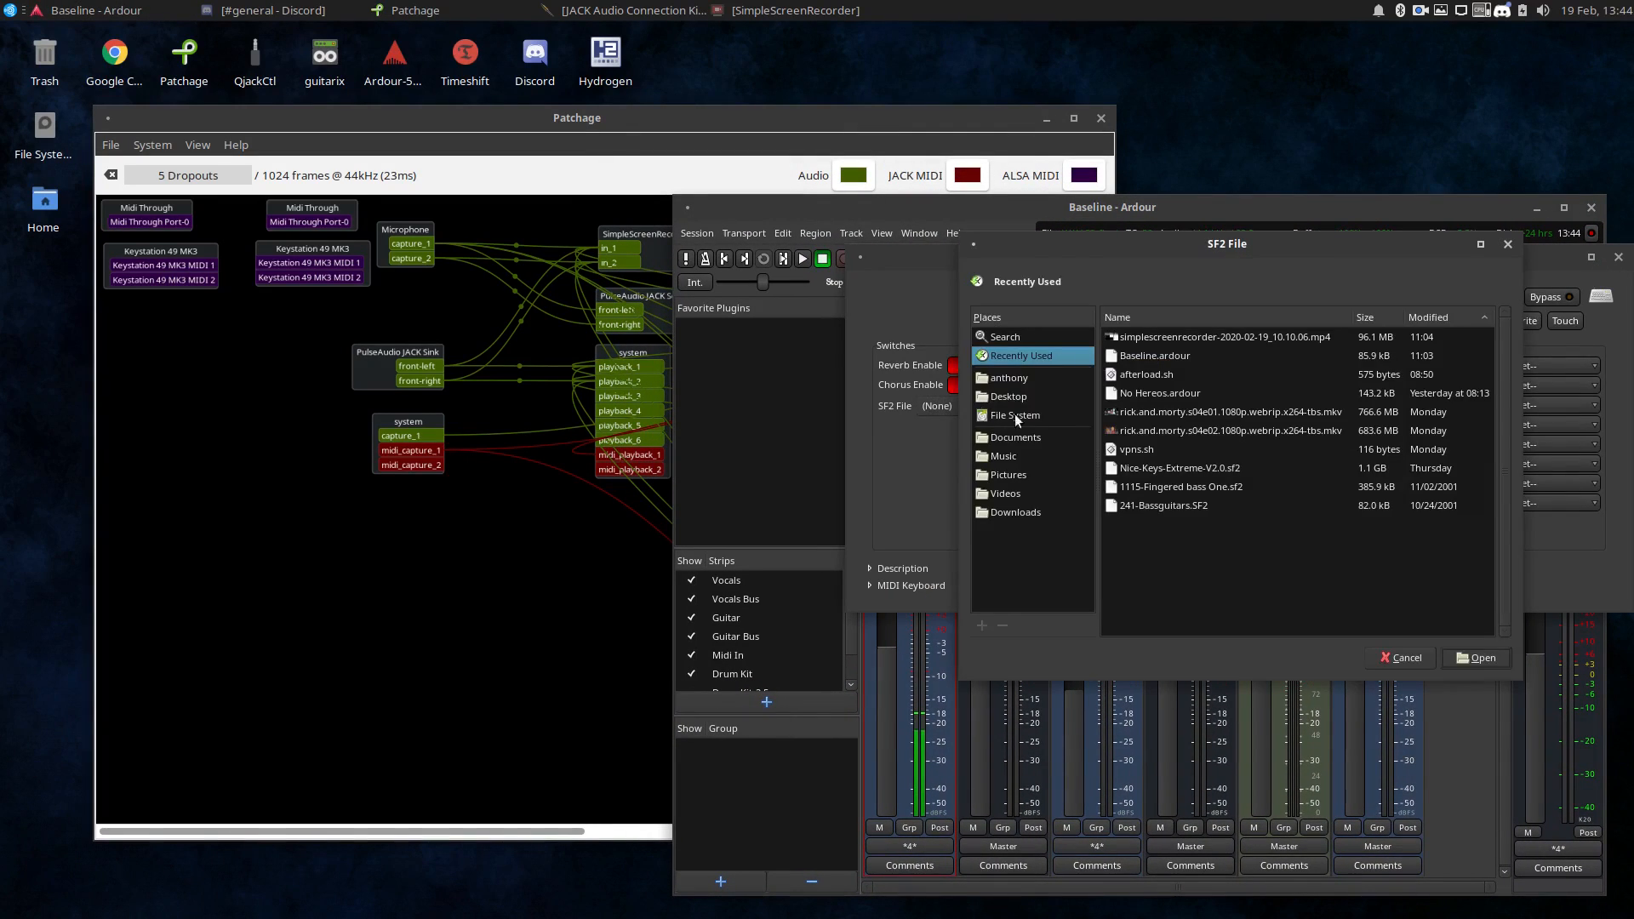
{"action": "left_click", "coordinate": [996, 457]}
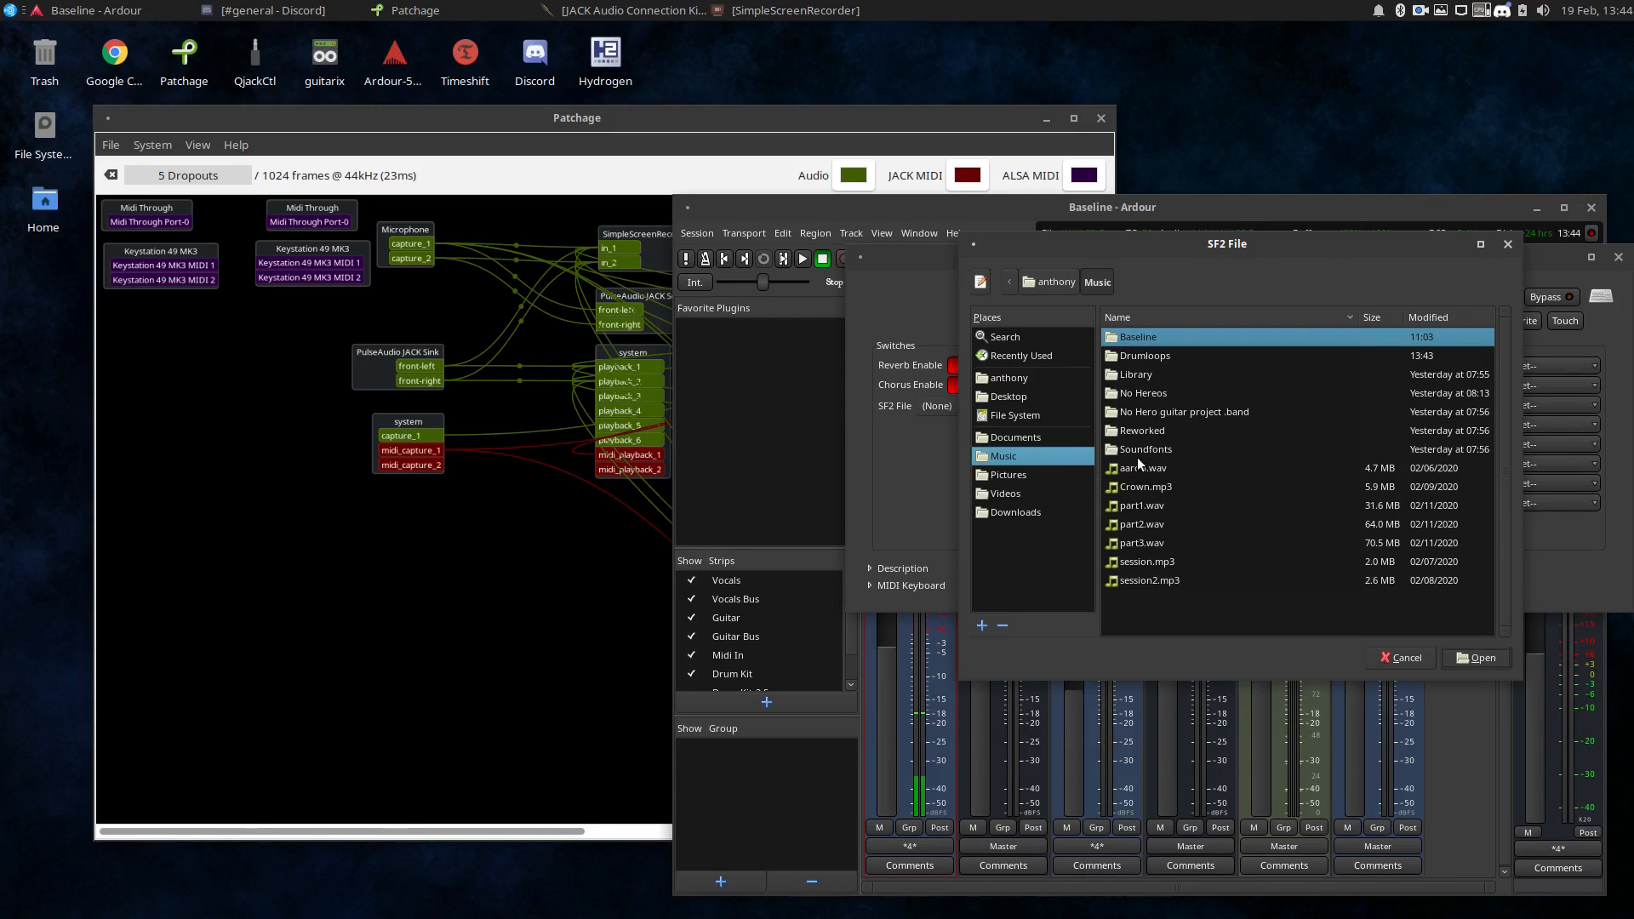
{"action": "double_click", "coordinate": [1141, 449]}
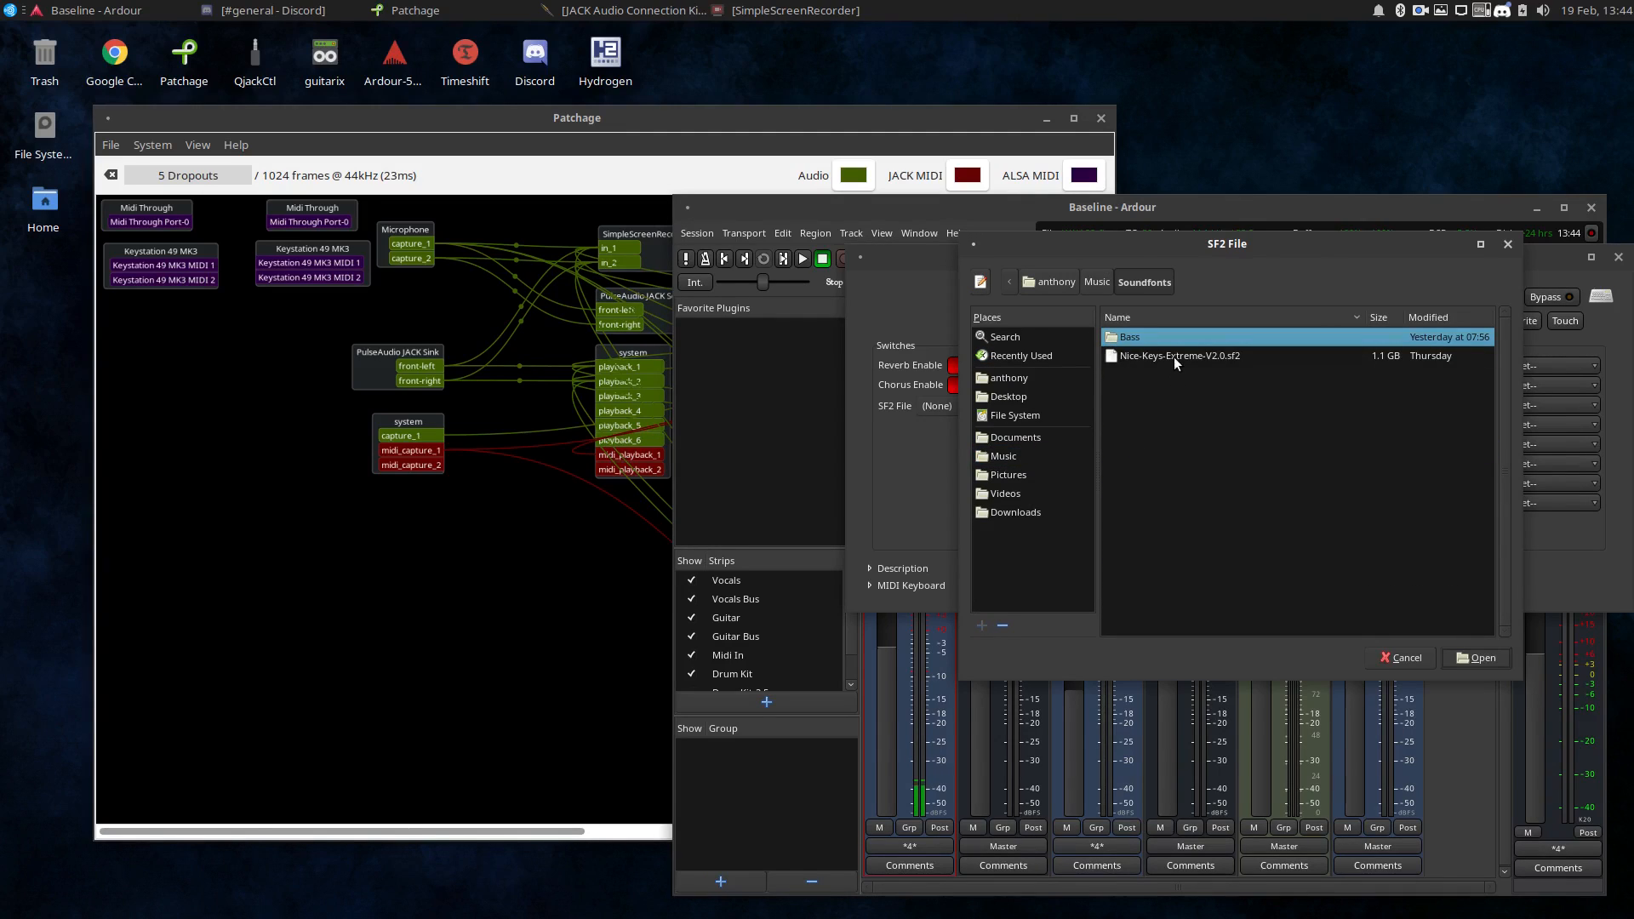
{"action": "double_click", "coordinate": [1173, 356]}
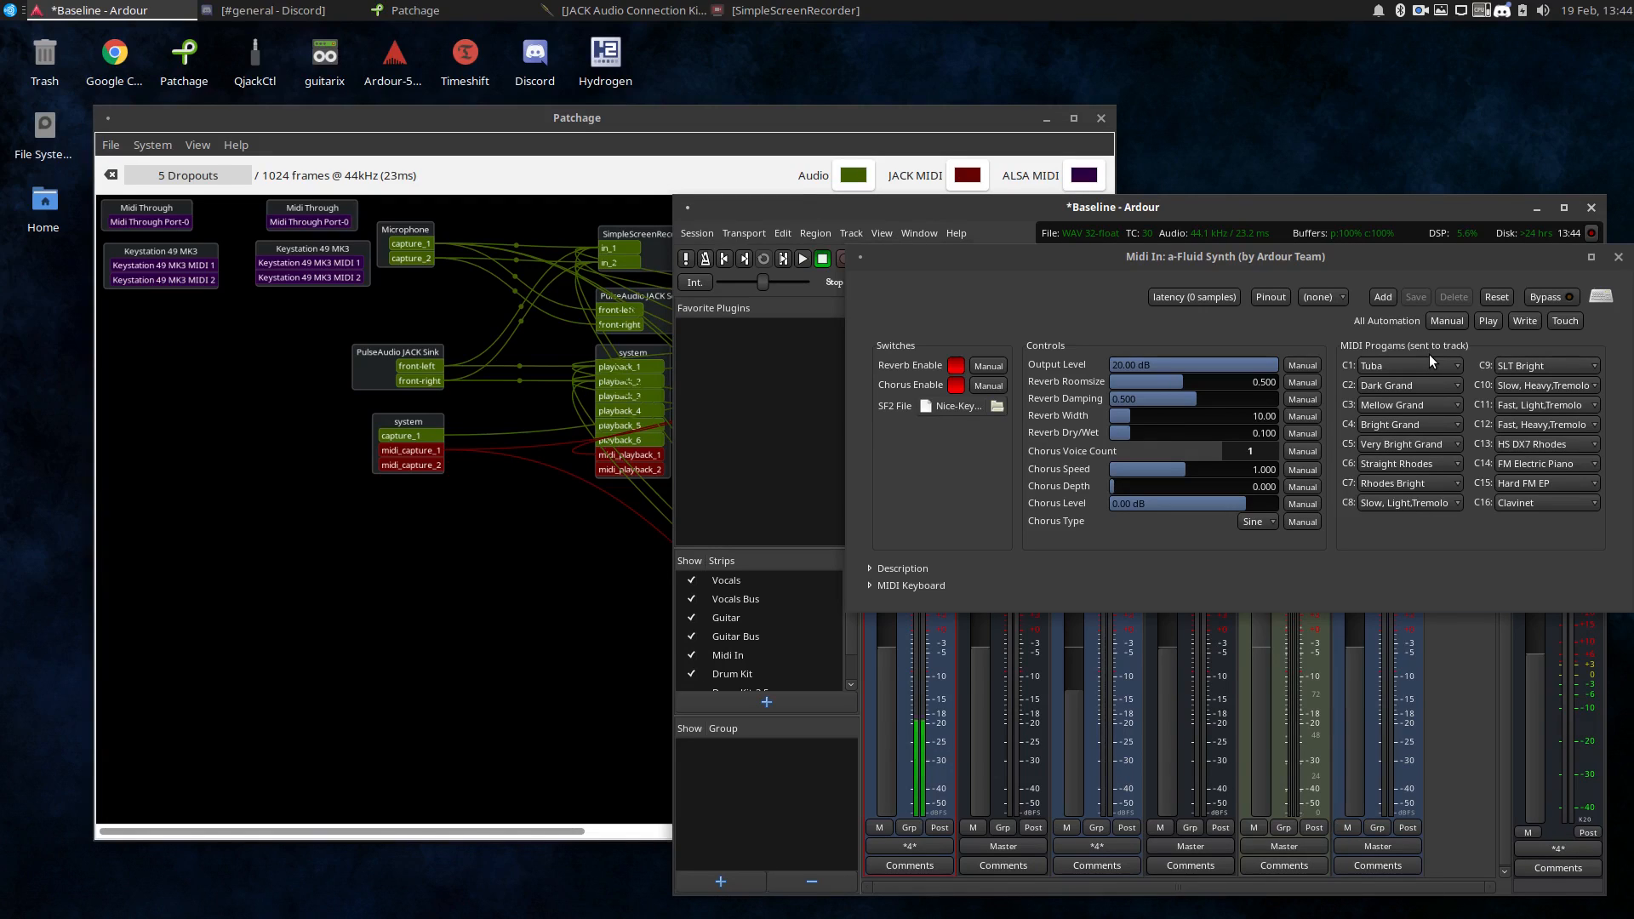
Set the a-Fluid Synth program for channel C1 to Yamaha C5 Grand and close the plugin window.
{"action": "left_click", "coordinate": [1414, 371]}
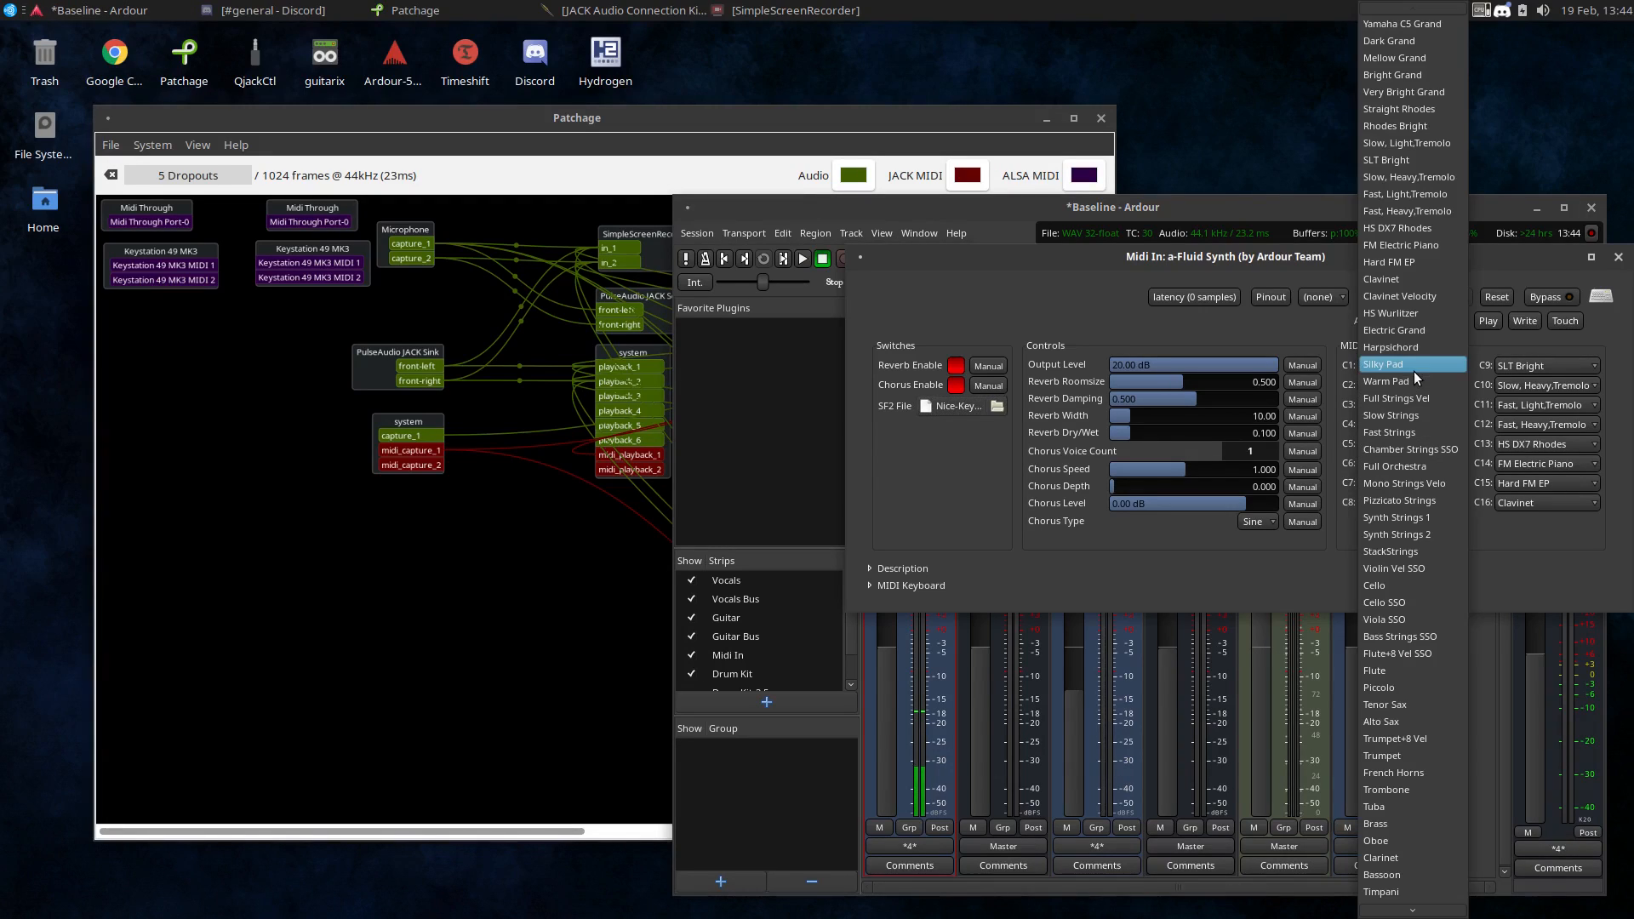
{"action": "left_click", "coordinate": [1413, 29]}
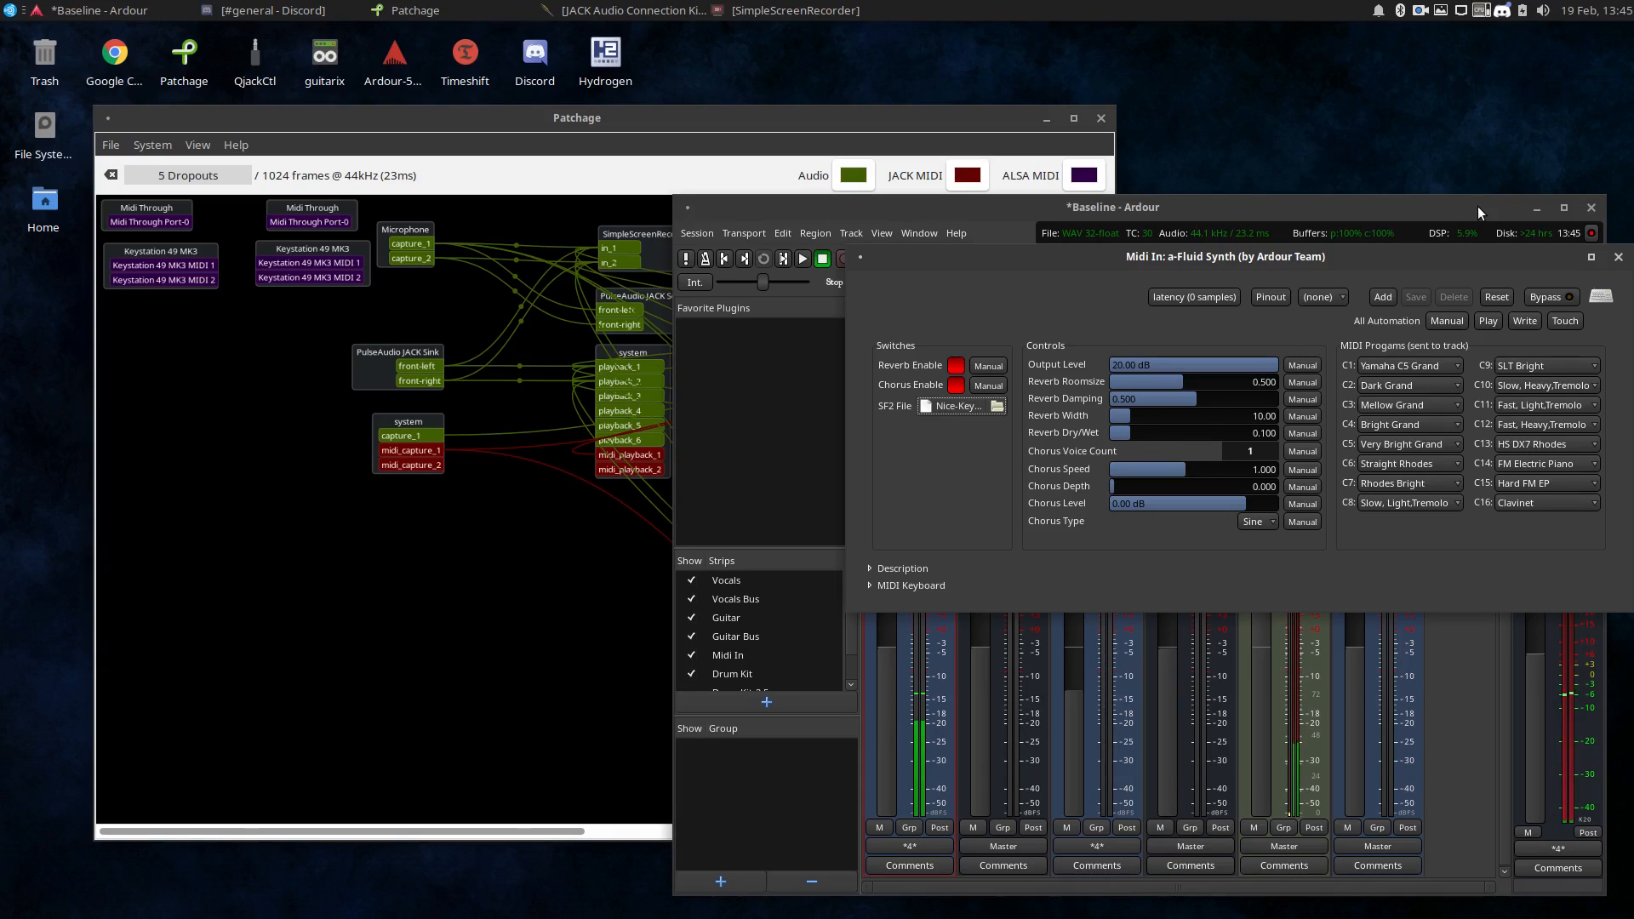
{"action": "left_click", "coordinate": [1590, 257]}
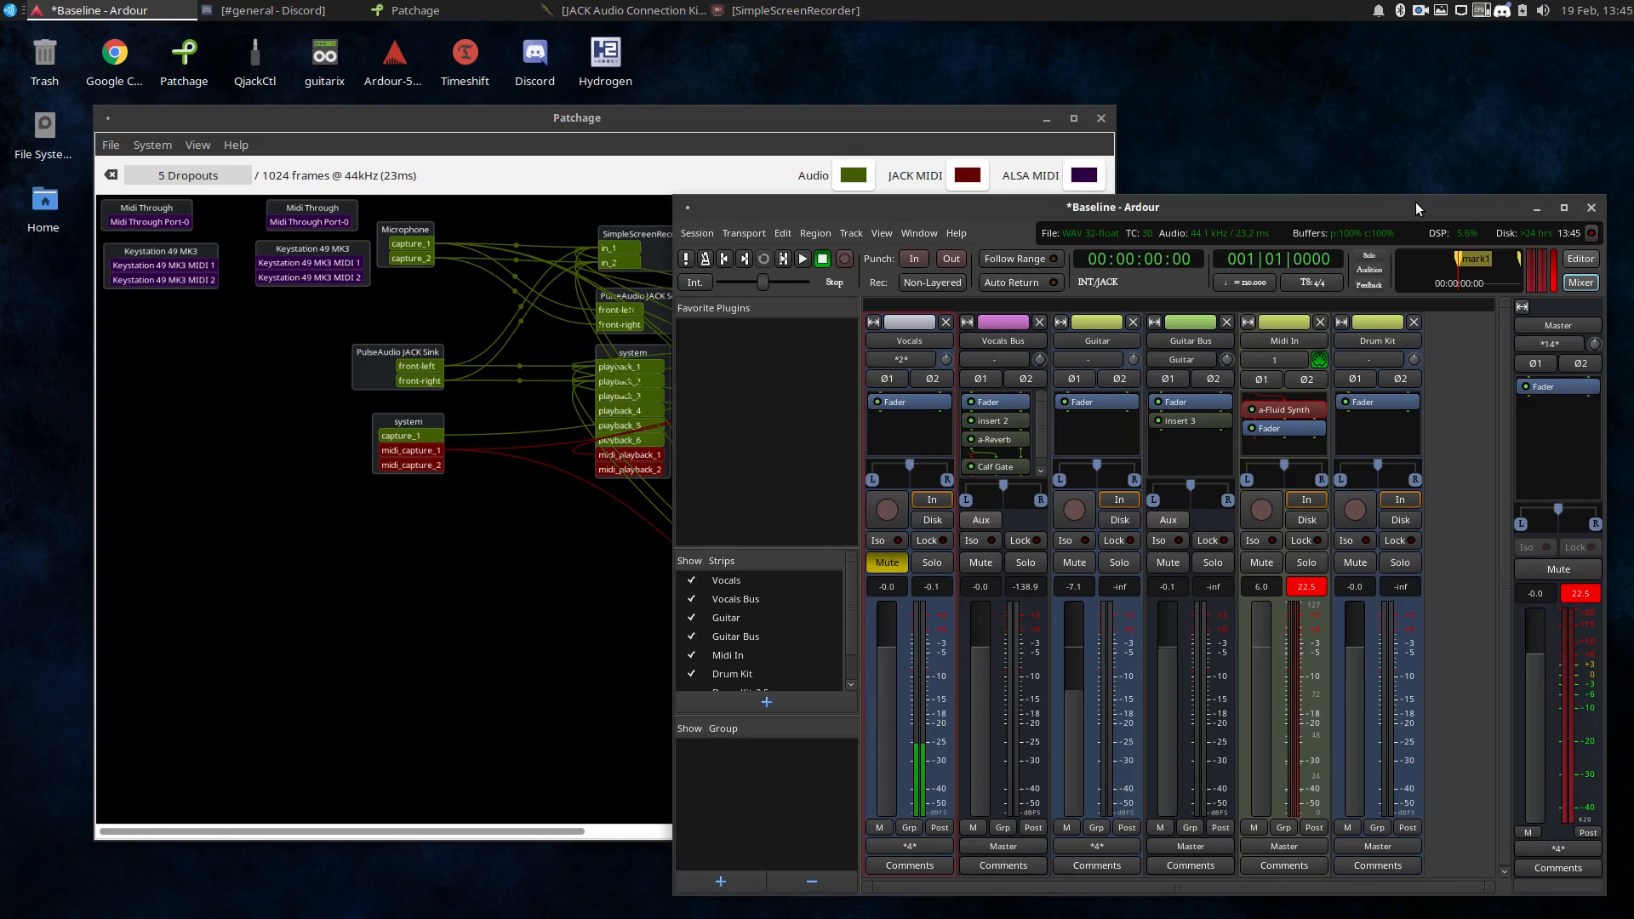
Arrange the Patchage and Ardour windows to examine the Baseline session's mixer strips and JACK connections.
{"action": "left_click", "coordinate": [974, 110]}
{"action": "left_click_drag", "start_coordinate": [974, 110], "coordinate": [968, 102]}
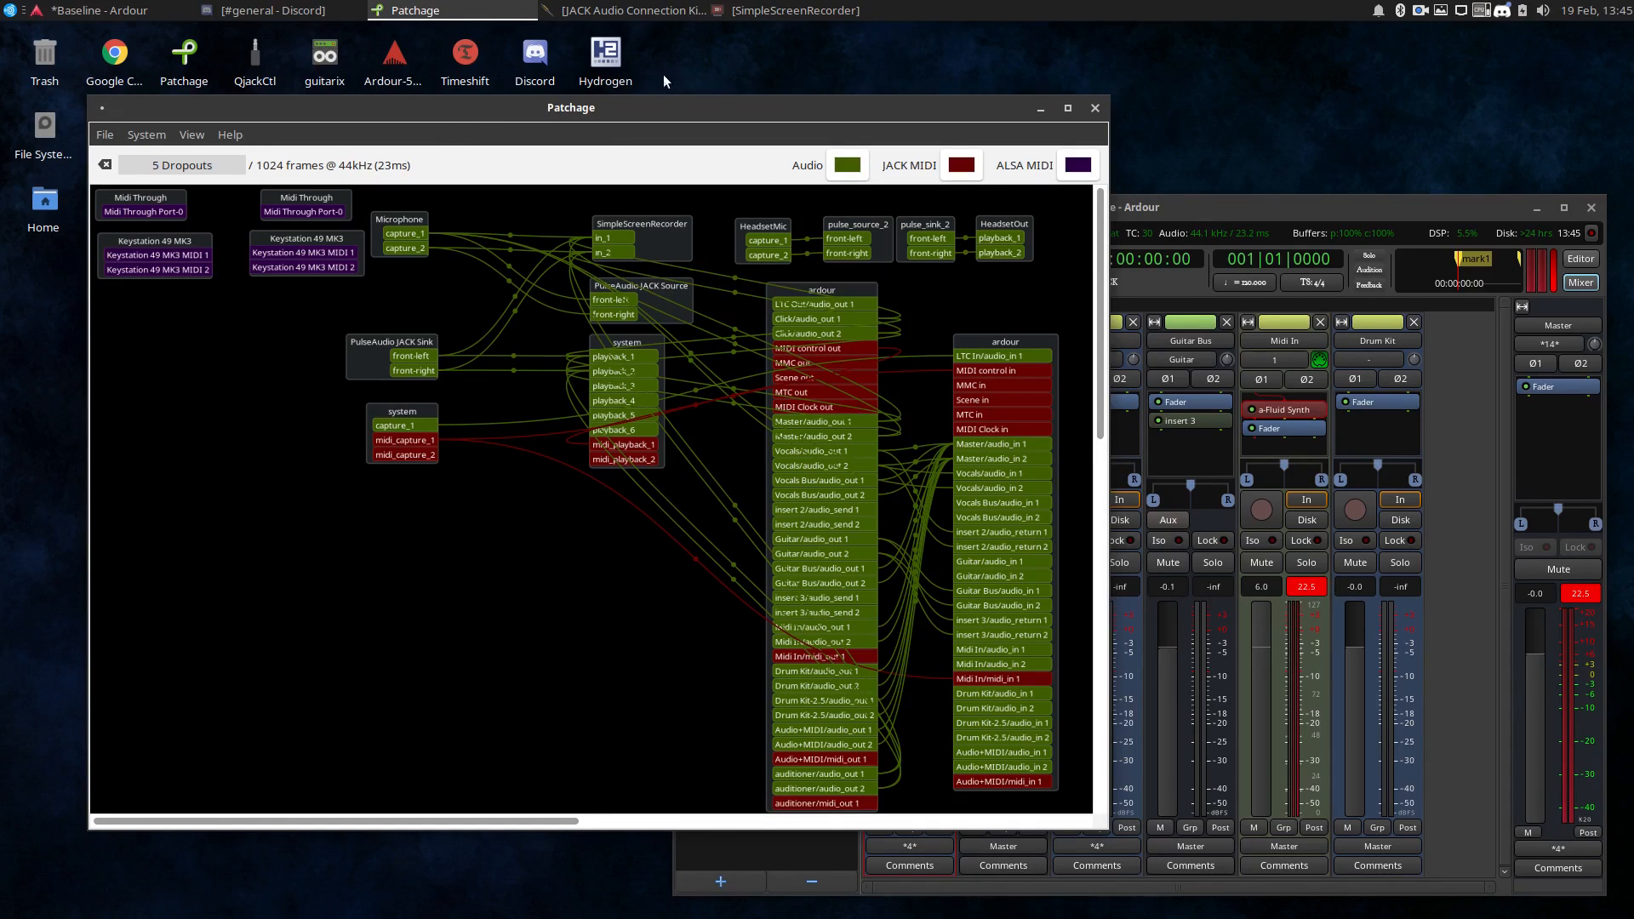
{"action": "left_click", "coordinate": [1208, 207]}
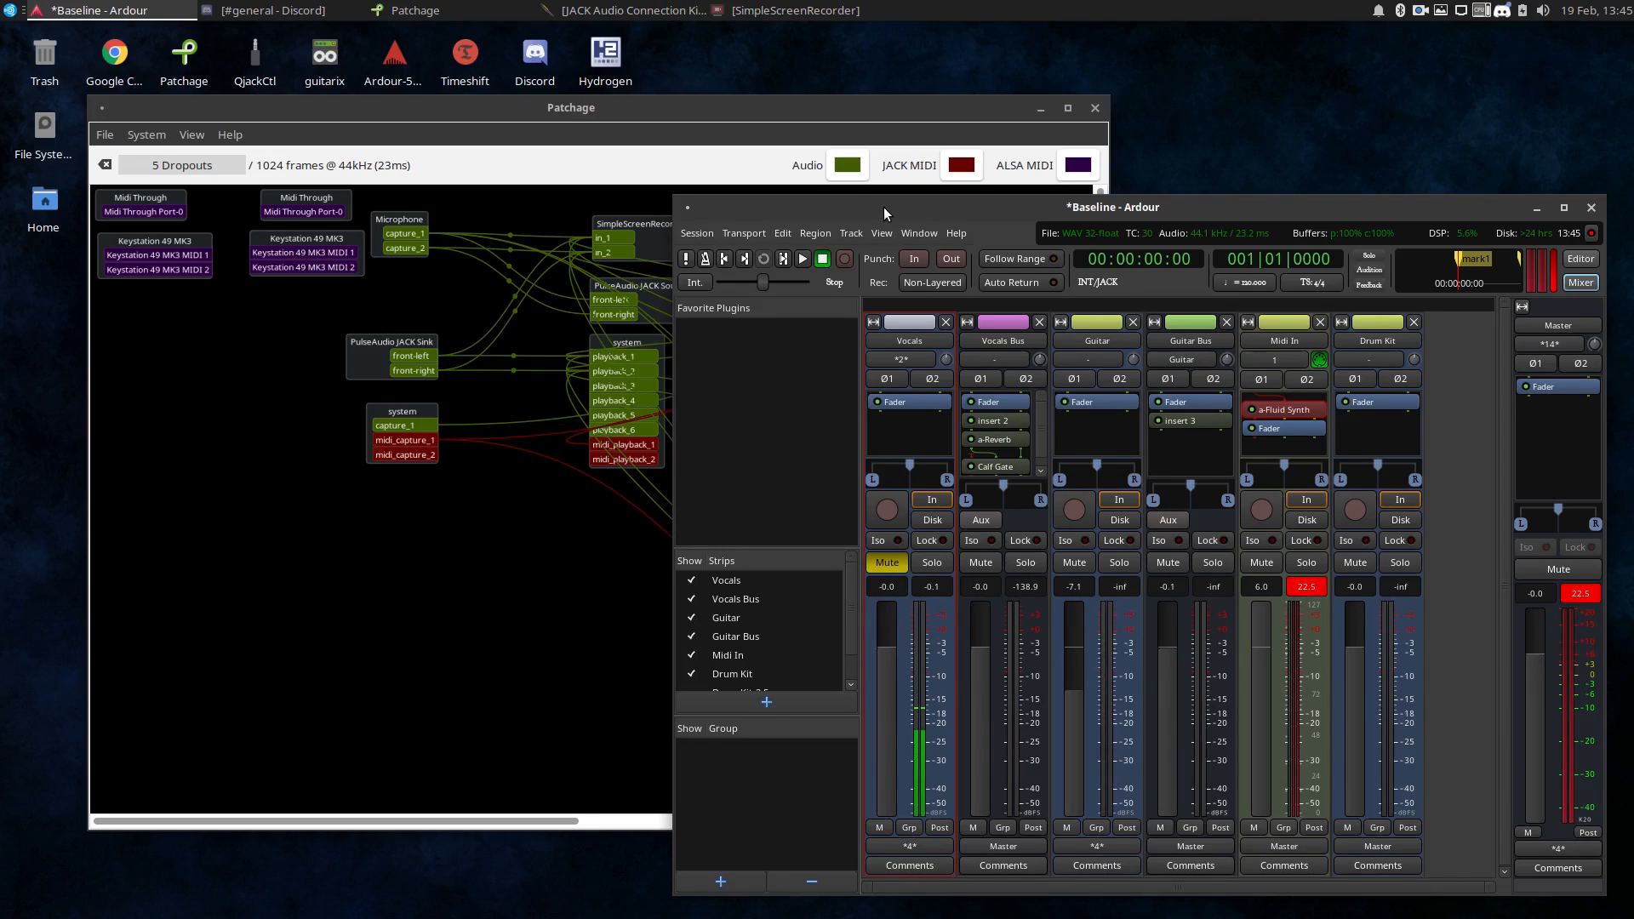
{"action": "left_click_drag", "start_coordinate": [884, 208], "coordinate": [907, 231]}
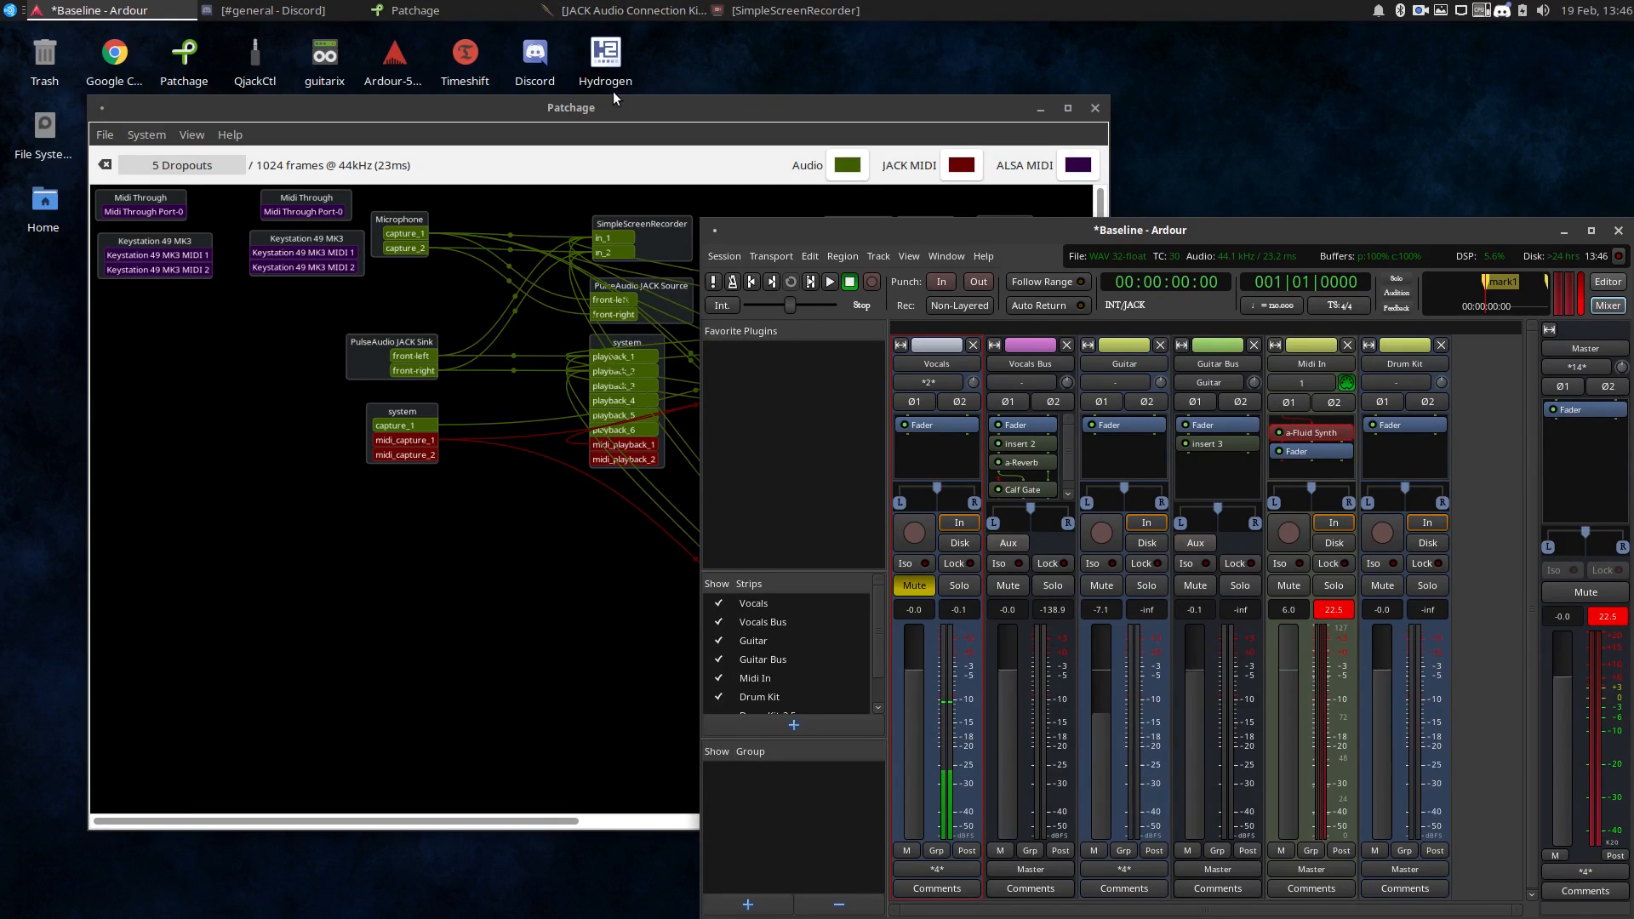
{"action": "left_click_drag", "start_coordinate": [618, 107], "coordinate": [529, 31]}
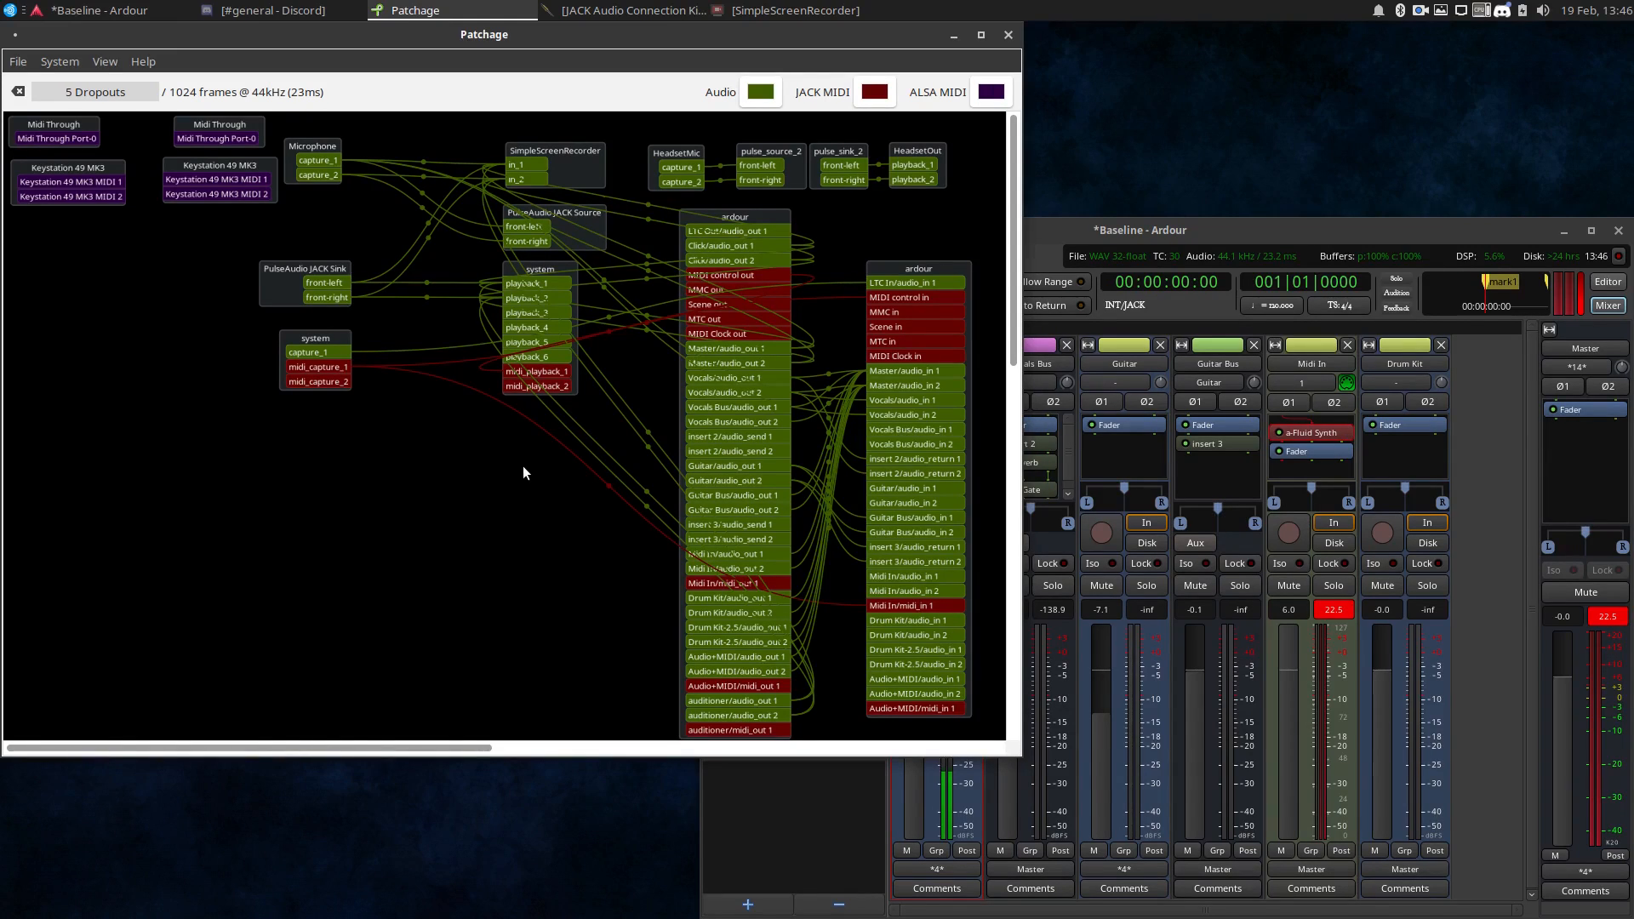
Open a terminal on the desktop and list the sound cards with cat /proc/asound/cards.
{"action": "right_click", "coordinate": [1078, 135]}
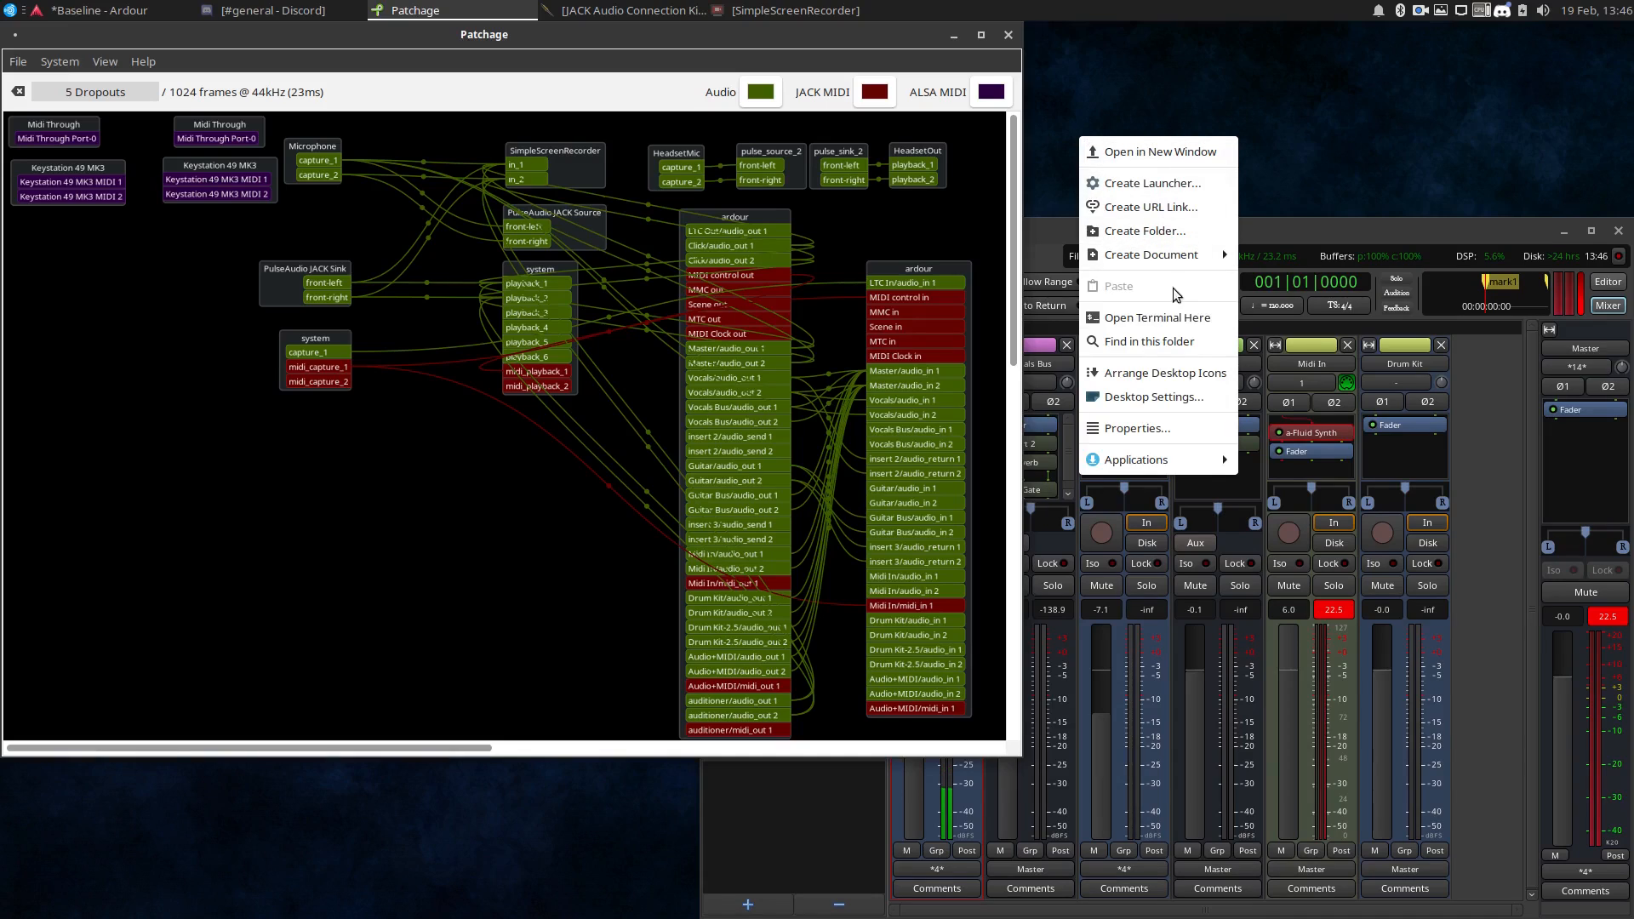
{"action": "left_click", "coordinate": [1151, 317]}
{"action": "type", "text": "cat /proc/asound/cards"}
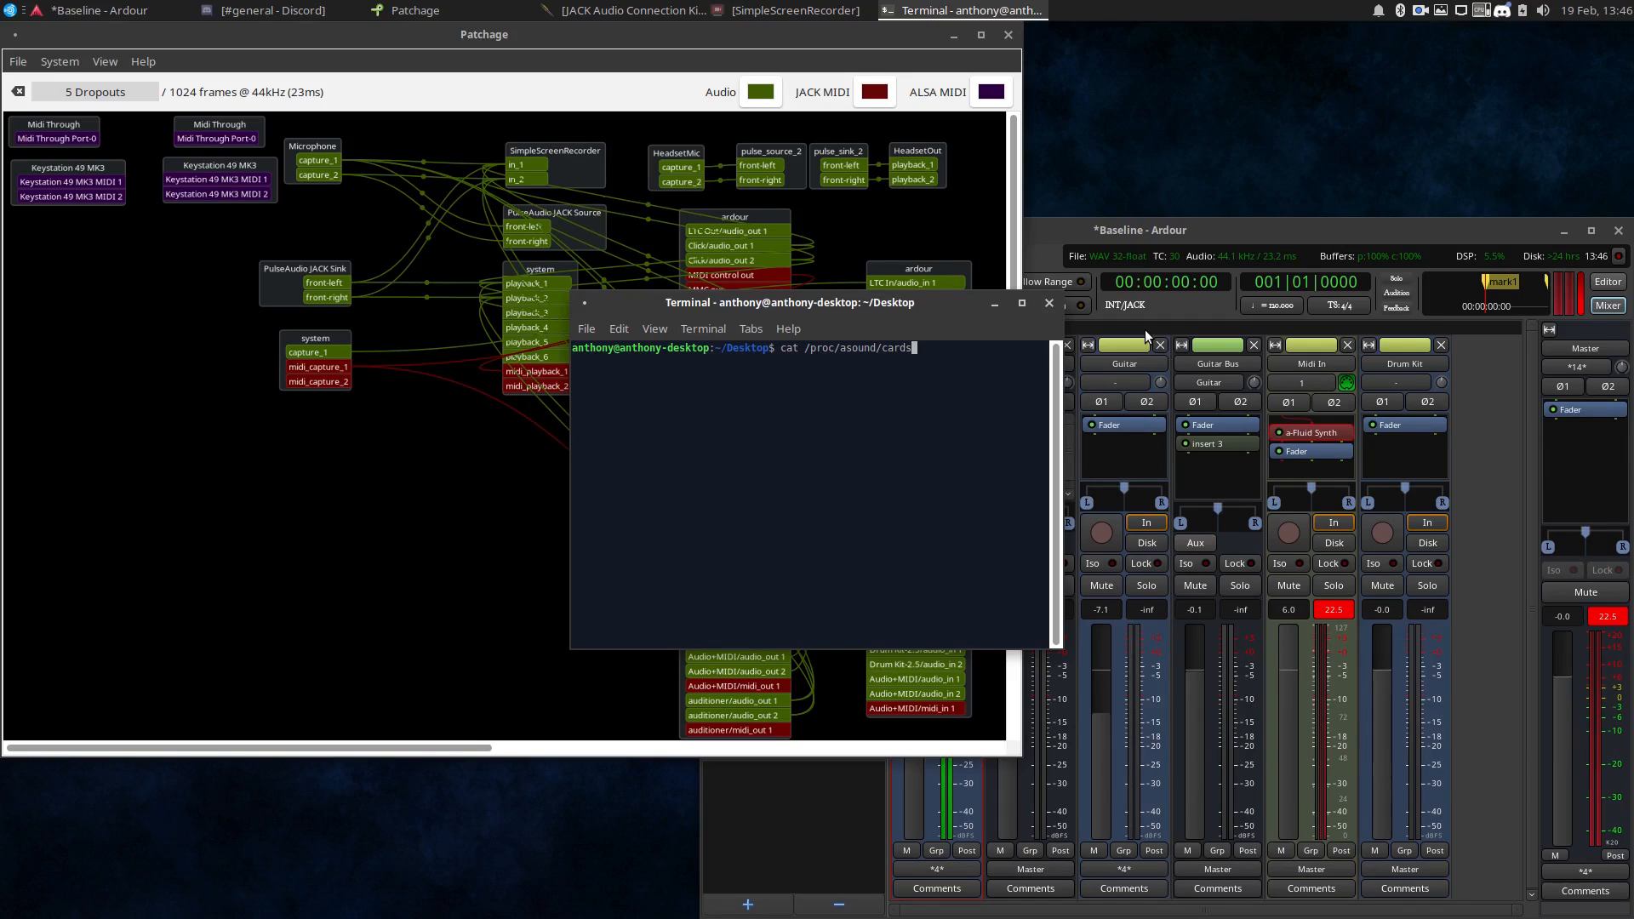
{"action": "key", "text": "Return"}
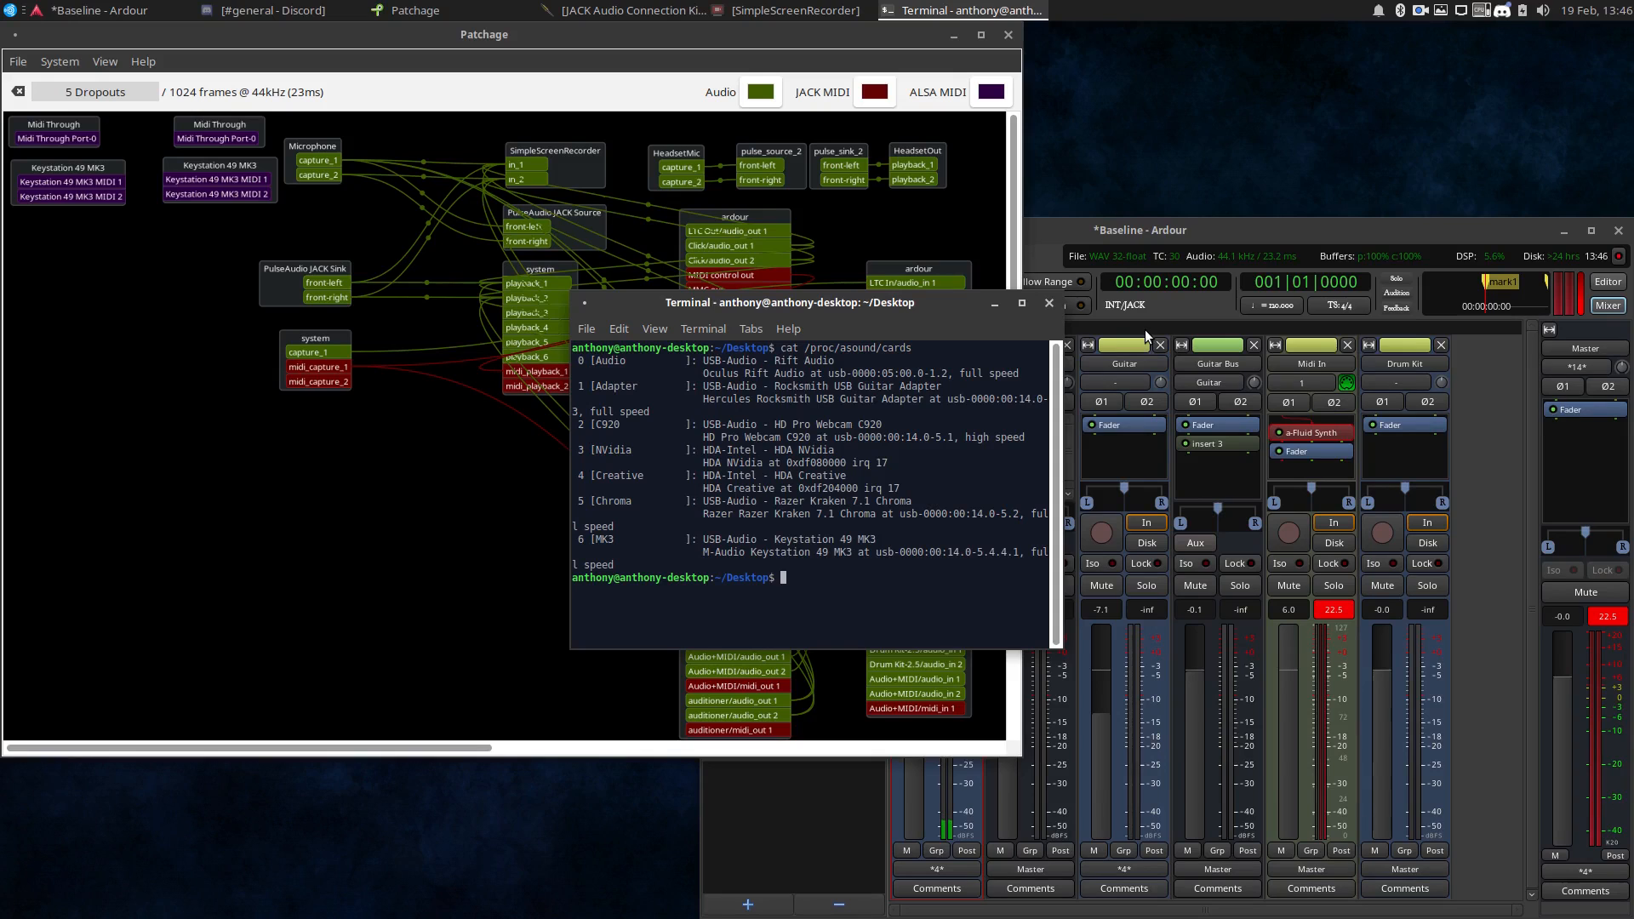
Minimize Patchage, open afterload.sh from the home folder, and place it beside the terminal to compare card names.
{"action": "left_click", "coordinate": [951, 35]}
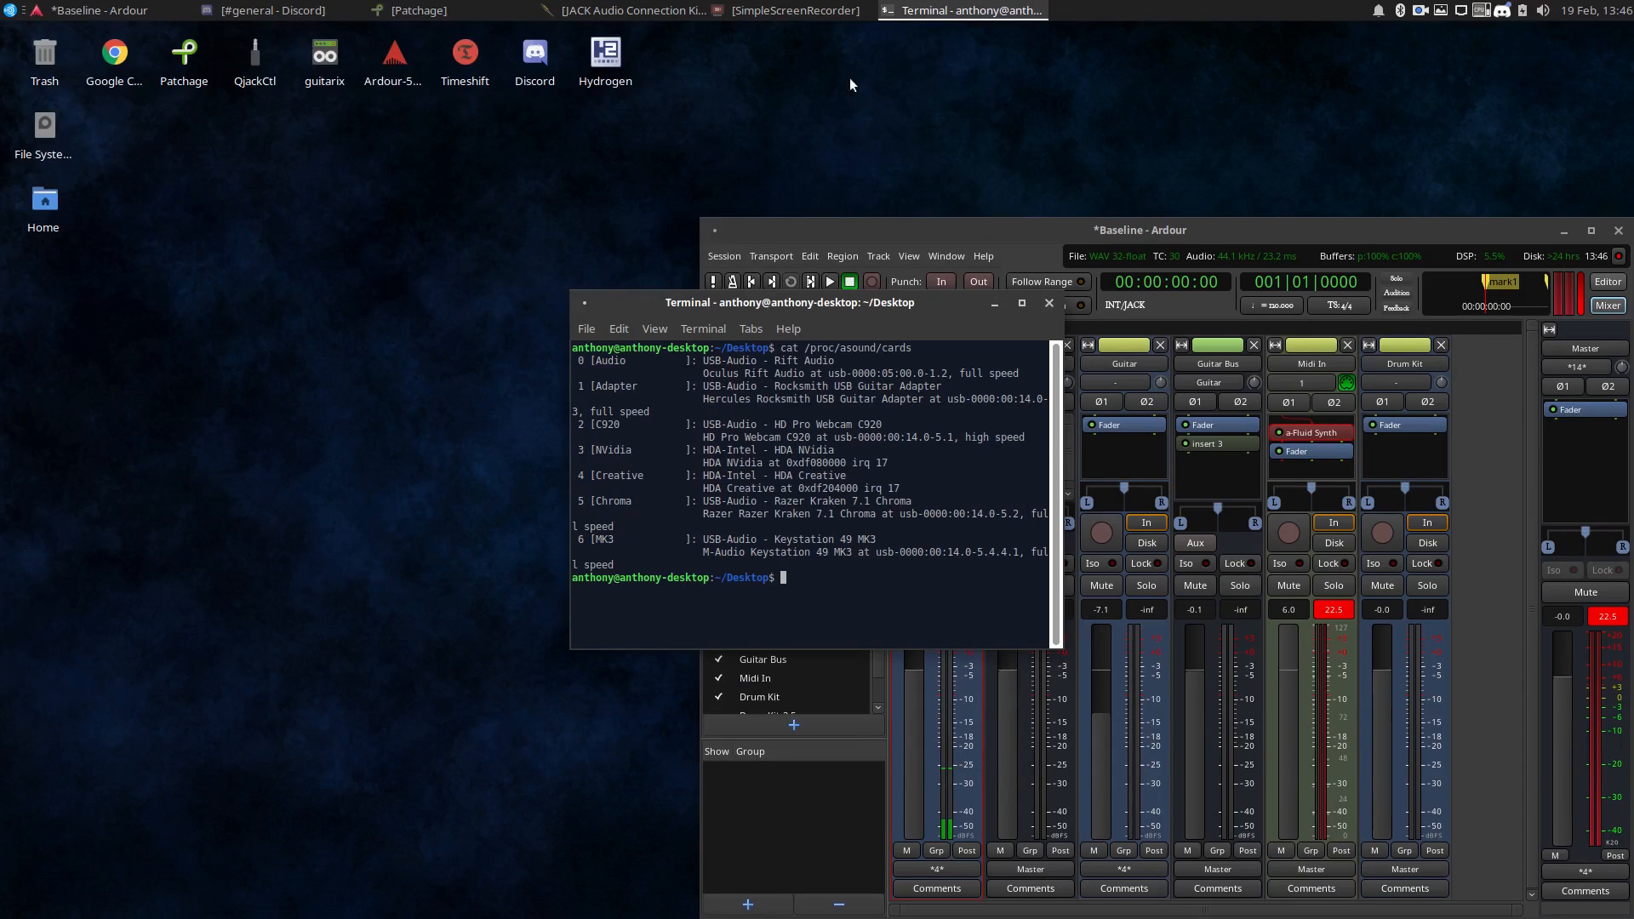
{"action": "double_click", "coordinate": [43, 203]}
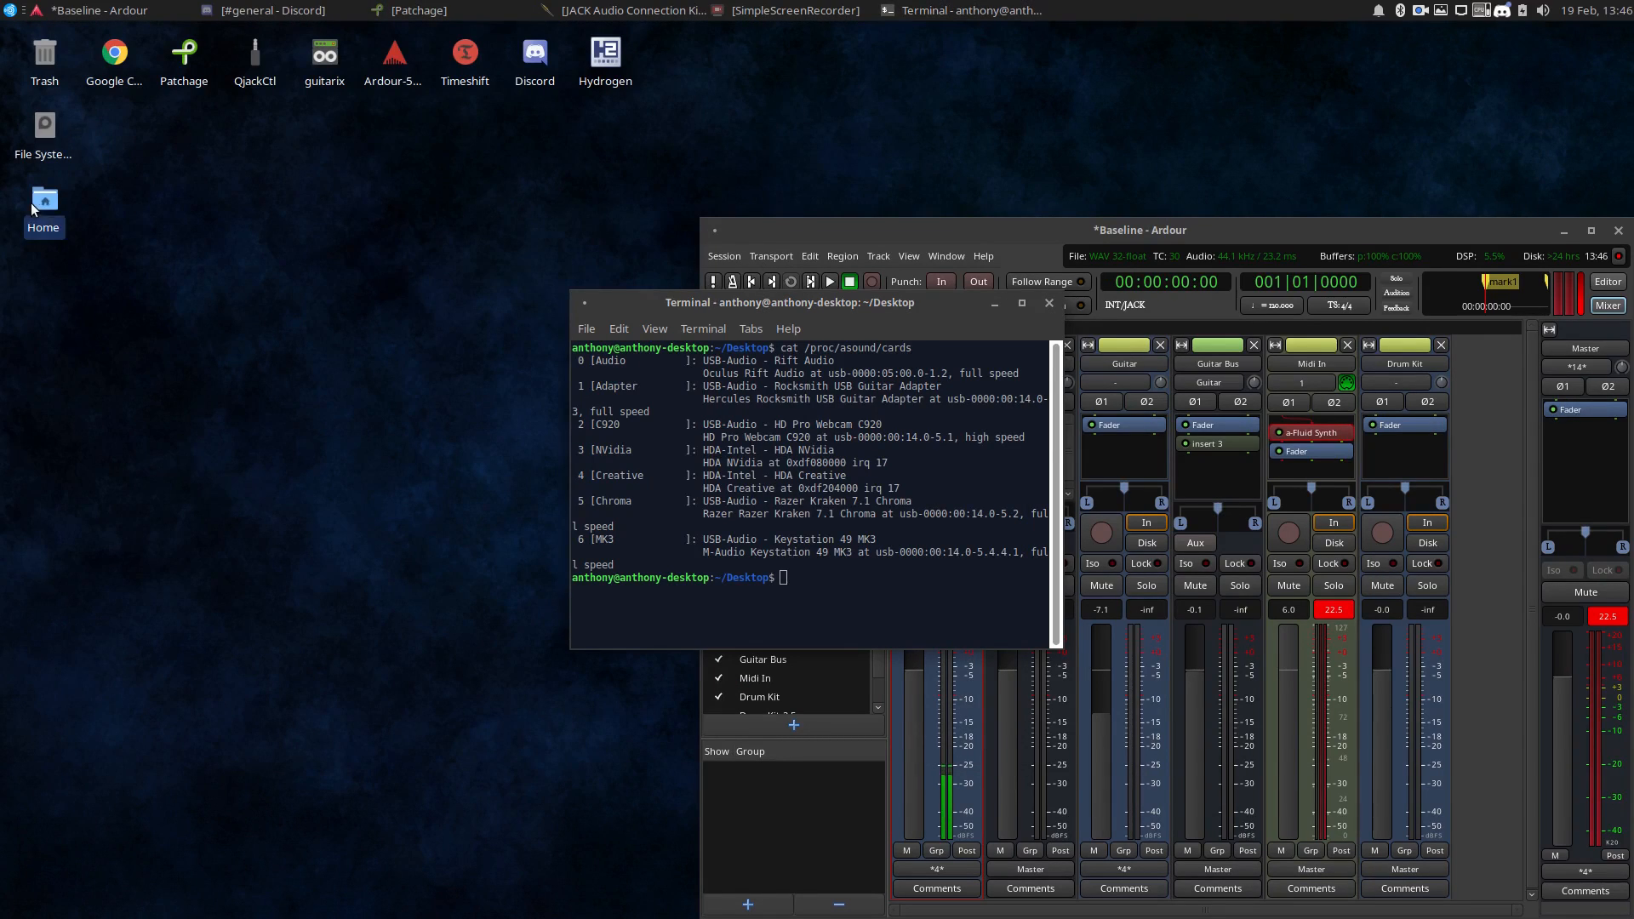
{"action": "double_click", "coordinate": [210, 346]}
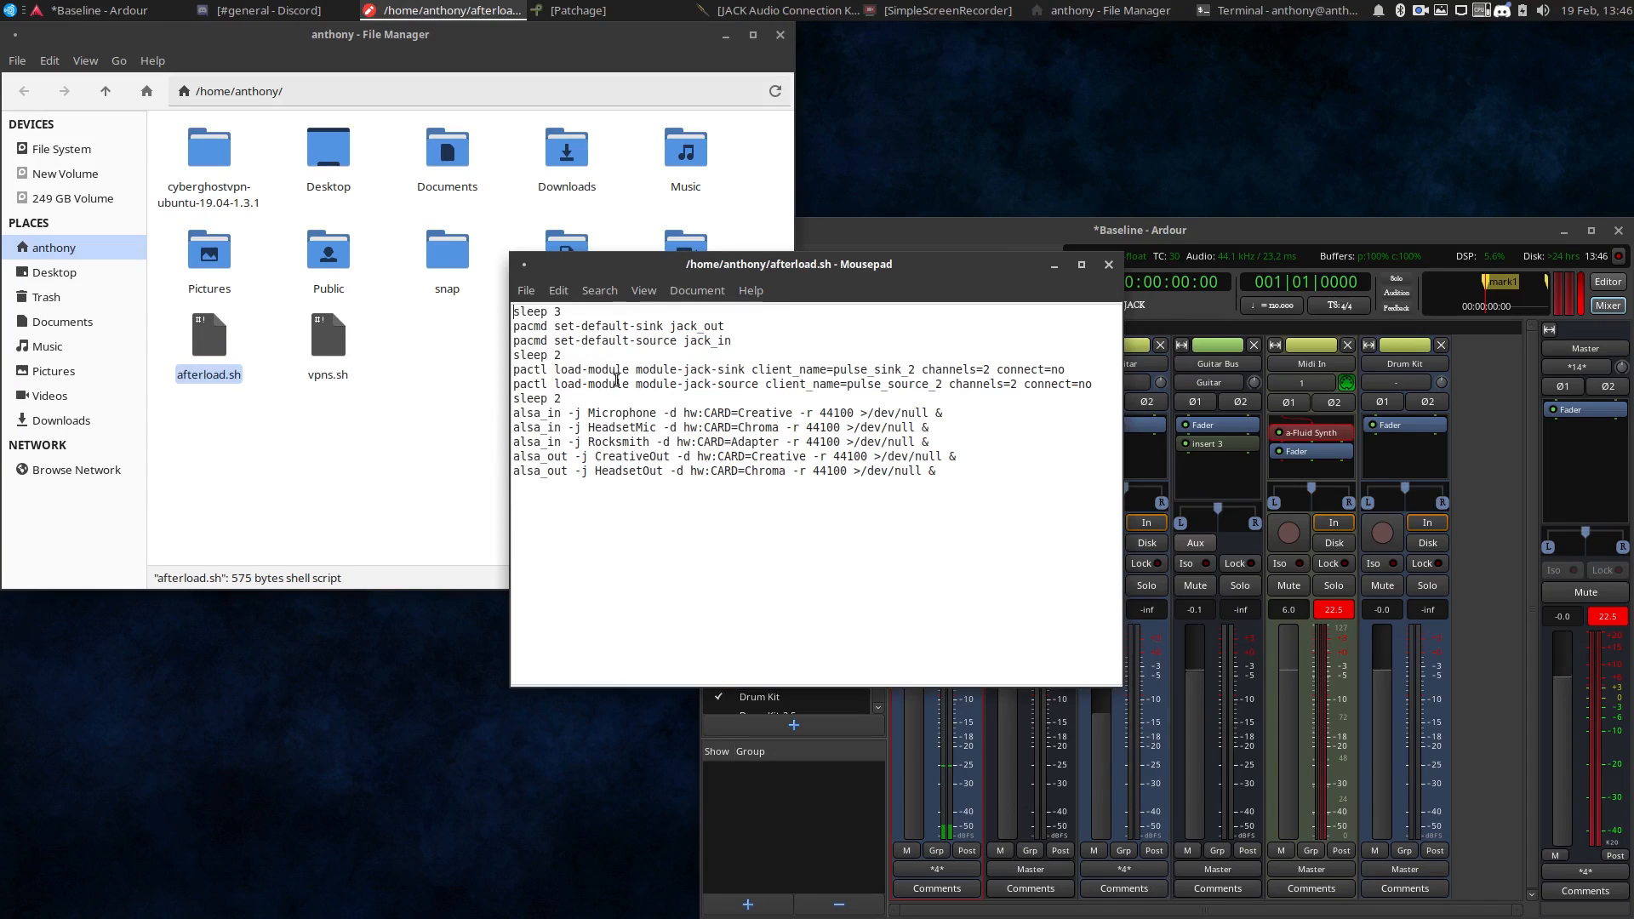
{"action": "left_click_drag", "start_coordinate": [736, 262], "coordinate": [362, 228]}
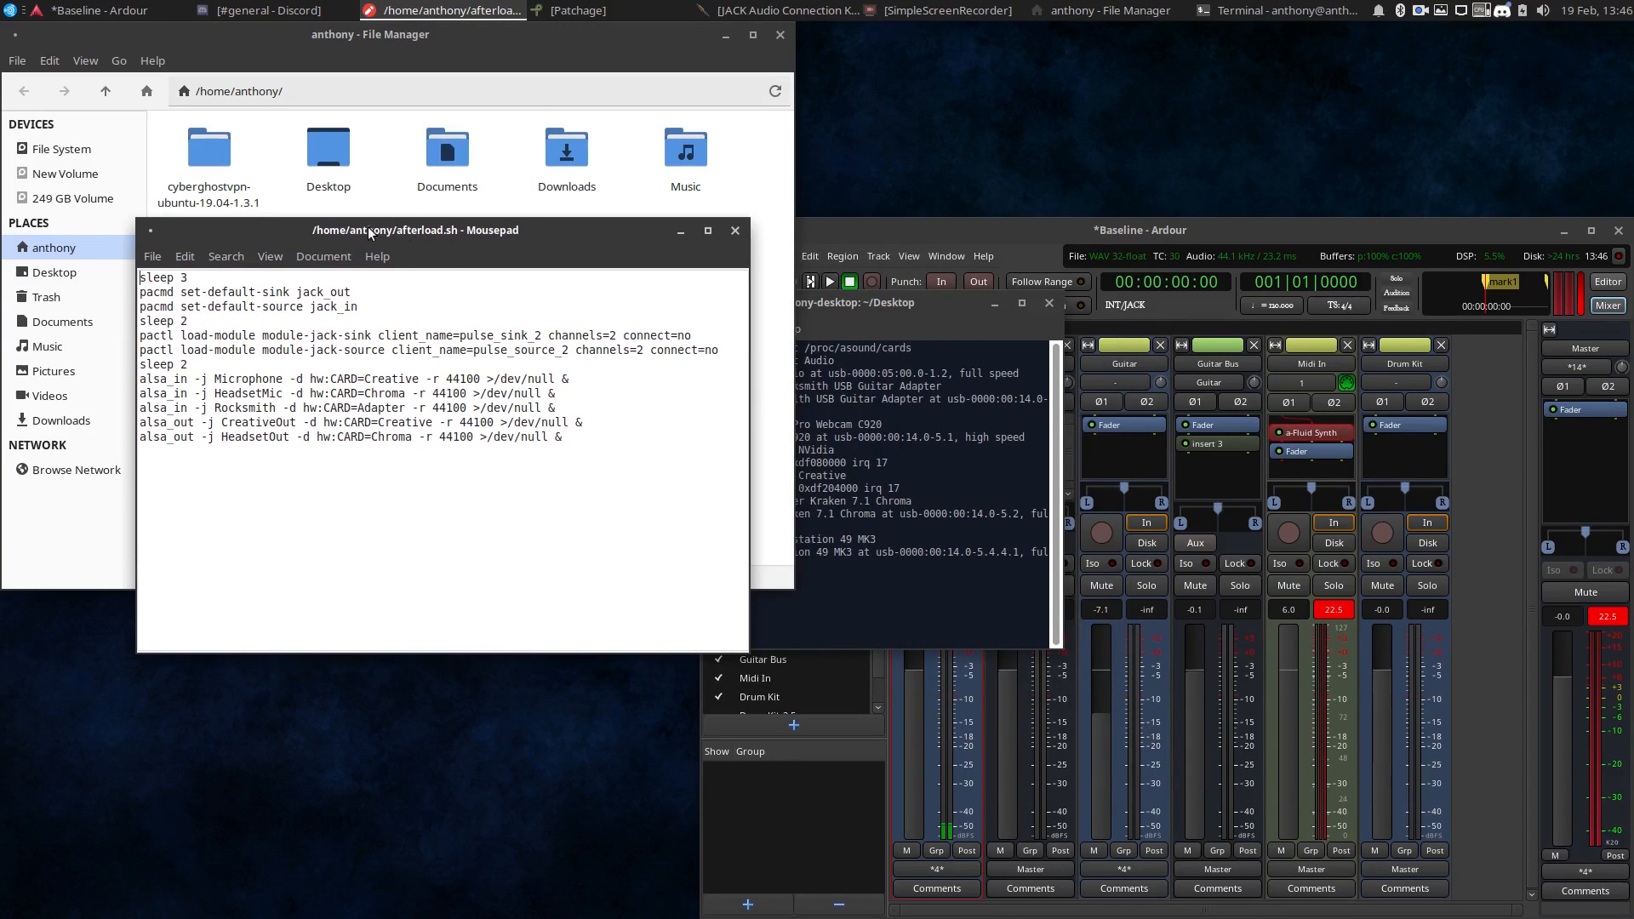
{"action": "left_click", "coordinate": [972, 220]}
{"action": "left_click_drag", "start_coordinate": [973, 220], "coordinate": [1045, 227]}
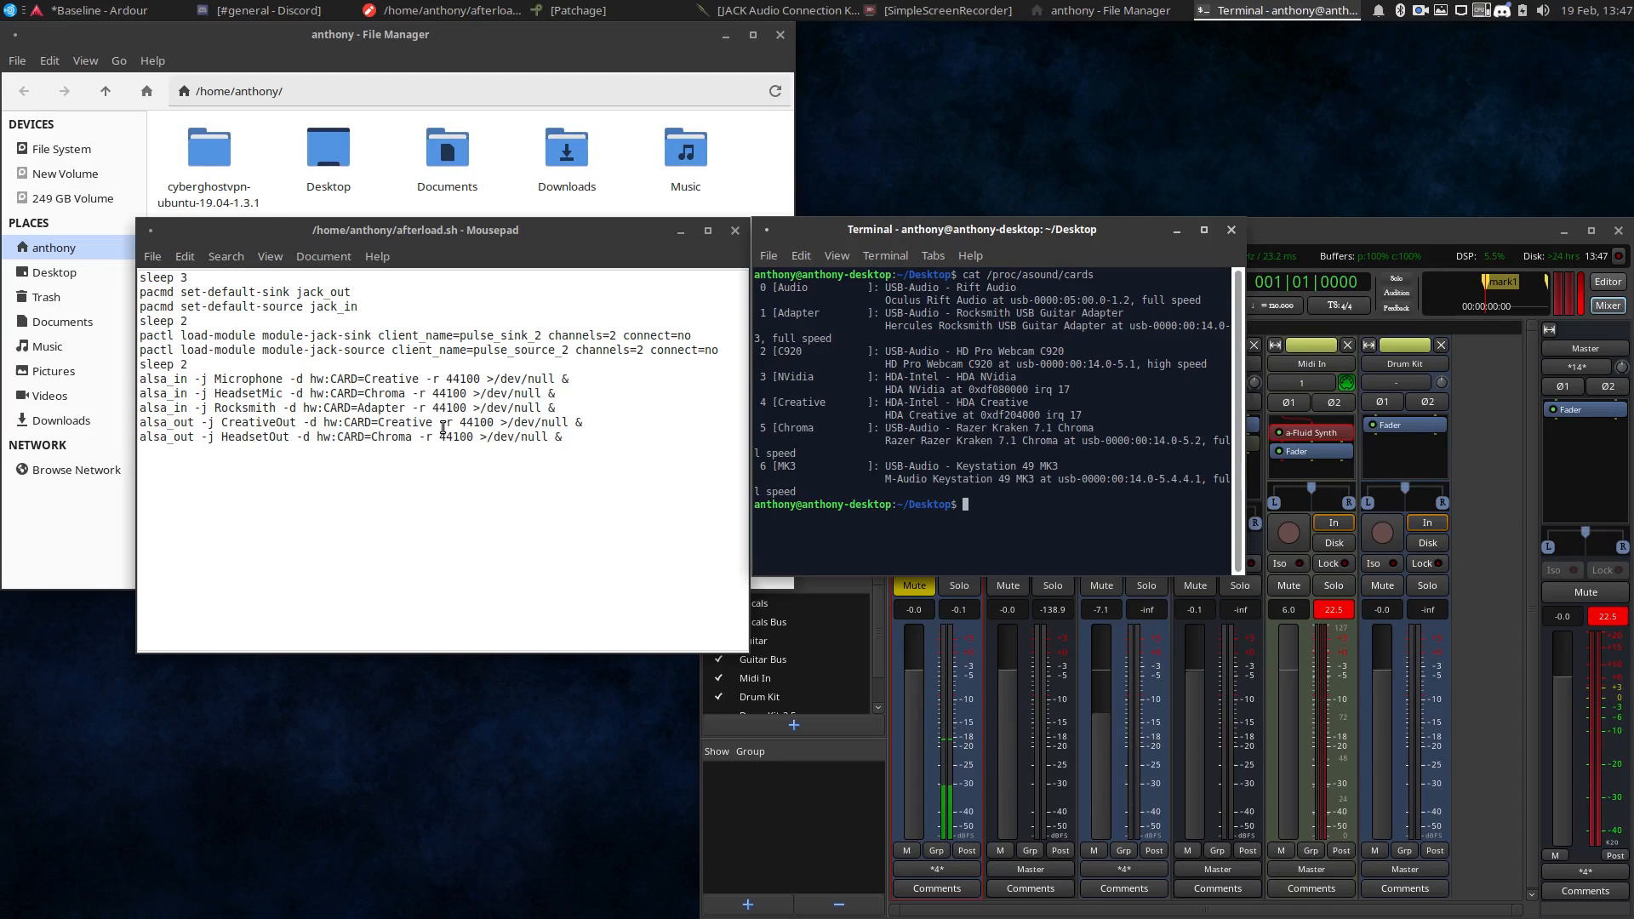
Try the device suffixes ,DEV=0 and ,DEV=1 after hw:CARD=Creative on the Microphone line of afterload.sh, and remove the suffix.
{"action": "left_click", "coordinate": [473, 385]}
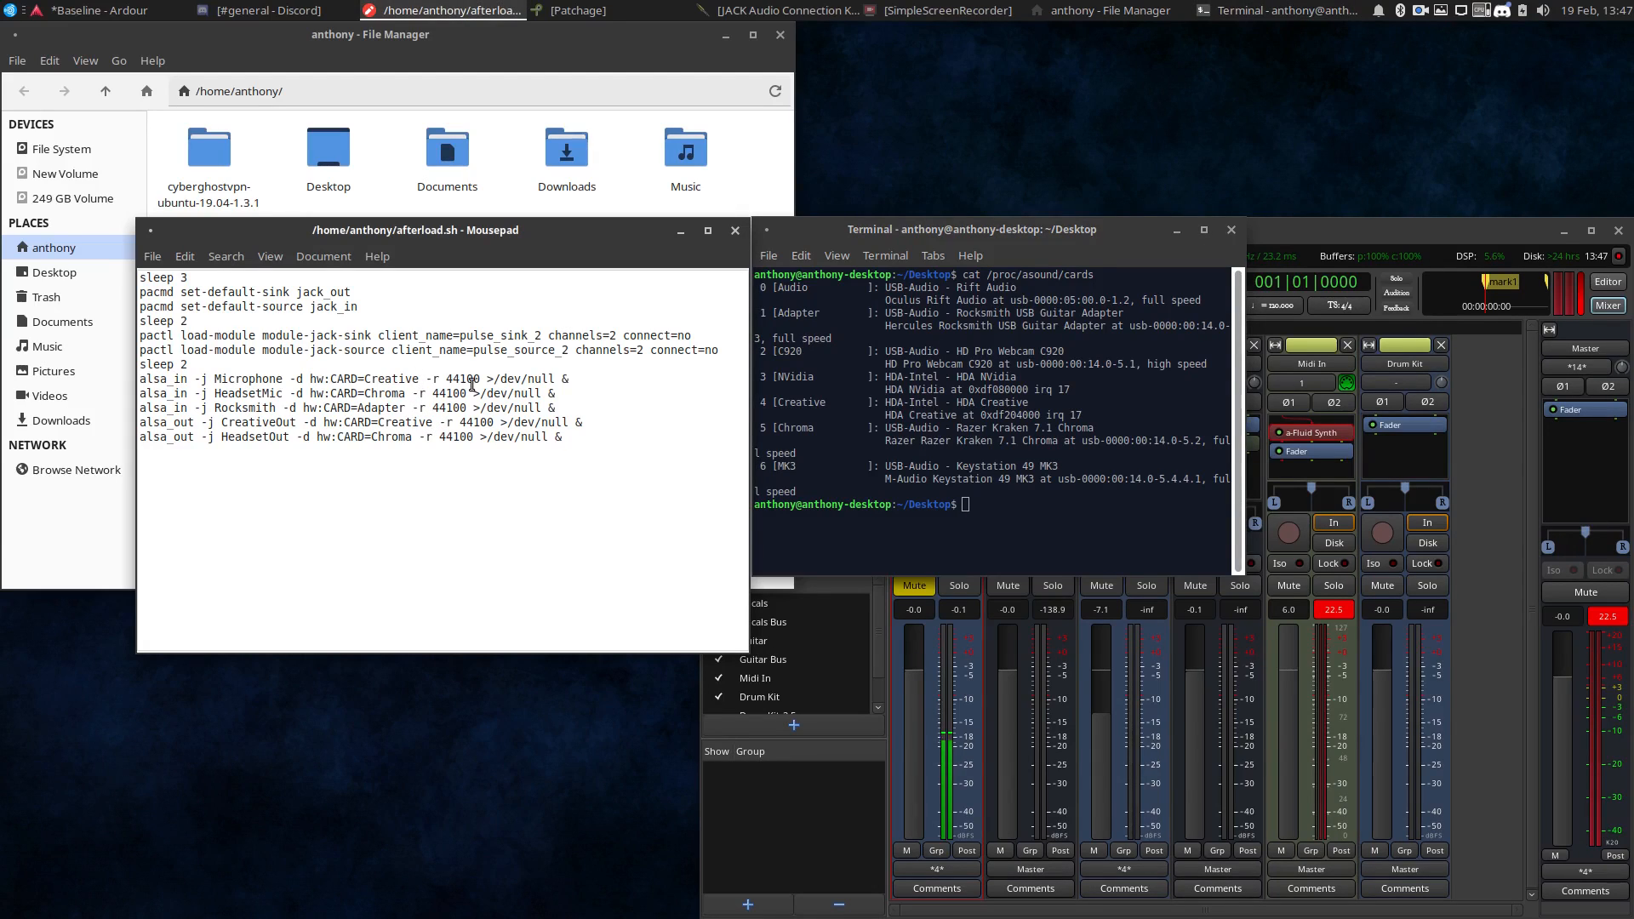
{"action": "type", "text": ","}
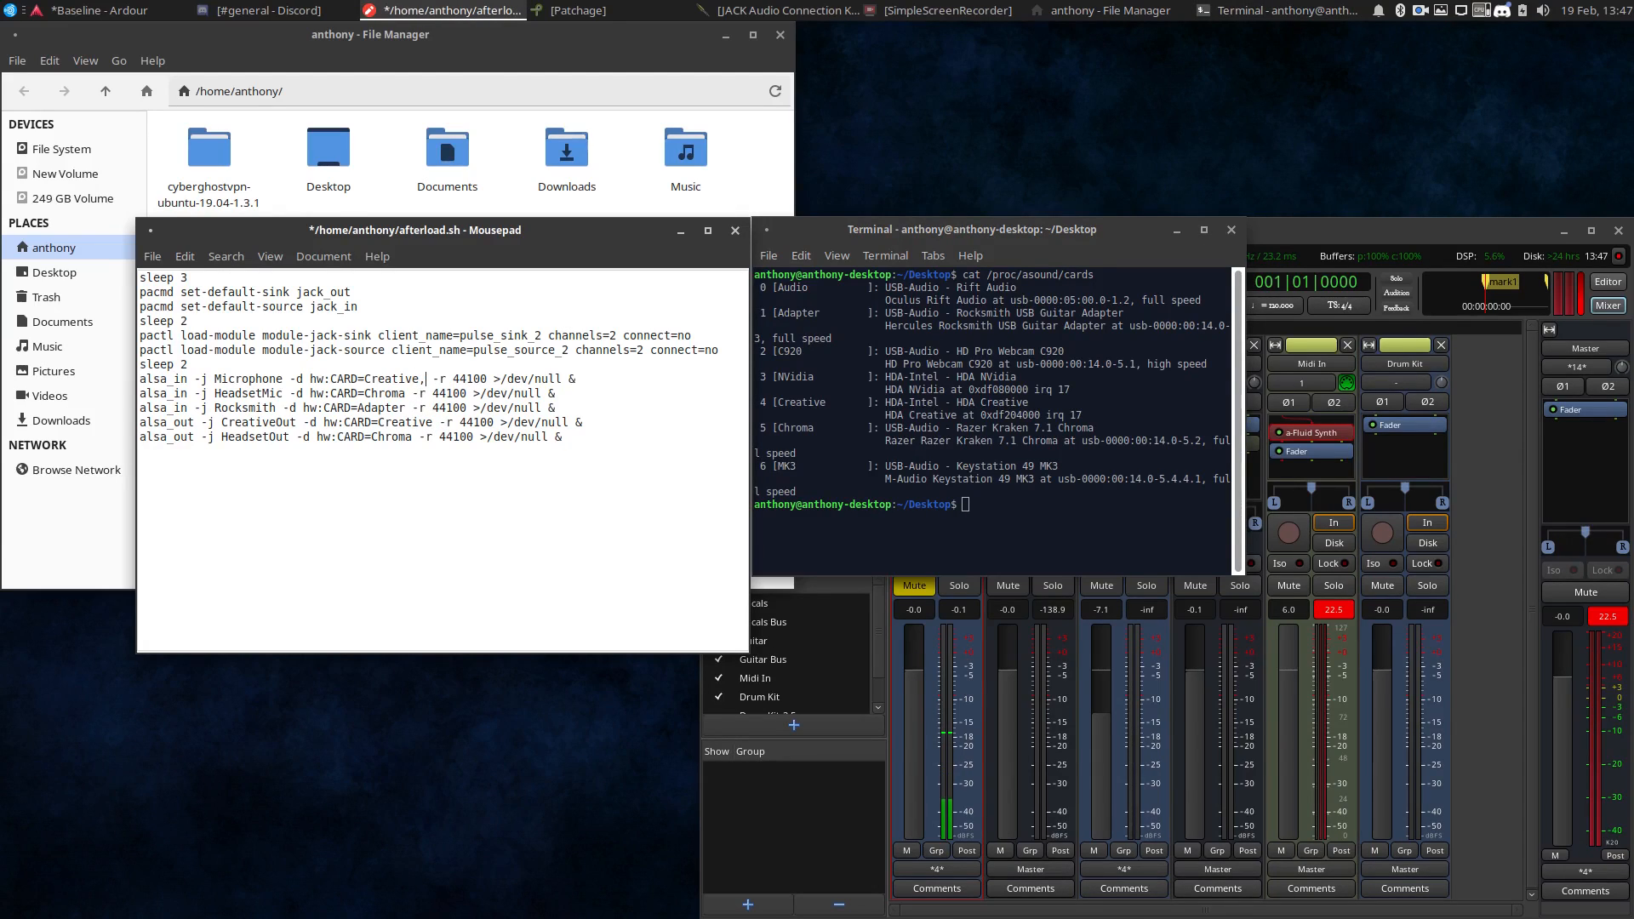
{"action": "type", "text": "DEV=0"}
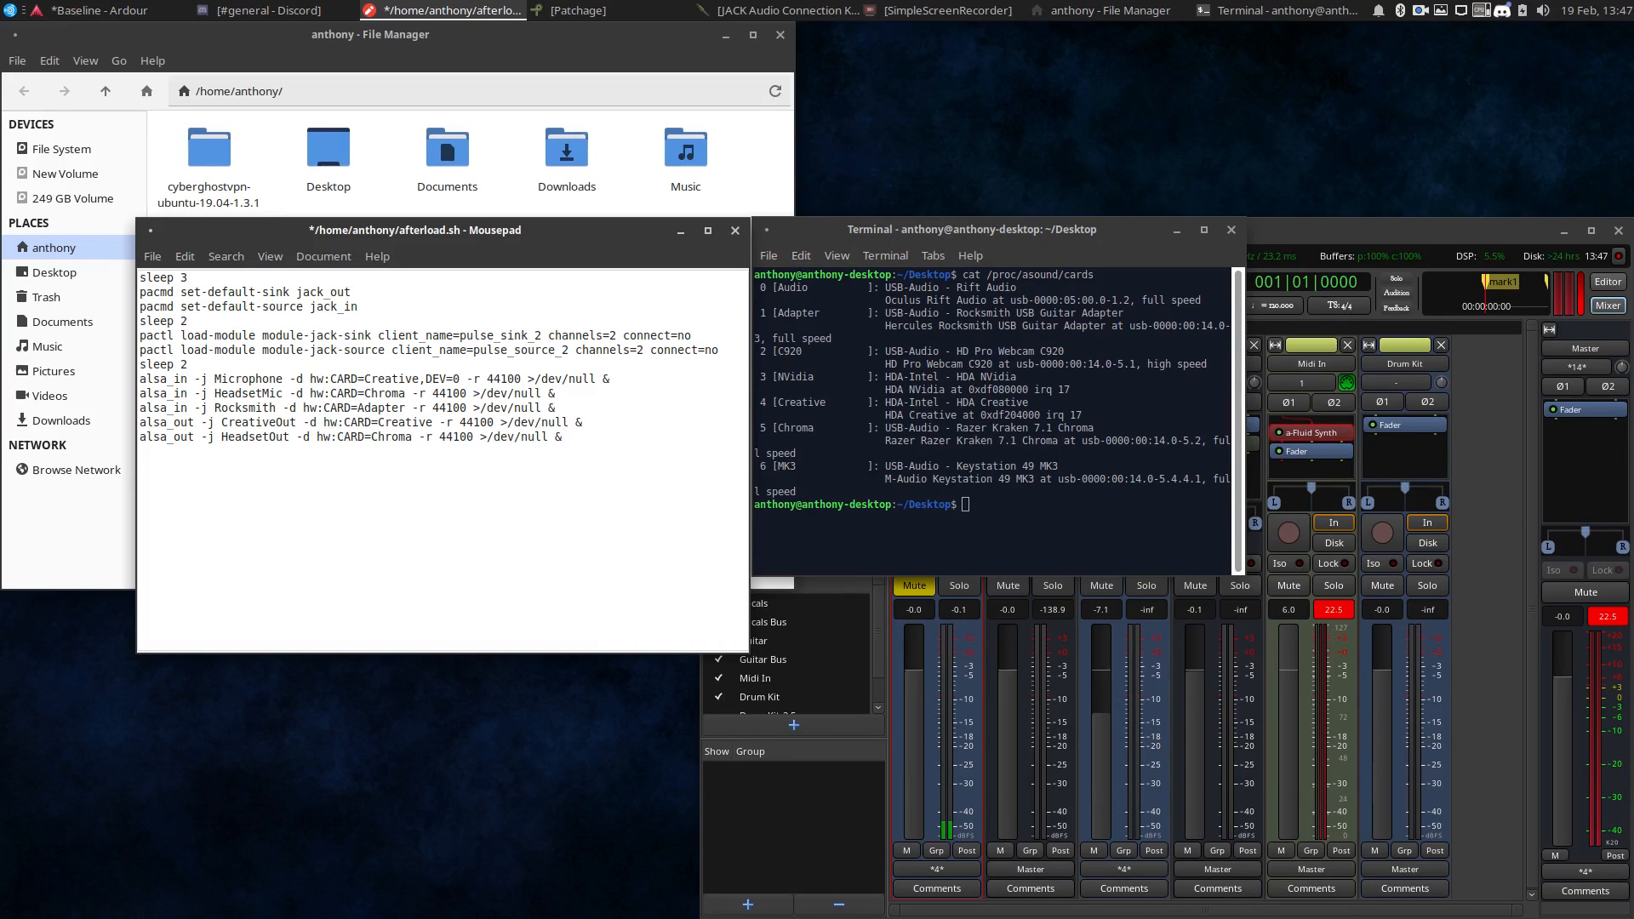
{"action": "key", "text": "BackSpace"}
{"action": "type", "text": "1"}
{"action": "key", "text": "BackSpace"}
{"action": "key", "text": "BackSpace"}
{"action": "key", "text": "BackSpace"}
{"action": "key", "text": "BackSpace"}
{"action": "key", "text": "BackSpace"}
{"action": "key", "text": "BackSpace"}
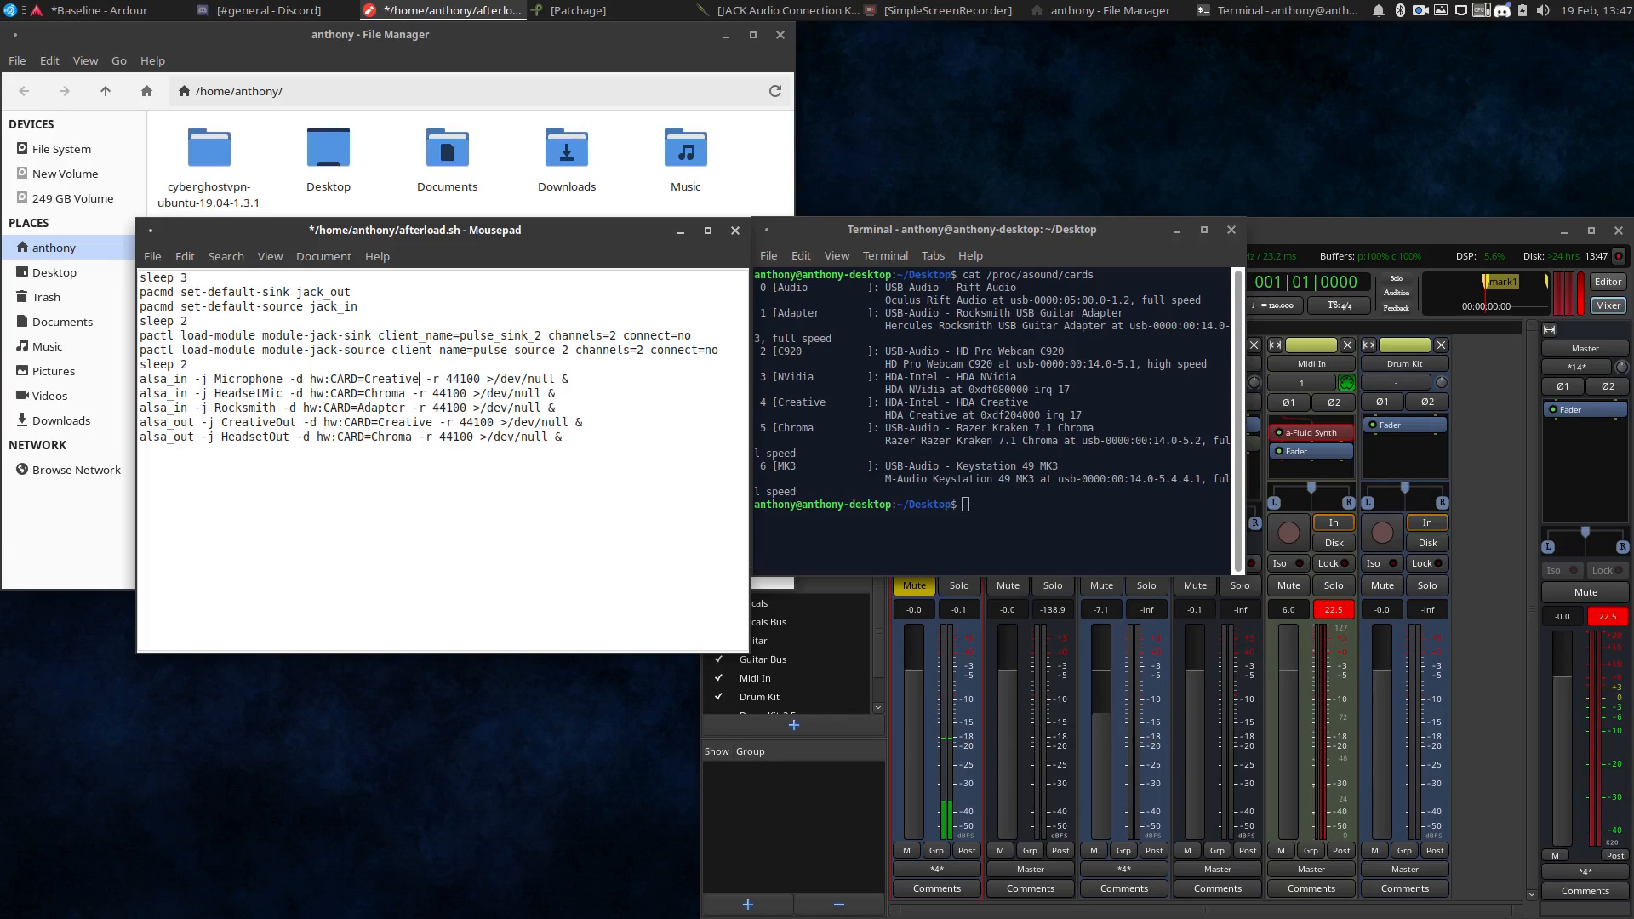
Try the device suffix ,DEV=4 after hw:CARD=Chroma on the HeadsetMic line of afterload.sh, and remove the suffix.
{"action": "type", "text": ",DEV="}
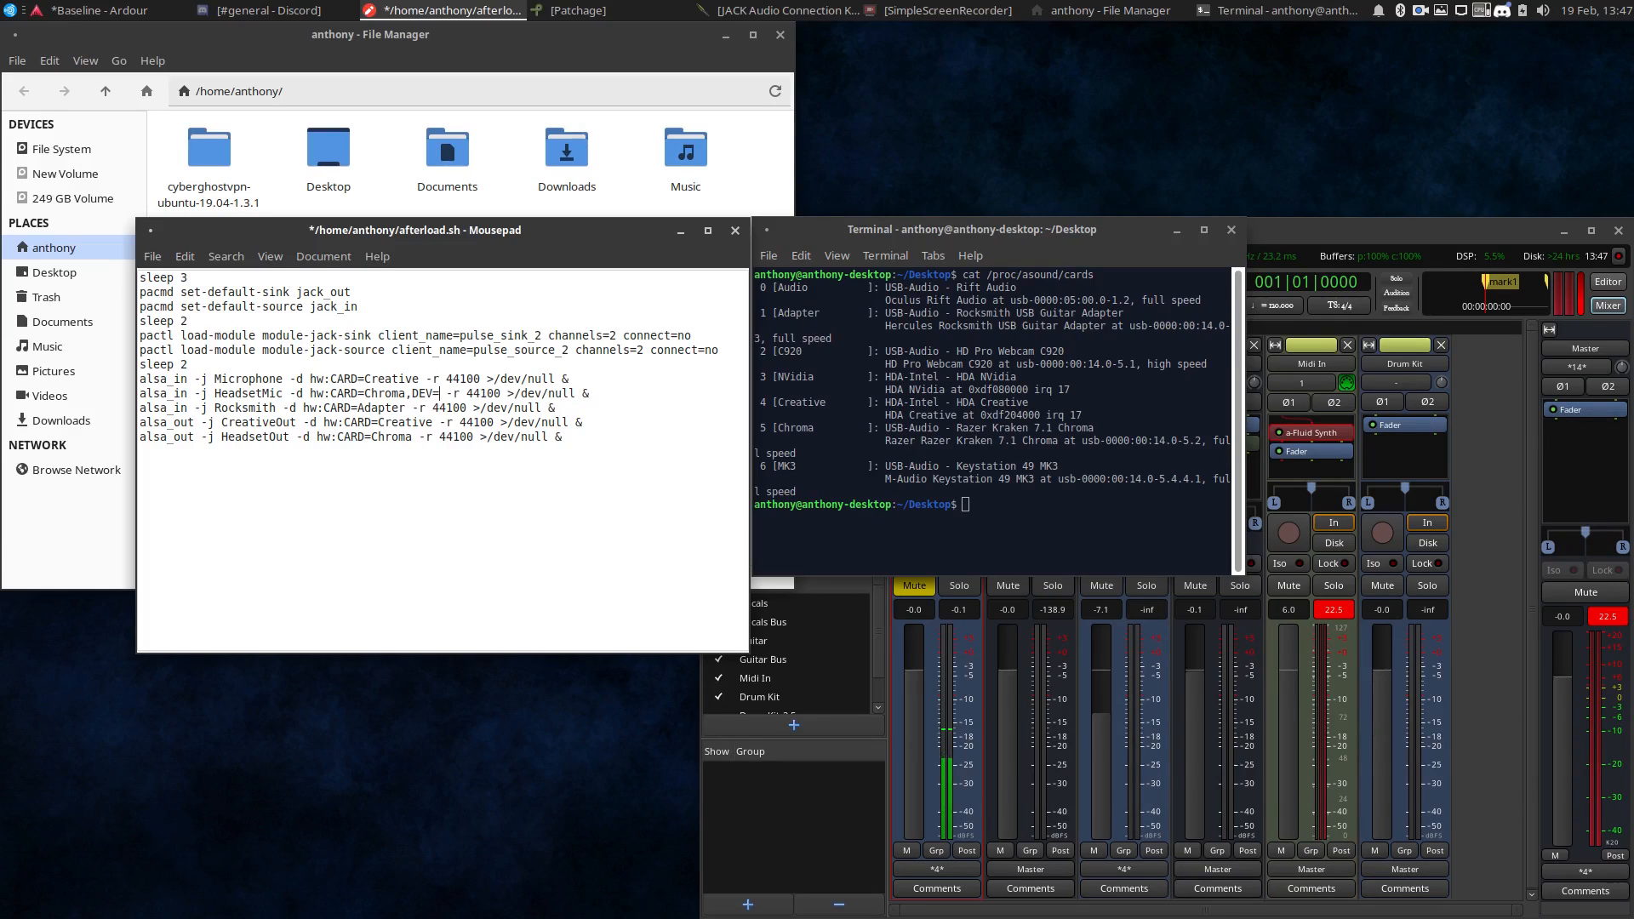
{"action": "type", "text": "4"}
{"action": "key", "text": "BackSpace"}
{"action": "key", "text": "BackSpace"}
{"action": "key", "text": "BackSpace"}
{"action": "key", "text": "BackSpace"}
{"action": "key", "text": "BackSpace"}
{"action": "key", "text": "BackSpace"}
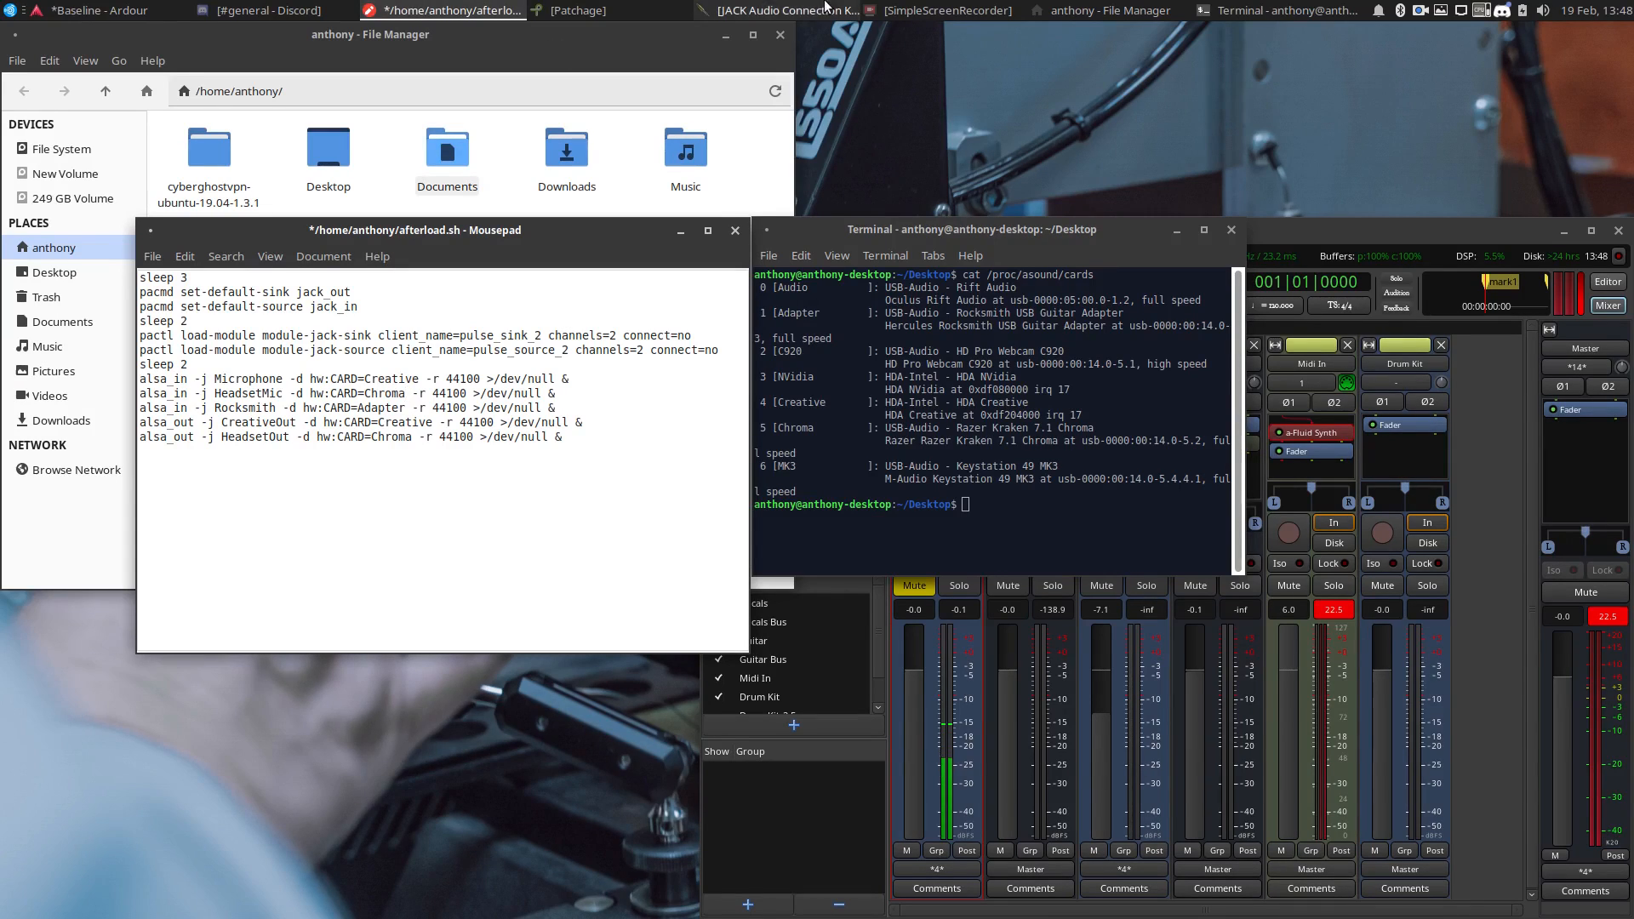
Close the file manager and close afterload.sh without saving its changes.
{"action": "left_click", "coordinate": [780, 36]}
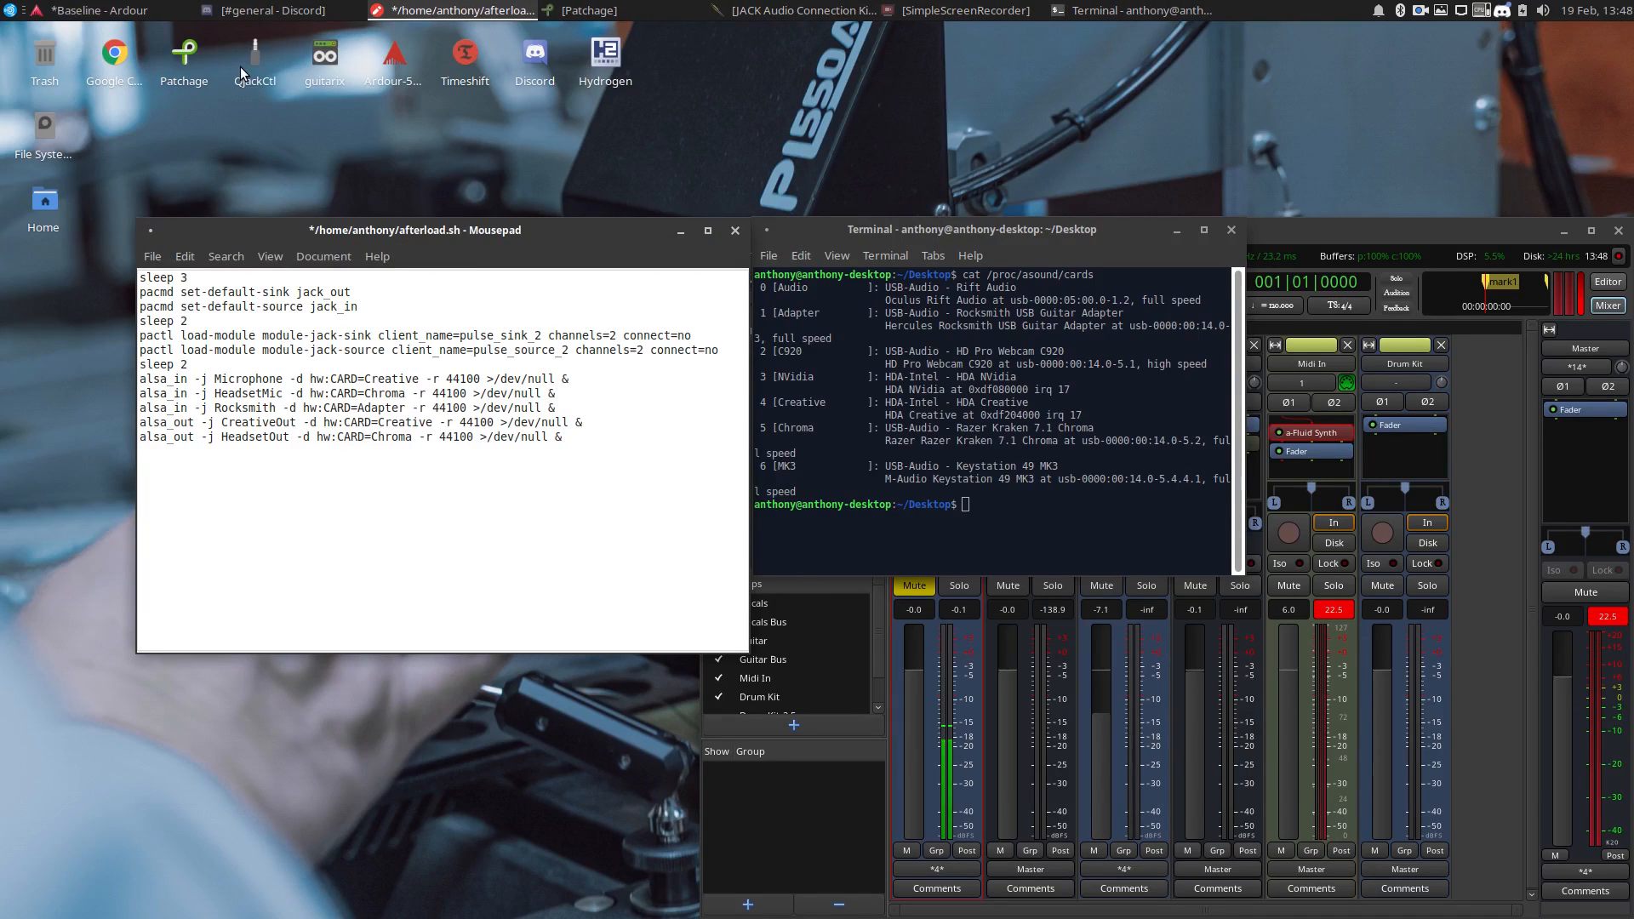
{"action": "left_click", "coordinate": [735, 231]}
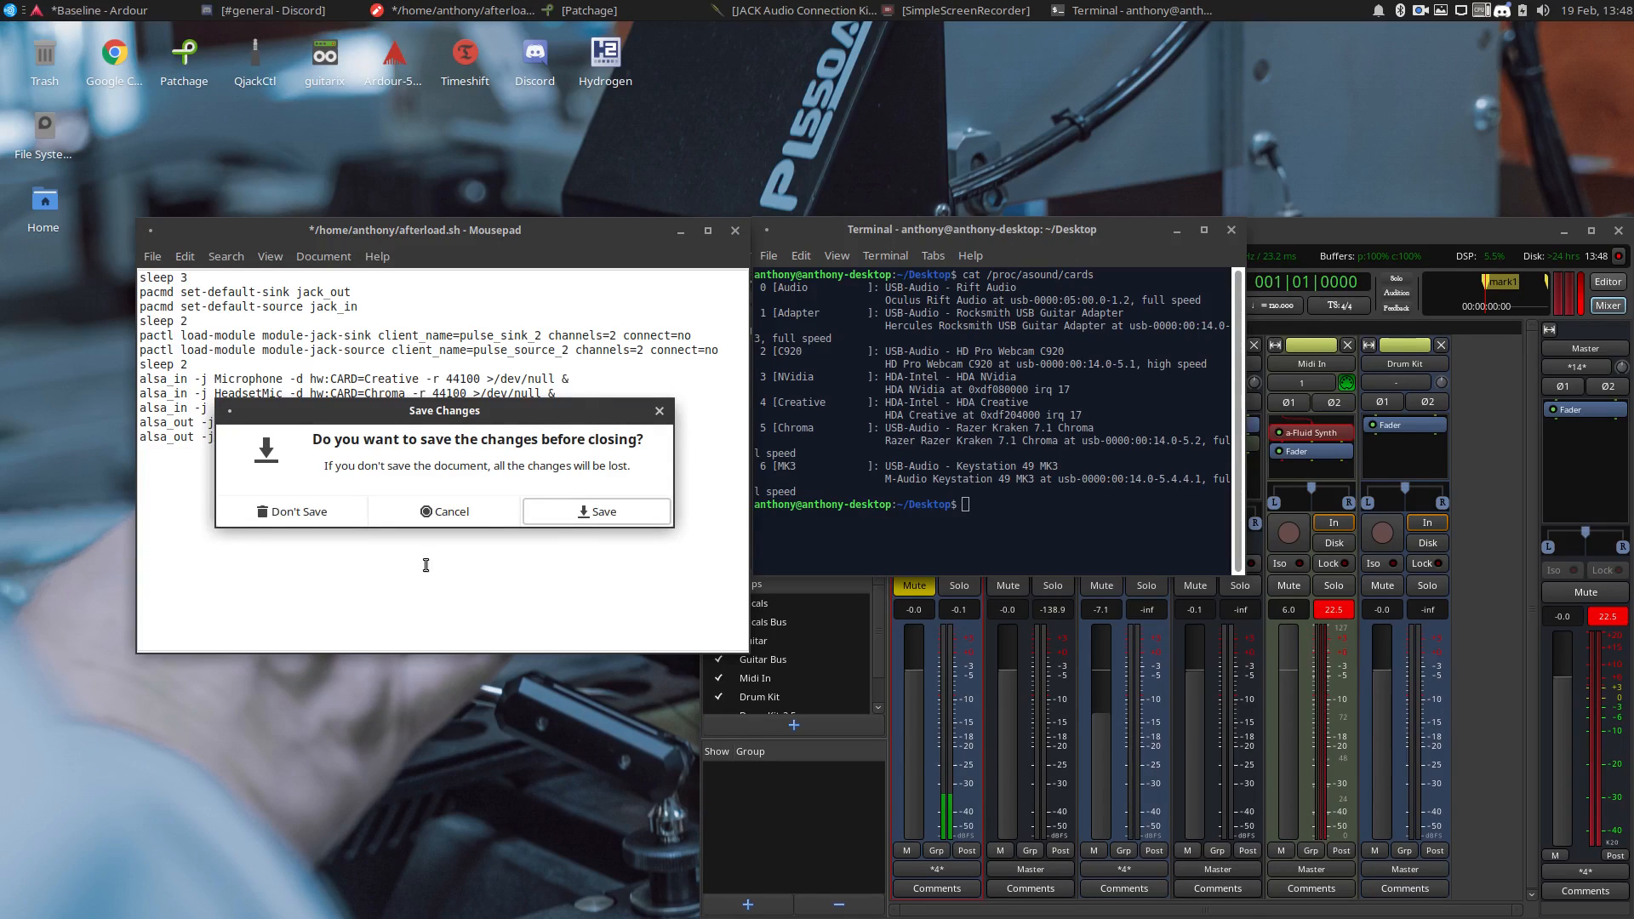
{"action": "left_click", "coordinate": [485, 521]}
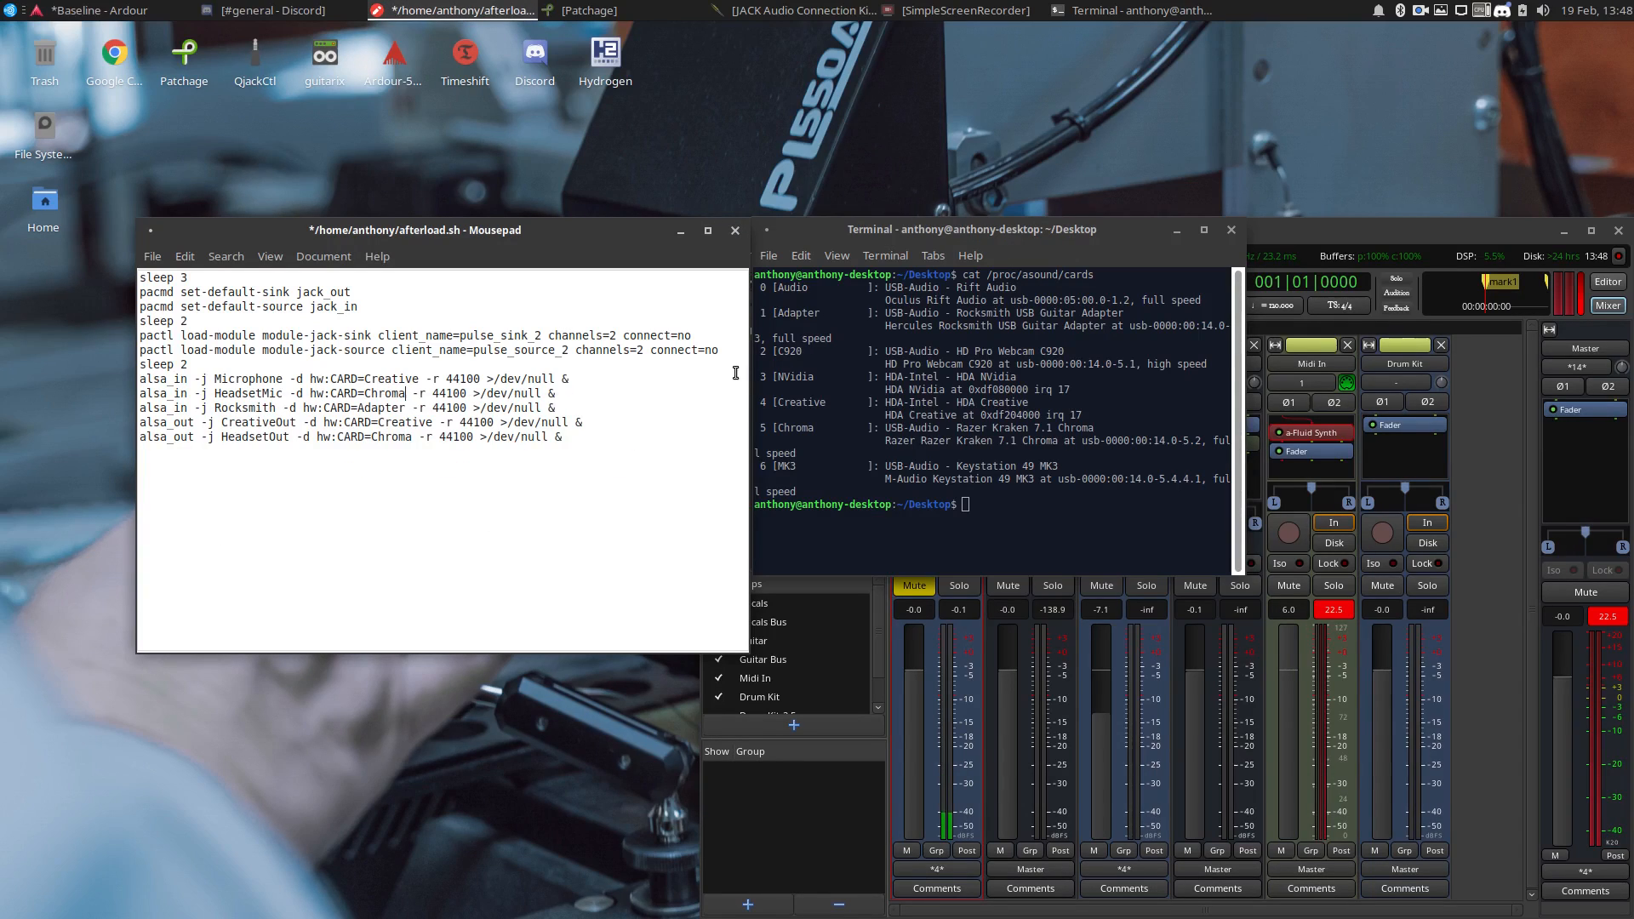
{"action": "left_click", "coordinate": [735, 233]}
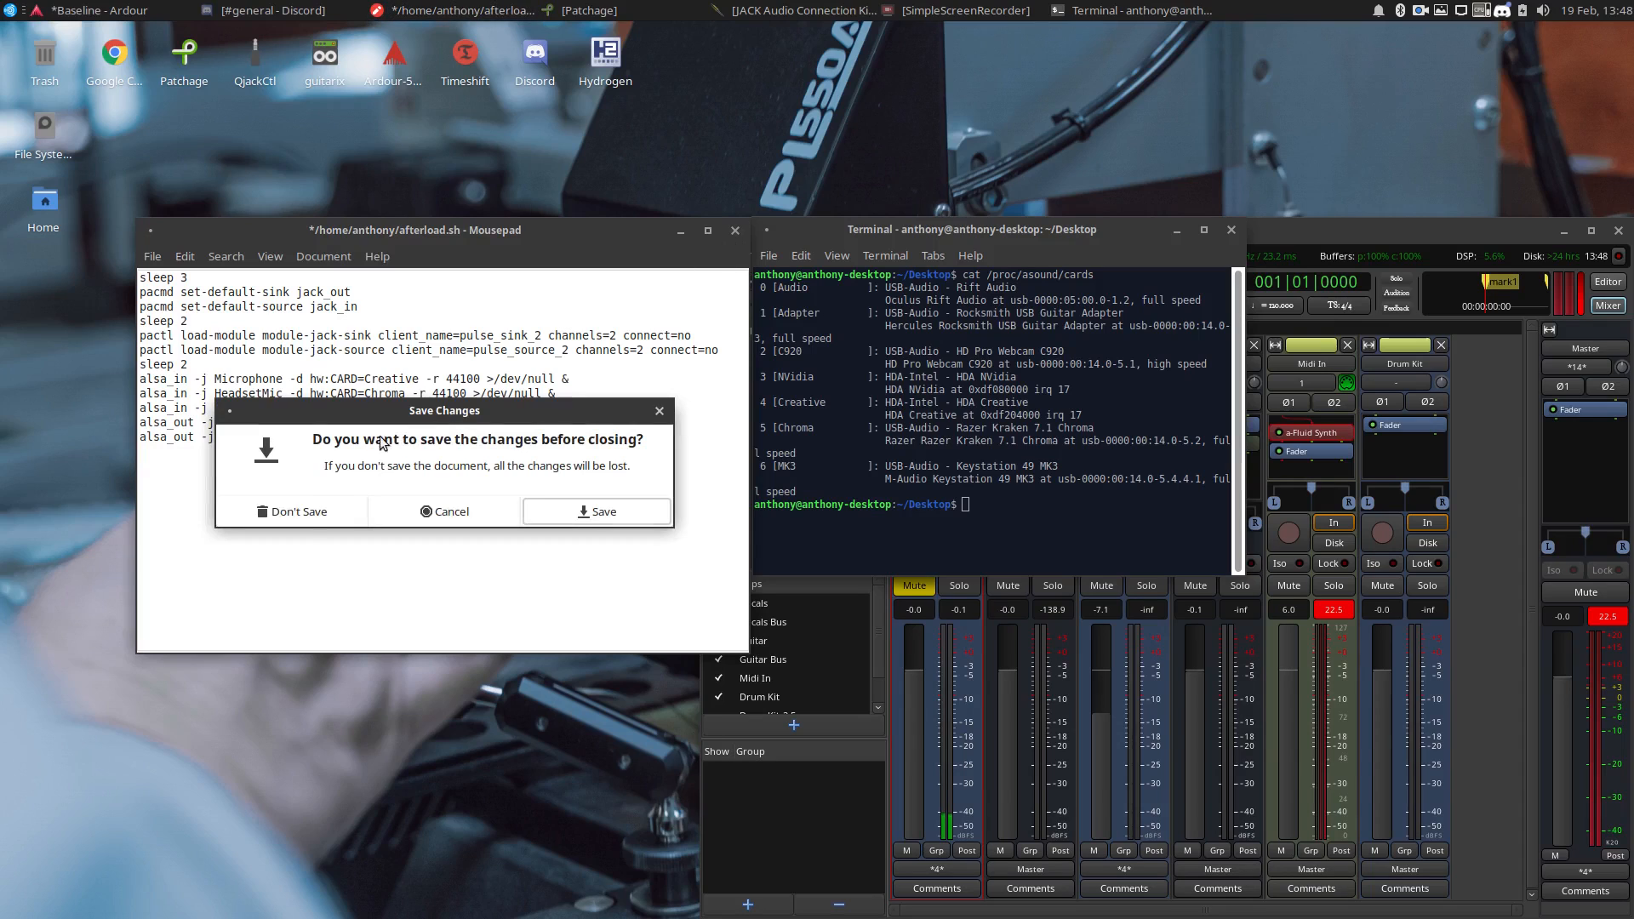
{"action": "left_click", "coordinate": [305, 519]}
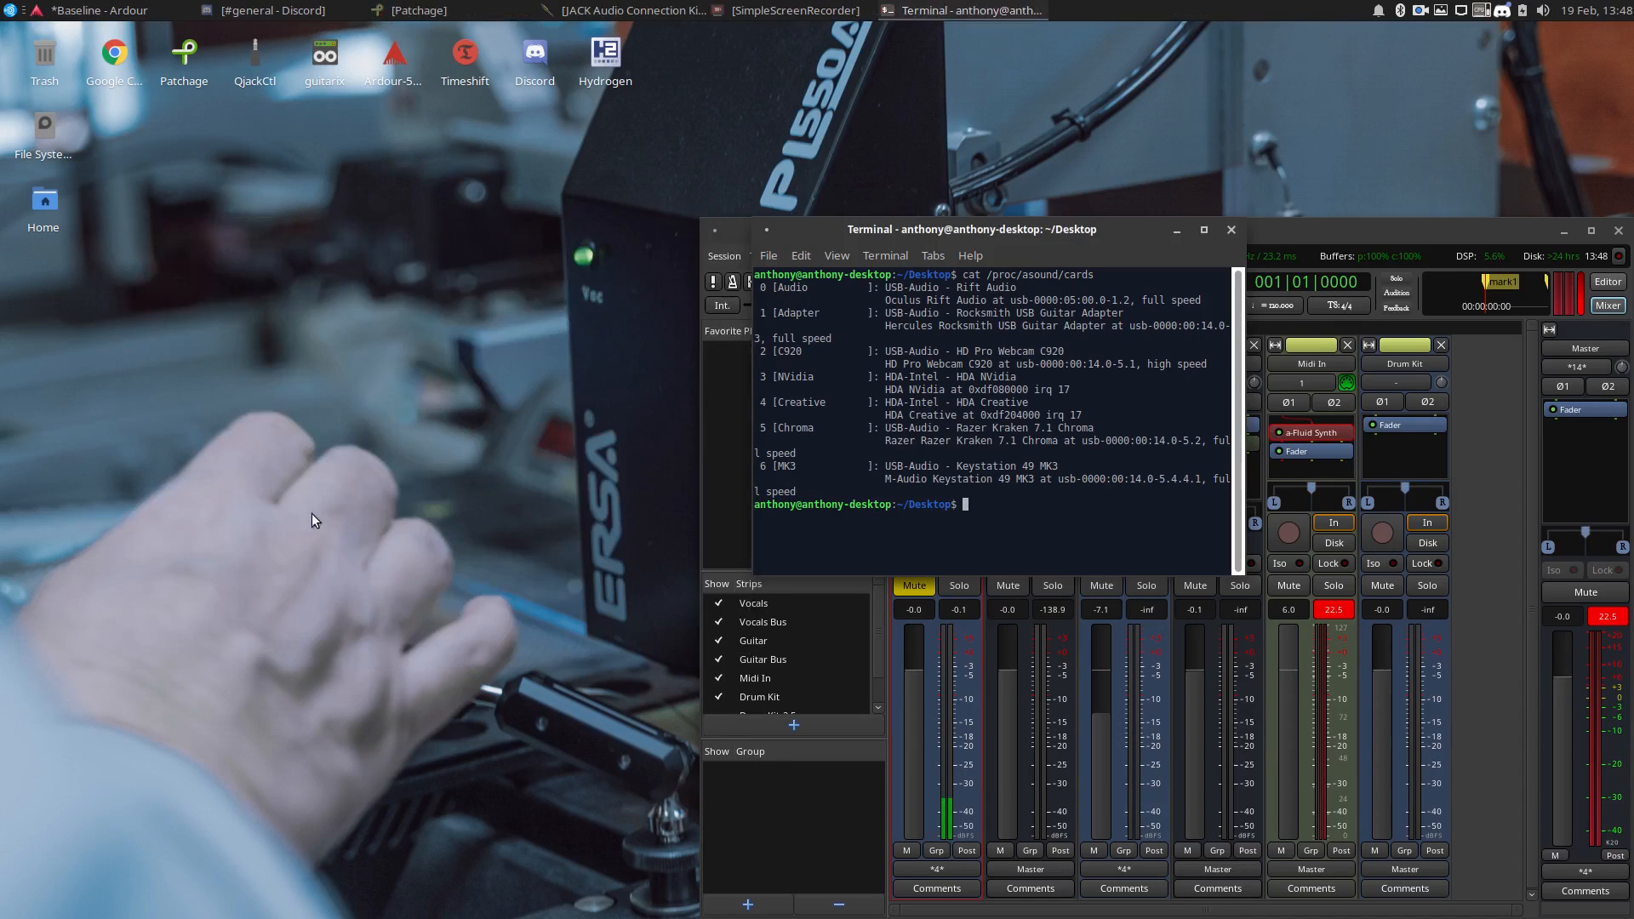
Close the terminal and bring the Patchage window back up alongside the shifted Ardour mixer.
{"action": "left_click", "coordinate": [1232, 230]}
{"action": "left_click_drag", "start_coordinate": [1233, 228], "coordinate": [924, 228]}
{"action": "left_click", "coordinate": [413, 11]}
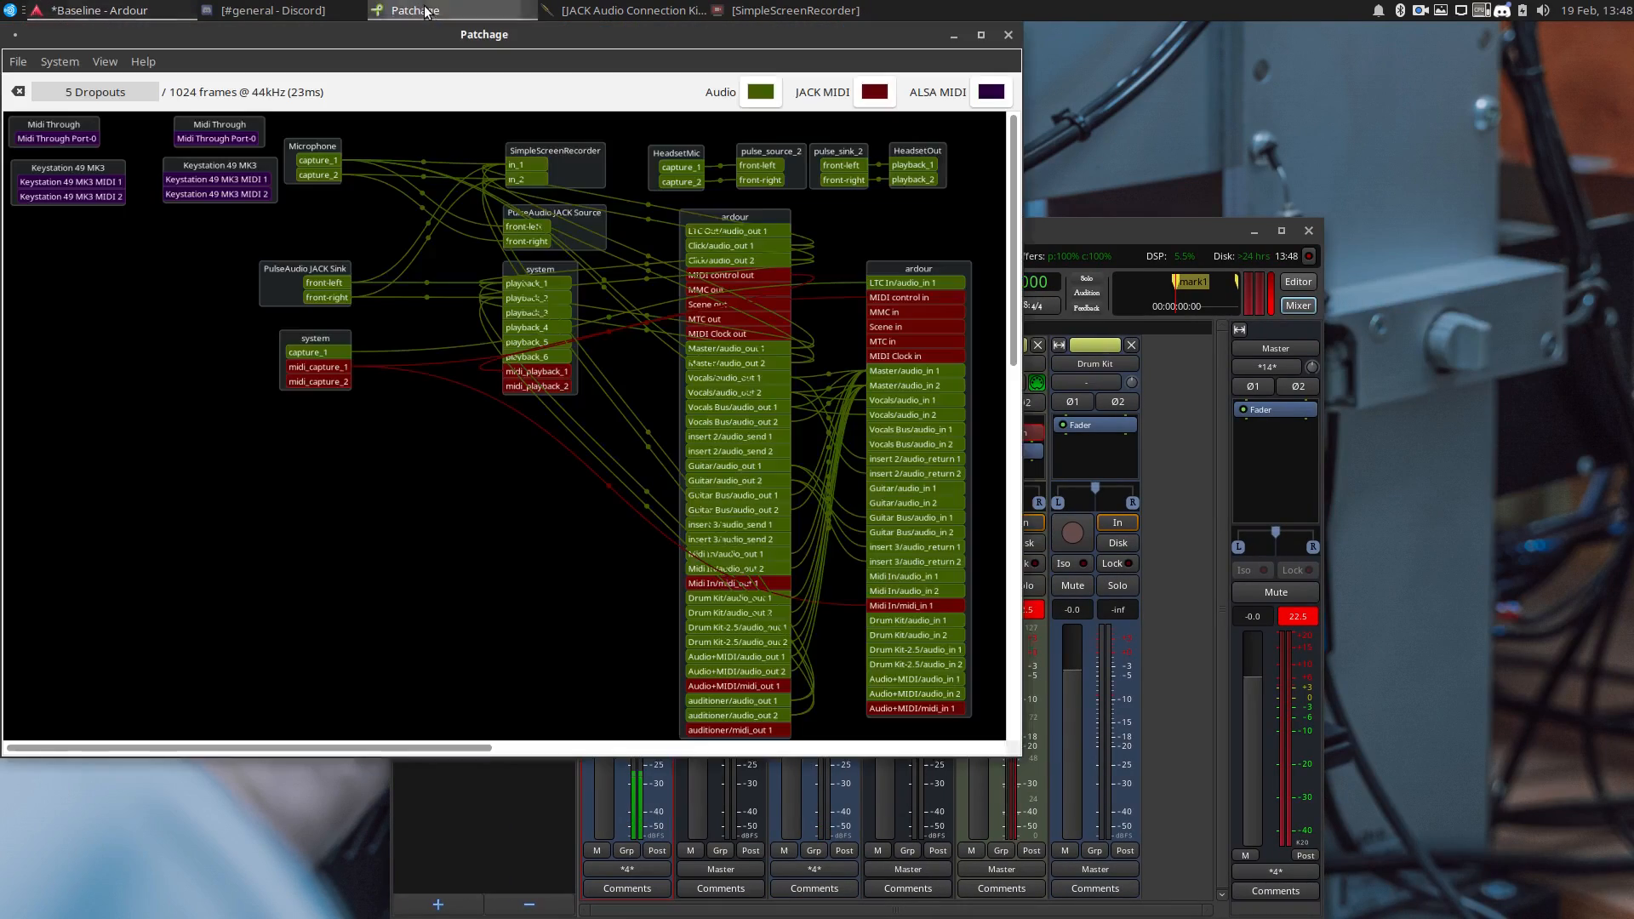
Bring the whole Ardour window into view and quit it, saving the Baseline session.
{"action": "left_click_drag", "start_coordinate": [1131, 232], "coordinate": [1218, 209]}
{"action": "left_click", "coordinate": [1397, 207]}
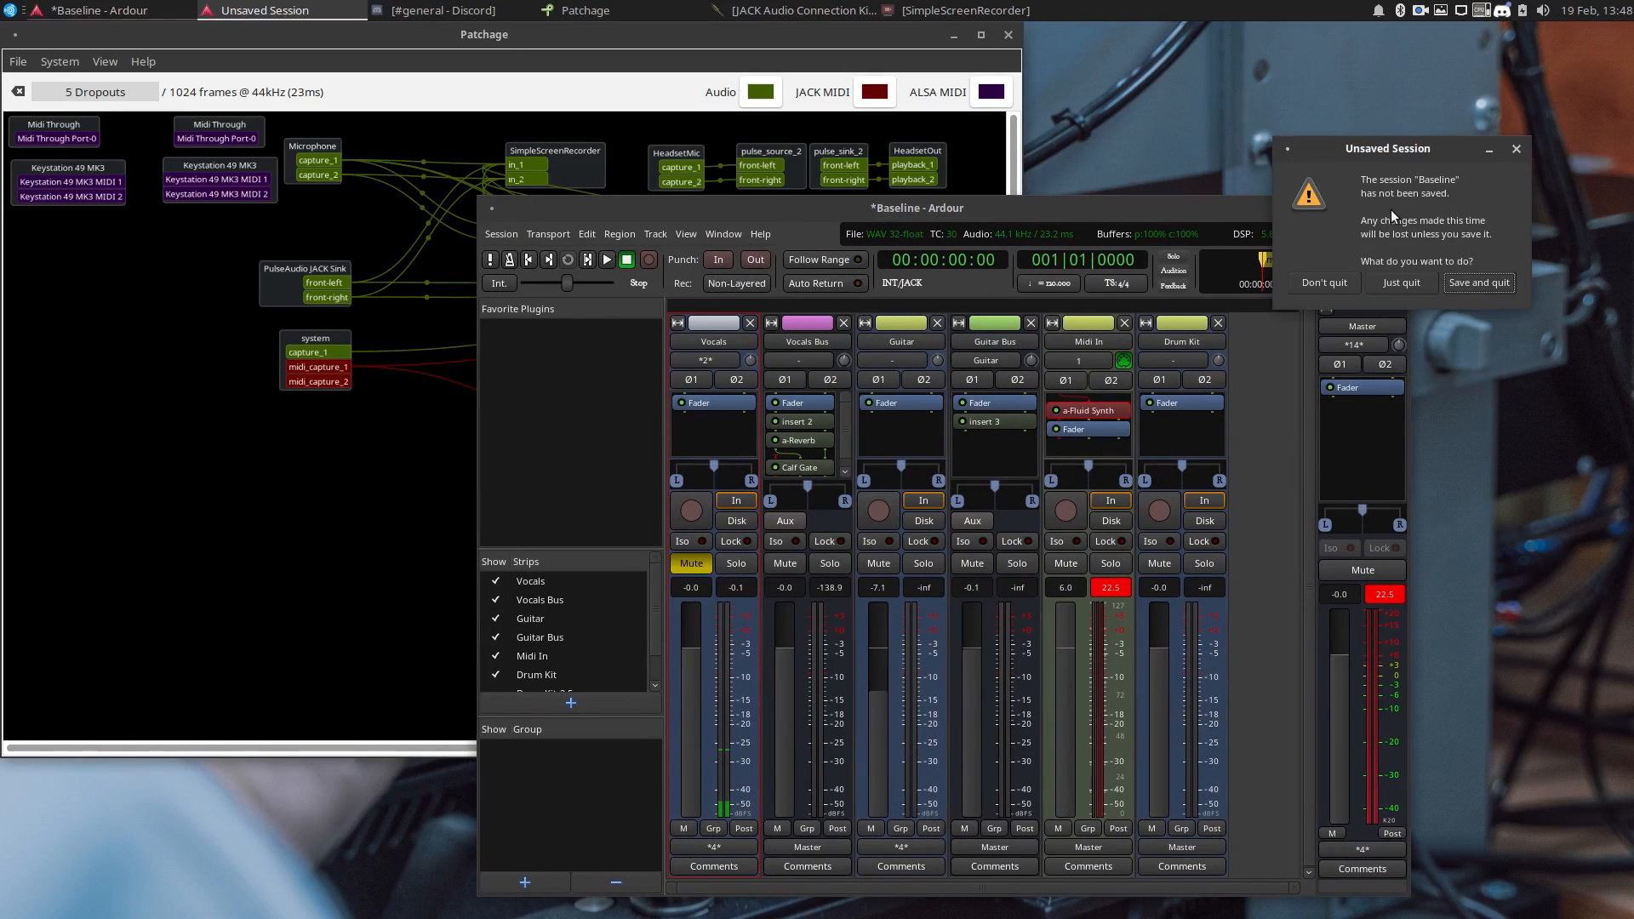
{"action": "left_click", "coordinate": [1459, 281]}
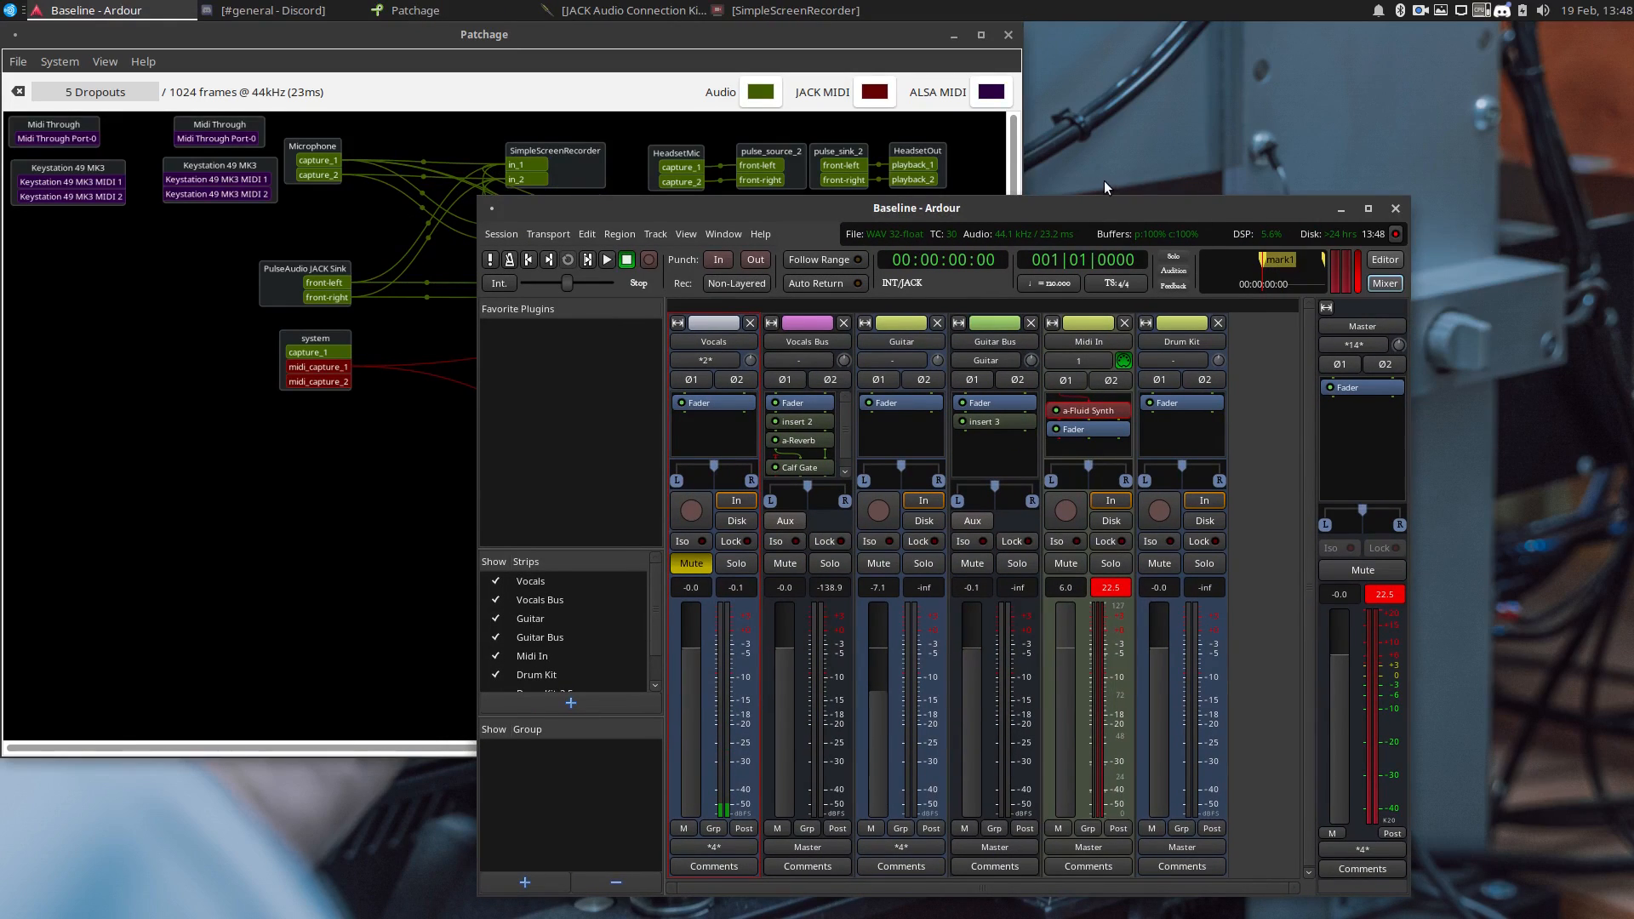